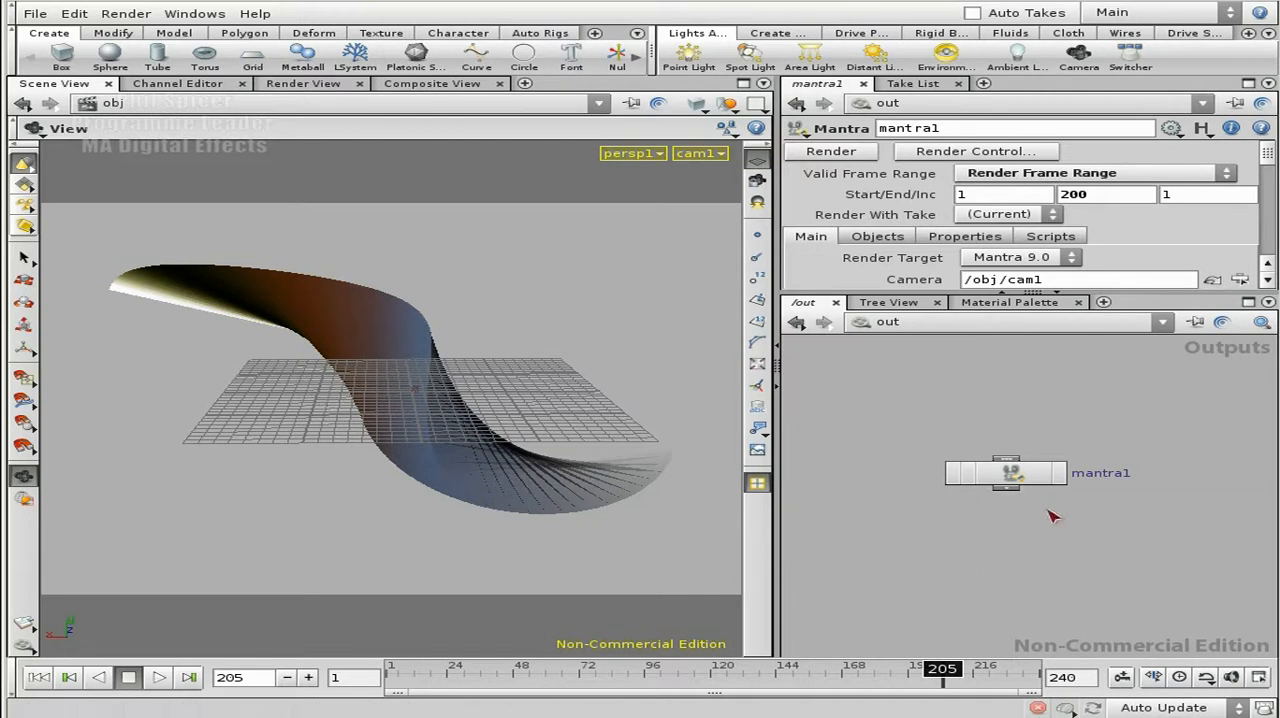
Step: Open the box_object1 geometry network from the obj level and enlarge the network editor
{"action": "middle_click_drag", "start_coordinate": [1060, 420], "coordinate": [1085, 457]}
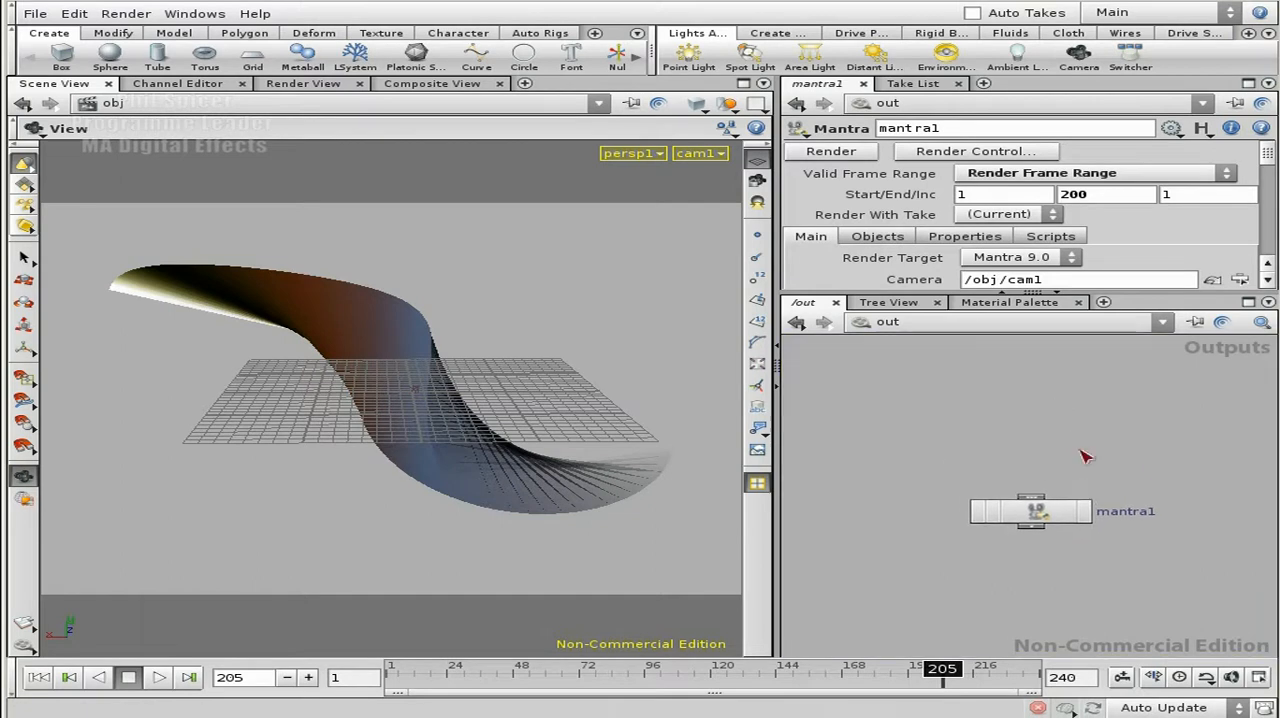
{"action": "left_click", "coordinate": [913, 328]}
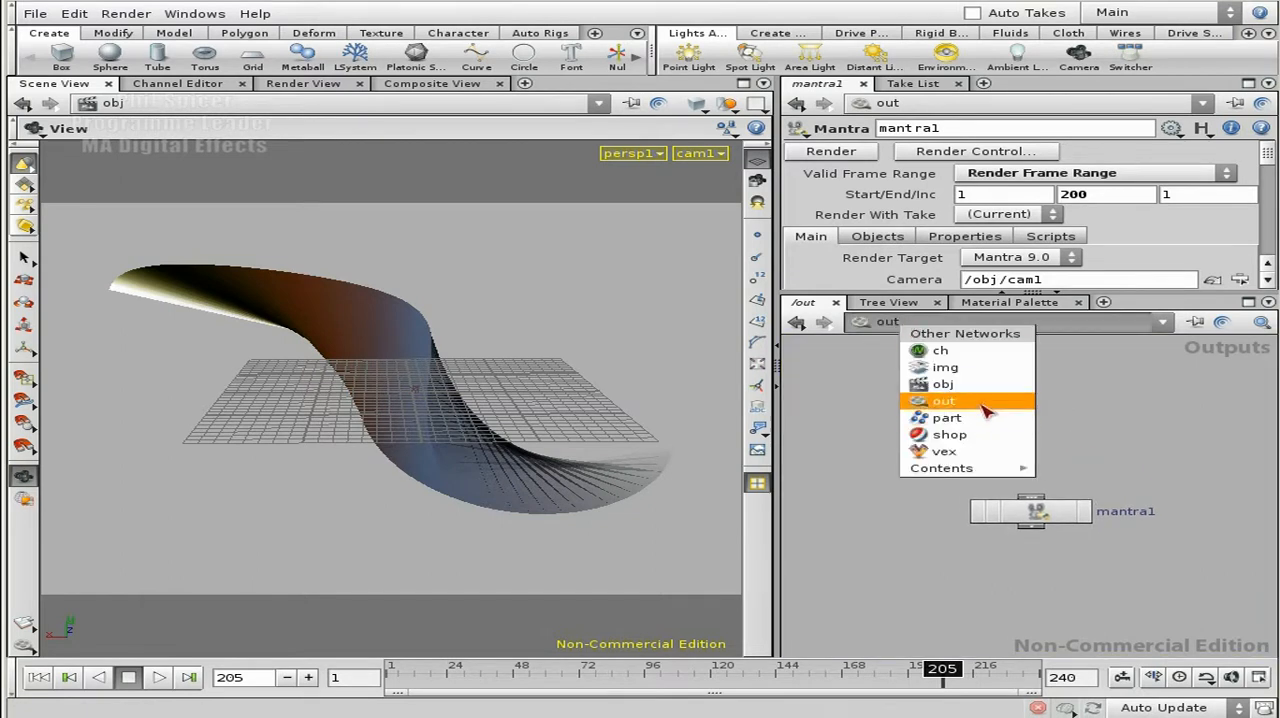
{"action": "left_click", "coordinate": [984, 392]}
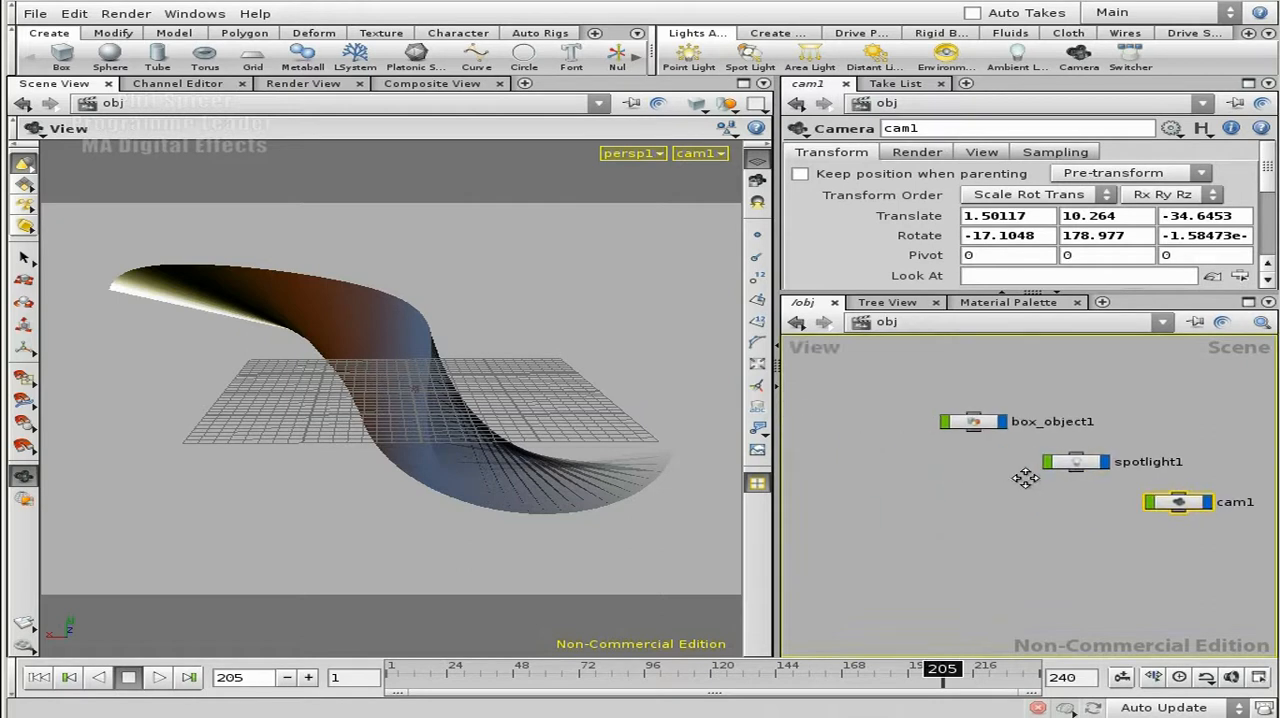
{"action": "double_click", "coordinate": [986, 427]}
{"action": "middle_click_drag", "start_coordinate": [1070, 481], "coordinate": [1048, 588]}
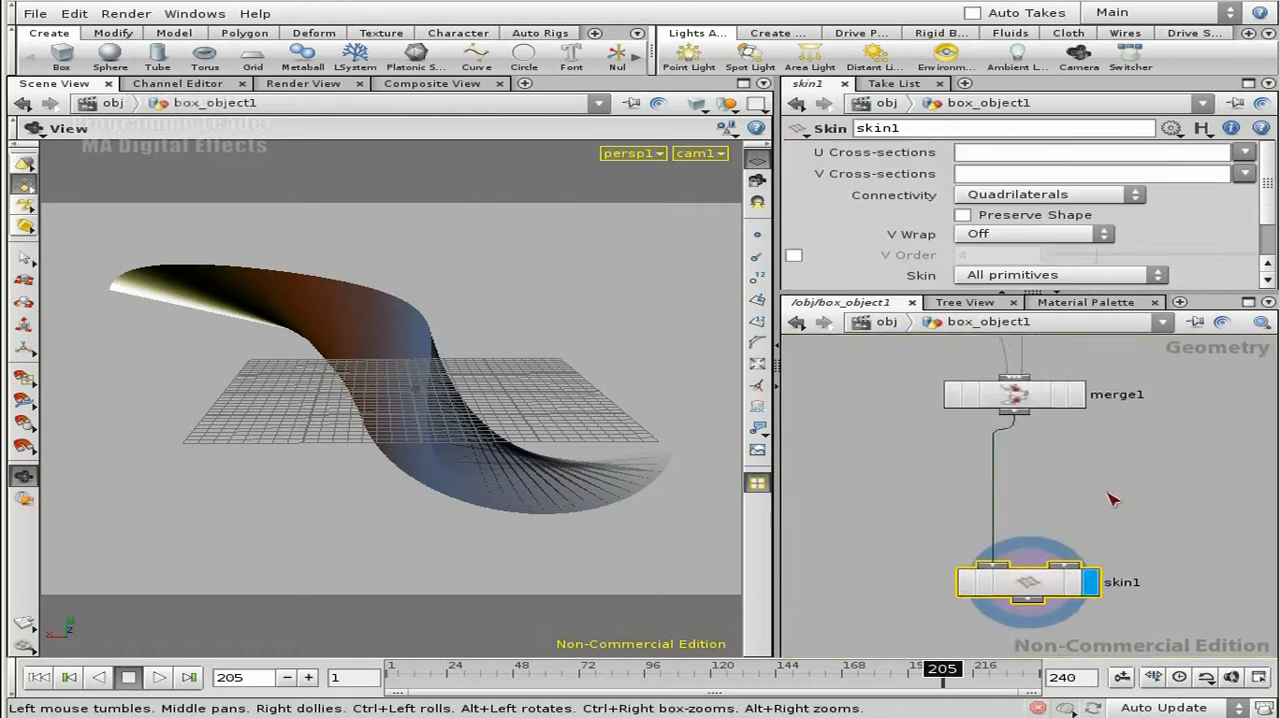
{"action": "right_click_drag", "start_coordinate": [1100, 493], "coordinate": [994, 486]}
{"action": "middle_click_drag", "start_coordinate": [993, 479], "coordinate": [973, 566]}
{"action": "right_click_drag", "start_coordinate": [993, 557], "coordinate": [963, 552]}
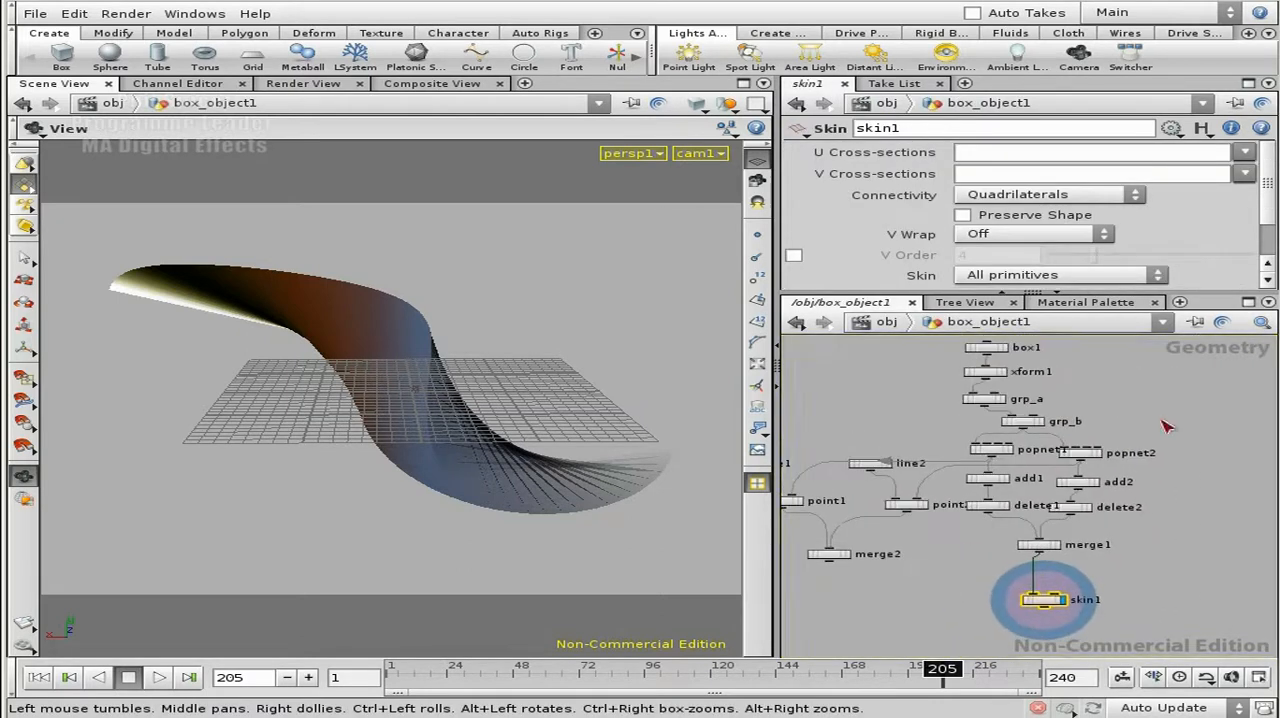
{"action": "middle_click_drag", "start_coordinate": [1165, 425], "coordinate": [1149, 439]}
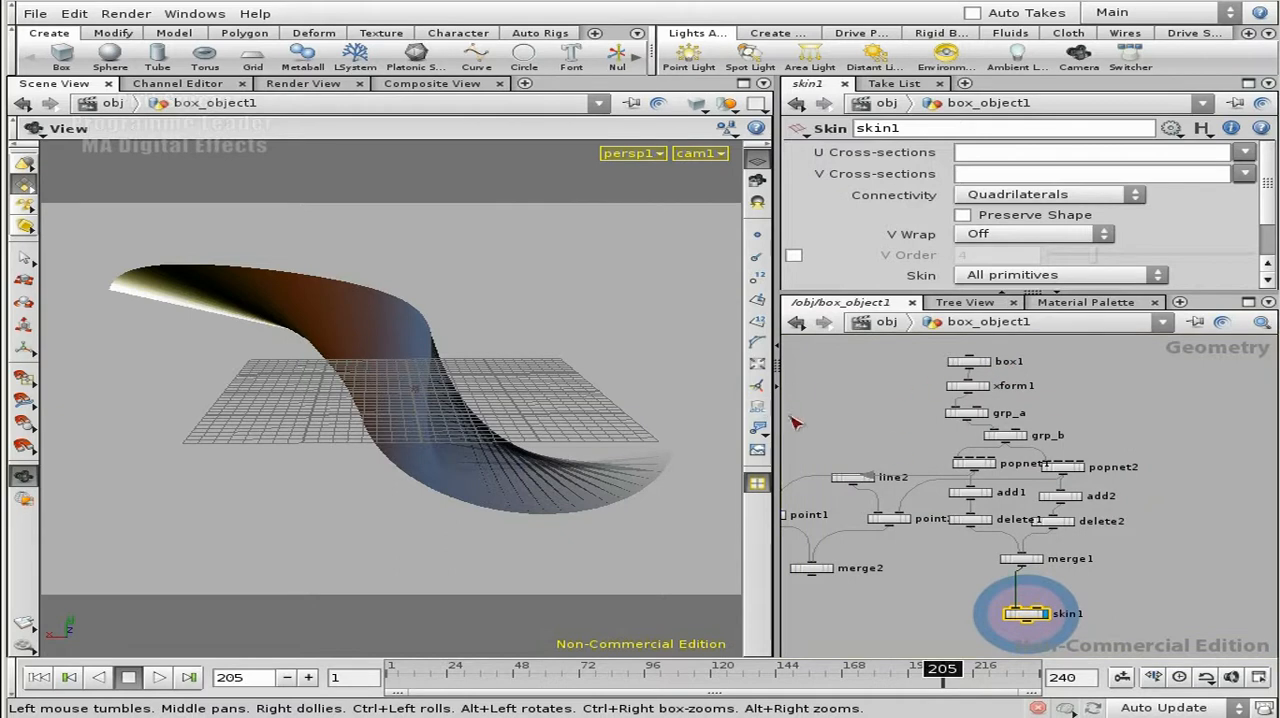
{"action": "left_click_drag", "start_coordinate": [777, 420], "coordinate": [592, 395]}
{"action": "left_click_drag", "start_coordinate": [700, 294], "coordinate": [700, 253]}
Step: Duplicate the whole node chain from box1 down to skin1 and place the copy beside the original
{"action": "left_click_drag", "start_coordinate": [800, 329], "coordinate": [857, 385]}
{"action": "left_click_drag", "start_coordinate": [1006, 592], "coordinate": [1008, 624]}
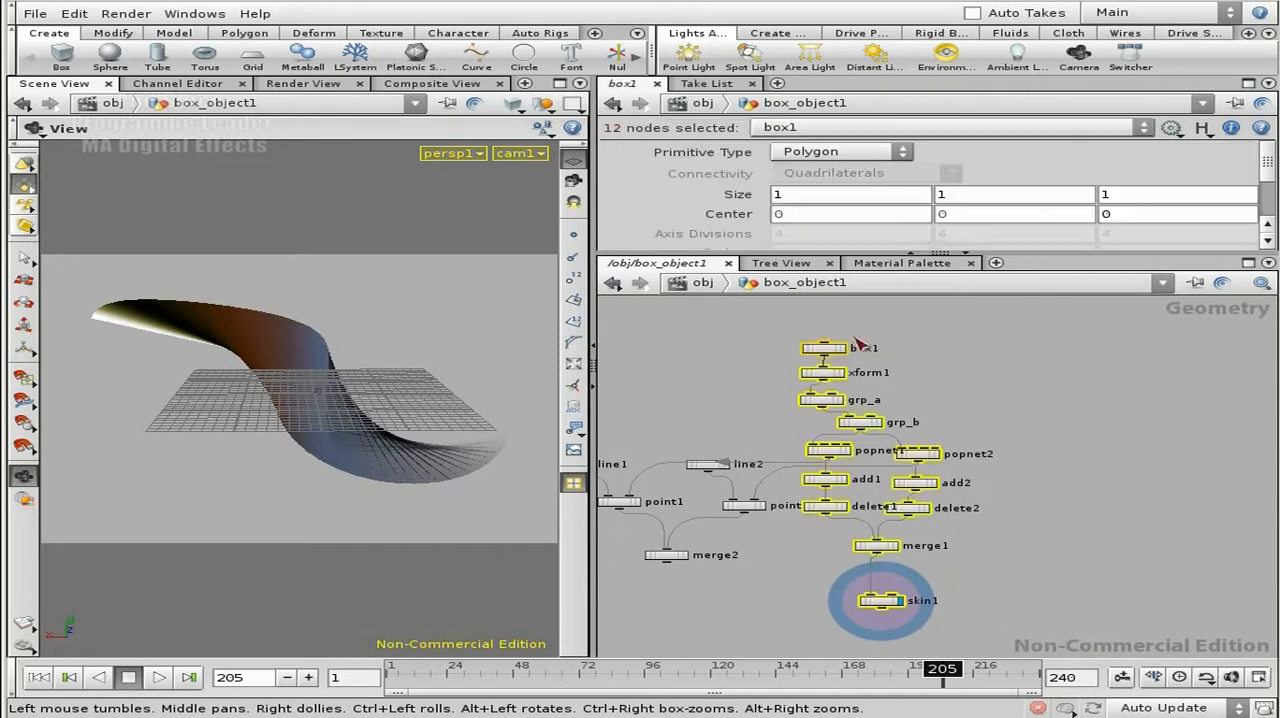
{"action": "middle_click_drag", "start_coordinate": [1120, 514], "coordinate": [994, 486]}
{"action": "key", "text": "ctrl+c"}
{"action": "key", "text": "ctrl+v"}
{"action": "left_click_drag", "start_coordinate": [818, 558], "coordinate": [819, 559]}
{"action": "left_click_drag", "start_coordinate": [1016, 437], "coordinate": [1016, 437]}
{"action": "middle_click_drag", "start_coordinate": [886, 443], "coordinate": [963, 434]}
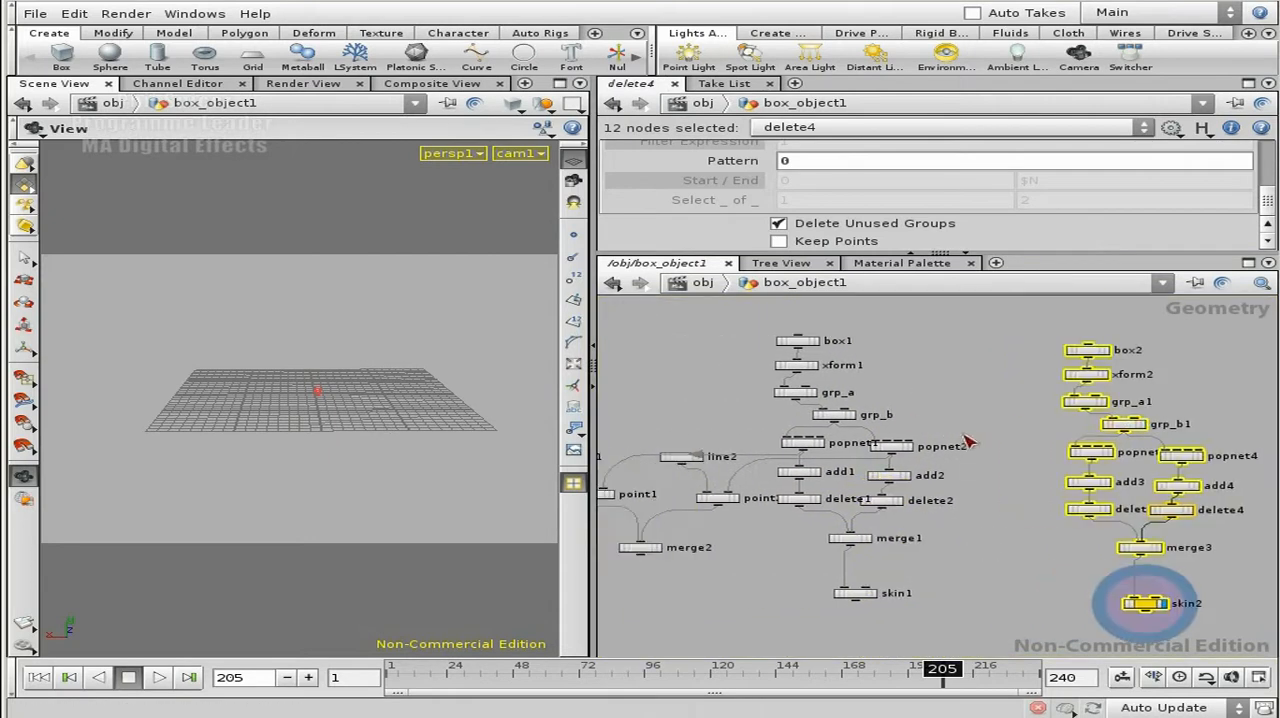
Step: Enclose the original chain from box1 to skin1 in a network box named orig_trail
{"action": "left_click_drag", "start_coordinate": [757, 320], "coordinate": [775, 338]}
{"action": "left_click_drag", "start_coordinate": [955, 593], "coordinate": [957, 616]}
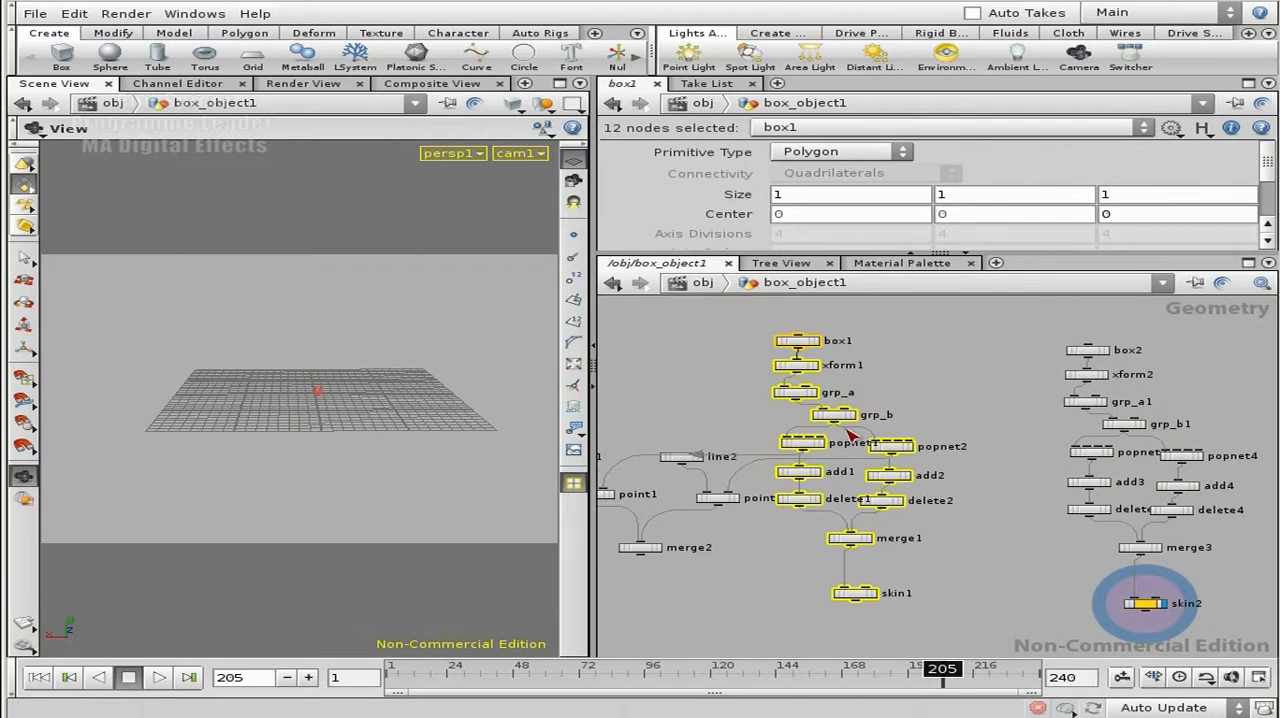
{"action": "key", "text": "shift+o"}
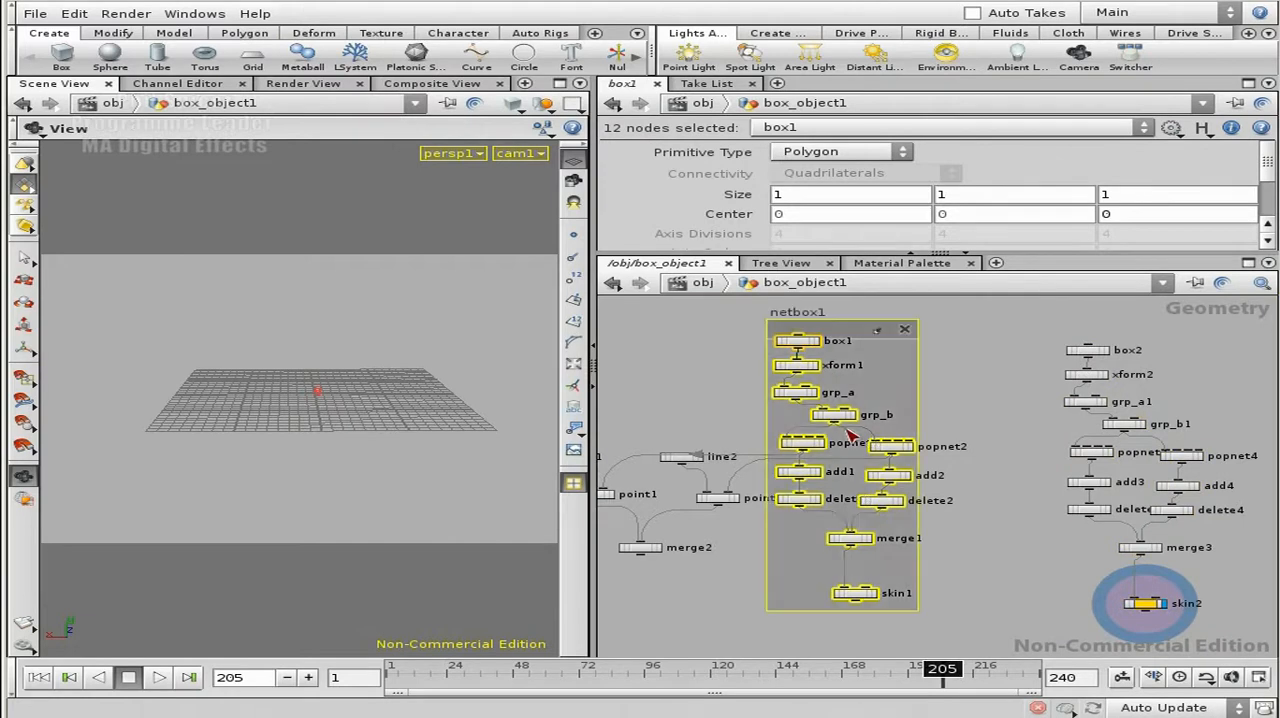
{"action": "double_click", "coordinate": [796, 314]}
{"action": "type", "text": "ori"}
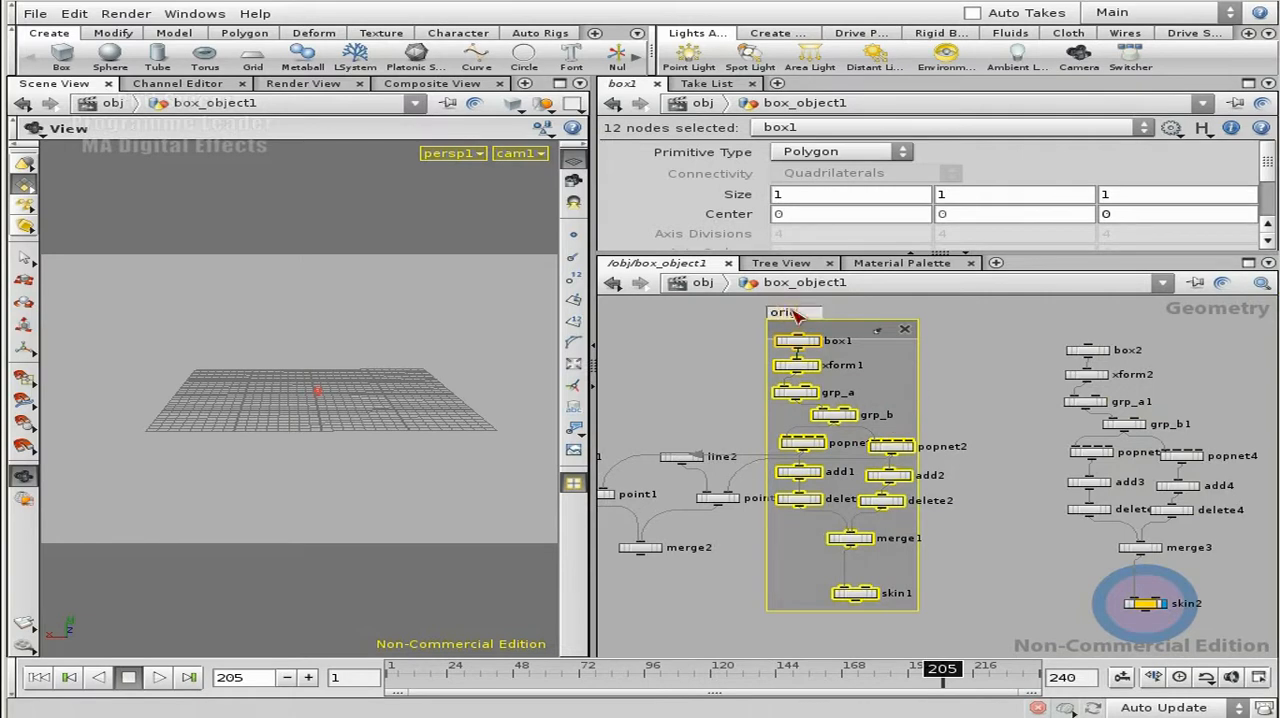
{"action": "type", "text": "g_trail"}
{"action": "key", "text": "Return"}
Step: Colour the orig_trail network box golden yellow
{"action": "left_click", "coordinate": [843, 342]}
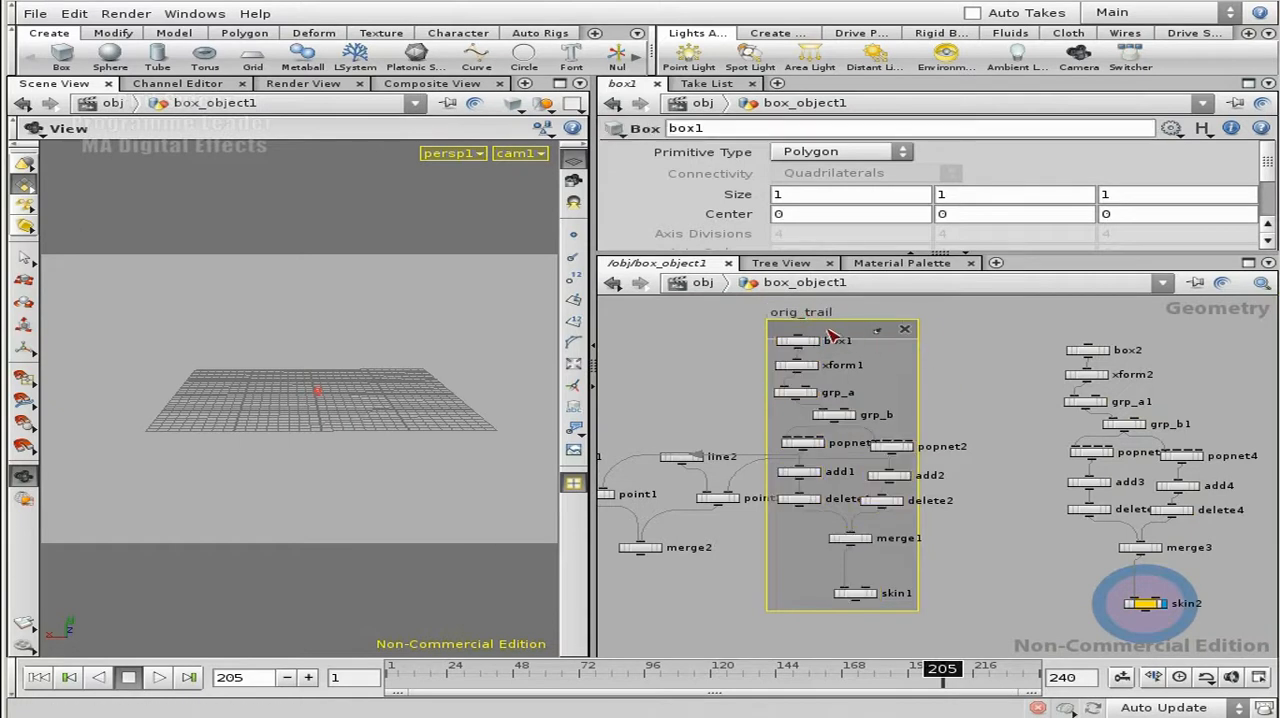
{"action": "key", "text": "c"}
{"action": "left_click", "coordinate": [652, 591]}
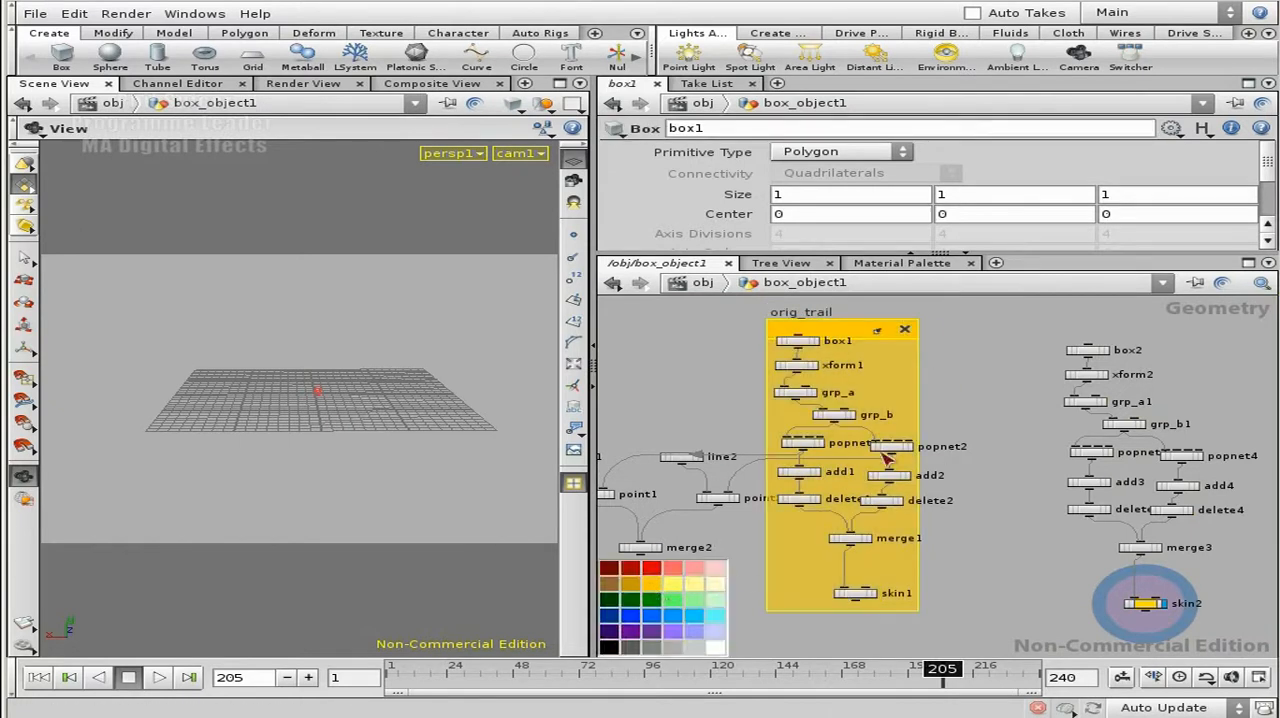
Step: Move box2, xform2 and grp_a1 together up and to the right of grp_b1 in the copied chain
{"action": "middle_click_drag", "start_coordinate": [1012, 412], "coordinate": [848, 398]}
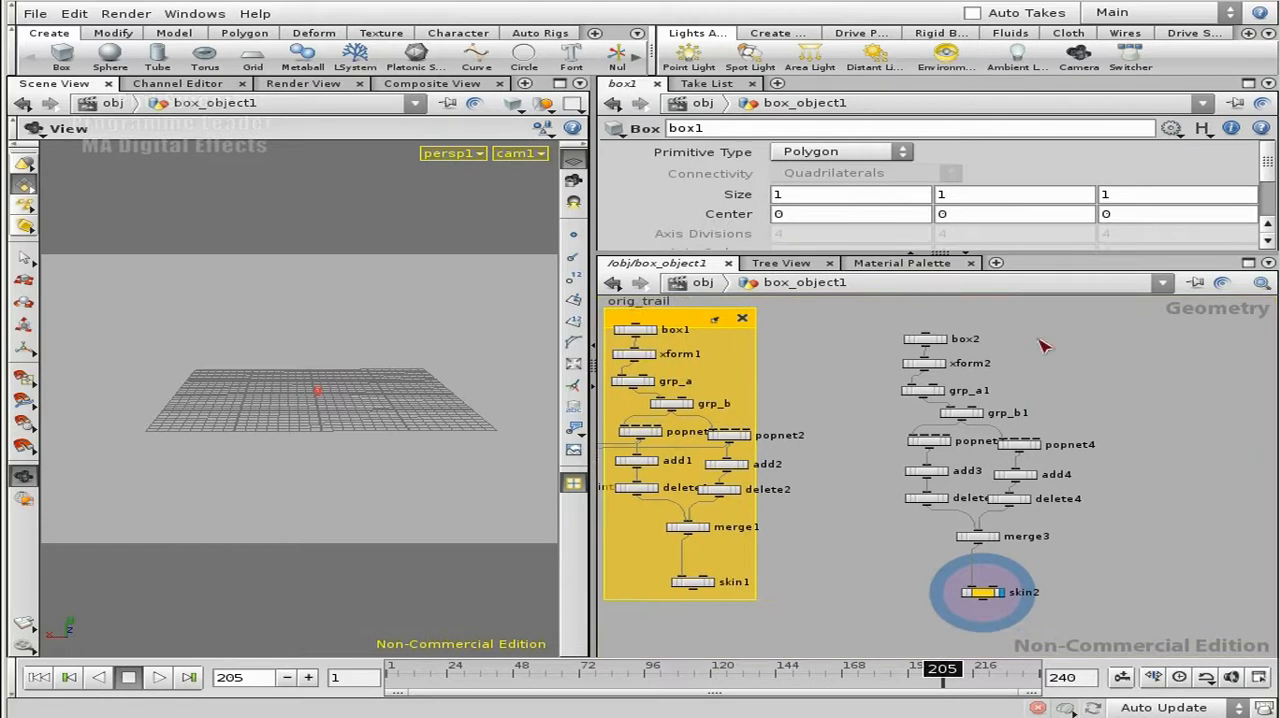
{"action": "scroll", "coordinate": [1060, 380], "scroll_direction": "up", "scroll_amount": 5}
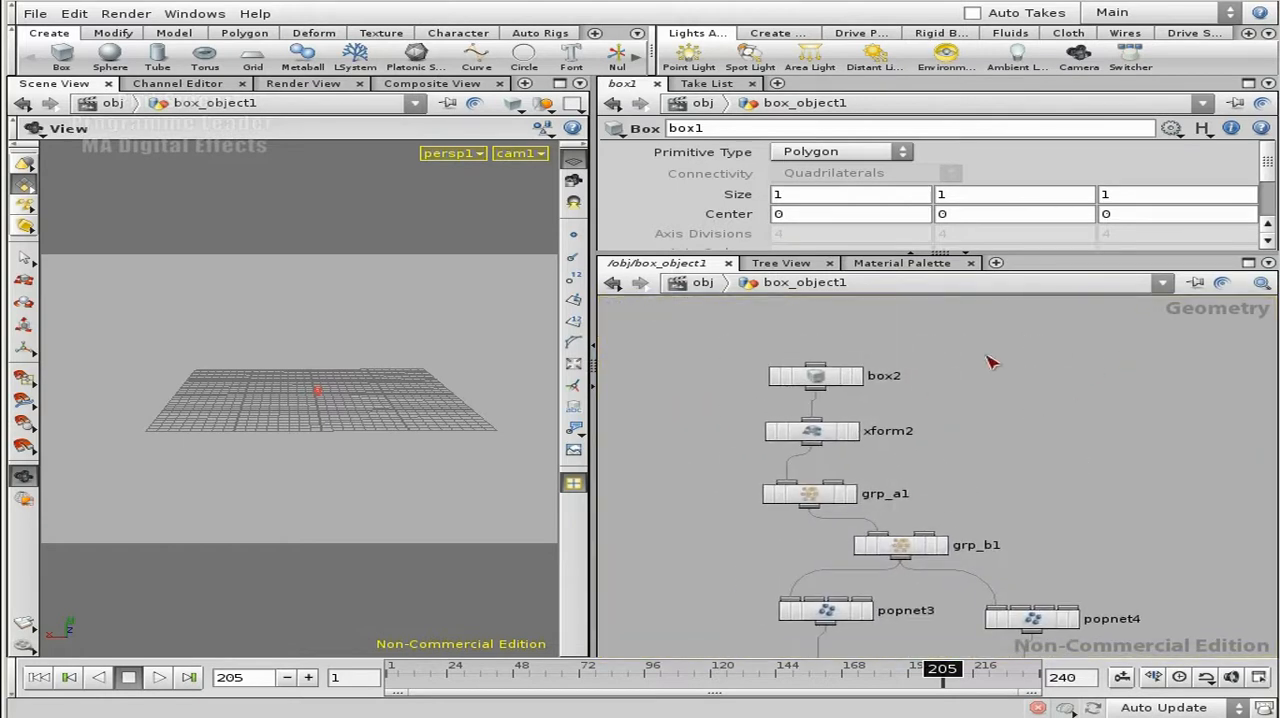
{"action": "left_click_drag", "start_coordinate": [770, 500], "coordinate": [765, 512]}
{"action": "left_click_drag", "start_coordinate": [845, 497], "coordinate": [1038, 455]}
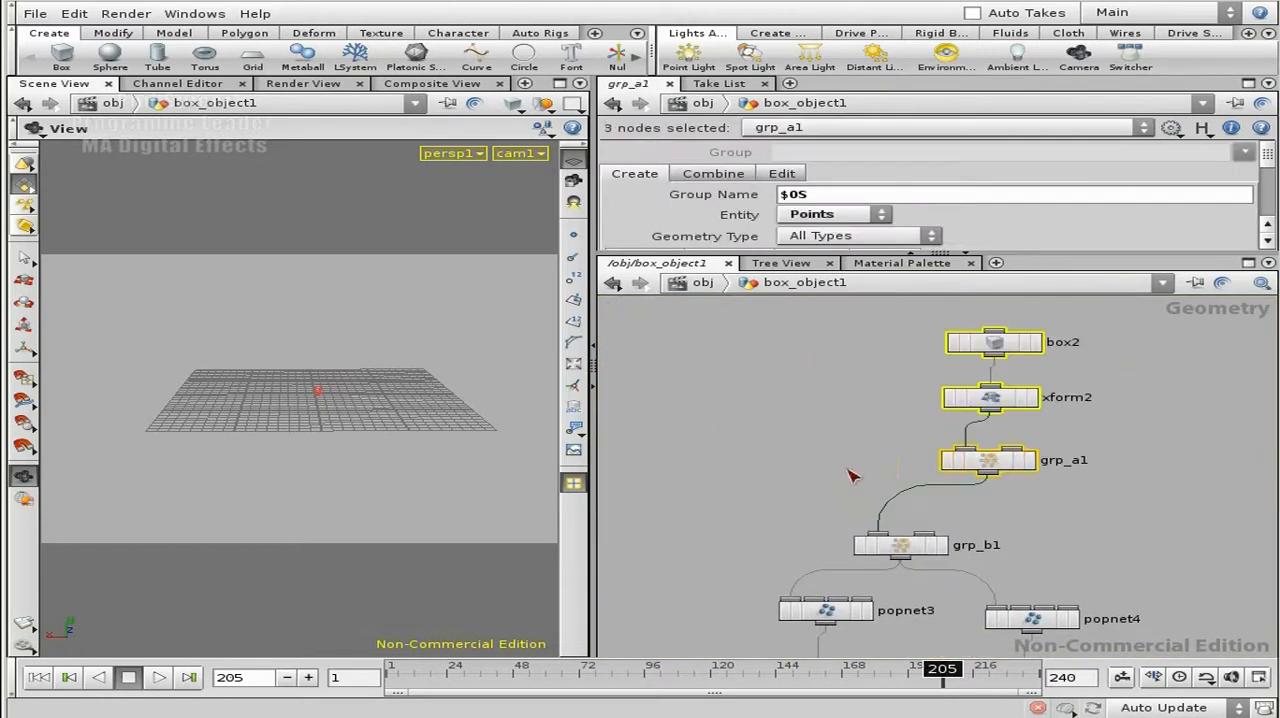
{"action": "middle_click_drag", "start_coordinate": [828, 486], "coordinate": [873, 424]}
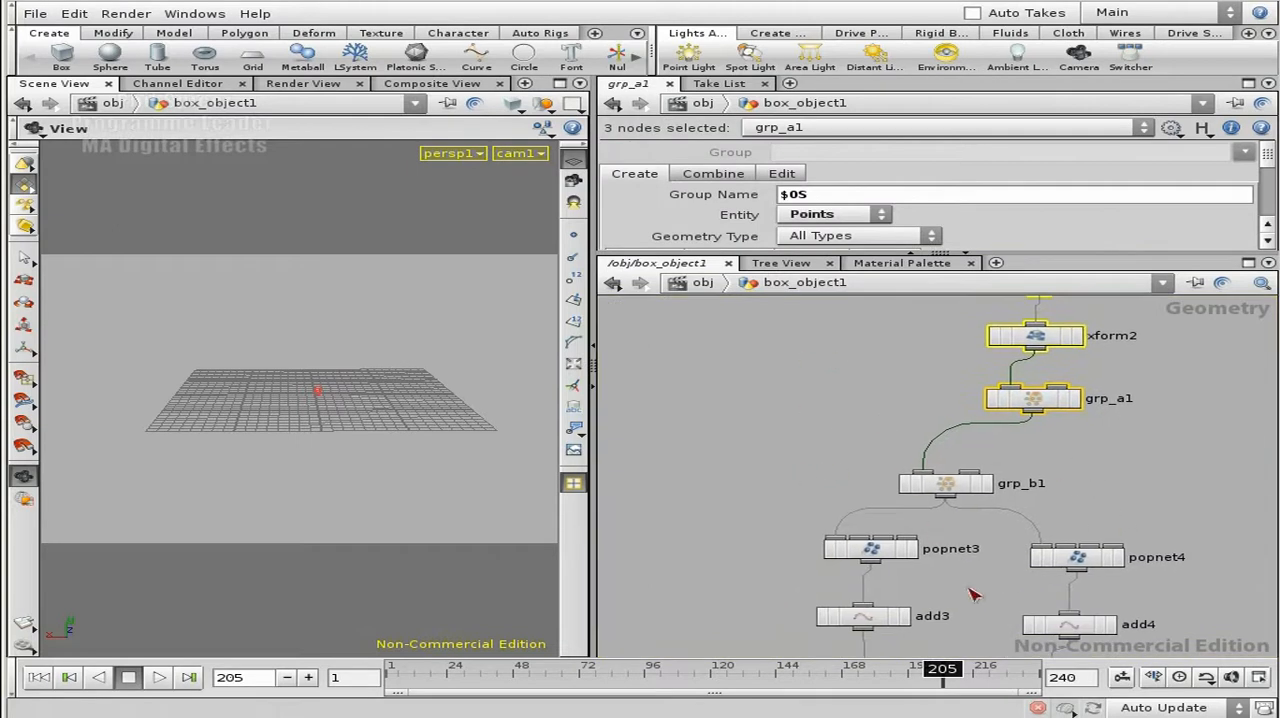
{"action": "middle_click_drag", "start_coordinate": [973, 598], "coordinate": [963, 477]}
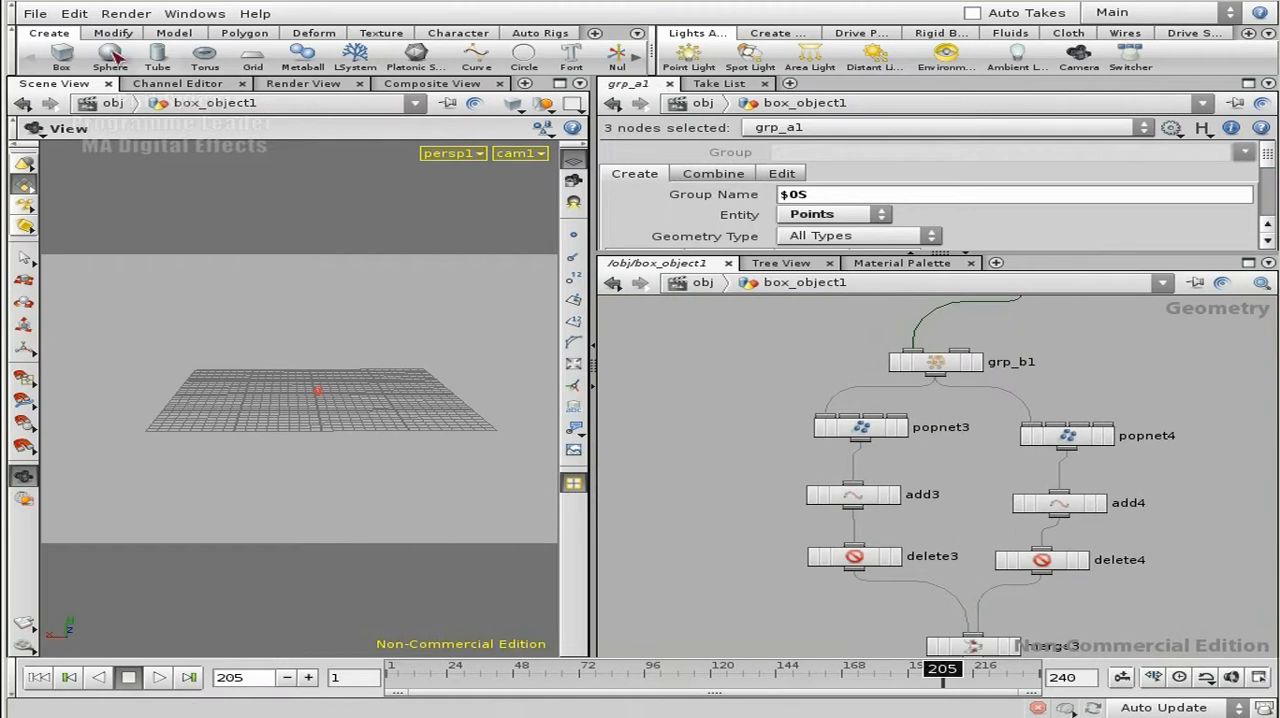
Step: Collapse the main menu bar and the shelf to free up workspace
{"action": "left_click", "coordinate": [10, 48]}
{"action": "left_click", "coordinate": [11, 13]}
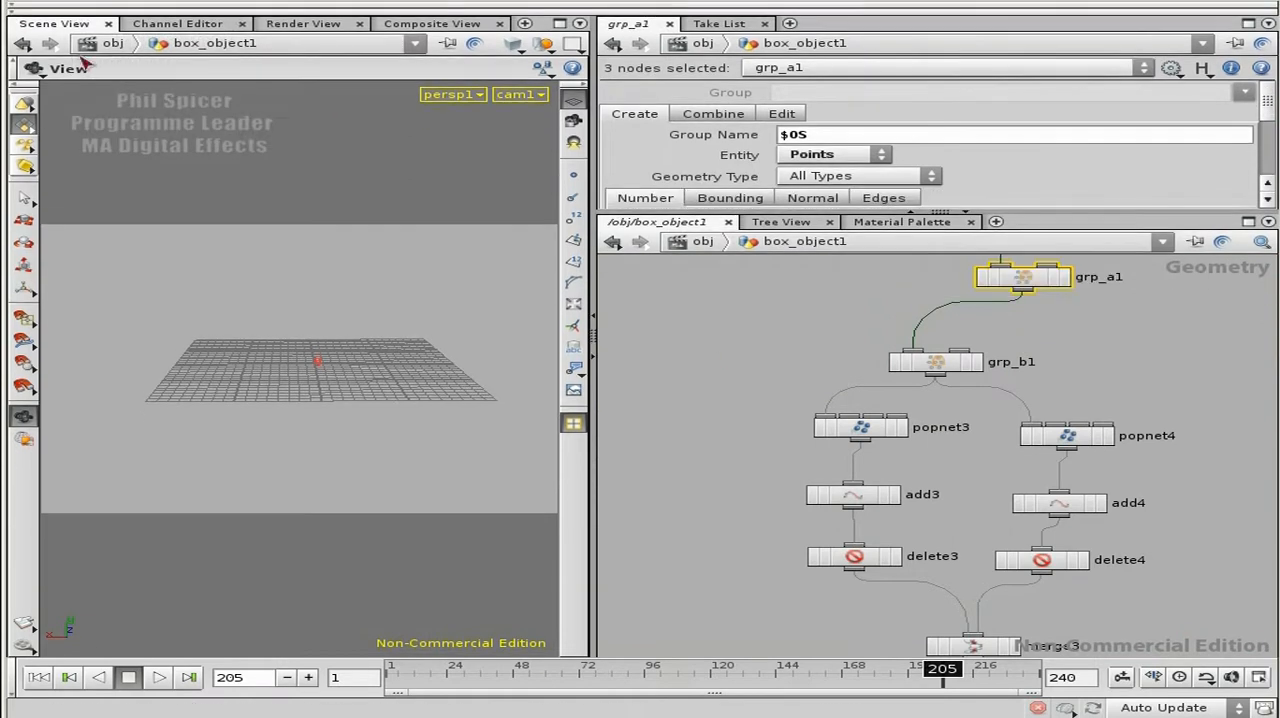
Step: Examine the copied node network from box2 through the popnets, add and delete nodes down to skin2
{"action": "middle_click_drag", "start_coordinate": [978, 564], "coordinate": [929, 420]}
{"action": "middle_click_drag", "start_coordinate": [1112, 586], "coordinate": [1086, 488]}
{"action": "right_click_drag", "start_coordinate": [1086, 488], "coordinate": [988, 508]}
{"action": "middle_click_drag", "start_coordinate": [1035, 478], "coordinate": [1025, 550]}
{"action": "right_click_drag", "start_coordinate": [1025, 552], "coordinate": [973, 544]}
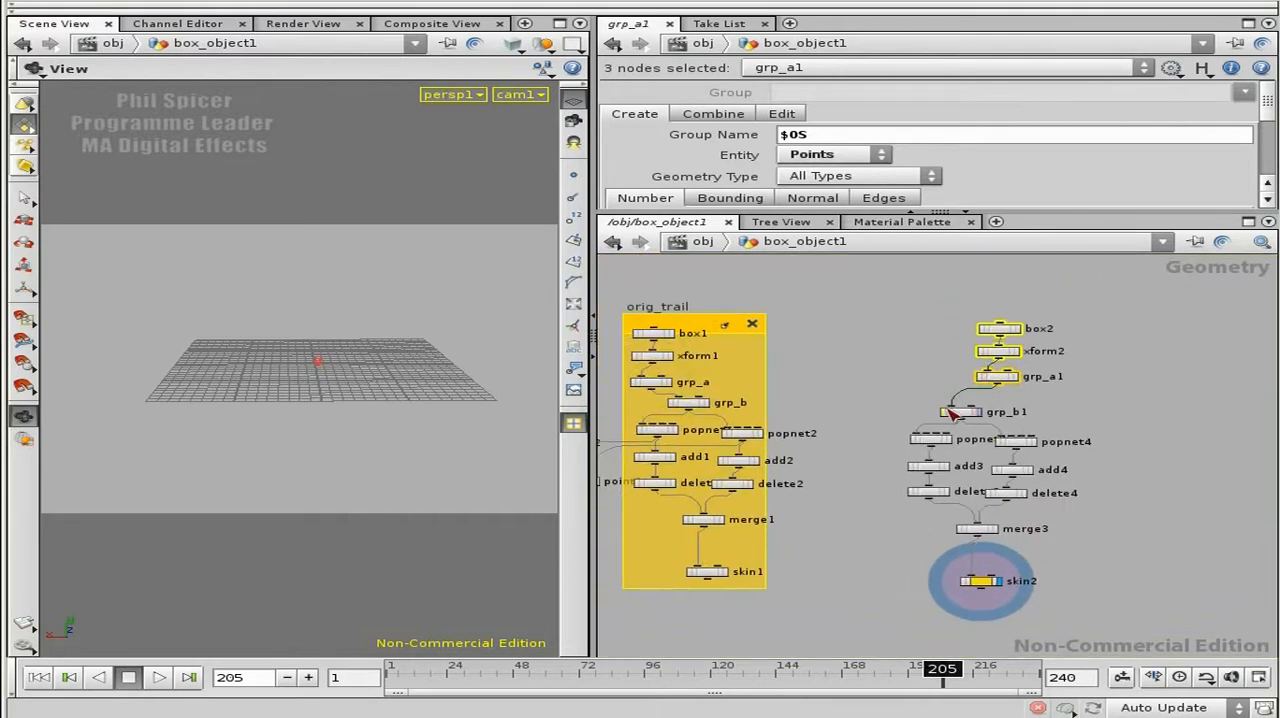
{"action": "scroll", "coordinate": [1085, 436], "scroll_direction": "up", "scroll_amount": 5}
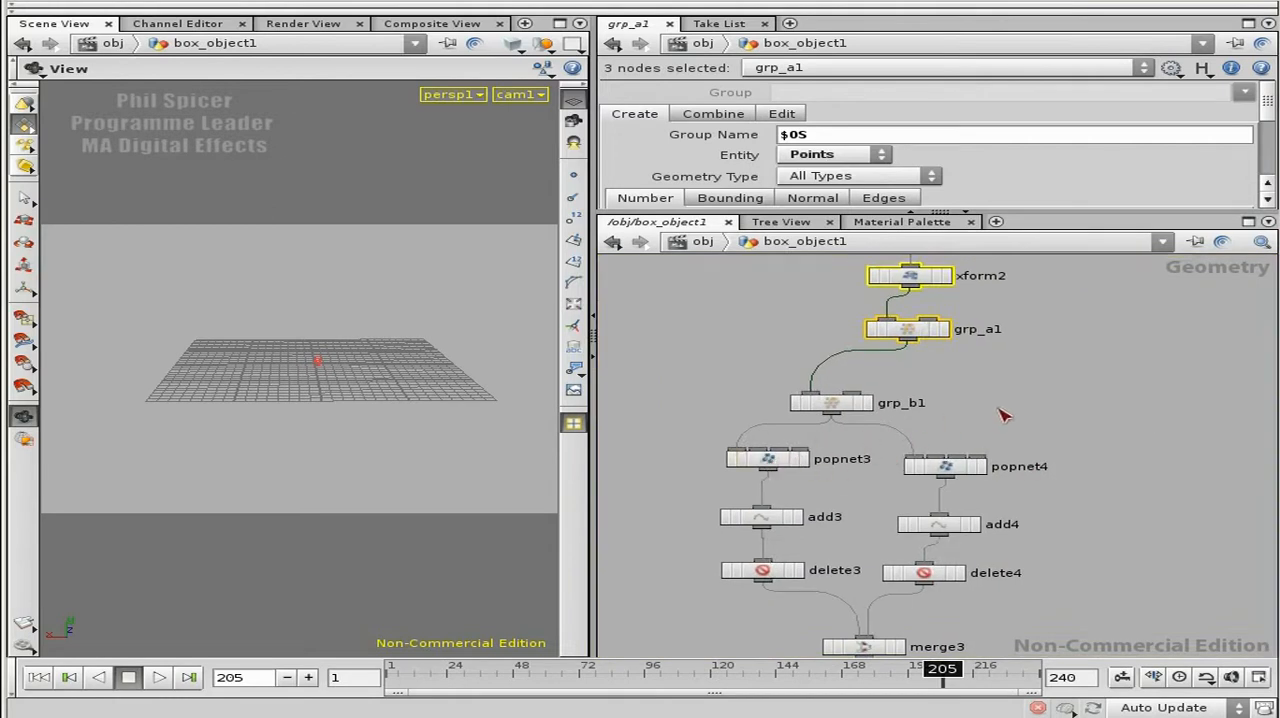
{"action": "middle_click_drag", "start_coordinate": [853, 505], "coordinate": [1035, 484]}
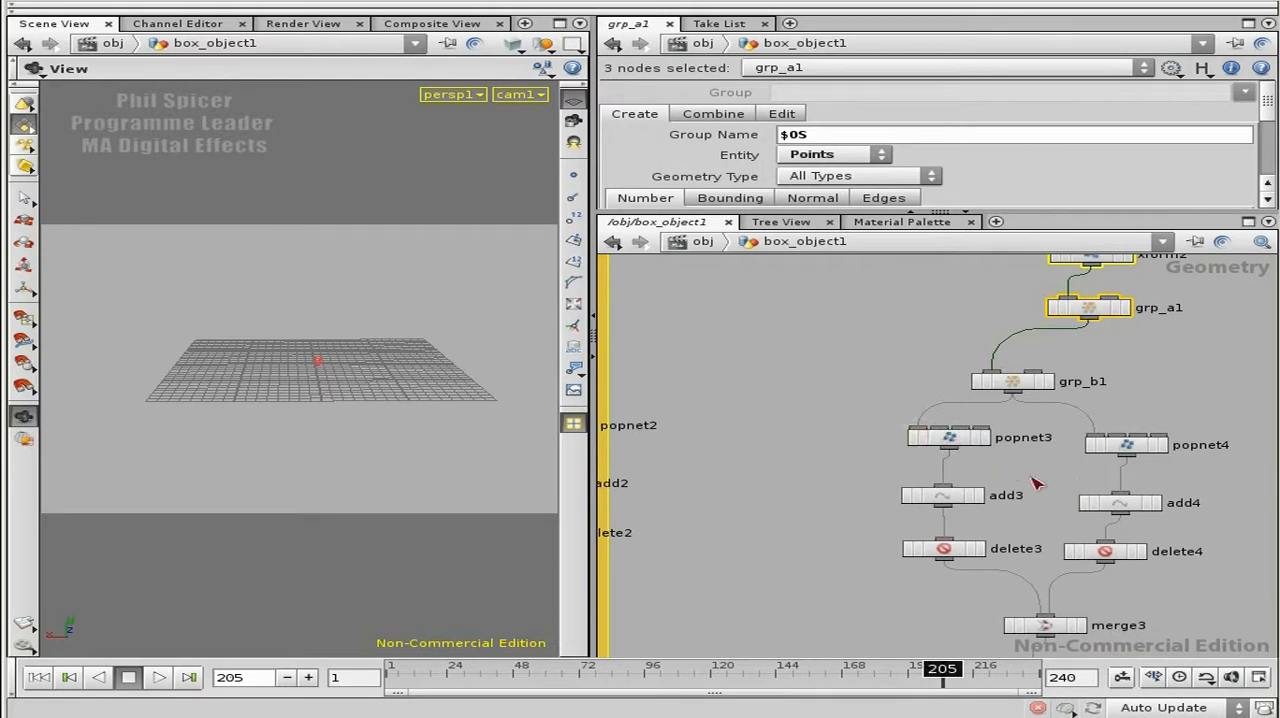
{"action": "middle_click_drag", "start_coordinate": [888, 378], "coordinate": [852, 396]}
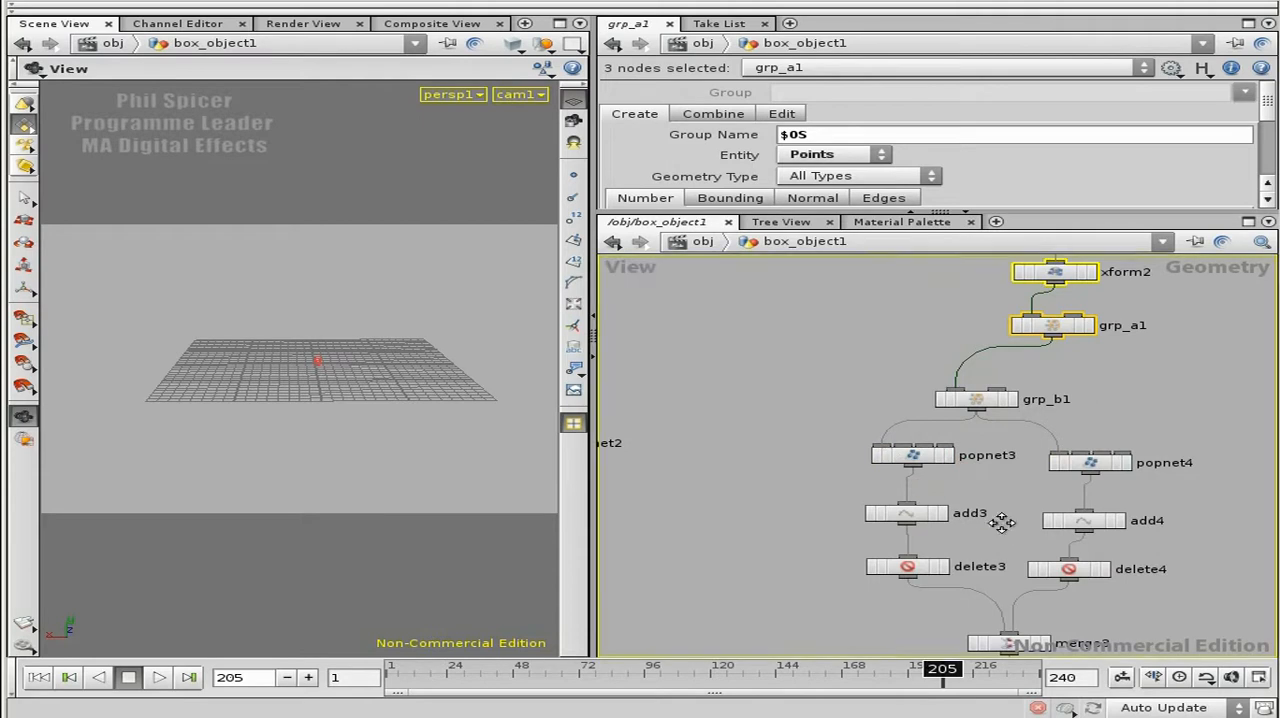
{"action": "middle_click_drag", "start_coordinate": [1003, 523], "coordinate": [943, 394]}
{"action": "middle_click_drag", "start_coordinate": [1121, 353], "coordinate": [1080, 560]}
{"action": "middle_click_drag", "start_coordinate": [1045, 420], "coordinate": [1080, 506]}
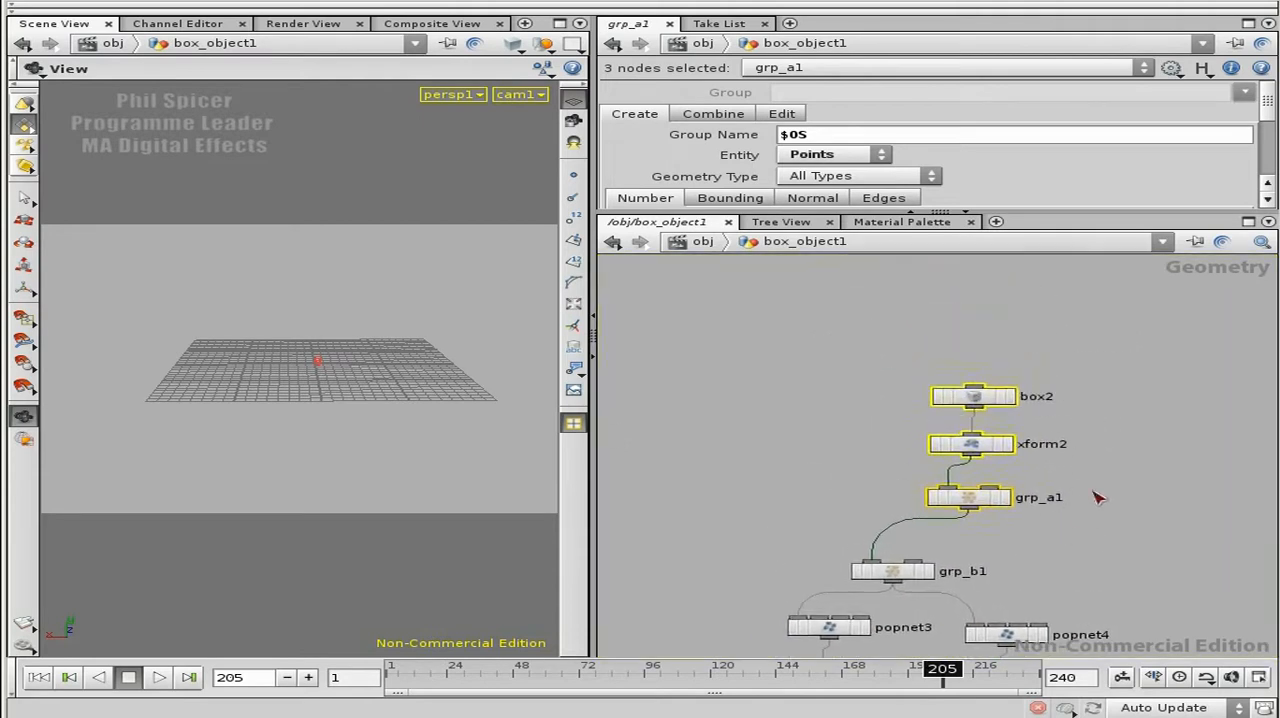
Step: Delete the box2 node and place a Sphere node above xform2 in its place
{"action": "left_click", "coordinate": [1100, 480]}
{"action": "left_click_drag", "start_coordinate": [921, 413], "coordinate": [923, 415]}
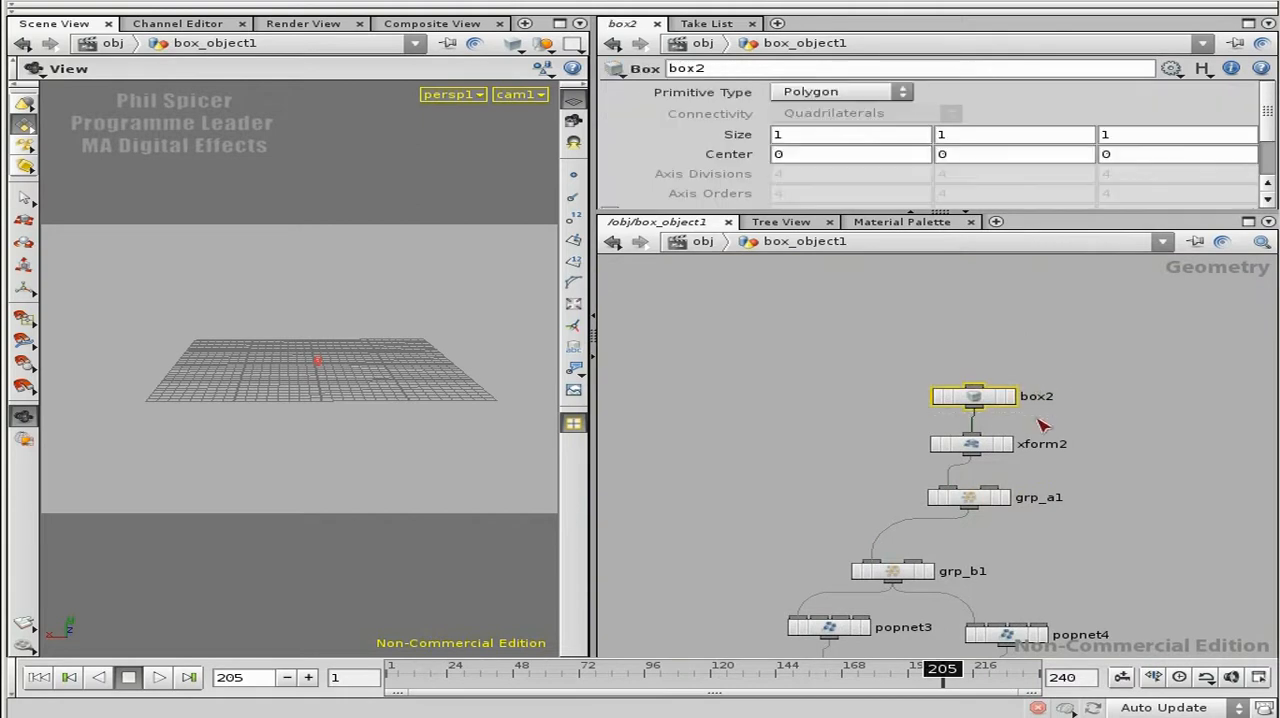
{"action": "key", "text": "Delete"}
{"action": "key", "text": "Tab"}
{"action": "type", "text": "sp"}
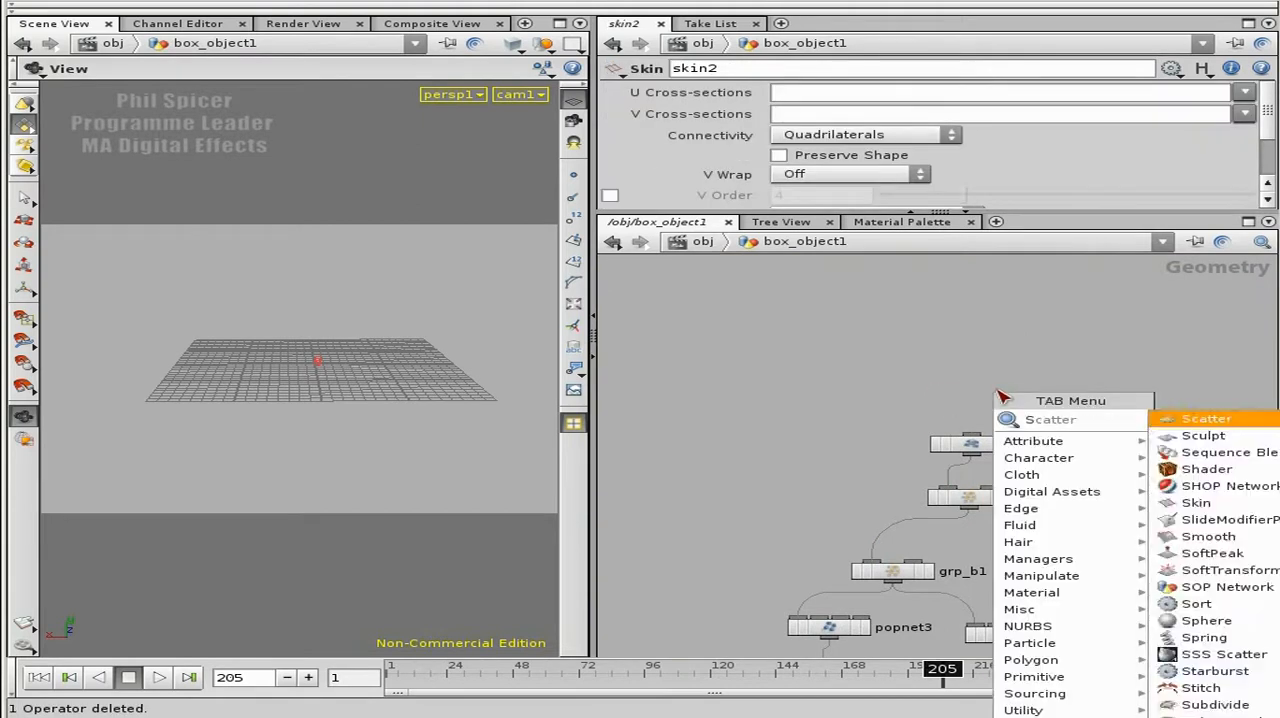
{"action": "type", "text": "here"}
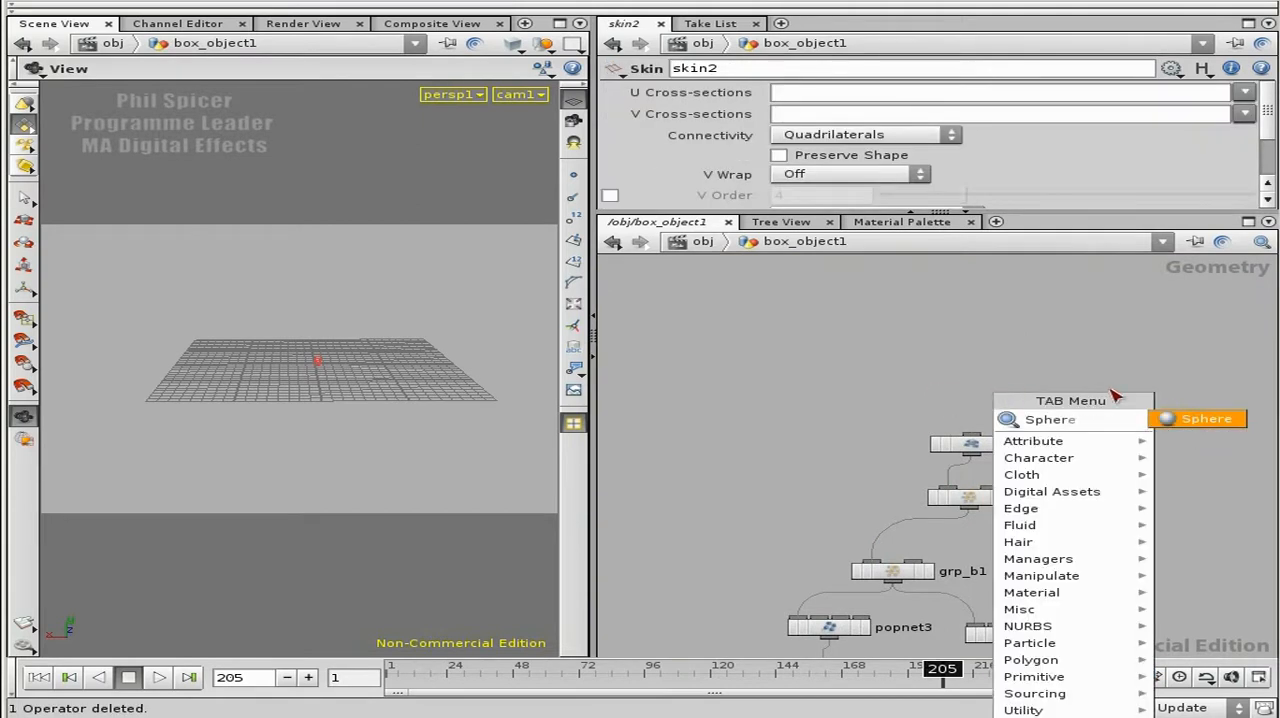
{"action": "left_click", "coordinate": [1197, 418]}
{"action": "left_click", "coordinate": [990, 400]}
Step: Connect the output of the new sphere node to the input of xform2
{"action": "scroll", "coordinate": [1040, 420], "scroll_direction": "up", "scroll_amount": 5}
{"action": "middle_click_drag", "start_coordinate": [1096, 437], "coordinate": [1044, 429]}
{"action": "left_click_drag", "start_coordinate": [1066, 380], "coordinate": [981, 376]}
{"action": "middle_click_drag", "start_coordinate": [1116, 450], "coordinate": [1059, 406]}
{"action": "left_click_drag", "start_coordinate": [935, 354], "coordinate": [960, 438]}
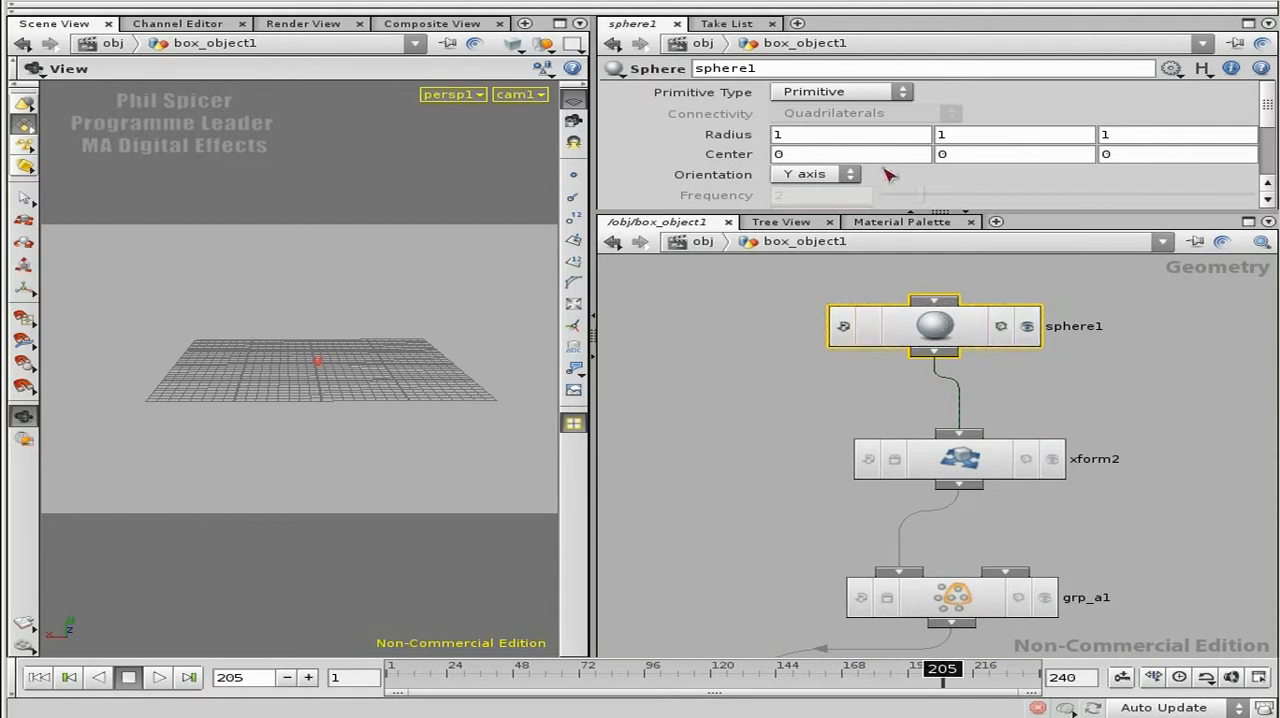
Step: Set the sphere's primitive type to Polygon and its frequency to 1, and display it in the viewport
{"action": "left_click", "coordinate": [903, 92]}
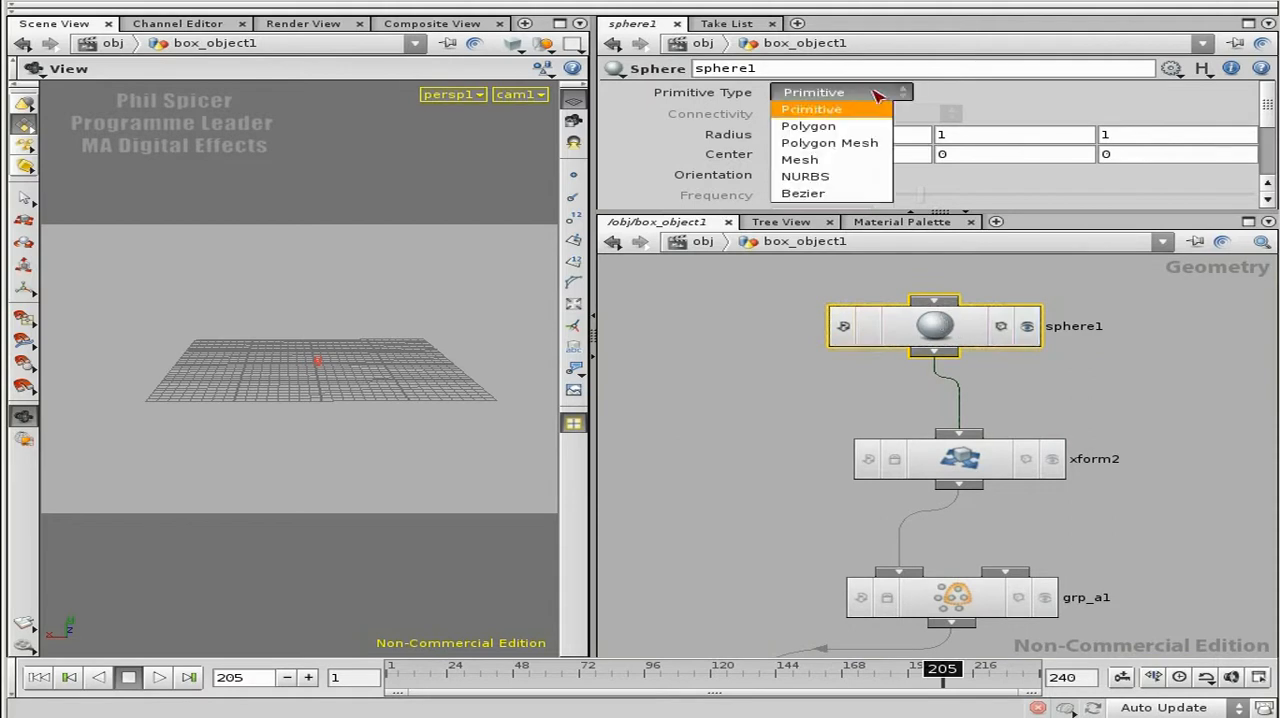
{"action": "left_click", "coordinate": [830, 126]}
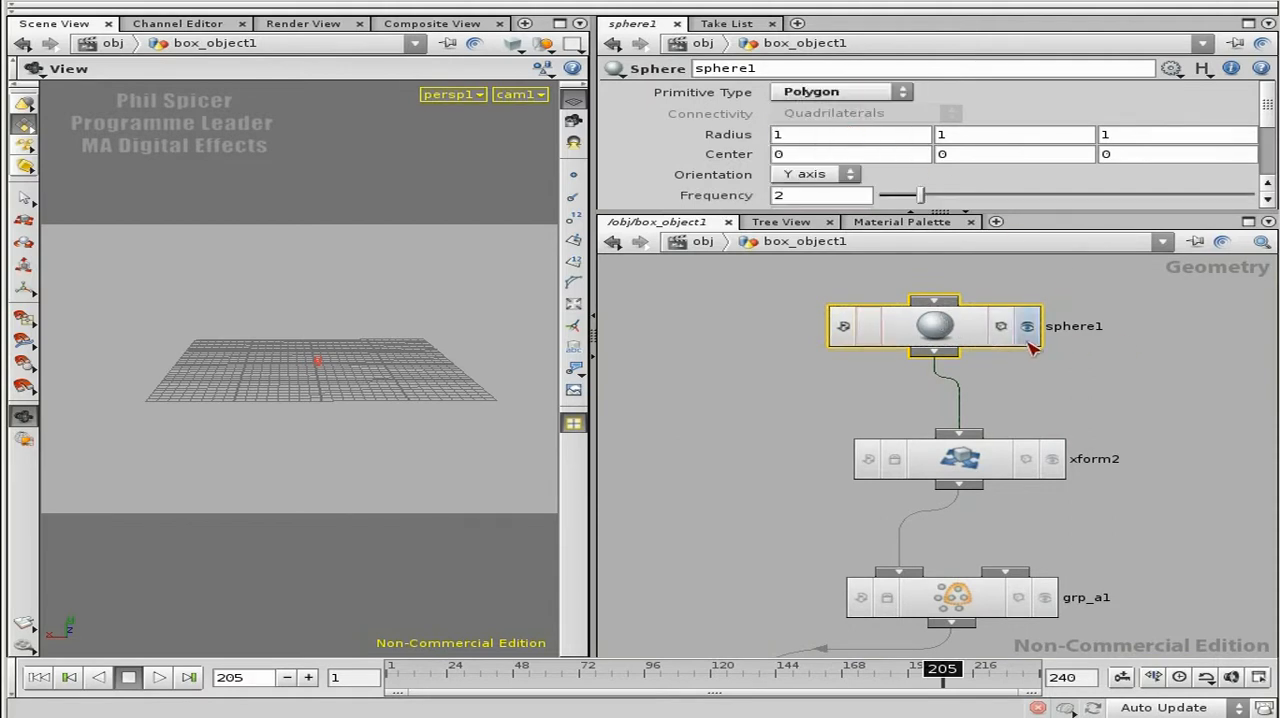
{"action": "left_click_drag", "start_coordinate": [912, 201], "coordinate": [878, 201]}
{"action": "left_click", "coordinate": [1029, 326]}
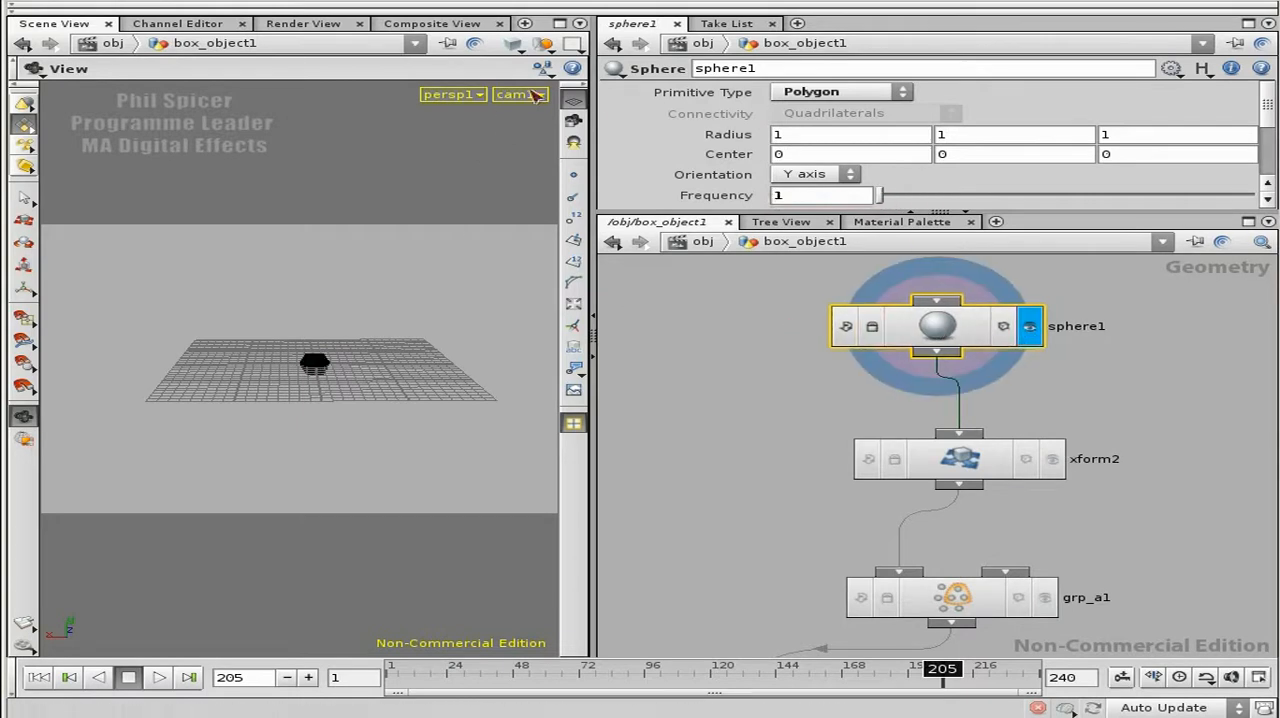
Step: Leave the cam1 view and frame the sphere closely in the perspective viewport
{"action": "left_click_drag", "start_coordinate": [372, 307], "coordinate": [374, 308]}
{"action": "right_click_drag", "start_coordinate": [211, 364], "coordinate": [619, 374]}
{"action": "left_click_drag", "start_coordinate": [362, 350], "coordinate": [510, 127]}
Step: Try flat shading and the hidden-line display without fill on the sphere
{"action": "left_click", "coordinate": [512, 44]}
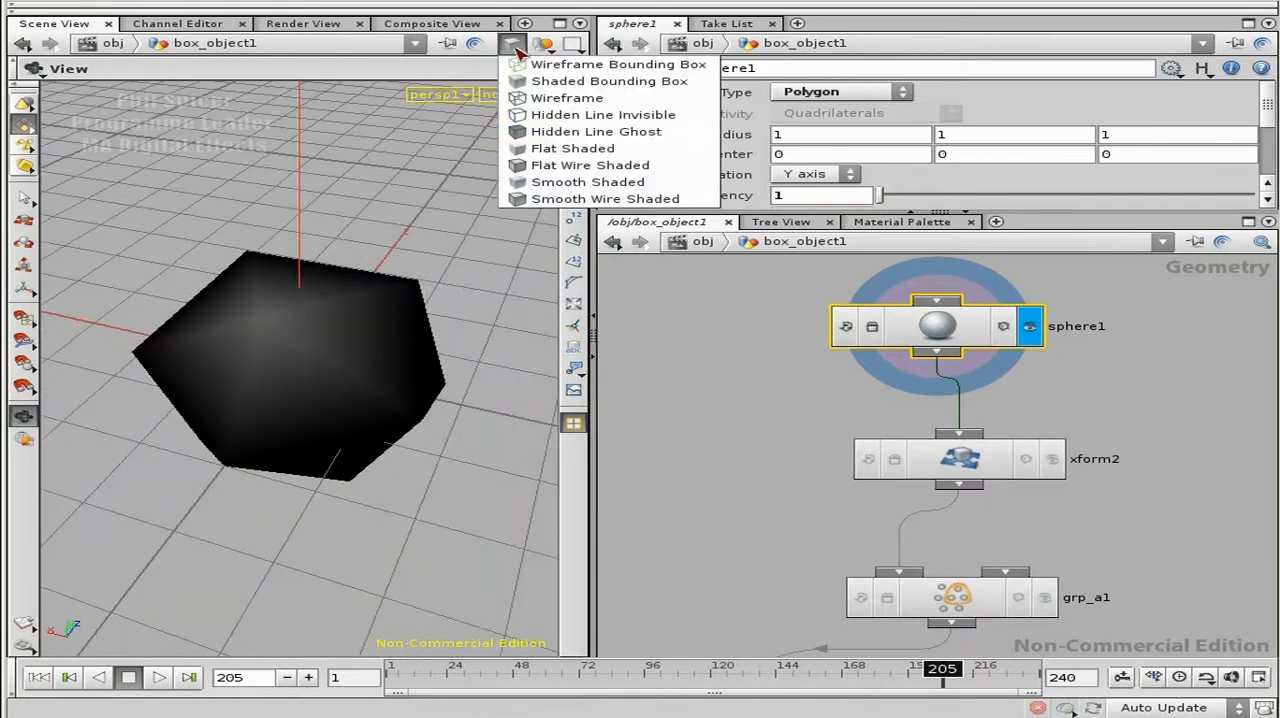
{"action": "left_click", "coordinate": [586, 168]}
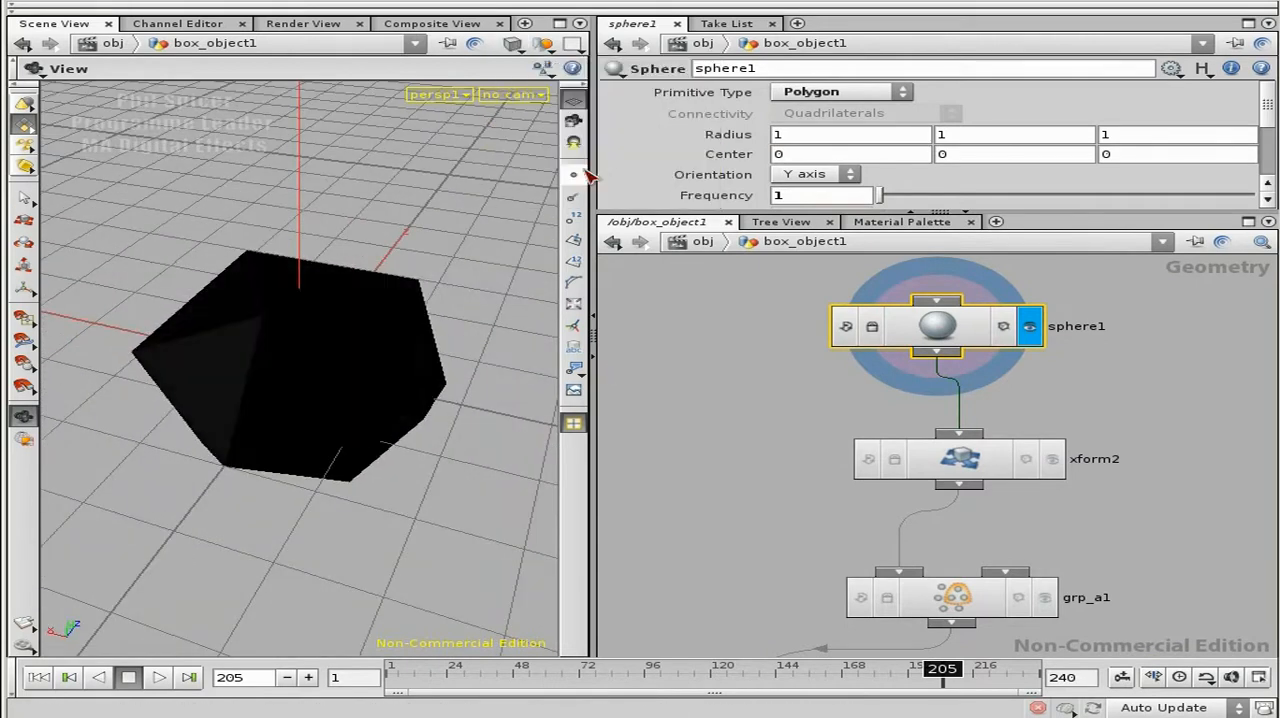
{"action": "left_click", "coordinate": [512, 44]}
{"action": "left_click", "coordinate": [600, 132]}
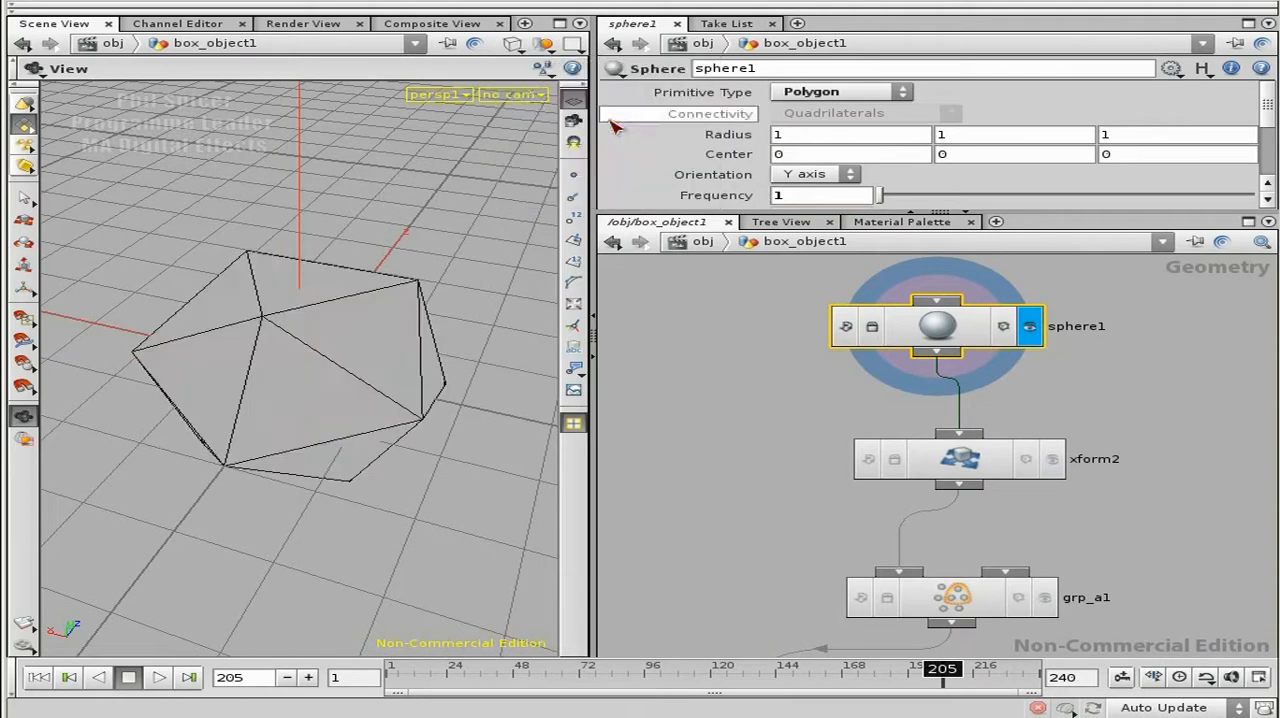
Step: Set the viewport shading to Hidden Line Ghost and view the sphere's facets from a low angle
{"action": "left_click", "coordinate": [512, 44]}
{"action": "left_click", "coordinate": [571, 128]}
{"action": "mouse_move", "coordinate": [334, 250]}
{"action": "left_mouse_down"}
{"action": "mouse_move", "coordinate": [334, 337]}
{"action": "mouse_move", "coordinate": [463, 306]}
{"action": "mouse_move", "coordinate": [343, 354]}
{"action": "left_mouse_up"}
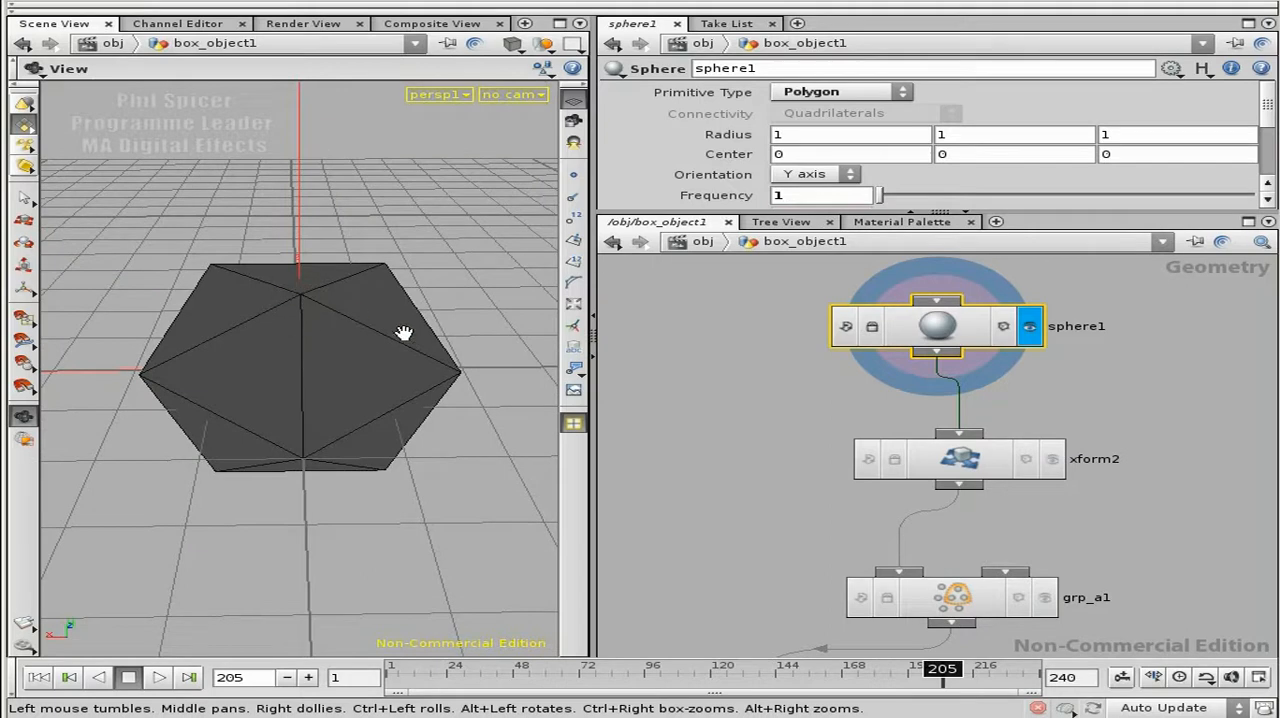
Step: Display the result of xform2 and of grp_a1, view the stretched sphere from several angles and select xform2
{"action": "left_click", "coordinate": [1029, 459]}
{"action": "scroll", "coordinate": [1105, 523], "scroll_direction": "down", "scroll_amount": 2}
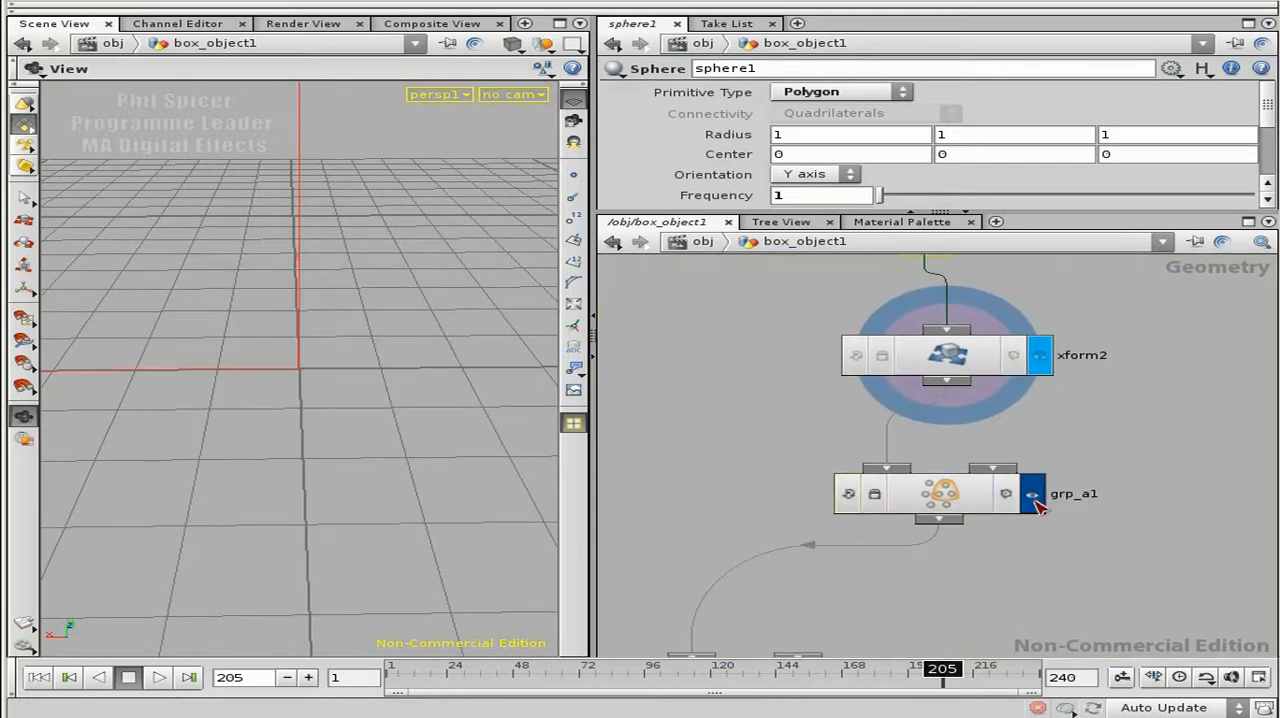
{"action": "left_click", "coordinate": [1032, 494]}
{"action": "left_click_drag", "start_coordinate": [409, 354], "coordinate": [380, 470]}
{"action": "left_click", "coordinate": [988, 360]}
{"action": "left_click_drag", "start_coordinate": [250, 420], "coordinate": [337, 309]}
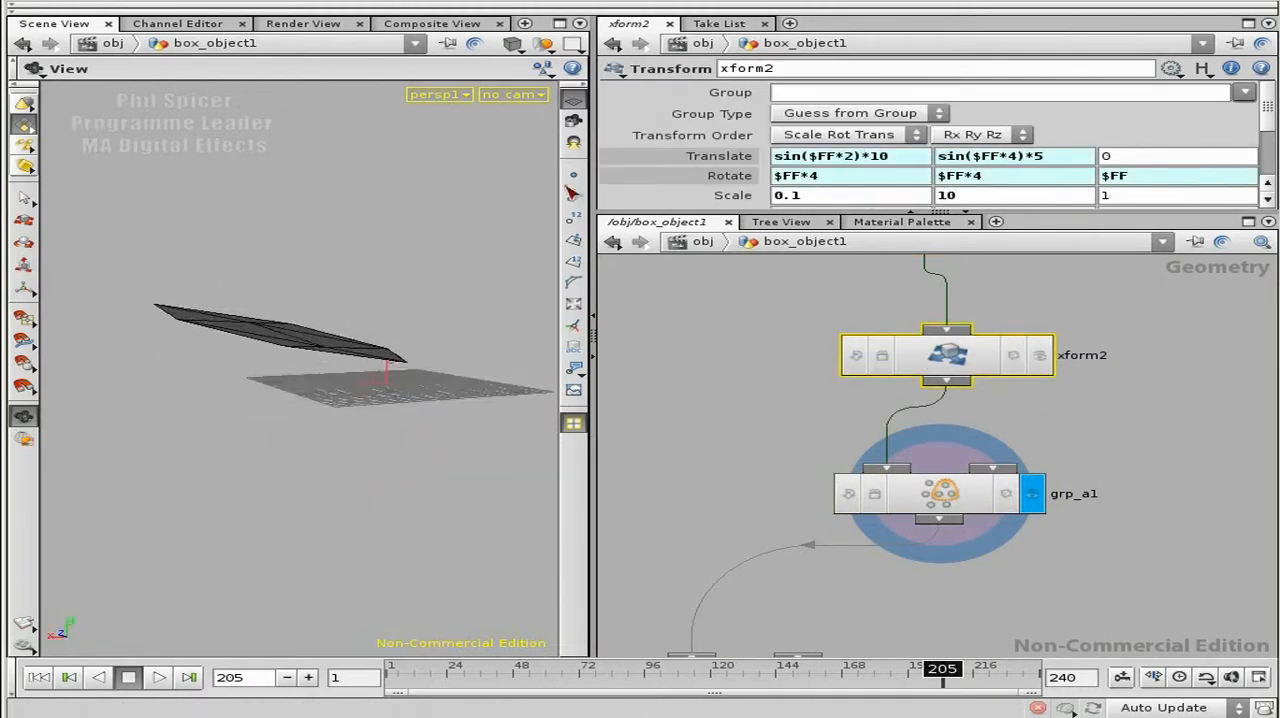
Step: Show points and point numbers in the viewport, play the sphere's animation and stop it at frame 202
{"action": "left_click", "coordinate": [573, 175]}
{"action": "left_click", "coordinate": [573, 217]}
{"action": "left_click_drag", "start_coordinate": [427, 308], "coordinate": [280, 437]}
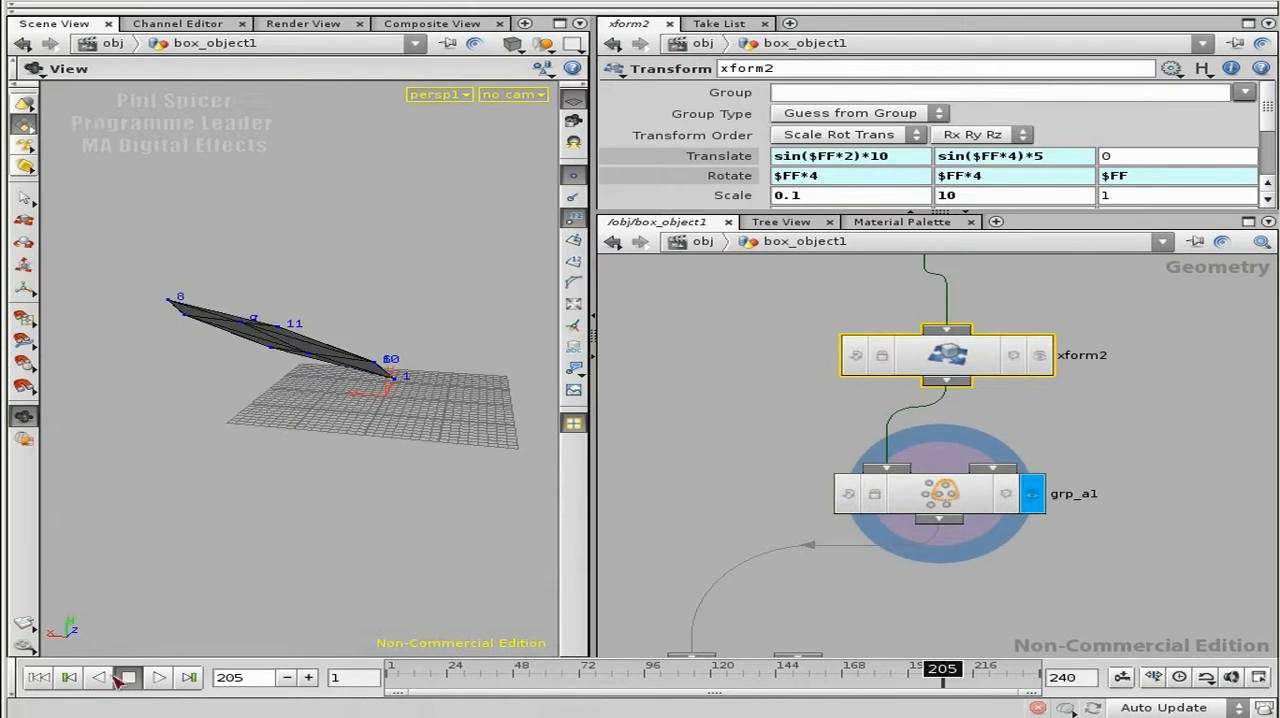
{"action": "left_click", "coordinate": [159, 677]}
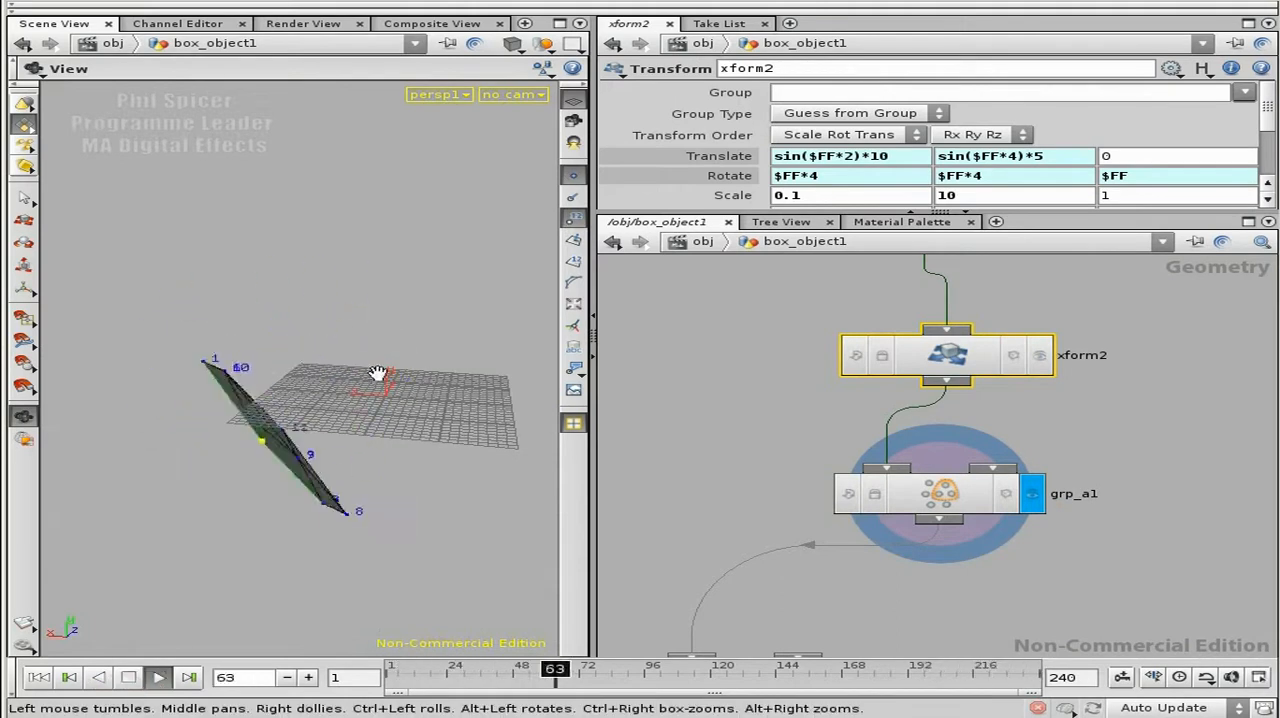
{"action": "left_click", "coordinate": [131, 677]}
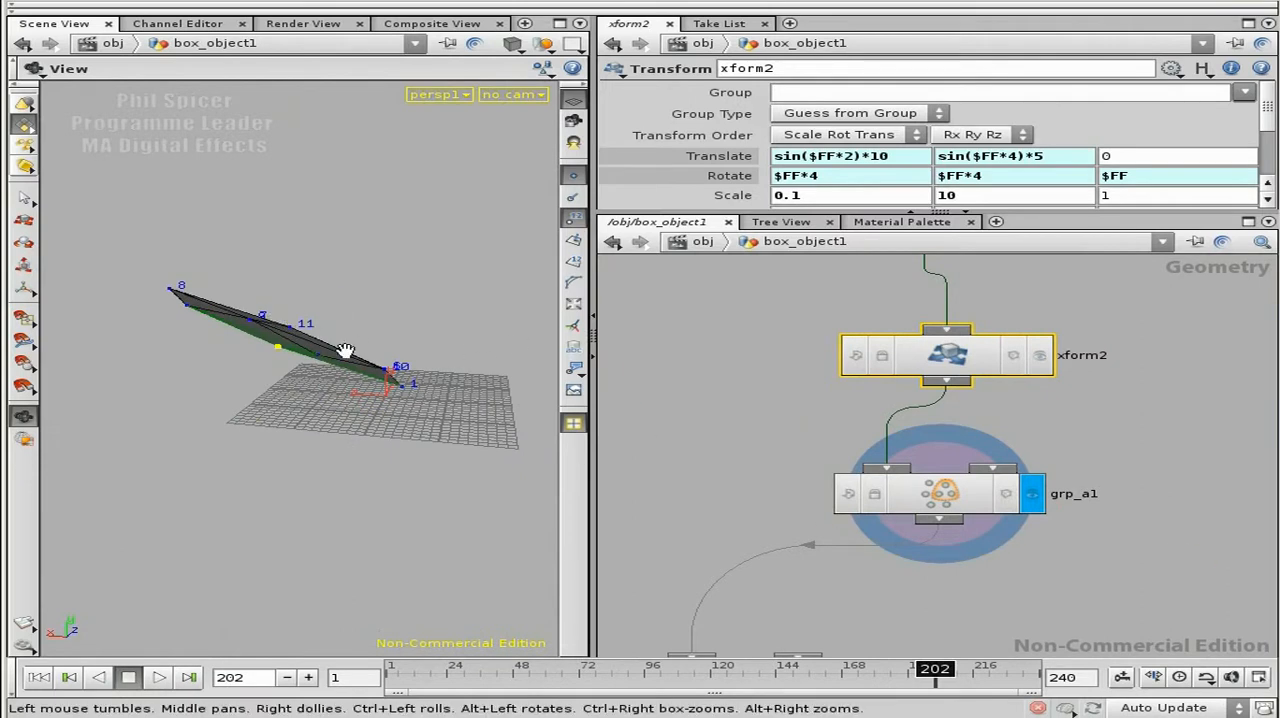
Step: Delete the grp_a1 and grp_b1 group nodes below xform2
{"action": "middle_click_drag", "start_coordinate": [1111, 546], "coordinate": [1098, 448]}
{"action": "right_click_drag", "start_coordinate": [1098, 448], "coordinate": [1089, 526]}
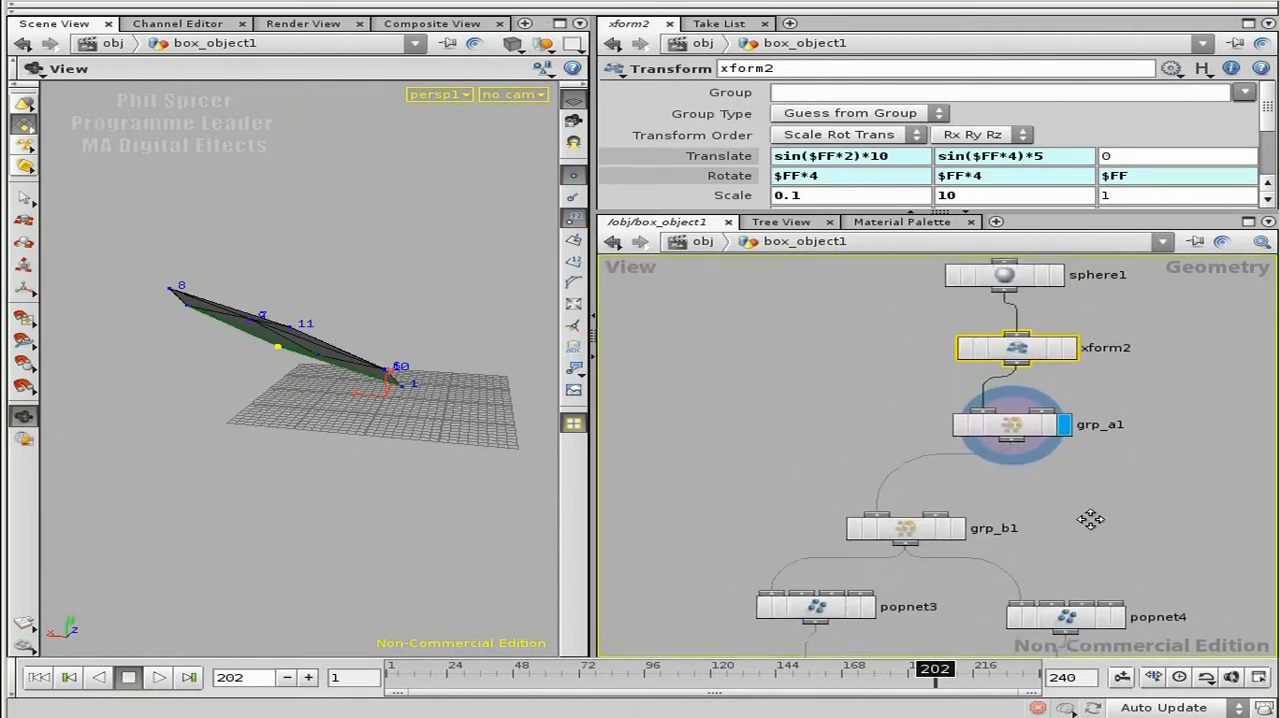
{"action": "middle_click_drag", "start_coordinate": [1089, 526], "coordinate": [1080, 396]}
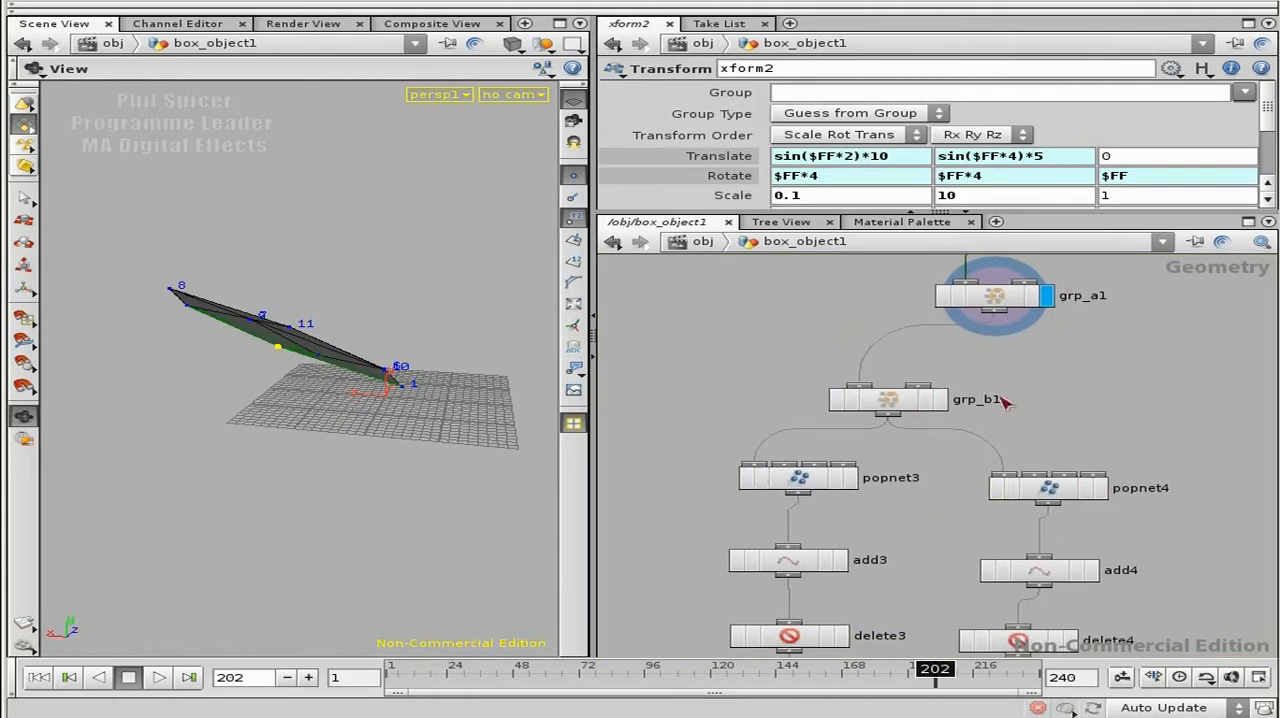
{"action": "middle_click_drag", "start_coordinate": [1084, 380], "coordinate": [1080, 436]}
{"action": "left_click_drag", "start_coordinate": [769, 324], "coordinate": [1089, 481]}
{"action": "key", "text": "Delete"}
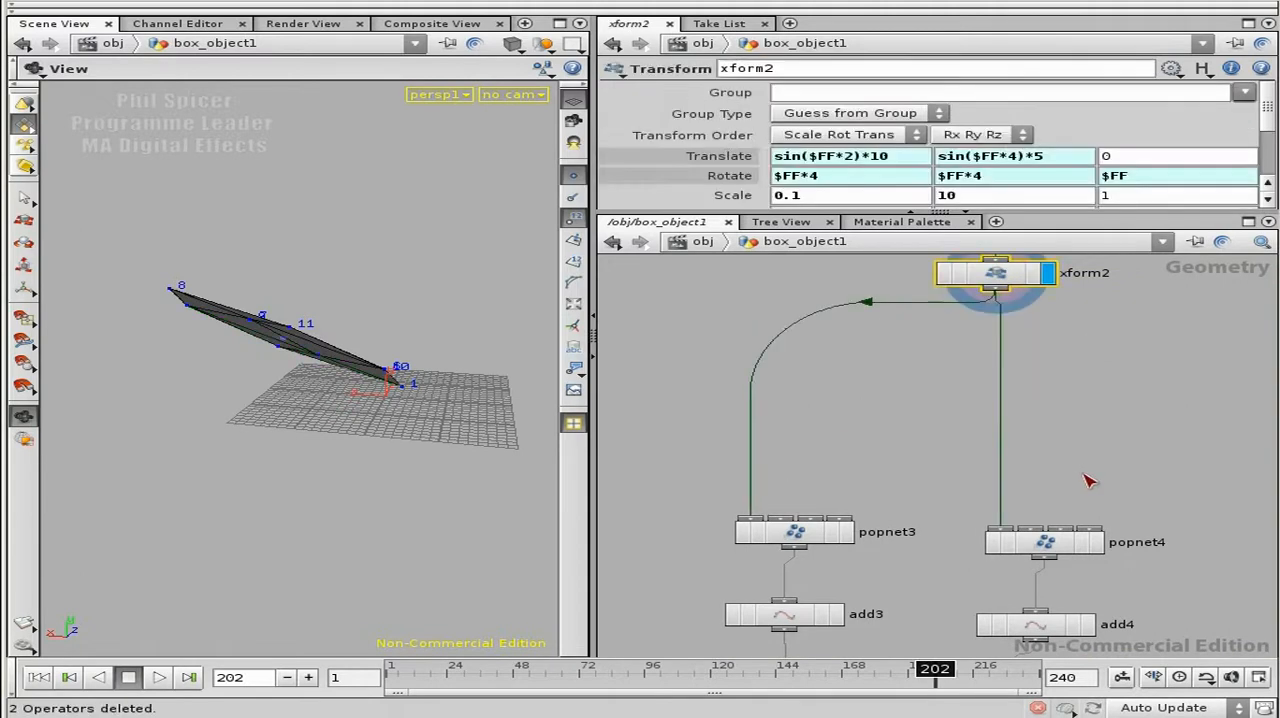
Step: Delete the popnet4 particle network from the second trail branch
{"action": "middle_click_drag", "start_coordinate": [1090, 443], "coordinate": [991, 366]}
{"action": "left_click_drag", "start_coordinate": [1109, 399], "coordinate": [847, 492]}
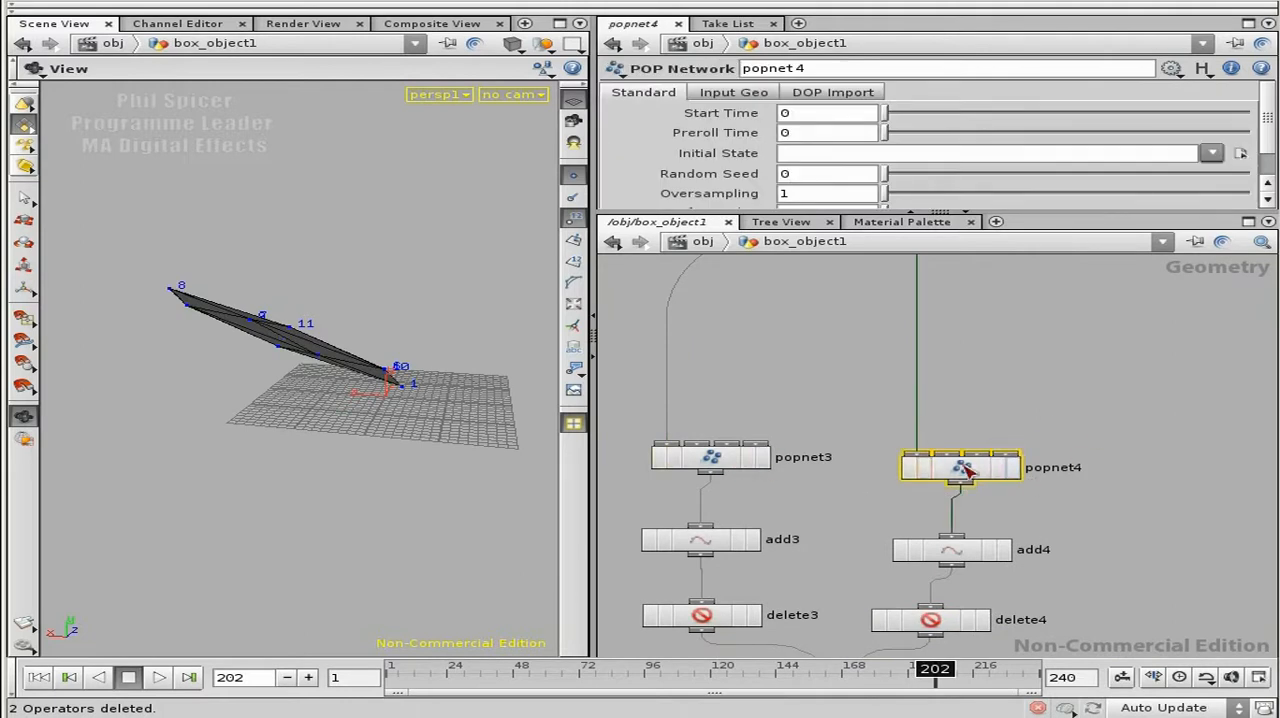
{"action": "key", "text": "Delete"}
{"action": "middle_click_drag", "start_coordinate": [881, 372], "coordinate": [985, 414]}
Step: Move popnet3 closer below xform2 and wire its output into add4 as well as add3
{"action": "left_click_drag", "start_coordinate": [814, 496], "coordinate": [812, 498]}
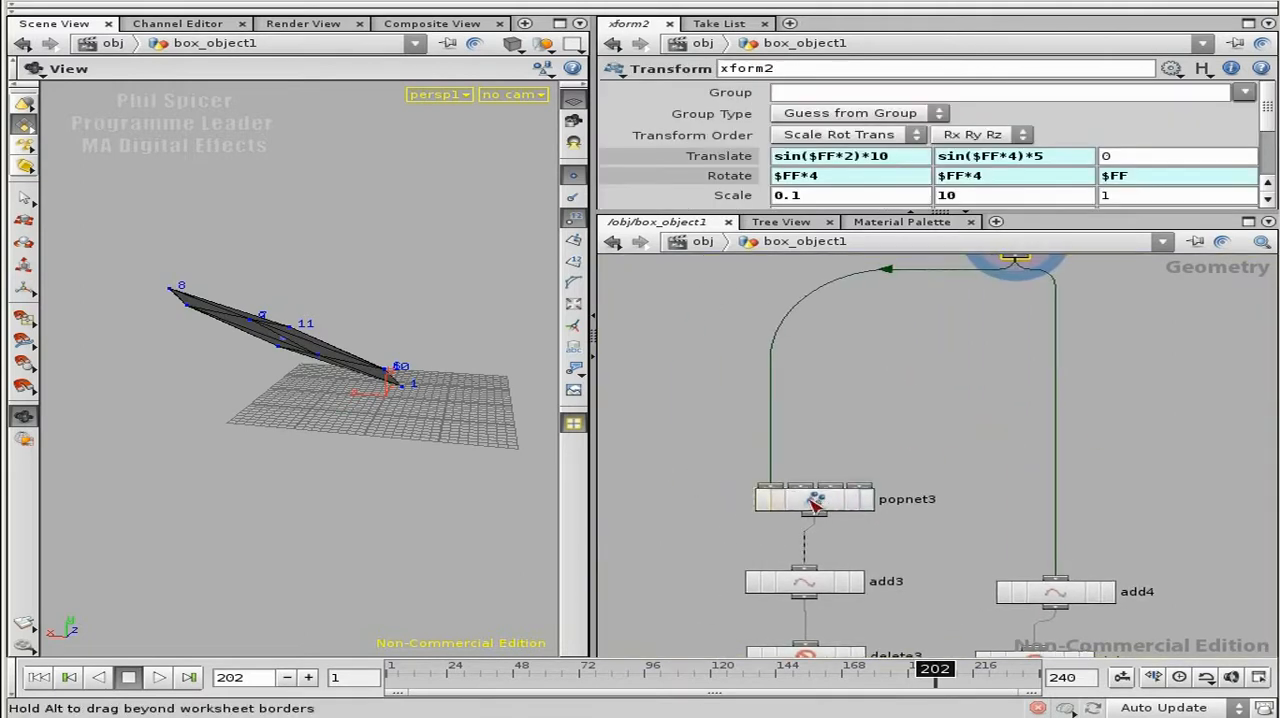
{"action": "left_click_drag", "start_coordinate": [930, 373], "coordinate": [932, 370]}
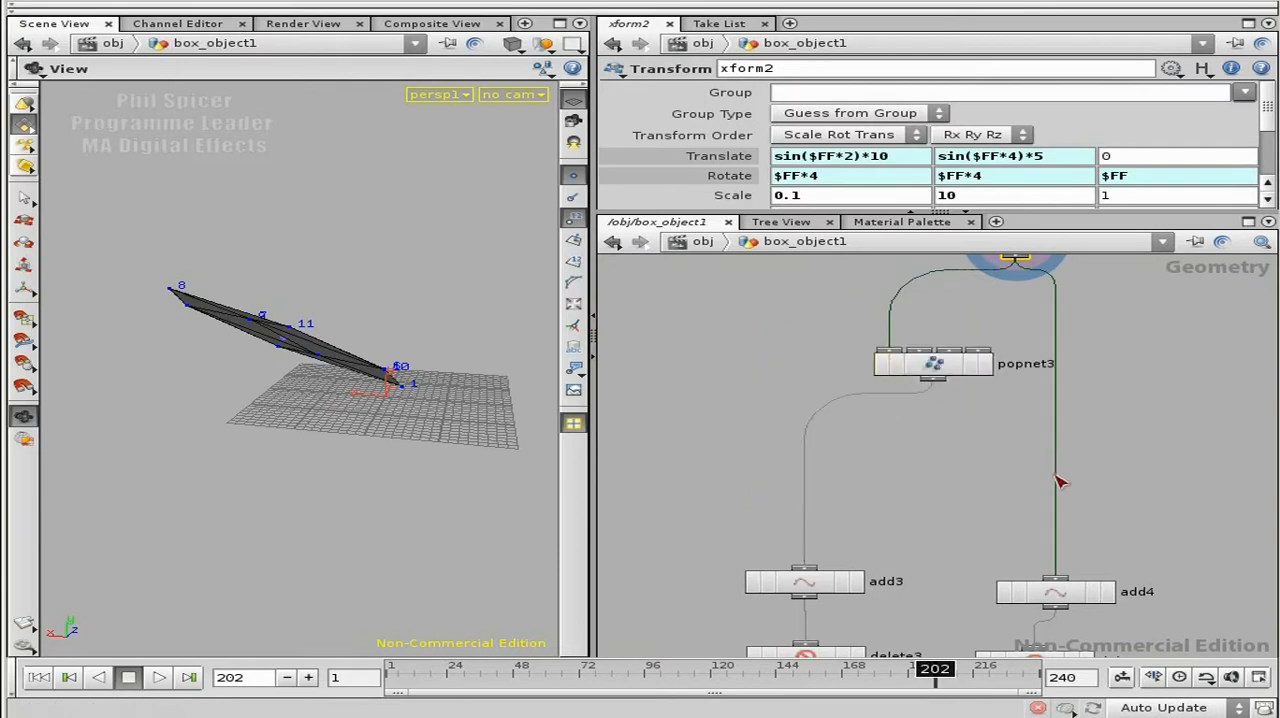
{"action": "left_click", "coordinate": [1056, 578]}
{"action": "middle_click_drag", "start_coordinate": [1132, 400], "coordinate": [1122, 441]}
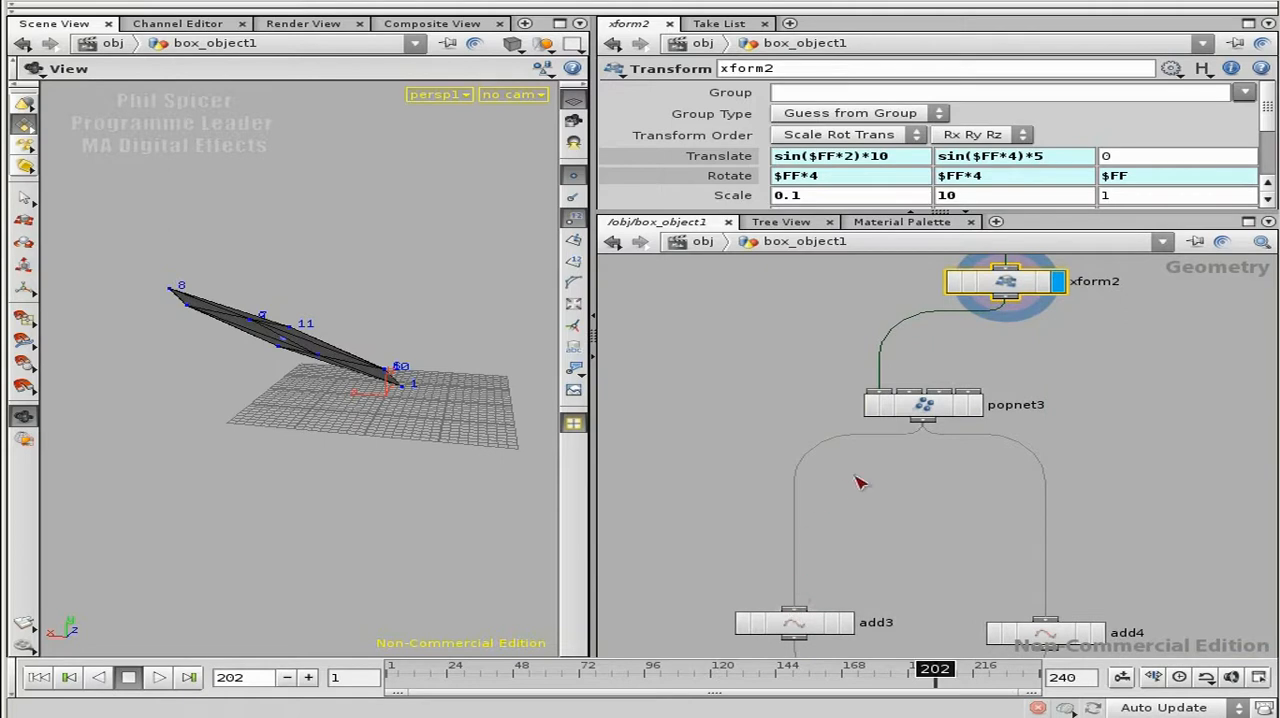
Step: Review the chain down to skin2, and add a Line node beside sphere1
{"action": "middle_click_drag", "start_coordinate": [795, 622], "coordinate": [850, 514]}
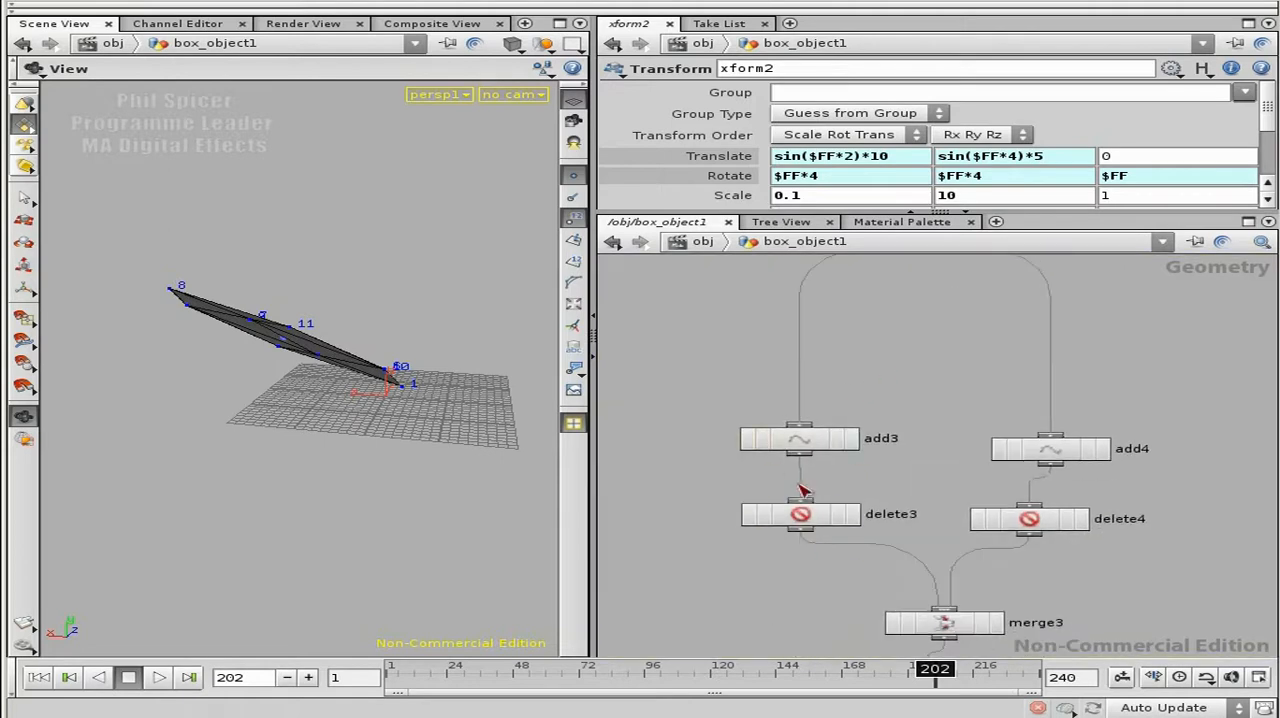
{"action": "middle_click_drag", "start_coordinate": [978, 572], "coordinate": [942, 370]}
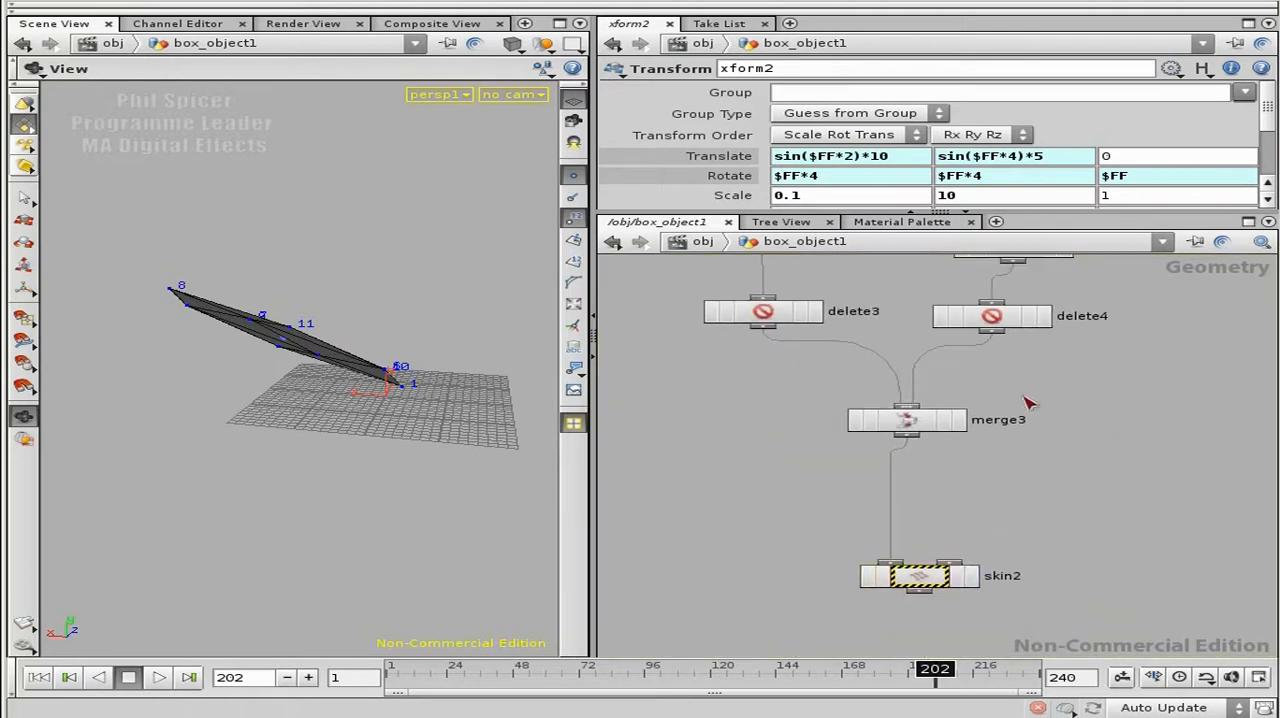
{"action": "middle_click_drag", "start_coordinate": [1003, 302], "coordinate": [1006, 454]}
{"action": "middle_click_drag", "start_coordinate": [925, 348], "coordinate": [937, 653]}
{"action": "middle_click_drag", "start_coordinate": [805, 361], "coordinate": [810, 465]}
{"action": "left_click_drag", "start_coordinate": [1010, 384], "coordinate": [1058, 356]}
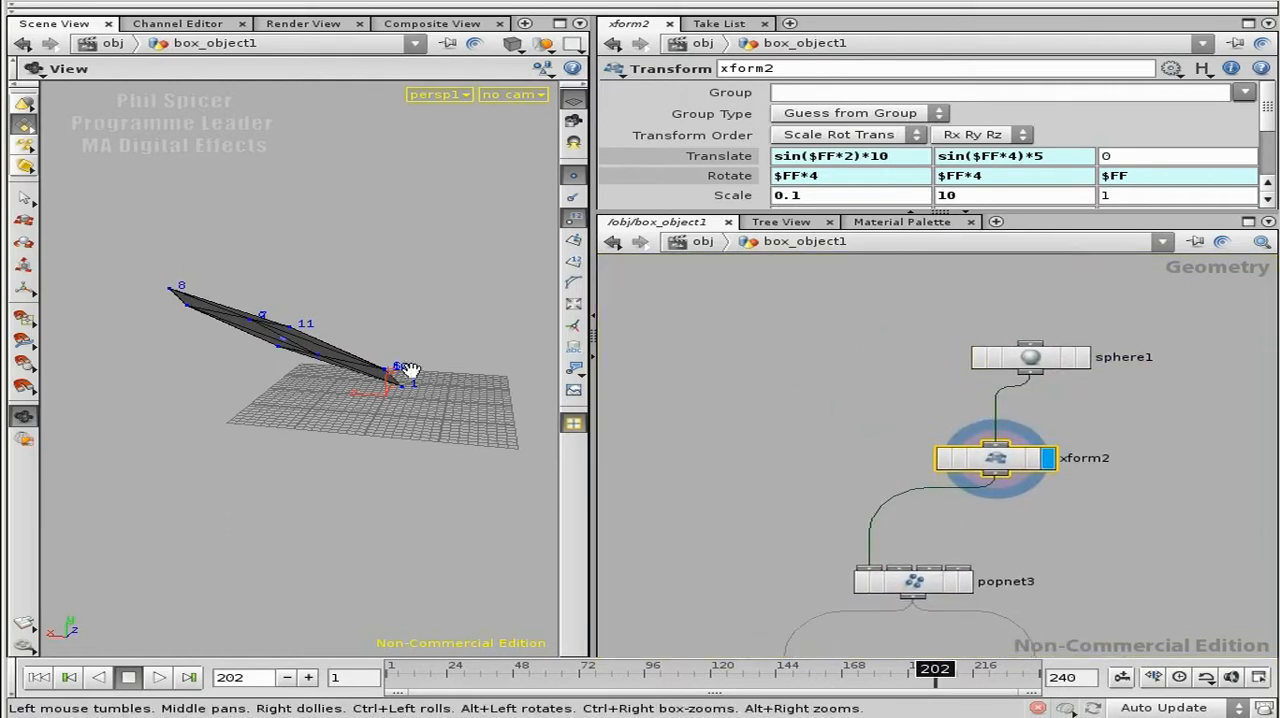
{"action": "left_click", "coordinate": [830, 418]}
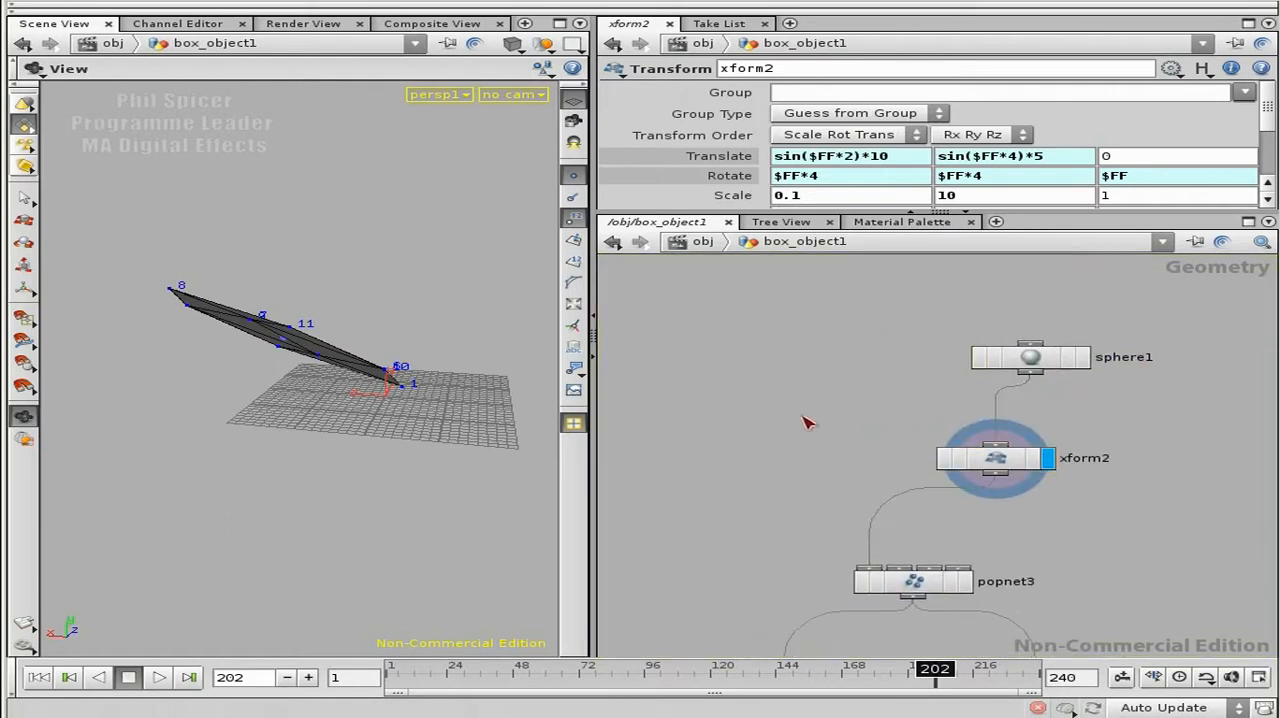
{"action": "key", "text": "Tab"}
{"action": "type", "text": "Line"}
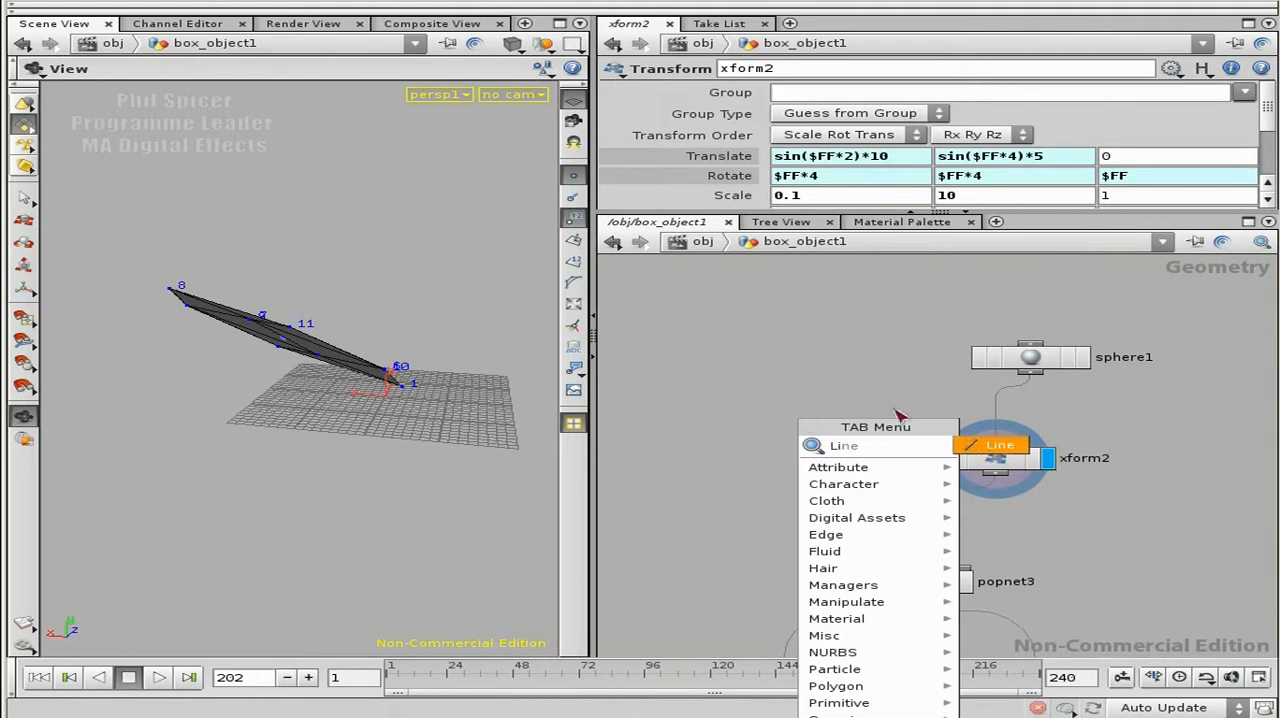
{"action": "left_click", "coordinate": [995, 446]}
{"action": "left_click", "coordinate": [800, 353]}
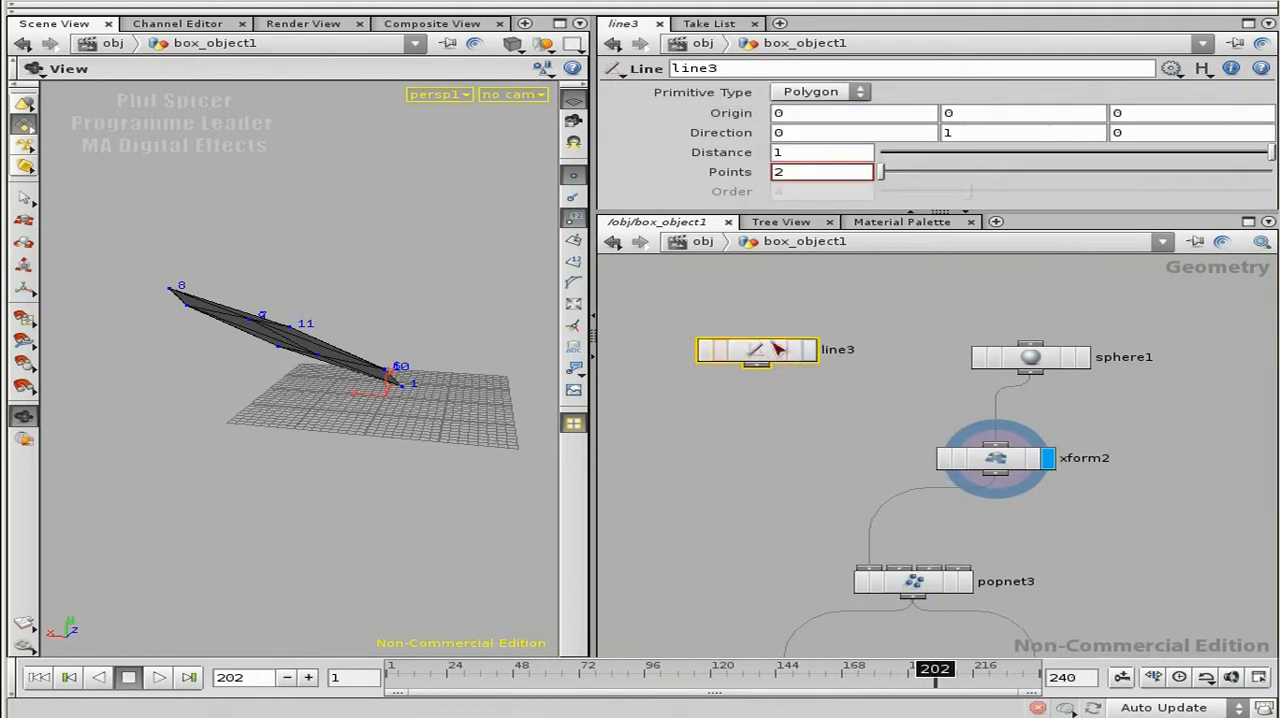
Step: Add a Copy node below line3, just above popnet3
{"action": "left_click", "coordinate": [851, 453]}
{"action": "key", "text": "Tab"}
{"action": "type", "text": "Color"}
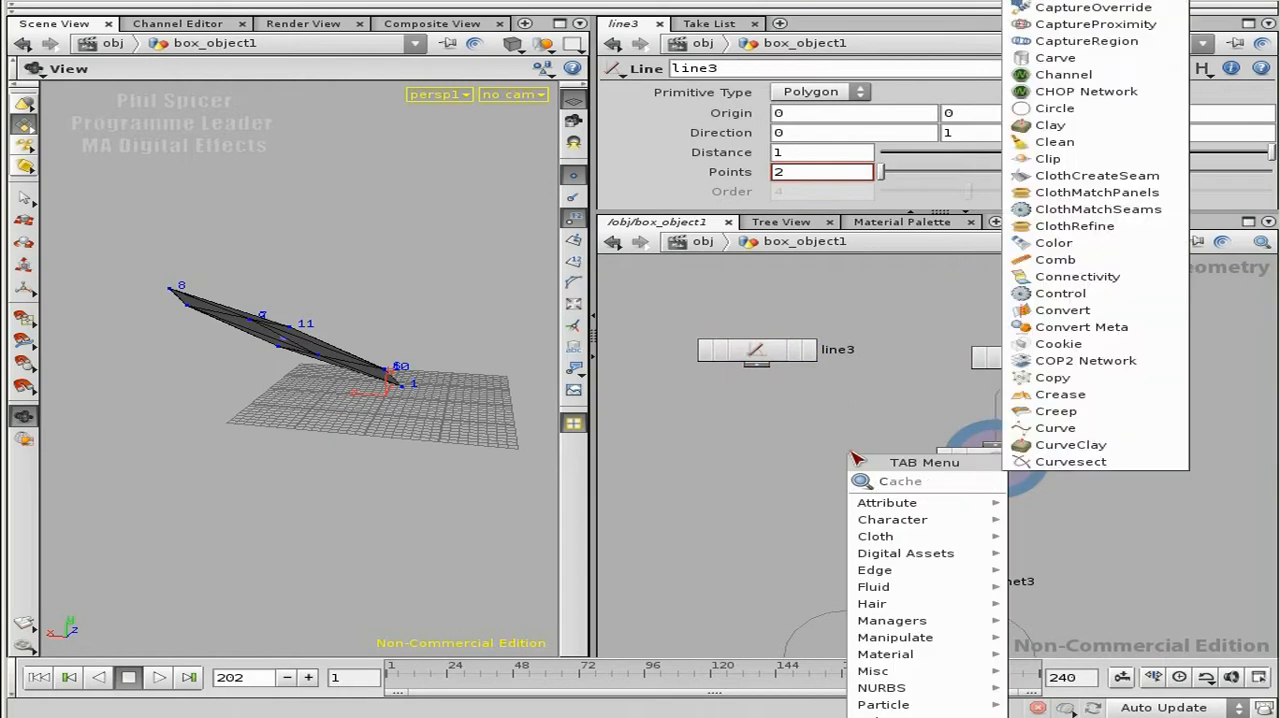
{"action": "type", "text": "py"}
{"action": "left_click", "coordinate": [1060, 484]}
{"action": "left_click", "coordinate": [870, 490]}
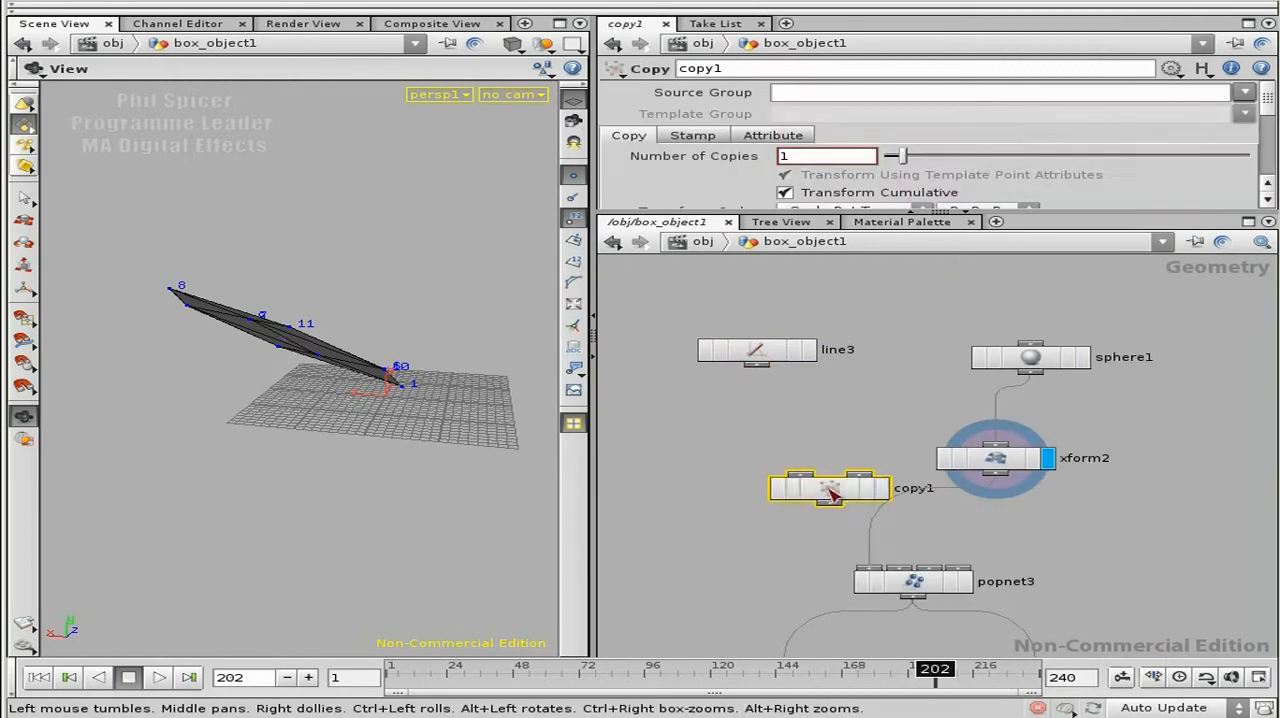
Step: Wire line3 into copy1's first input and xform2 into its second, and display and select copy1
{"action": "left_click_drag", "start_coordinate": [1096, 307], "coordinate": [982, 462]}
{"action": "left_click_drag", "start_coordinate": [996, 459], "coordinate": [858, 472]}
{"action": "left_click", "coordinate": [1038, 421]}
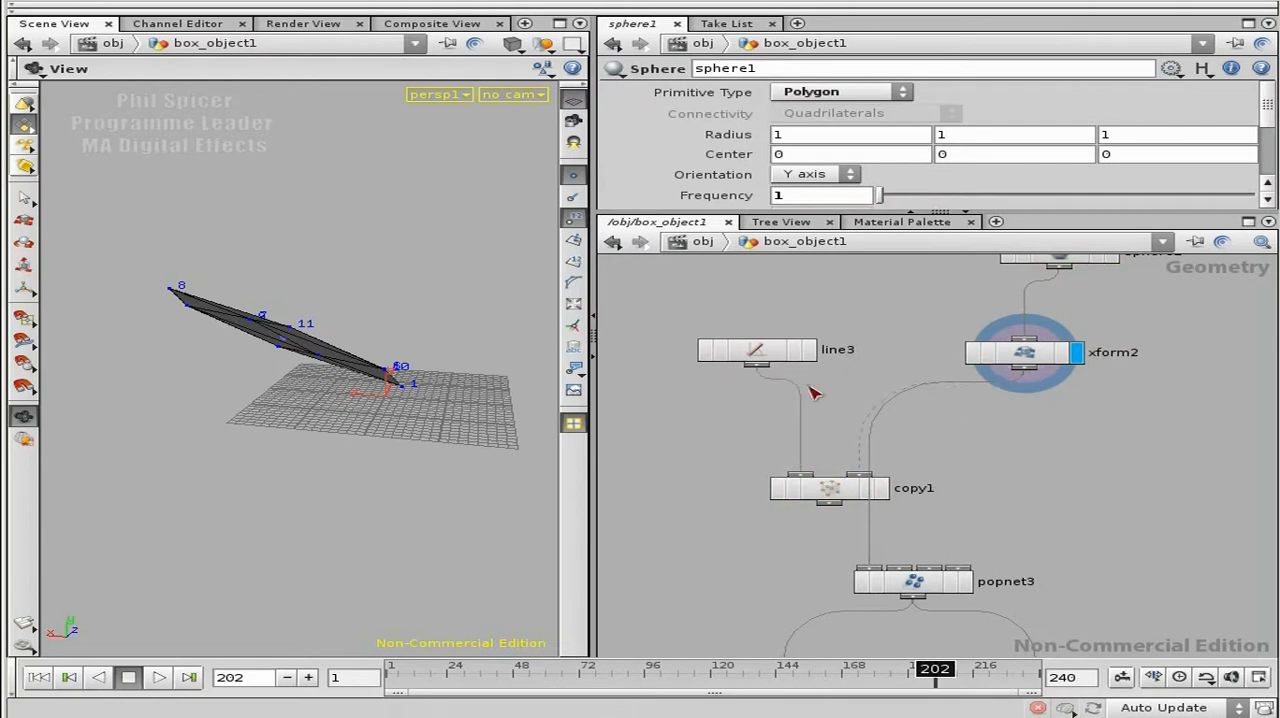
{"action": "left_click", "coordinate": [880, 489]}
{"action": "left_click", "coordinate": [848, 500]}
Step: Examine from several angles how the line copies sit on the sphere's points, going to frame 194
{"action": "left_click_drag", "start_coordinate": [306, 354], "coordinate": [443, 329]}
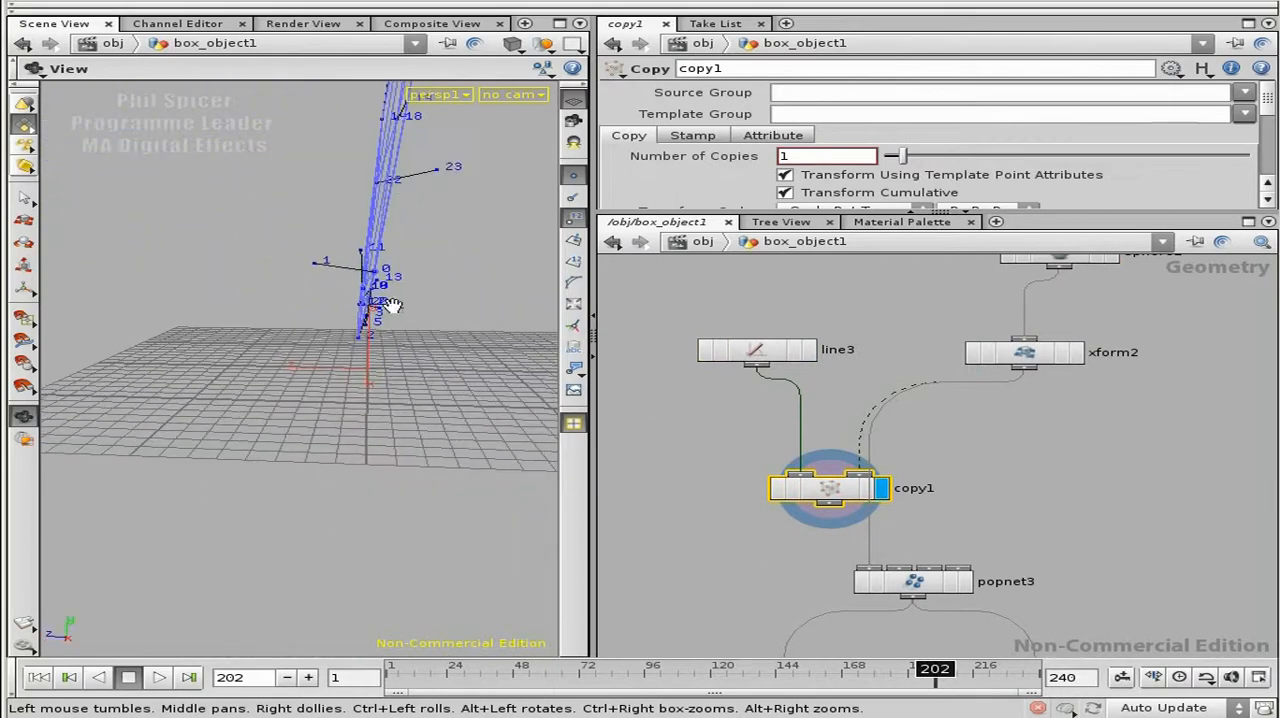
{"action": "left_click_drag", "start_coordinate": [341, 271], "coordinate": [360, 198]}
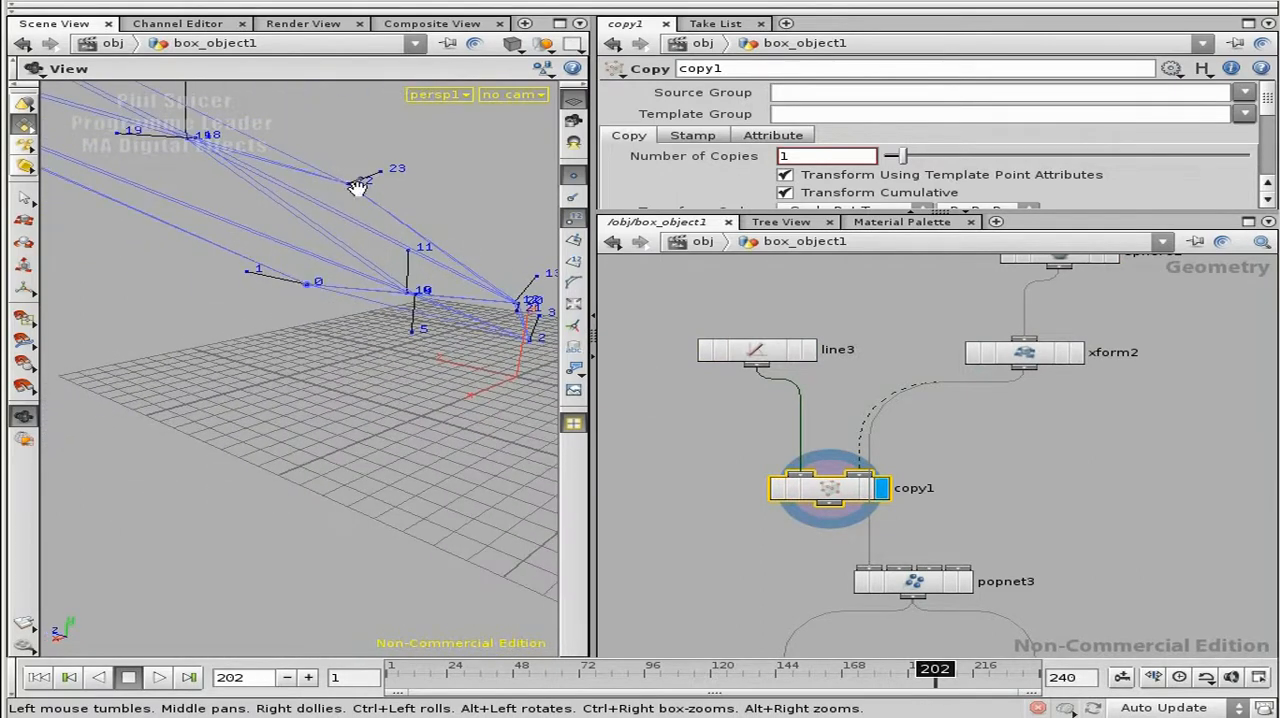
{"action": "left_click_drag", "start_coordinate": [61, 99], "coordinate": [343, 417]}
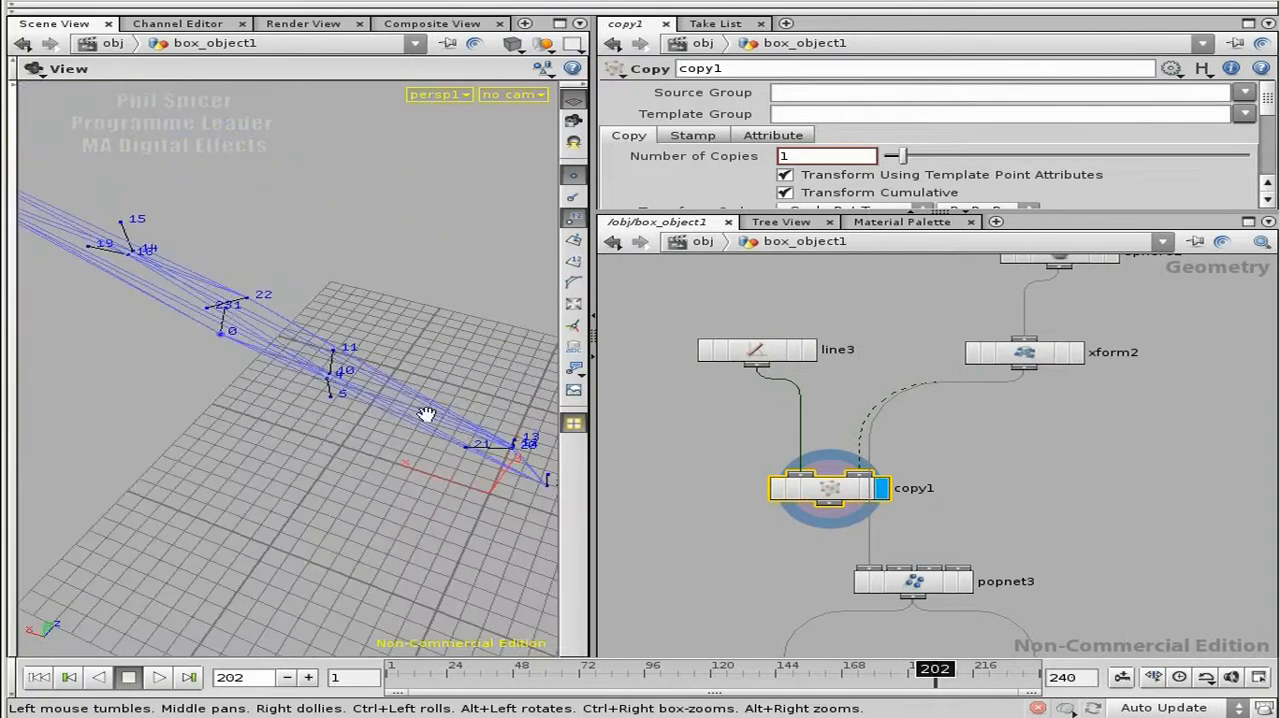
{"action": "mouse_move", "coordinate": [935, 670]}
{"action": "left_mouse_down"}
{"action": "mouse_move", "coordinate": [760, 675]}
{"action": "mouse_move", "coordinate": [914, 673]}
{"action": "left_mouse_up"}
{"action": "right_click_drag", "start_coordinate": [350, 490], "coordinate": [191, 474]}
{"action": "left_click_drag", "start_coordinate": [191, 474], "coordinate": [286, 429]}
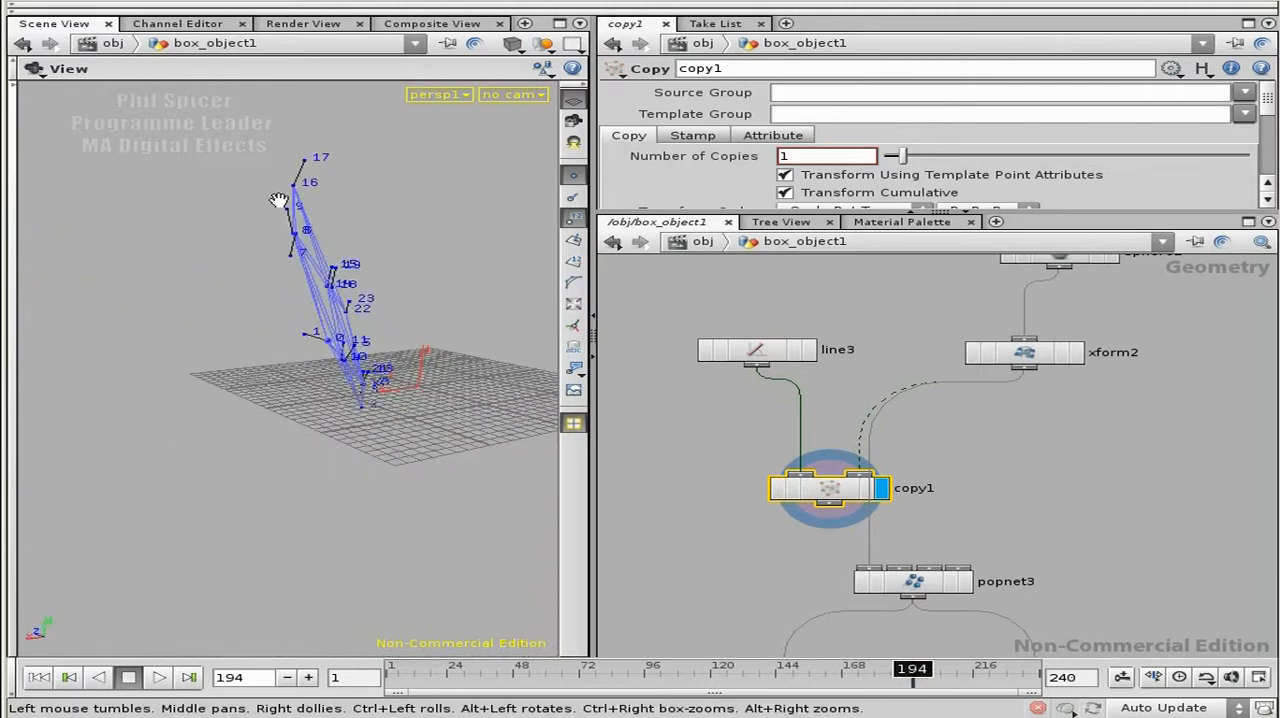
{"action": "right_click_drag", "start_coordinate": [268, 163], "coordinate": [363, 155]}
{"action": "middle_click_drag", "start_coordinate": [363, 155], "coordinate": [332, 253]}
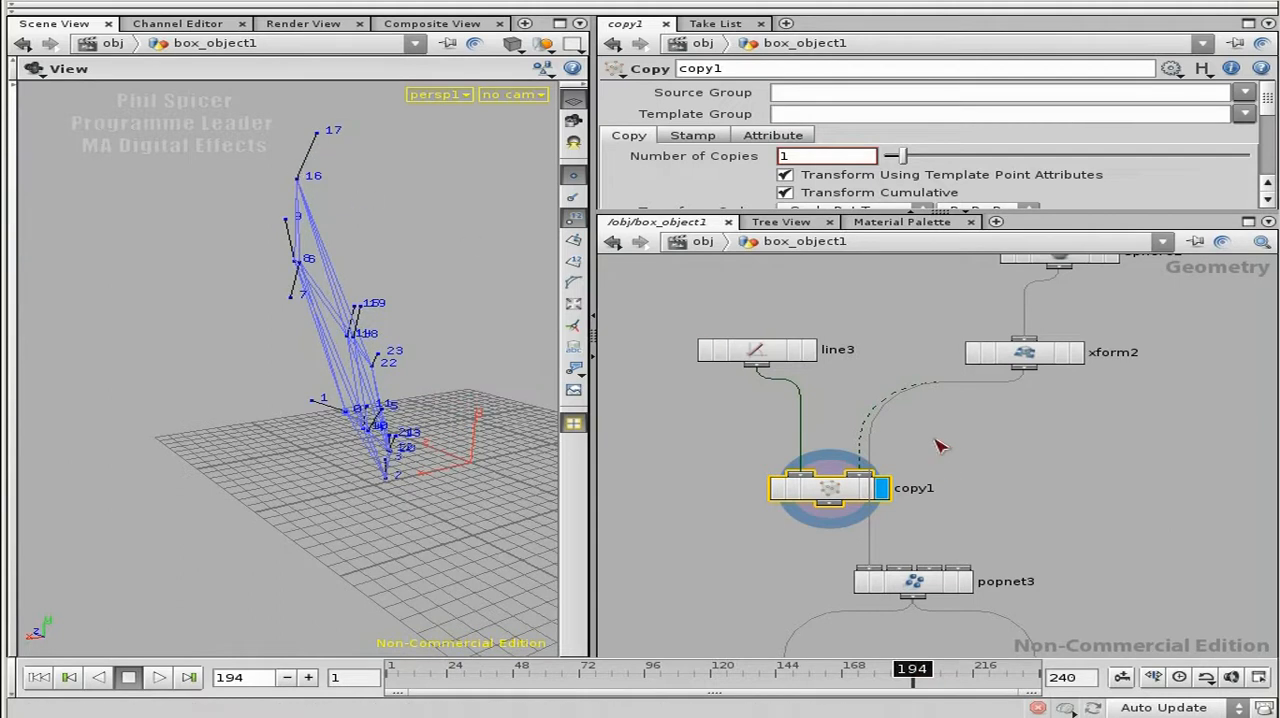
Step: Select and display line3, and frame the single line closely in the viewport
{"action": "middle_click_drag", "start_coordinate": [1058, 421], "coordinate": [1094, 449]}
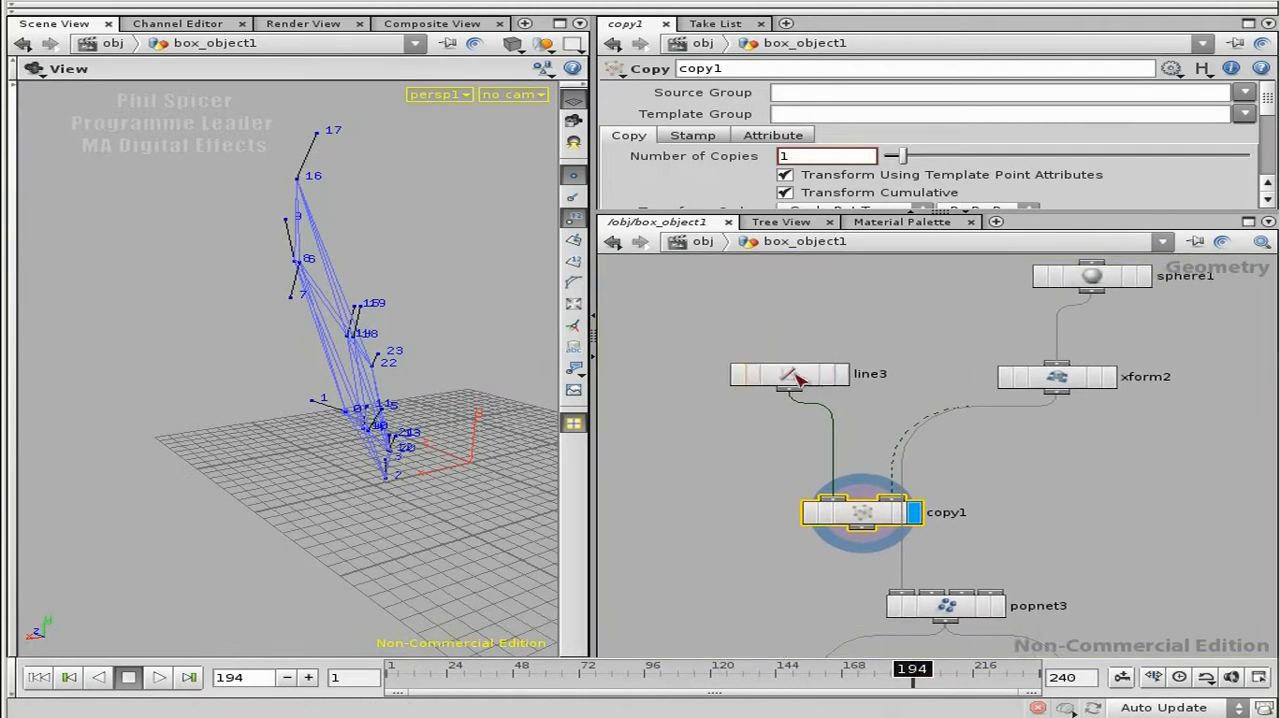
{"action": "left_click", "coordinate": [792, 376]}
{"action": "left_click_drag", "start_coordinate": [360, 280], "coordinate": [337, 243]}
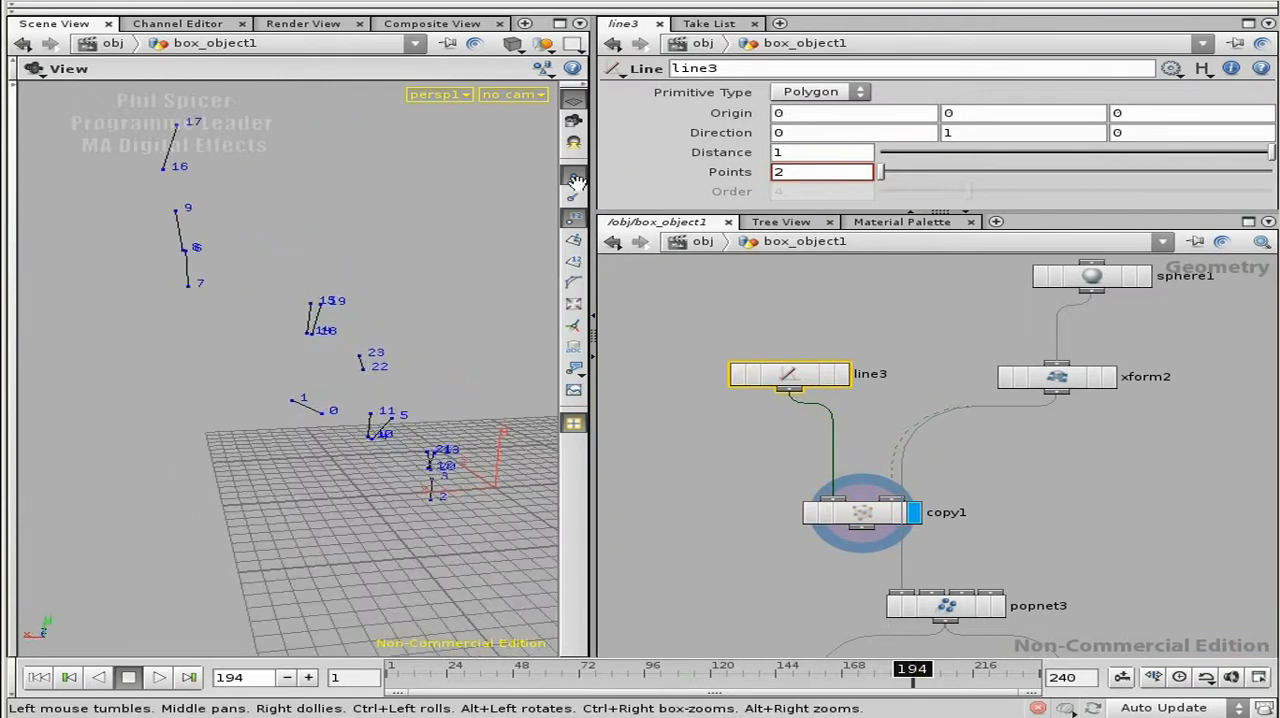
{"action": "left_click", "coordinate": [841, 374]}
{"action": "left_click_drag", "start_coordinate": [409, 466], "coordinate": [418, 443]}
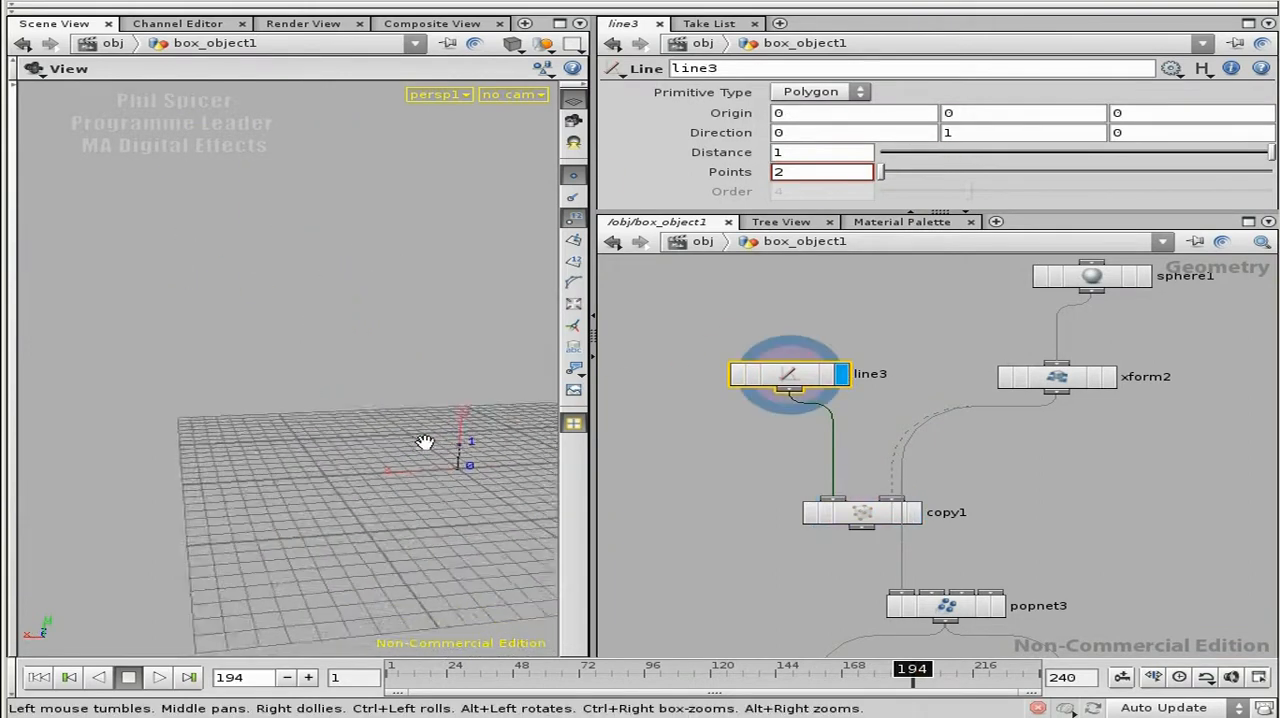
{"action": "key", "text": "space+h"}
{"action": "right_click_drag", "start_coordinate": [348, 414], "coordinate": [634, 366]}
{"action": "left_click_drag", "start_coordinate": [430, 350], "coordinate": [380, 431]}
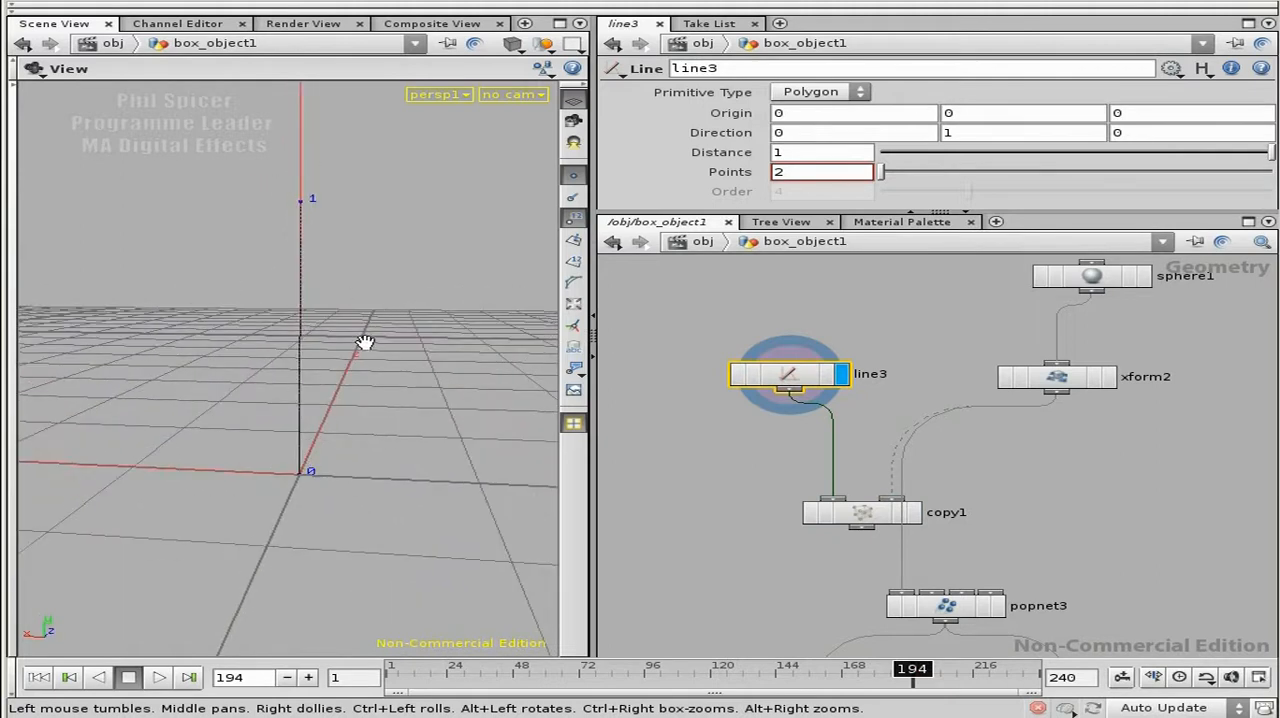
{"action": "left_click_drag", "start_coordinate": [311, 426], "coordinate": [320, 430]}
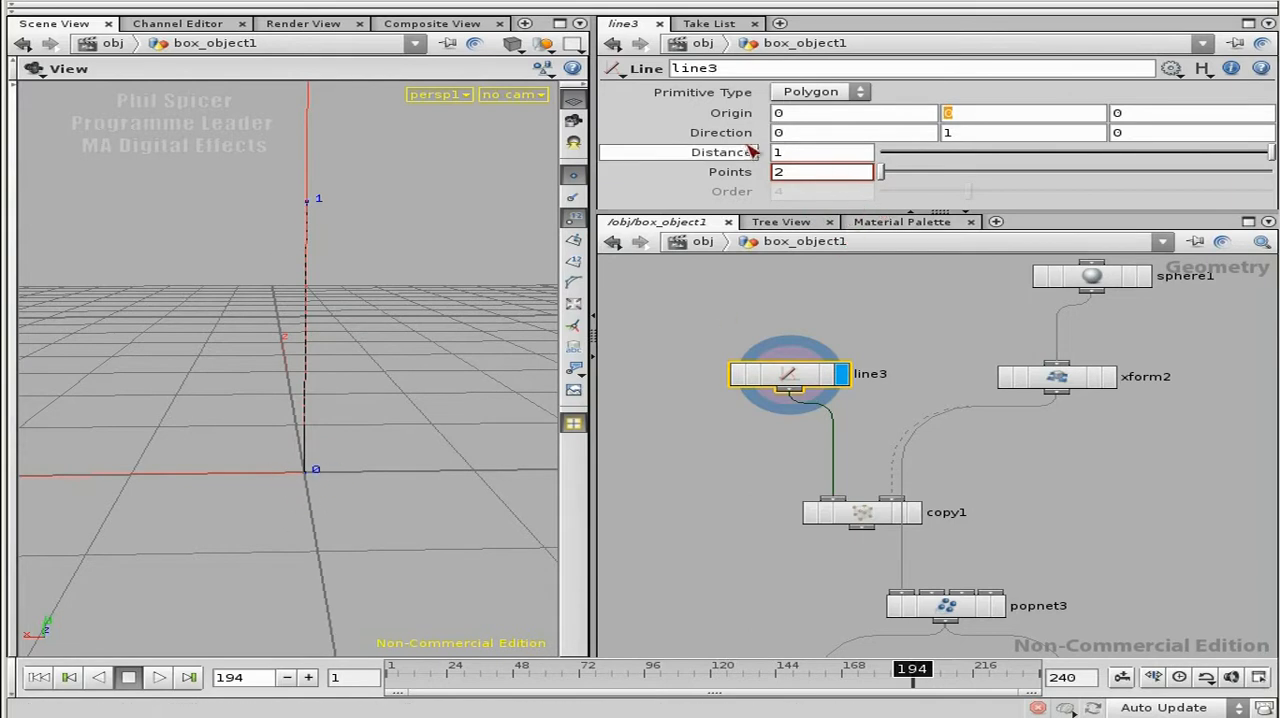
Step: Reference line3's Distance in its Y Origin with the expression -ch("dist")/2 to centre the line on the origin
{"action": "right_click", "coordinate": [786, 156]}
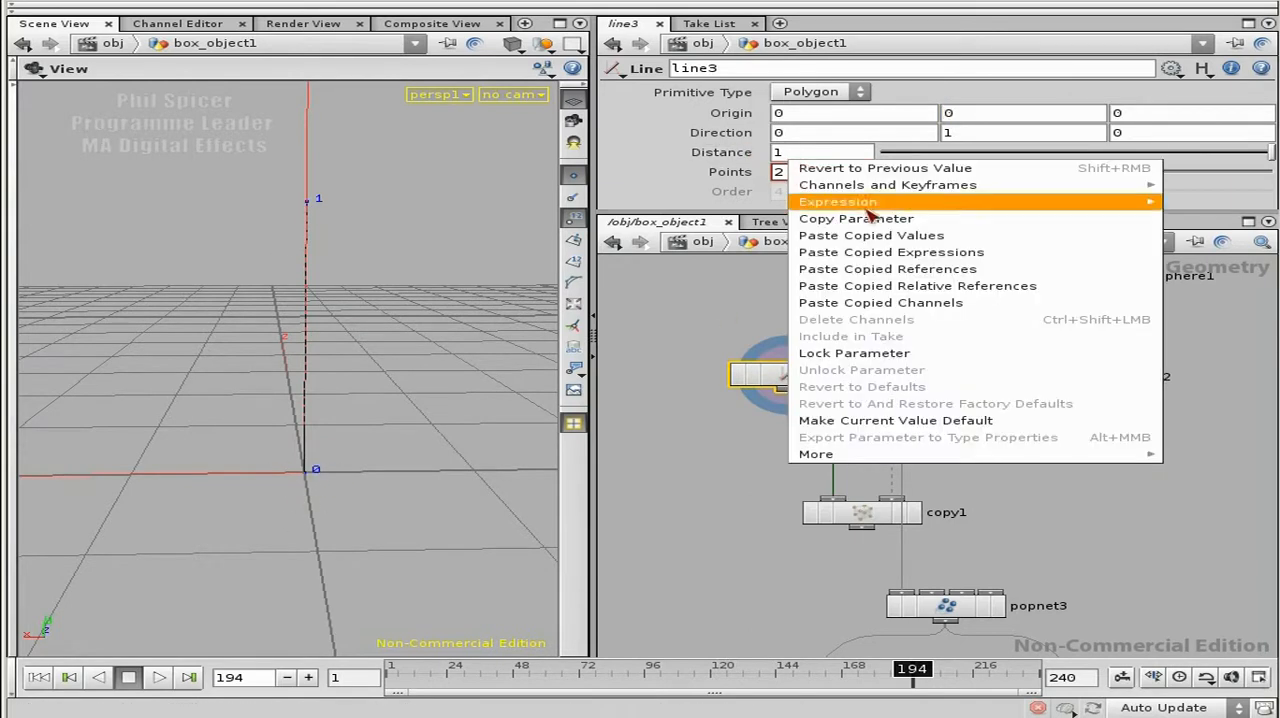
{"action": "left_click", "coordinate": [878, 218]}
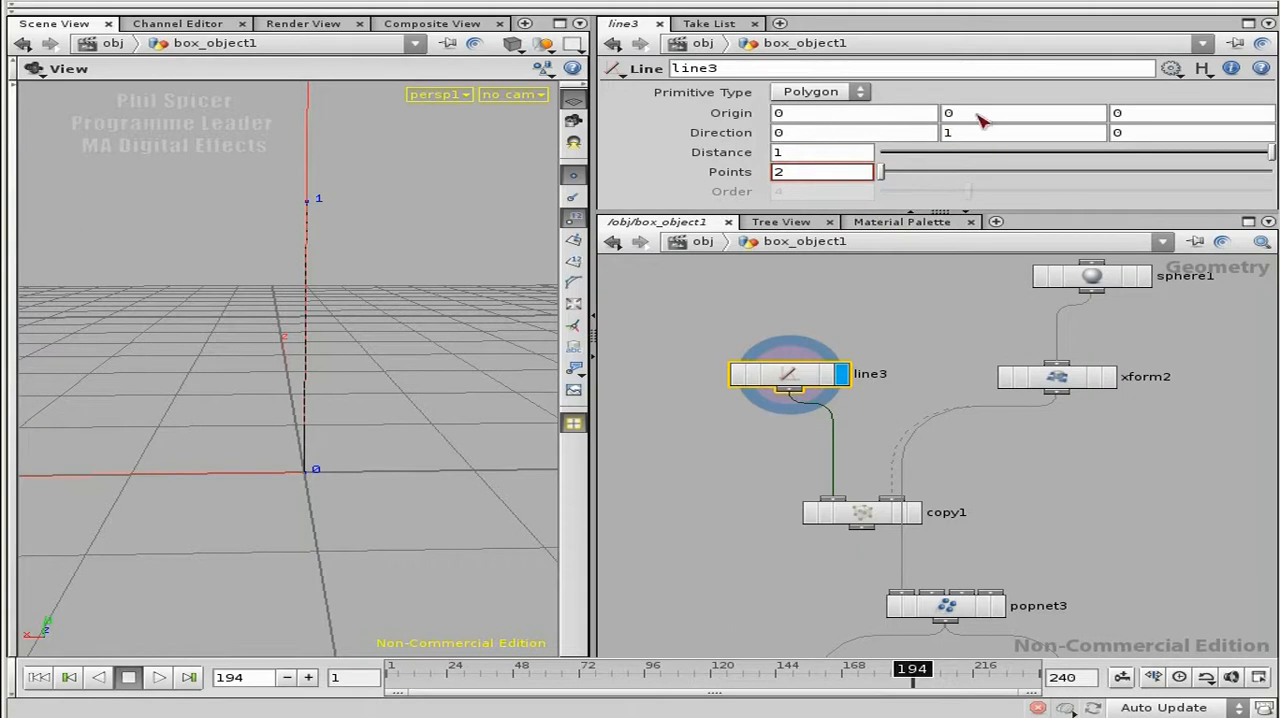
{"action": "right_click", "coordinate": [980, 120]}
{"action": "left_click", "coordinate": [1140, 240]}
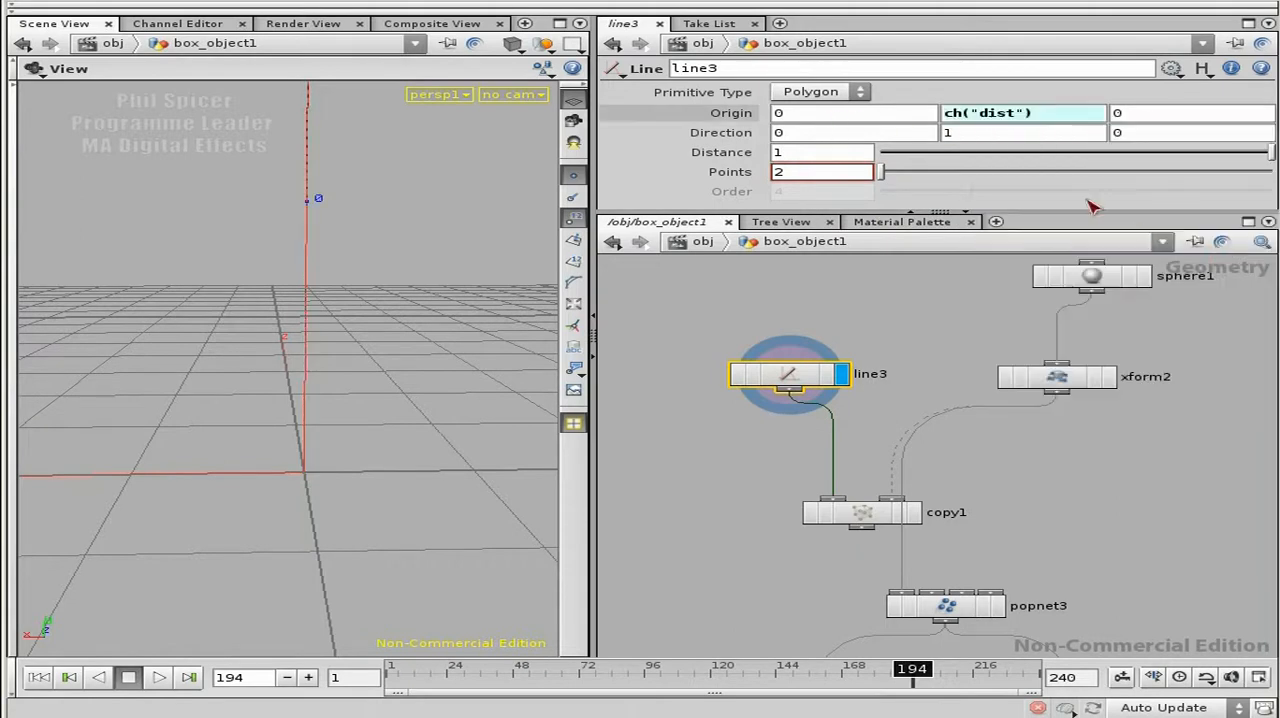
{"action": "left_click", "coordinate": [1038, 117]}
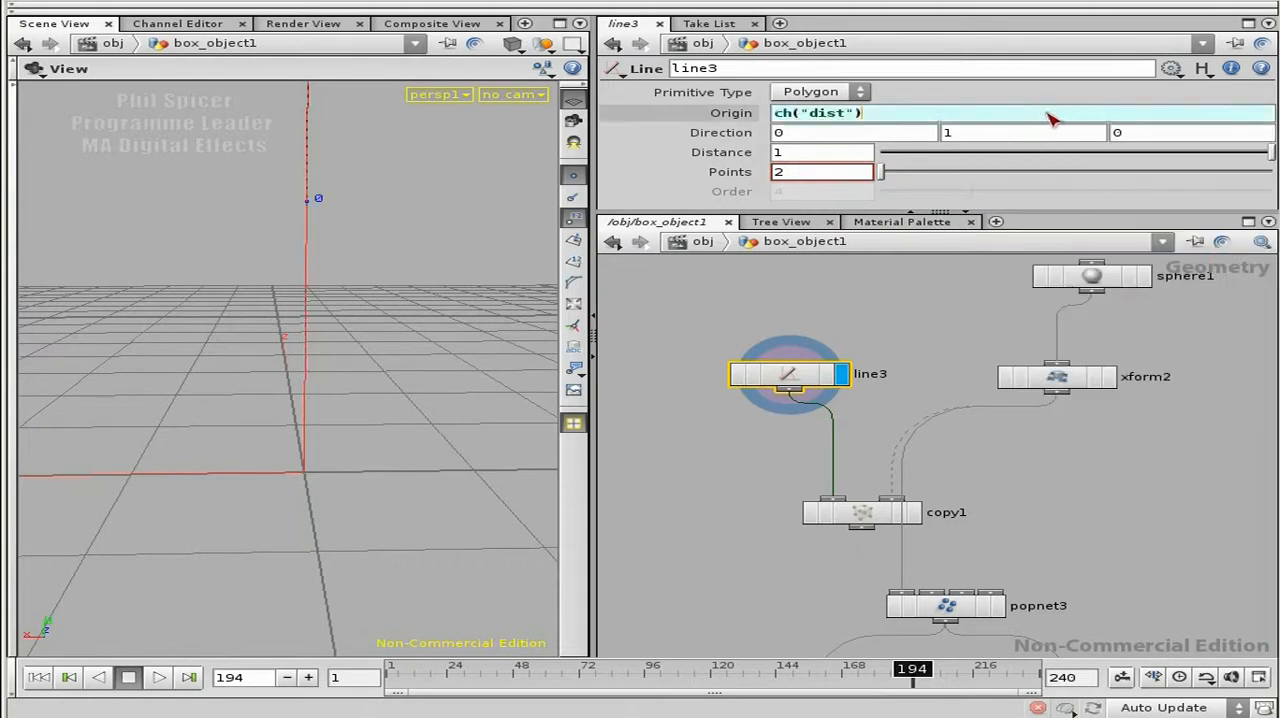
{"action": "key", "text": "Home"}
{"action": "type", "text": "-"}
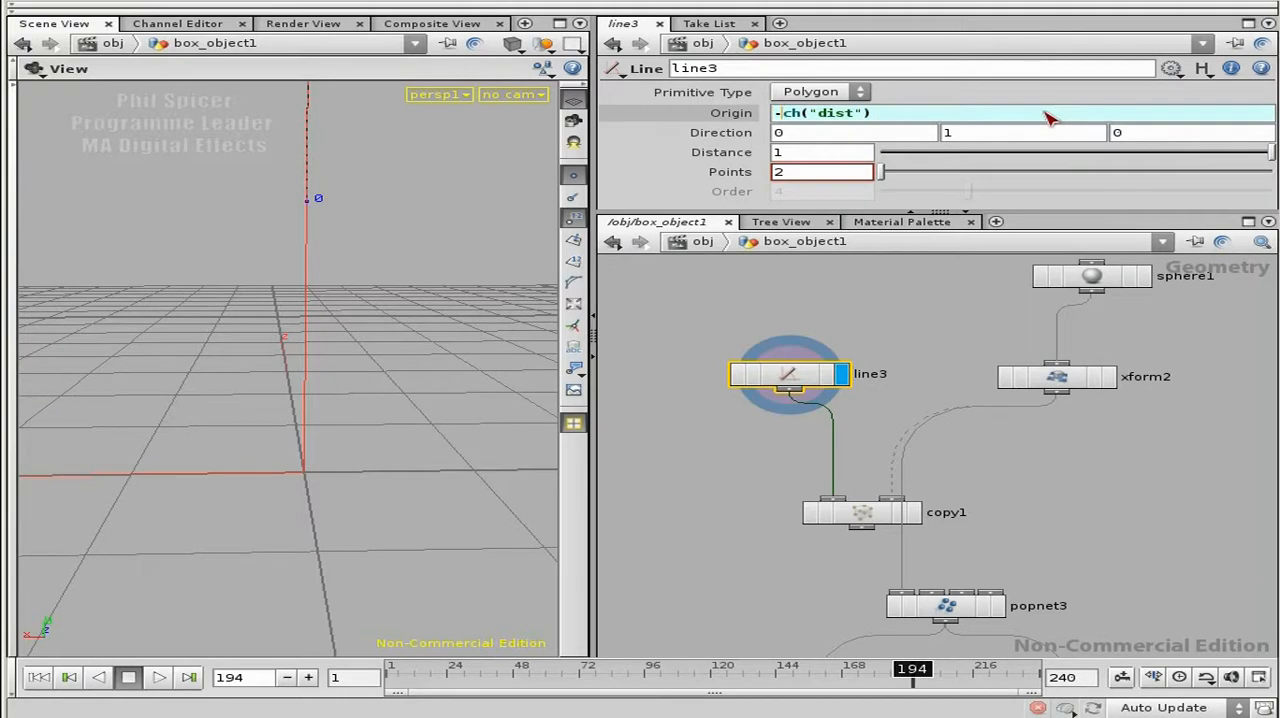
{"action": "key", "text": "Return"}
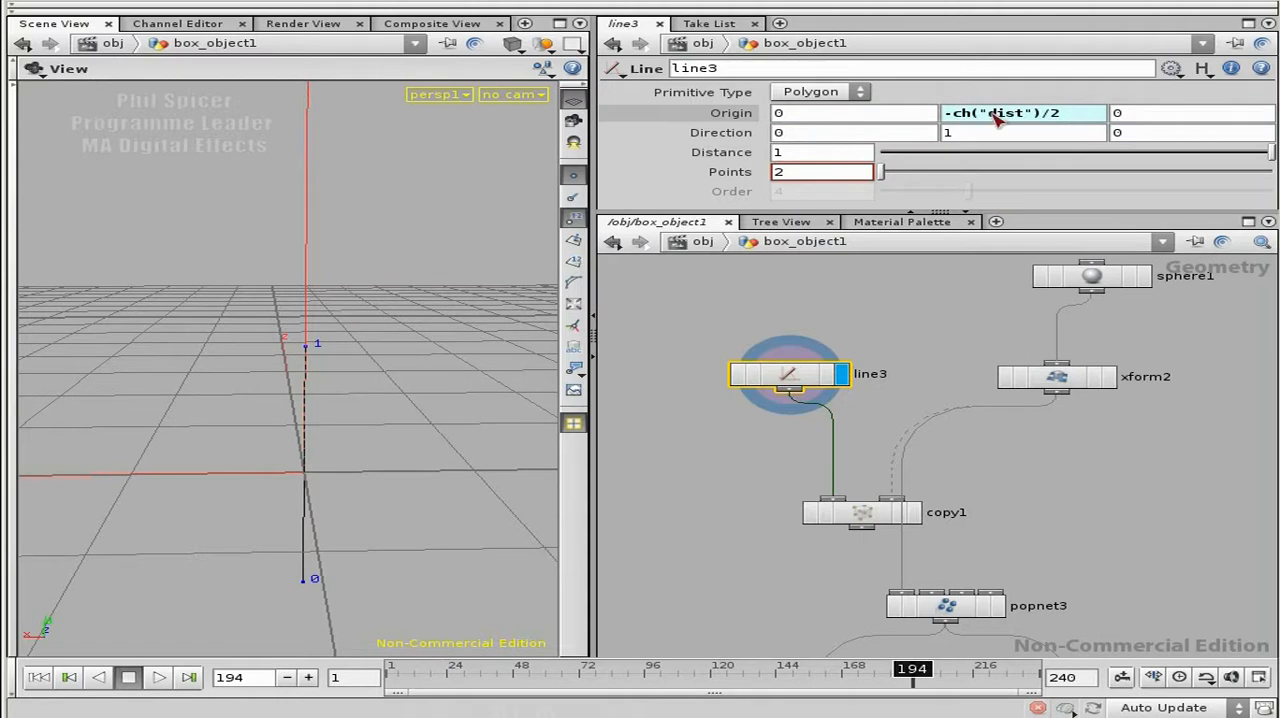
{"action": "left_click_drag", "start_coordinate": [349, 495], "coordinate": [331, 507]}
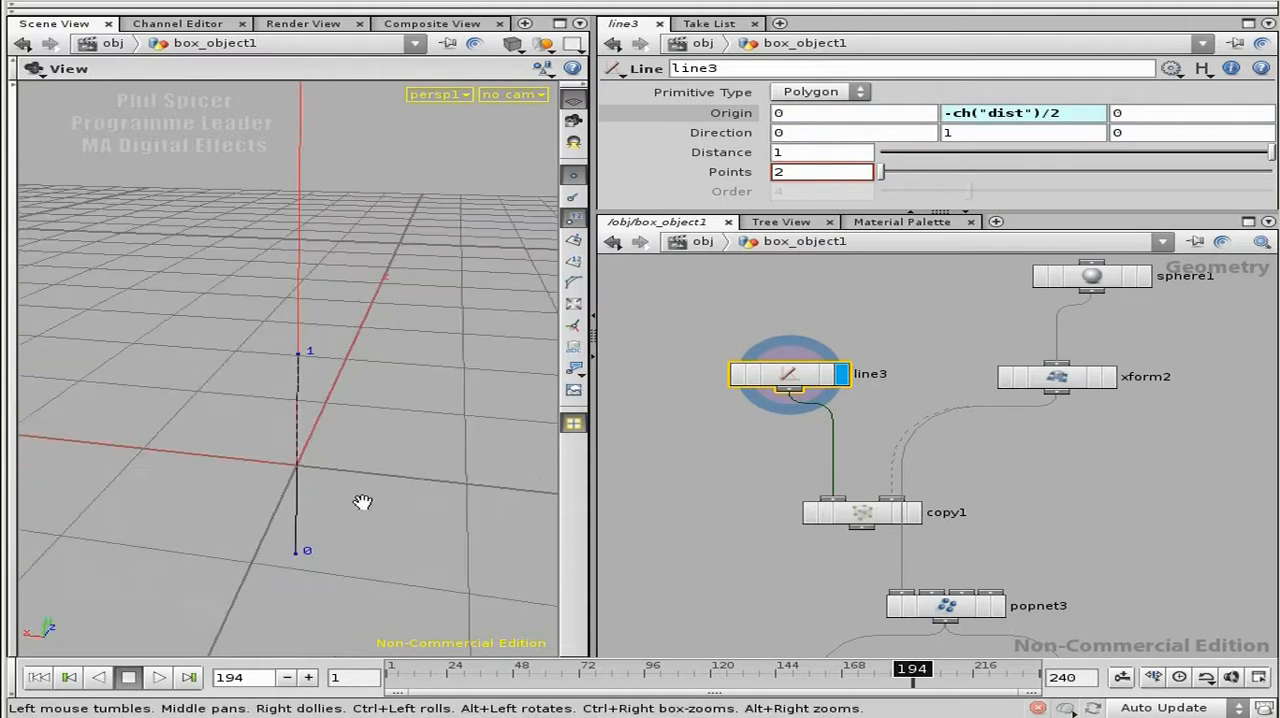
Step: Move line3 away from copy1 and insert a Transform node between line3 and copy1
{"action": "left_click_drag", "start_coordinate": [775, 372], "coordinate": [696, 329]}
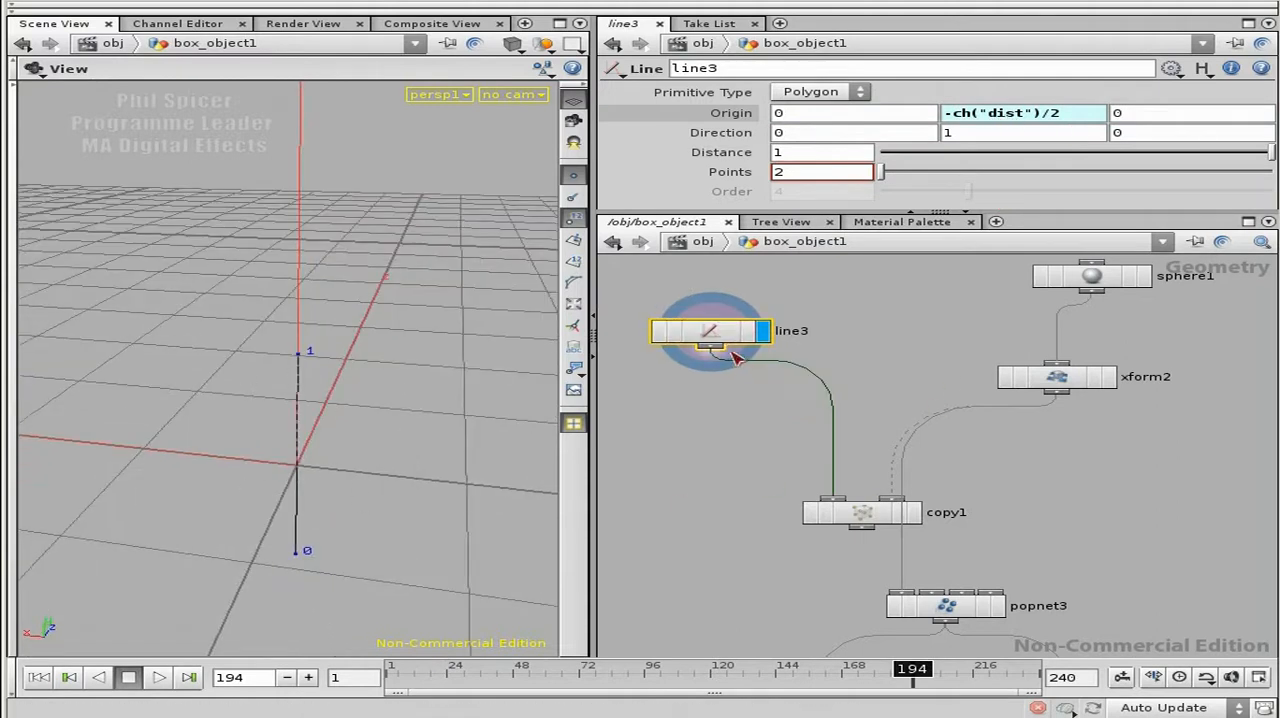
{"action": "key", "text": "Tab"}
{"action": "type", "text": "tra"}
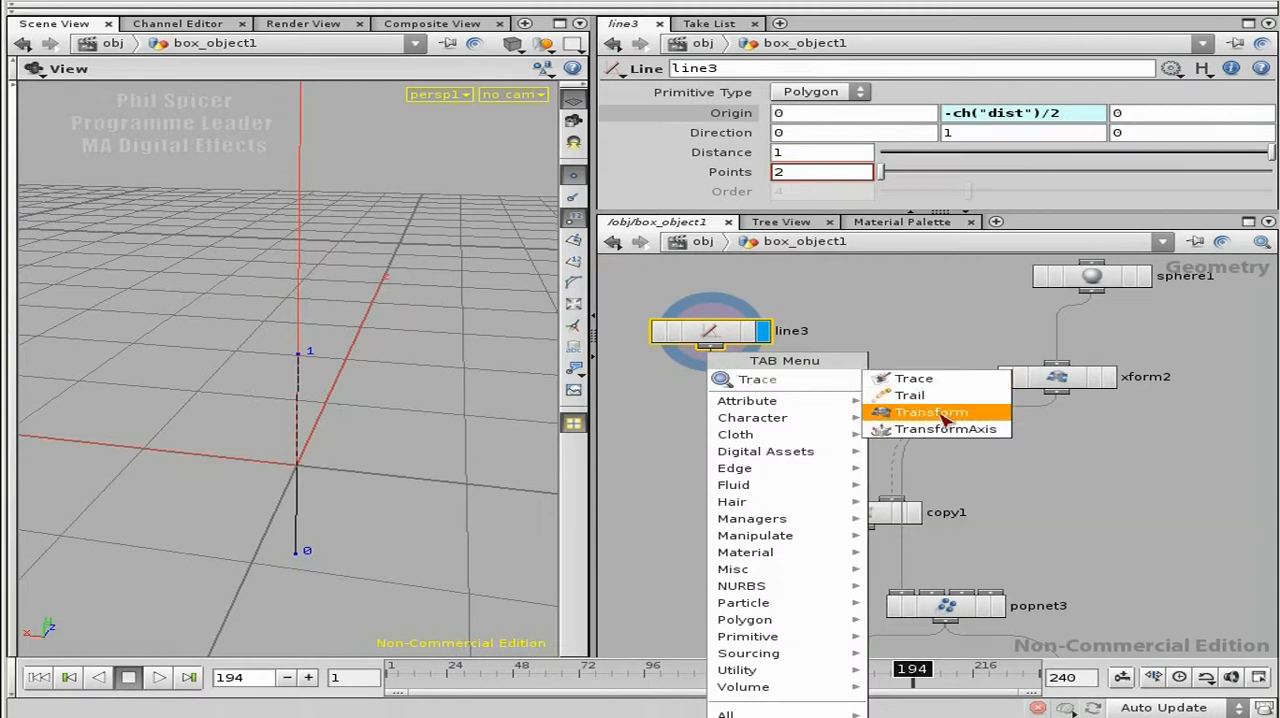
{"action": "left_click", "coordinate": [890, 408]}
{"action": "left_click", "coordinate": [783, 425]}
{"action": "left_click_drag", "start_coordinate": [784, 425], "coordinate": [774, 446]}
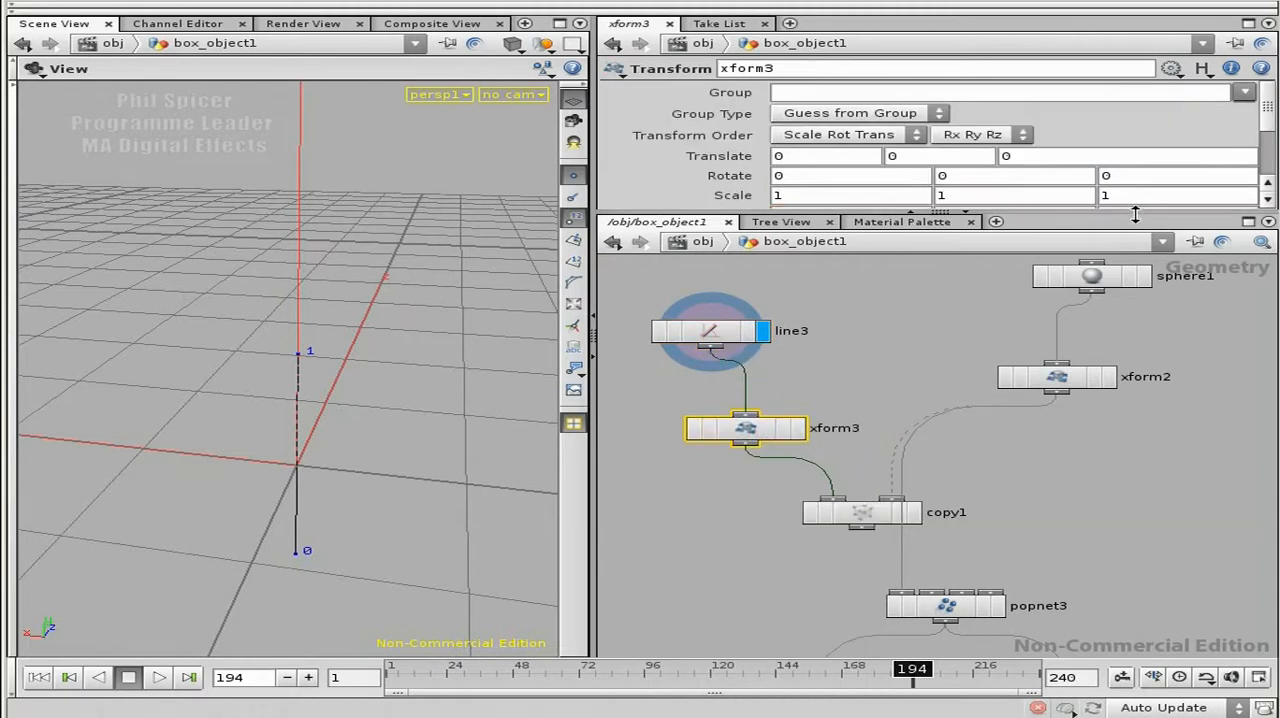
Step: Enlarge the parameter area and set xform3's Z rotation to the expression $T
{"action": "left_click_drag", "start_coordinate": [1140, 210], "coordinate": [1140, 275]}
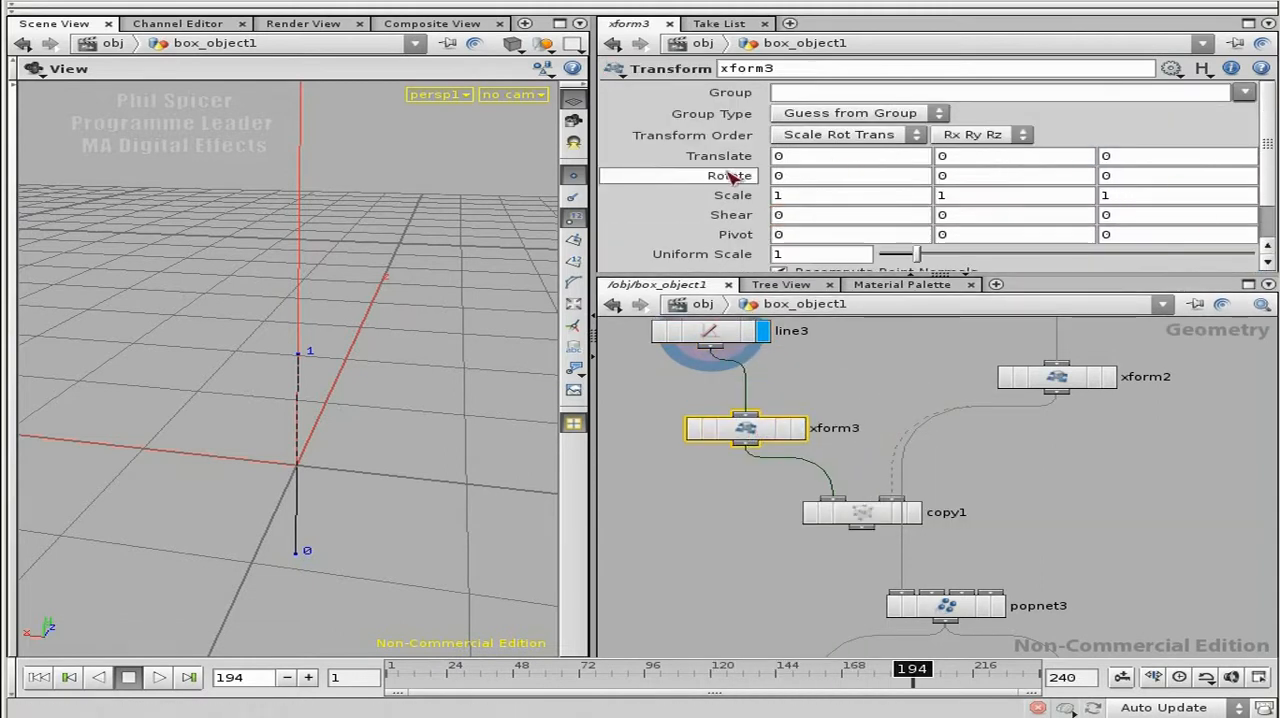
{"action": "left_click", "coordinate": [1122, 178]}
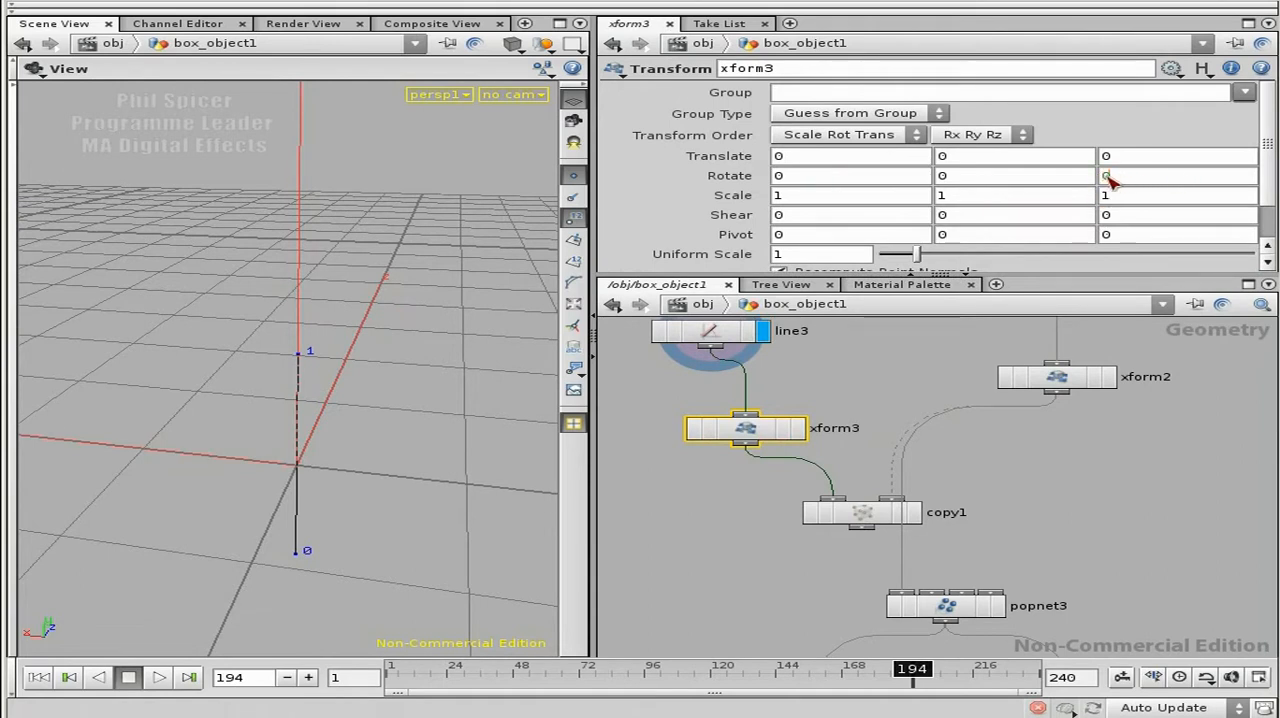
{"action": "type", "text": "$"}
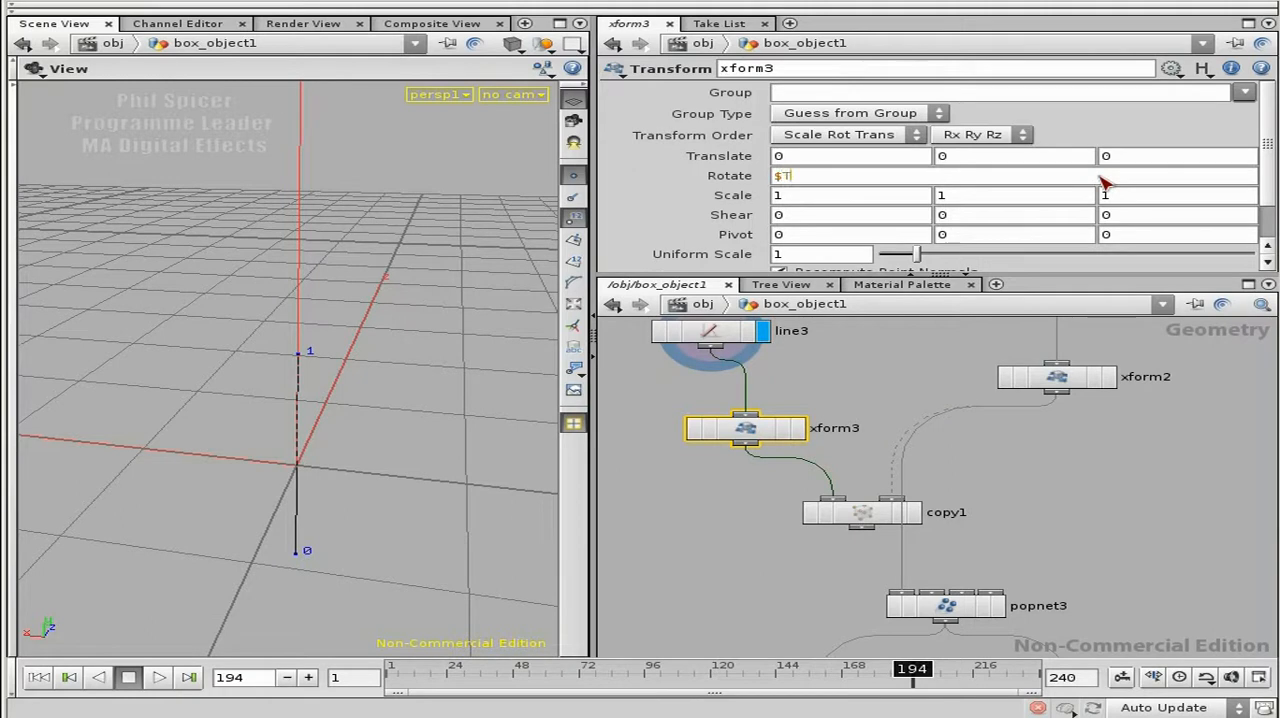
{"action": "type", "text": "T"}
{"action": "key", "text": "Return"}
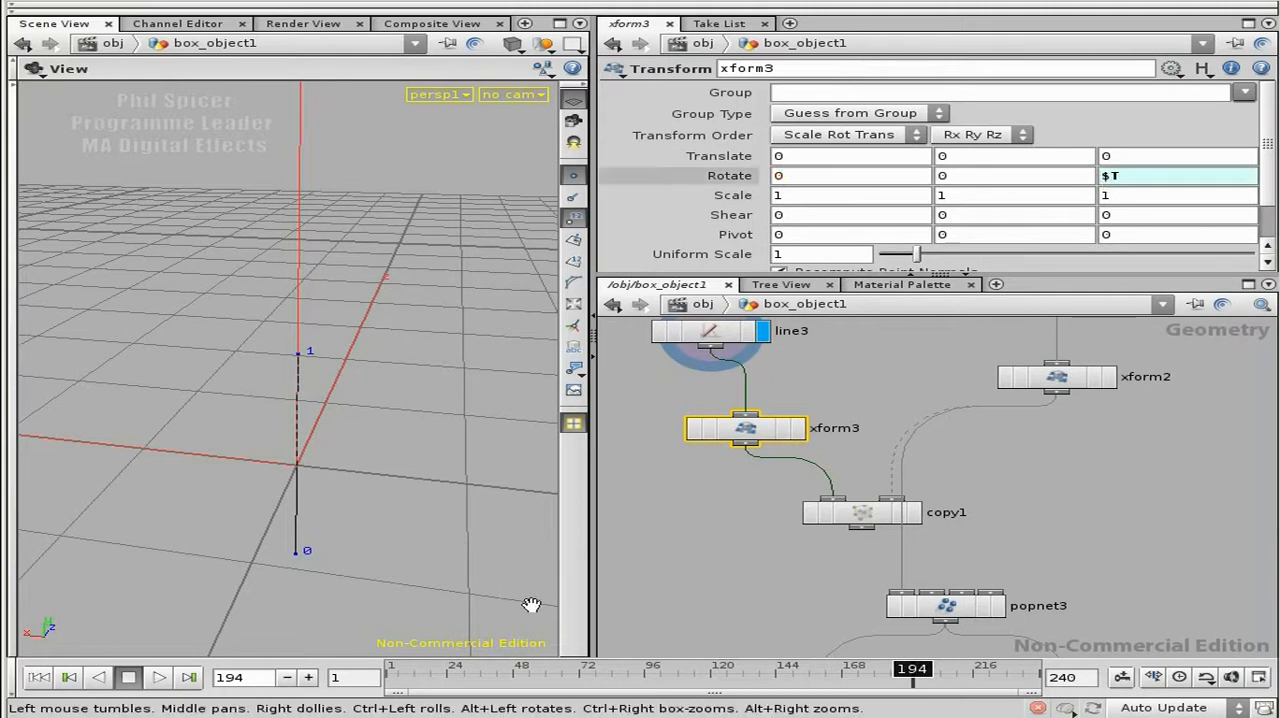
Step: Play the animation from the first frame, display xform3, and play again to check the line's rotation from another angle
{"action": "left_click", "coordinate": [39, 677]}
{"action": "left_click", "coordinate": [160, 678]}
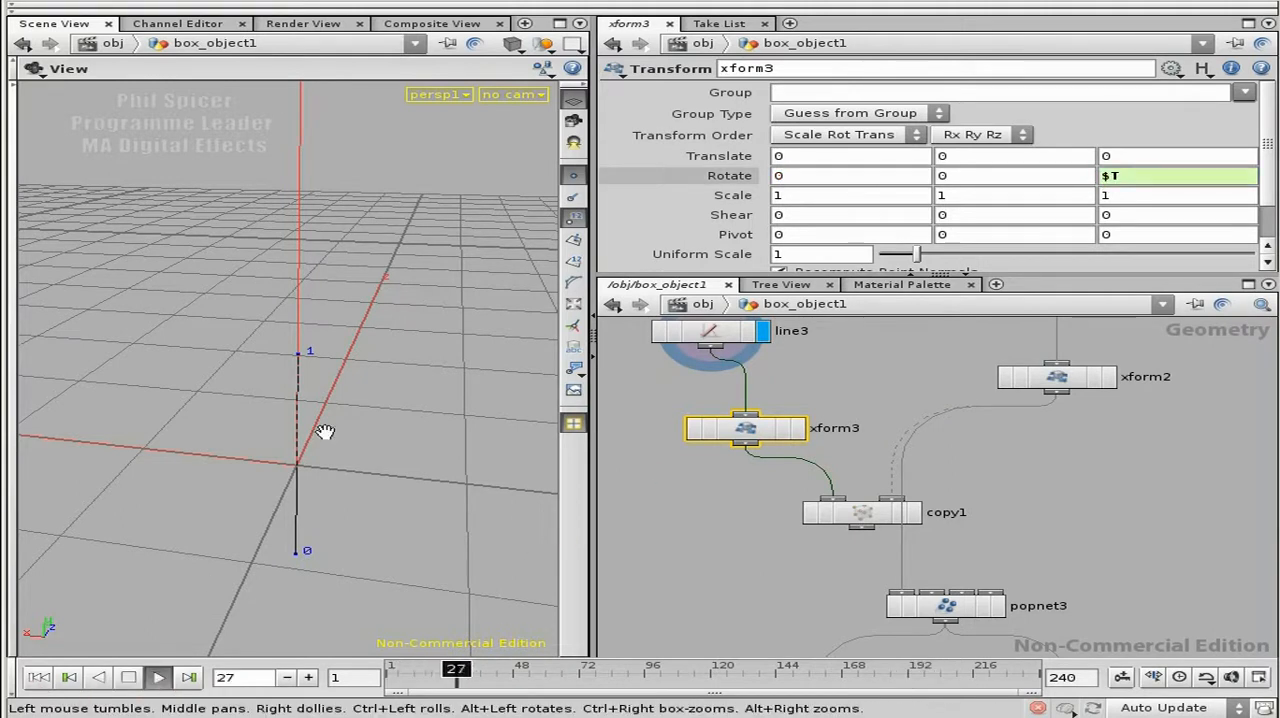
{"action": "left_click", "coordinate": [128, 677]}
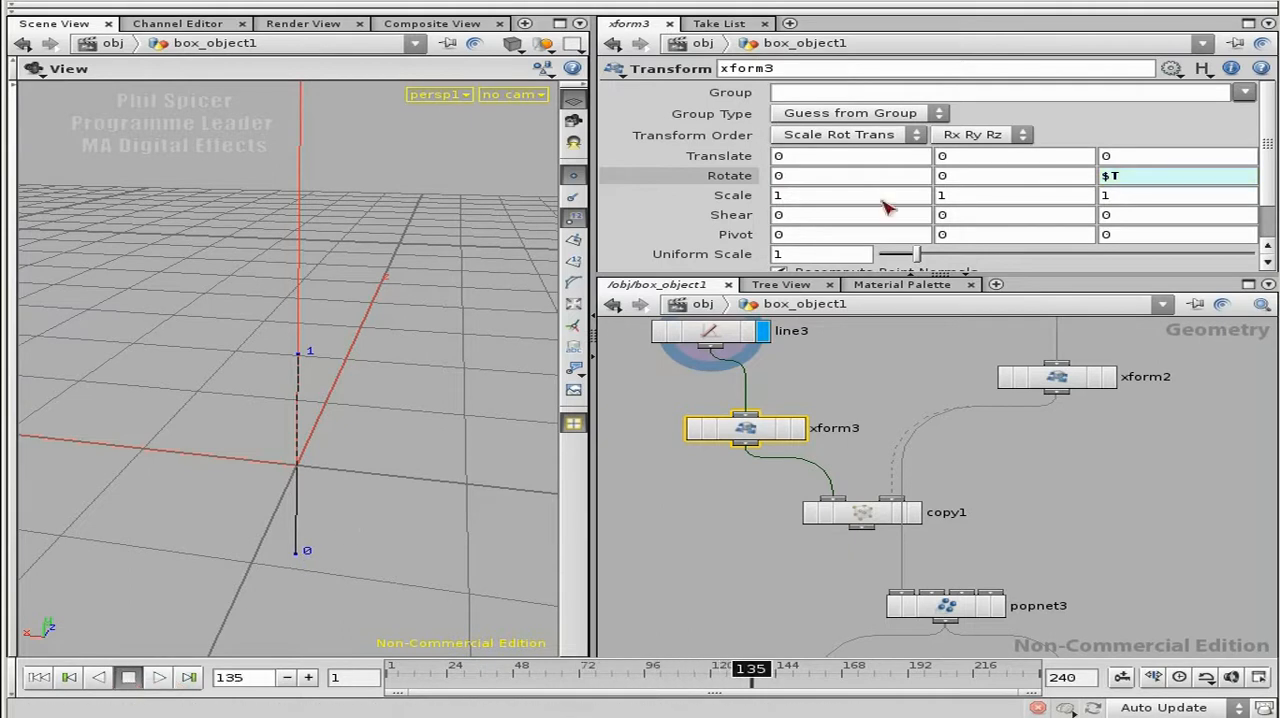
{"action": "left_click", "coordinate": [735, 175]}
{"action": "left_click", "coordinate": [800, 430]}
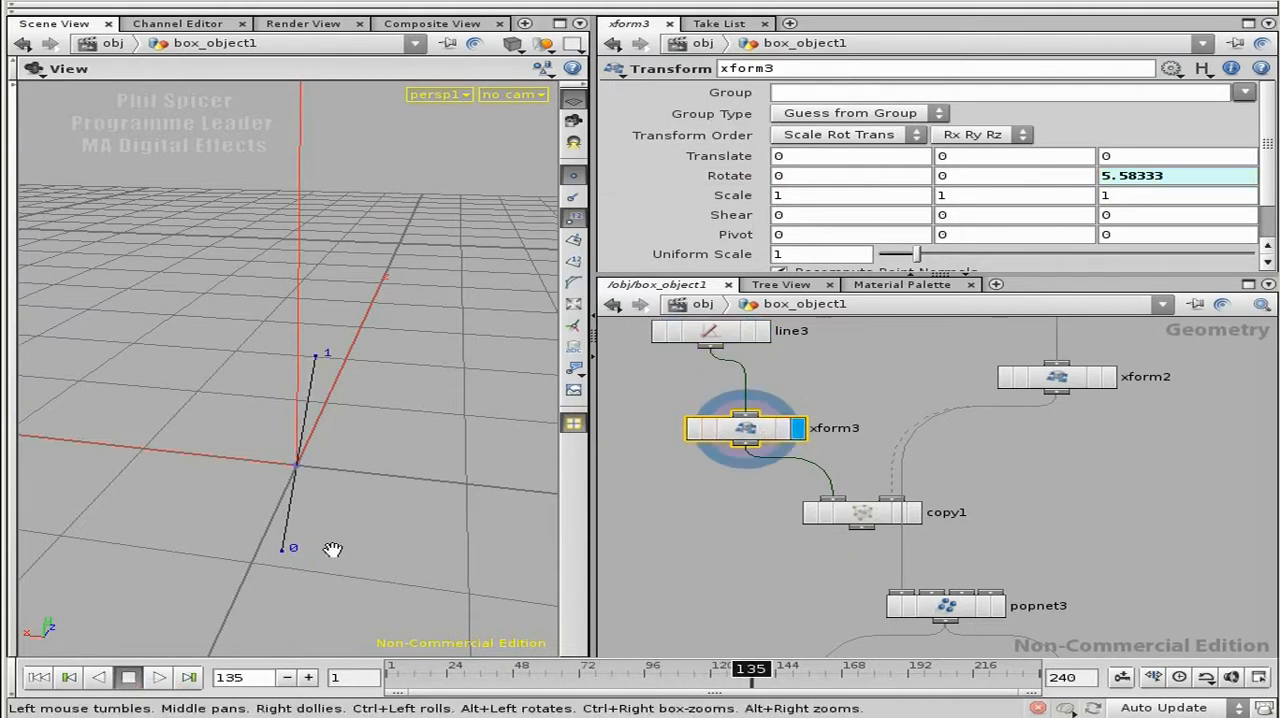
{"action": "left_click", "coordinate": [160, 678]}
{"action": "left_click_drag", "start_coordinate": [313, 497], "coordinate": [196, 520]}
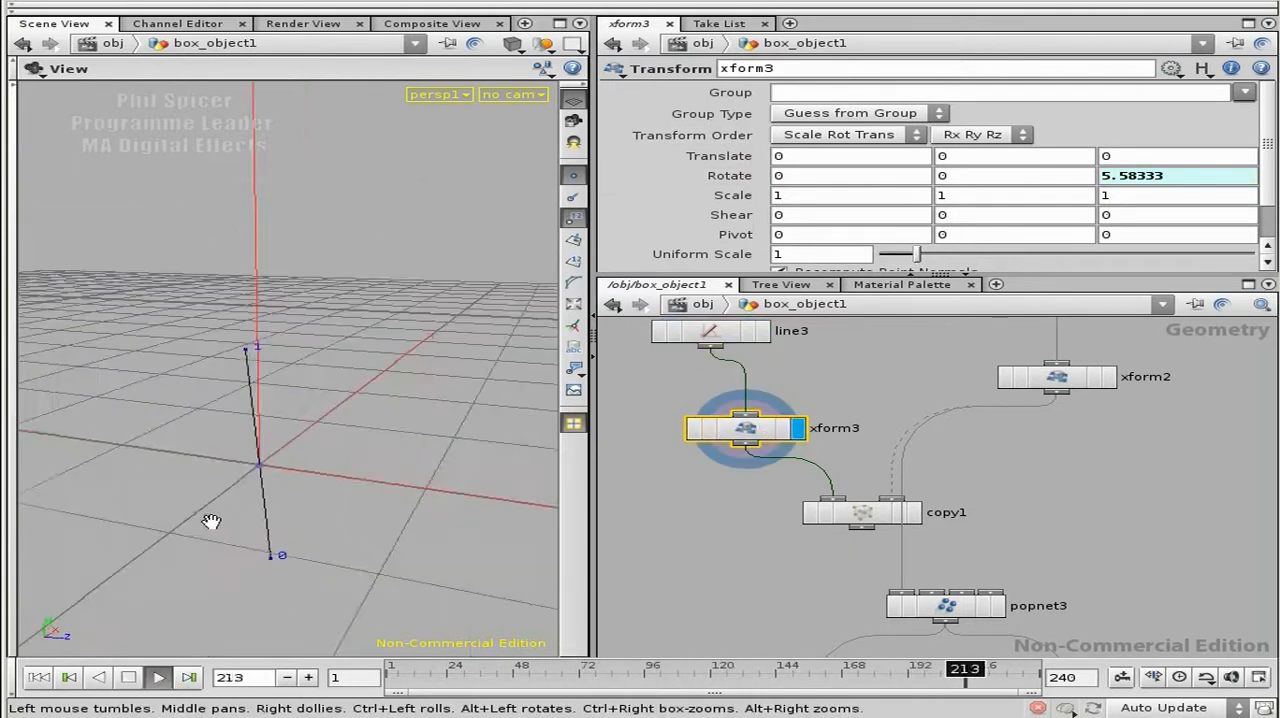
{"action": "left_click", "coordinate": [128, 677]}
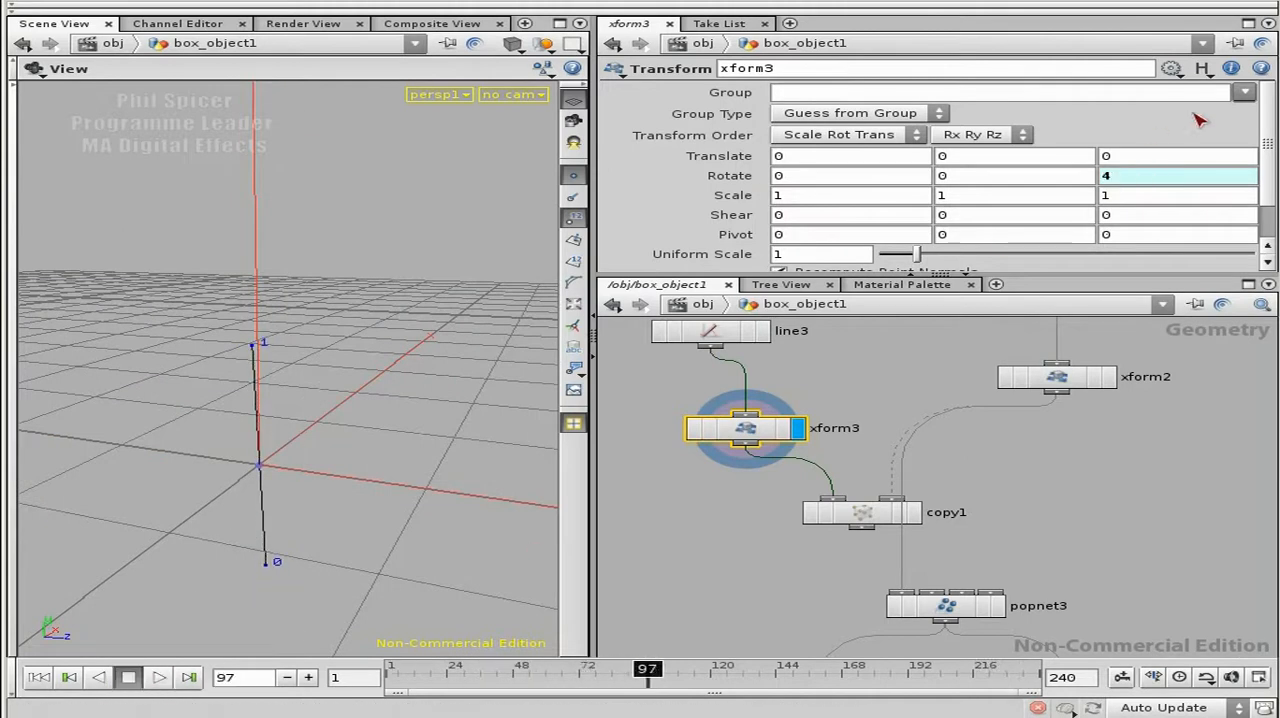
Step: Change xform3's Z rotation to $T*360 and play the animation from the first frame, stopping at frame 175
{"action": "left_click", "coordinate": [1179, 179]}
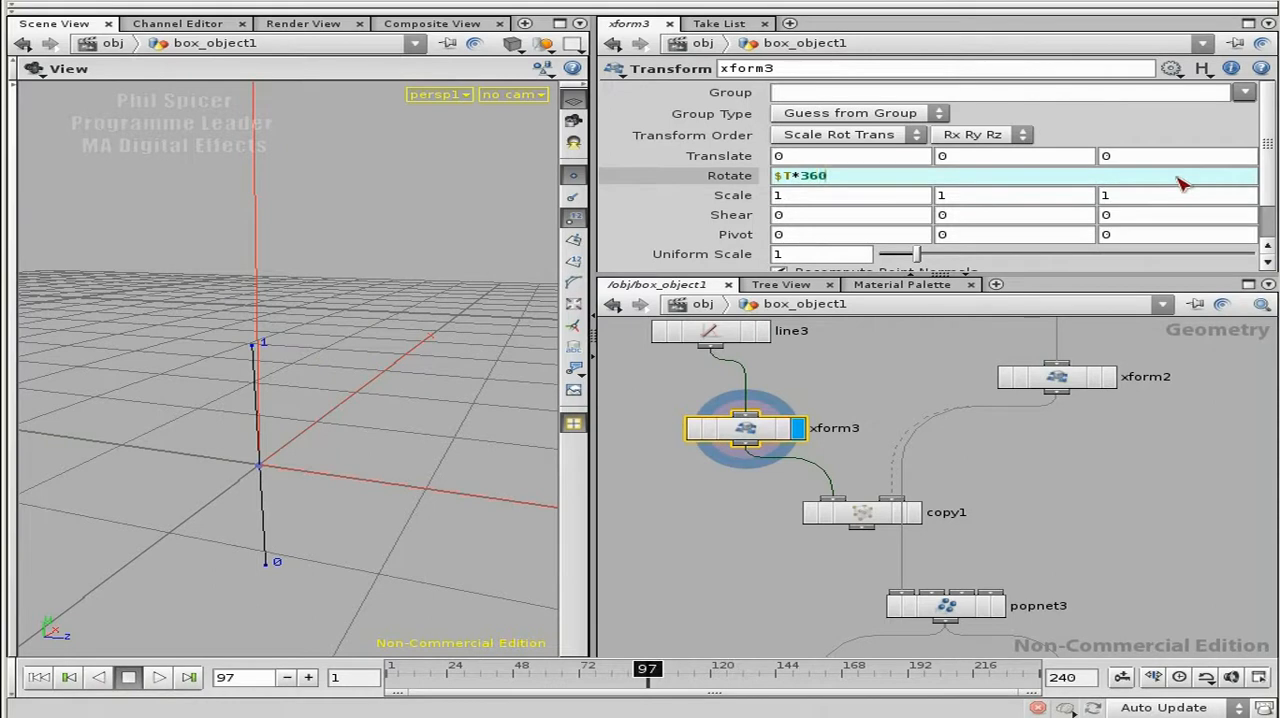
{"action": "key", "text": "Return"}
{"action": "left_click", "coordinate": [39, 677]}
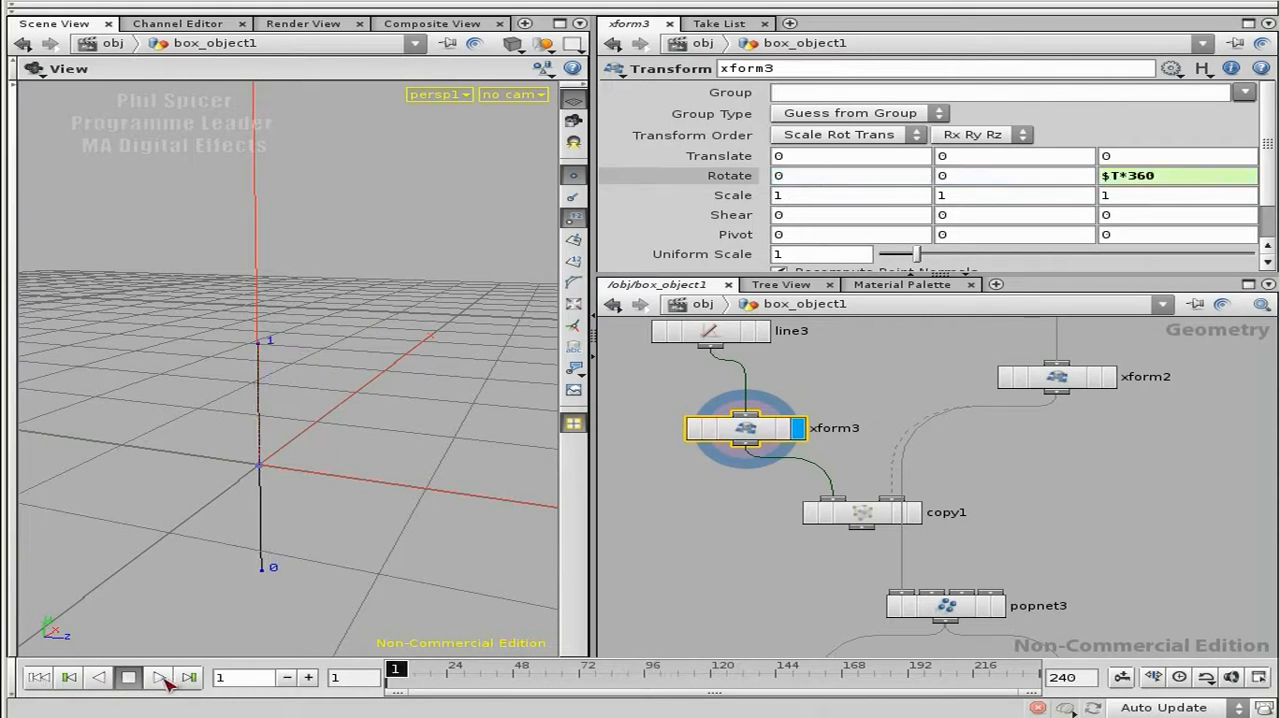
{"action": "left_click", "coordinate": [159, 677]}
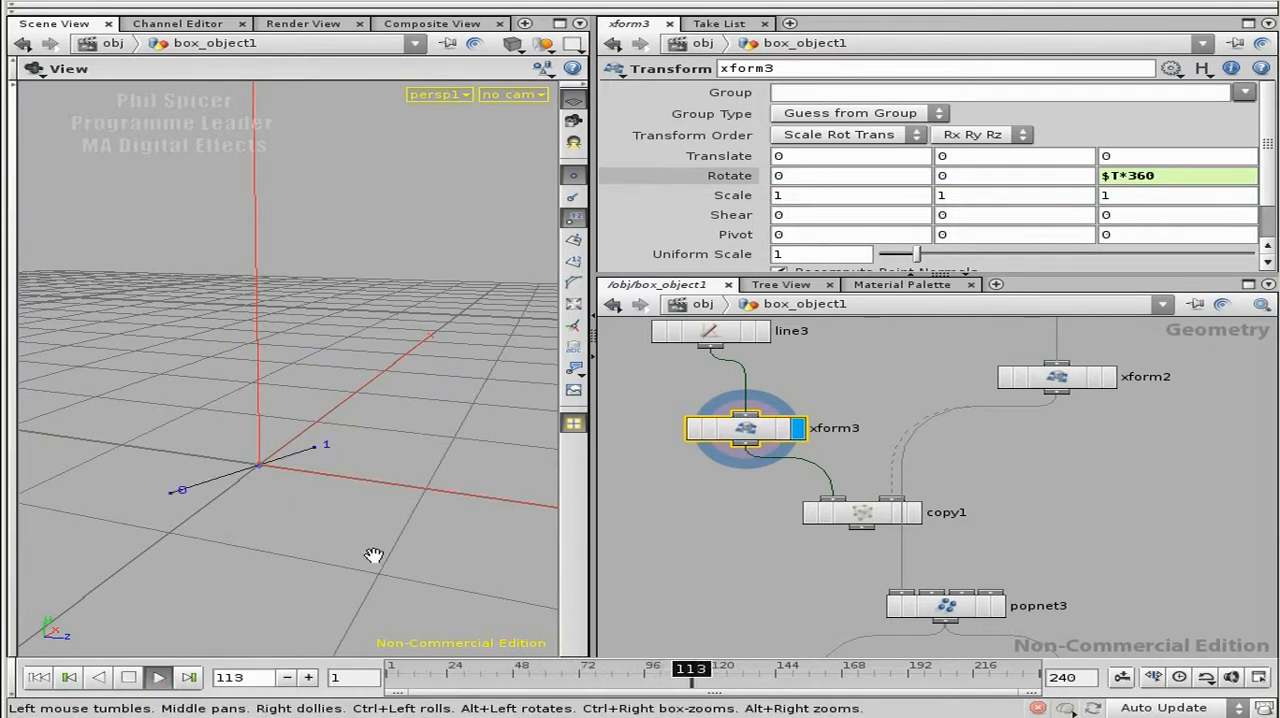
{"action": "left_click", "coordinate": [129, 677]}
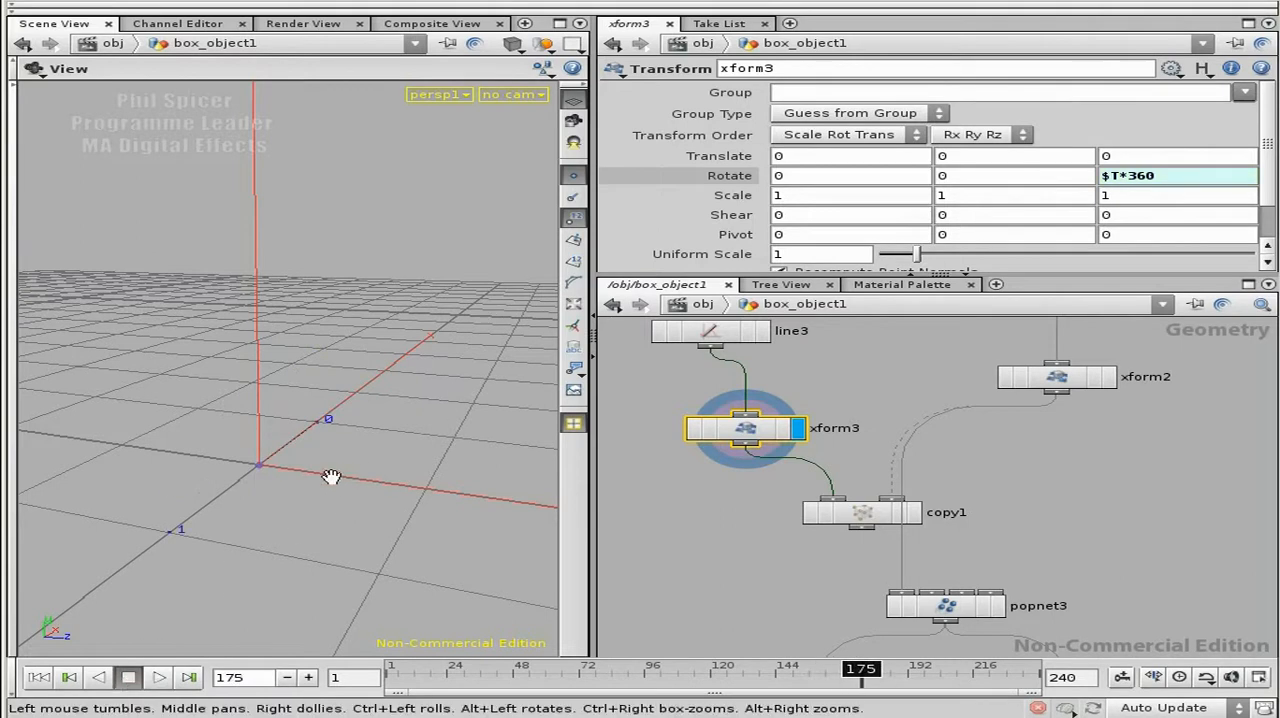
{"action": "left_click_drag", "start_coordinate": [343, 477], "coordinate": [240, 463]}
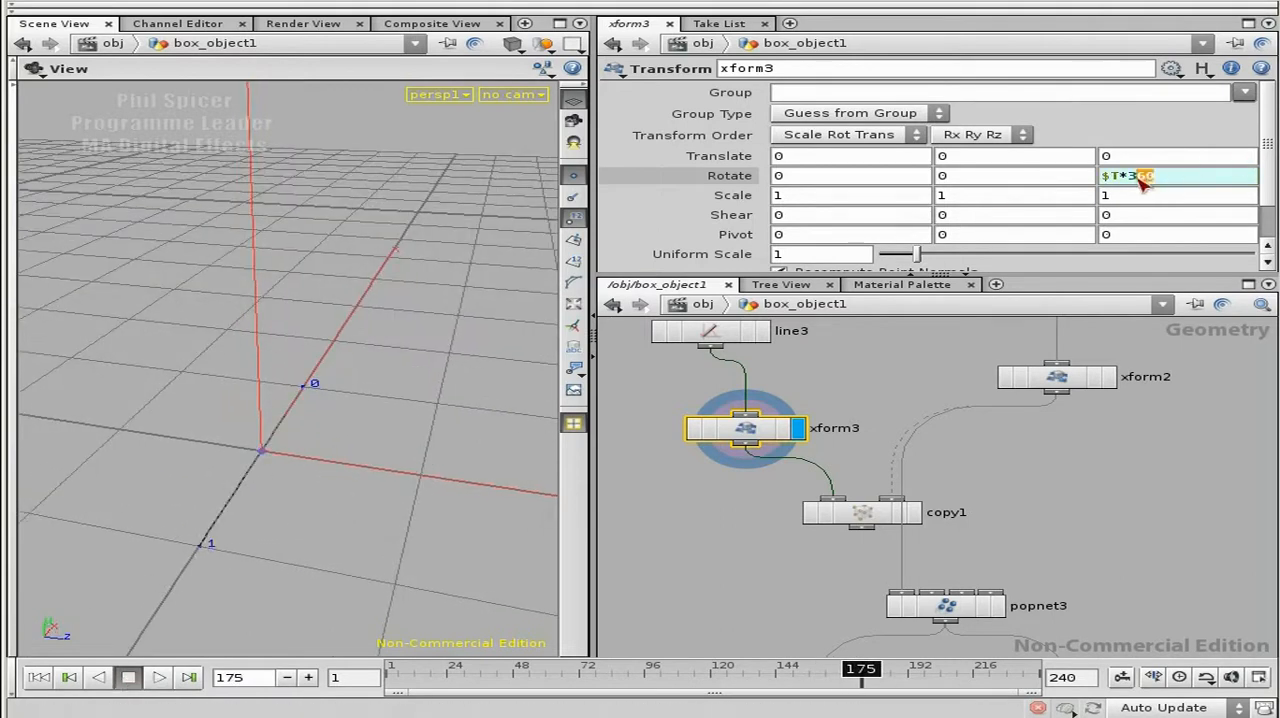
{"action": "left_click", "coordinate": [1106, 177]}
{"action": "left_click_drag", "start_coordinate": [885, 178], "coordinate": [790, 177]}
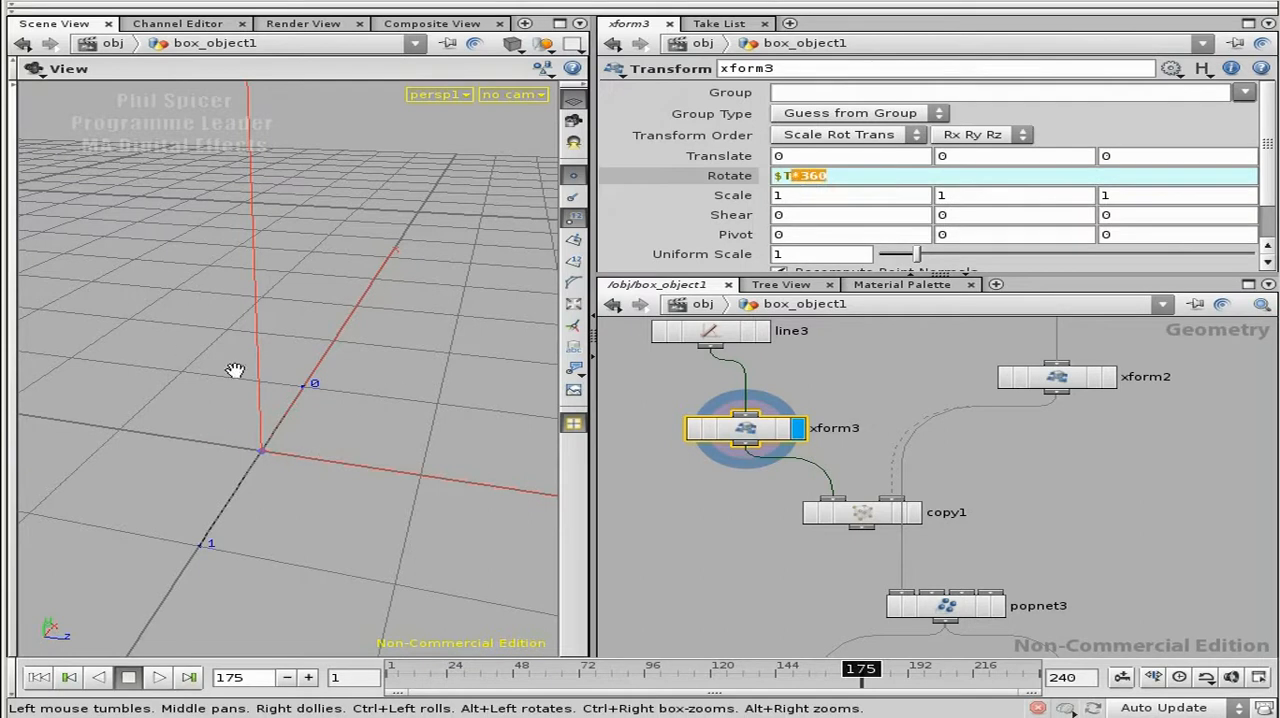
{"action": "left_click", "coordinate": [857, 180]}
Step: Display copy1 and examine the rotated line copies from several angles
{"action": "left_click", "coordinate": [914, 514]}
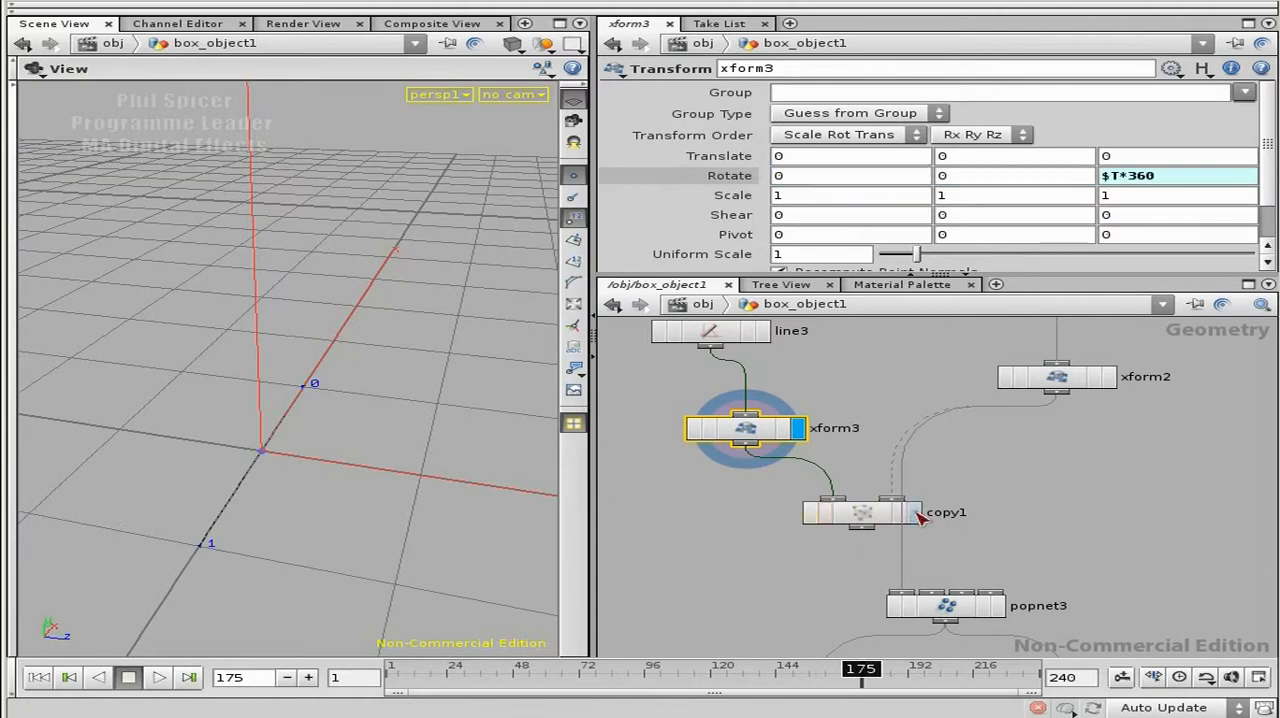
{"action": "right_click_drag", "start_coordinate": [125, 406], "coordinate": [448, 472]}
{"action": "middle_click_drag", "start_coordinate": [448, 472], "coordinate": [480, 382]}
{"action": "left_click_drag", "start_coordinate": [388, 460], "coordinate": [277, 471]}
{"action": "middle_click_drag", "start_coordinate": [277, 471], "coordinate": [344, 367]}
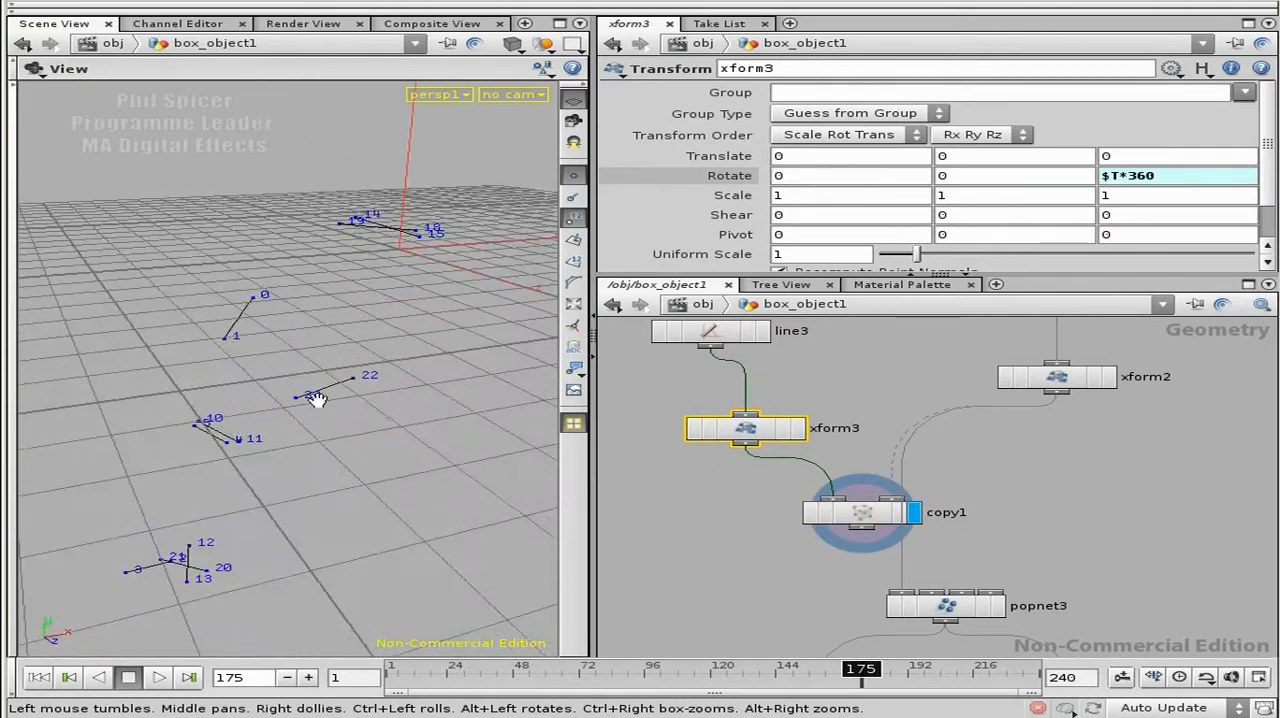
Step: Enable Stamp Inputs on copy1 and define stamp Variable 1 as copynum with the value $PT
{"action": "left_click", "coordinate": [880, 514]}
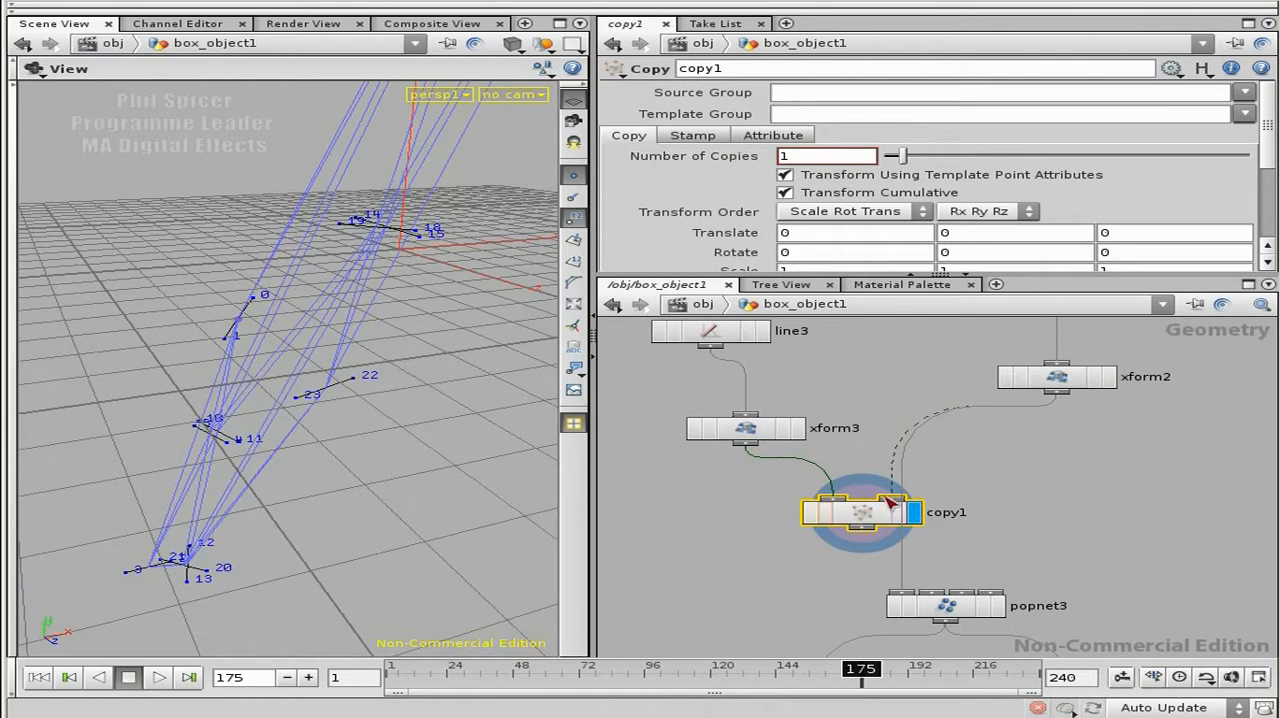
{"action": "left_click_drag", "start_coordinate": [840, 277], "coordinate": [840, 361]}
{"action": "left_click", "coordinate": [712, 139]}
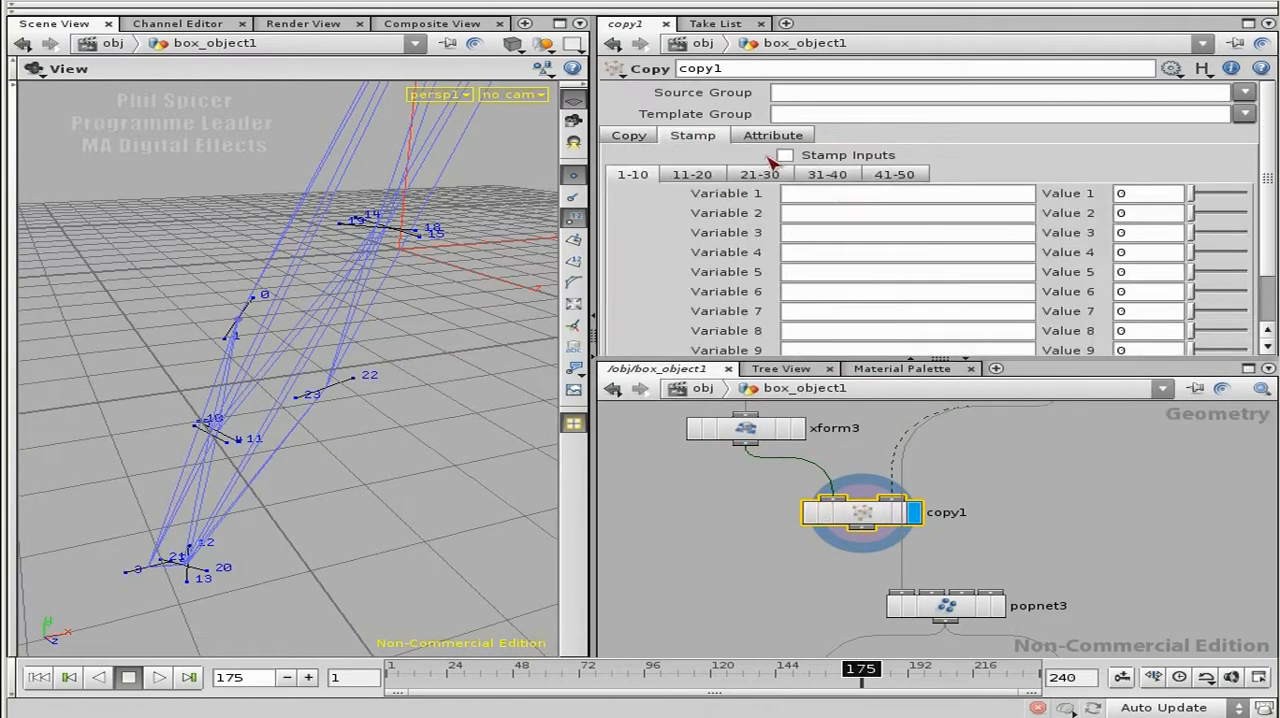
{"action": "left_click", "coordinate": [826, 157]}
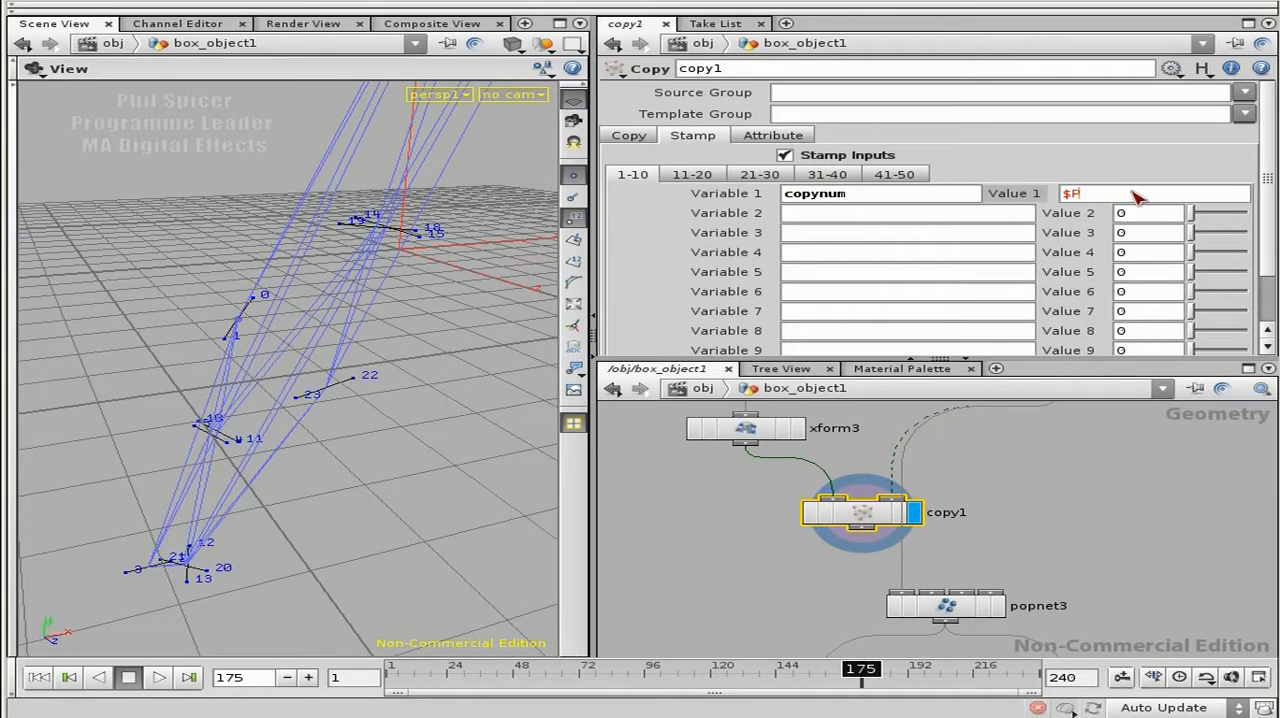
{"action": "key", "text": "Return"}
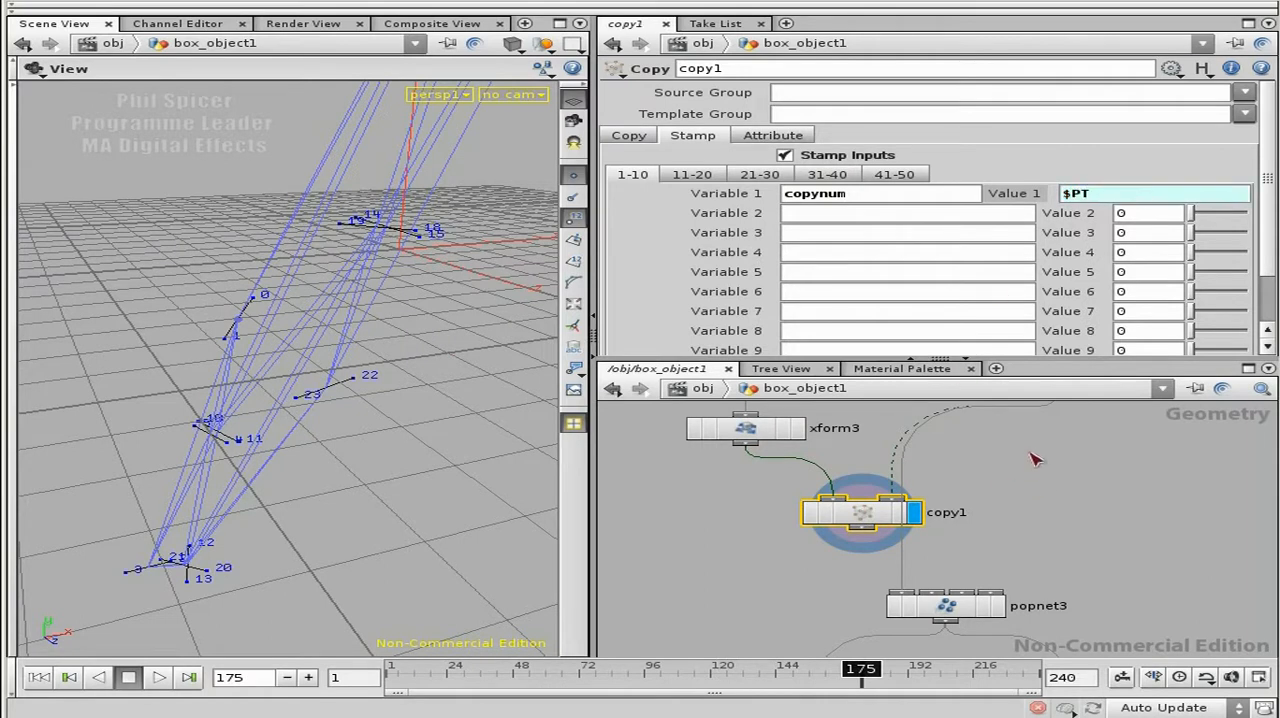
Step: Display xform2 to inspect the sphere's points, and return the display to copy1 to view the line copies
{"action": "scroll", "coordinate": [997, 528], "scroll_direction": "up", "scroll_amount": 2}
{"action": "left_click", "coordinate": [1075, 428]}
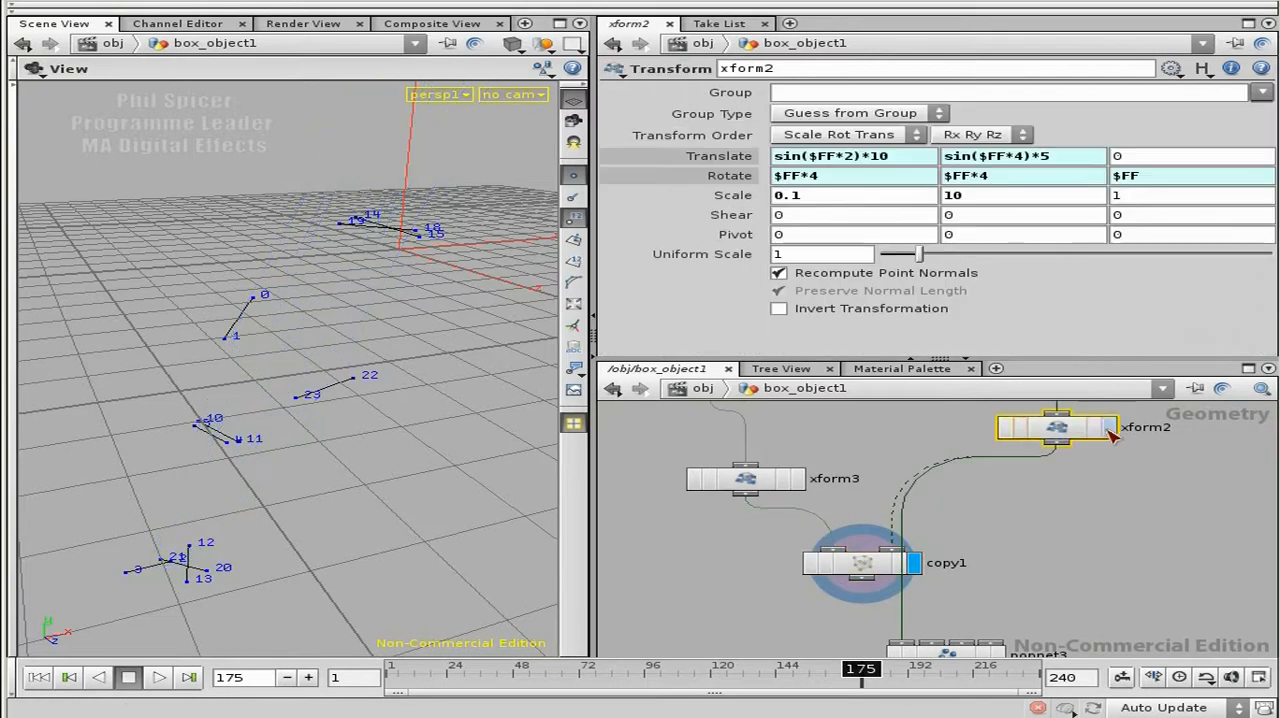
{"action": "left_click", "coordinate": [1109, 427]}
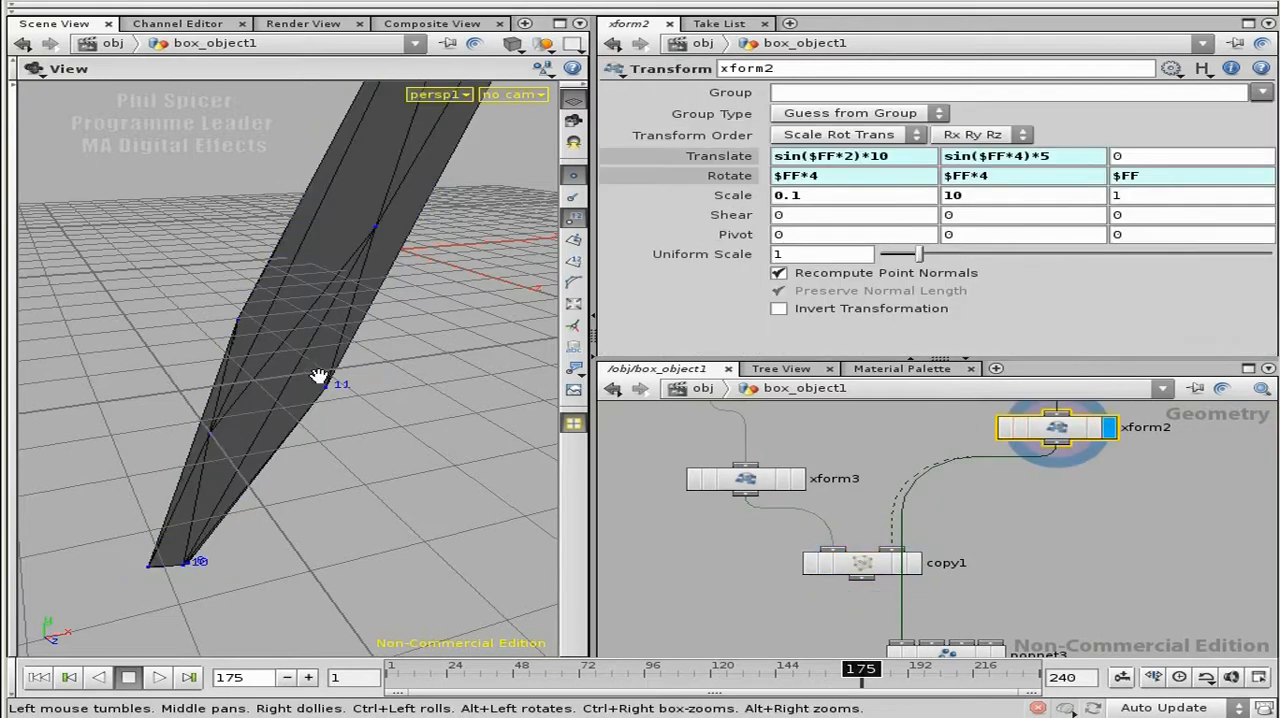
{"action": "left_click", "coordinate": [914, 563]}
{"action": "left_click", "coordinate": [870, 566]}
{"action": "left_click_drag", "start_coordinate": [390, 440], "coordinate": [295, 480]}
Step: Start xform3's Z rotation expression with rand(stamp("../copy1")) in front of $T*360
{"action": "left_click", "coordinate": [768, 483]}
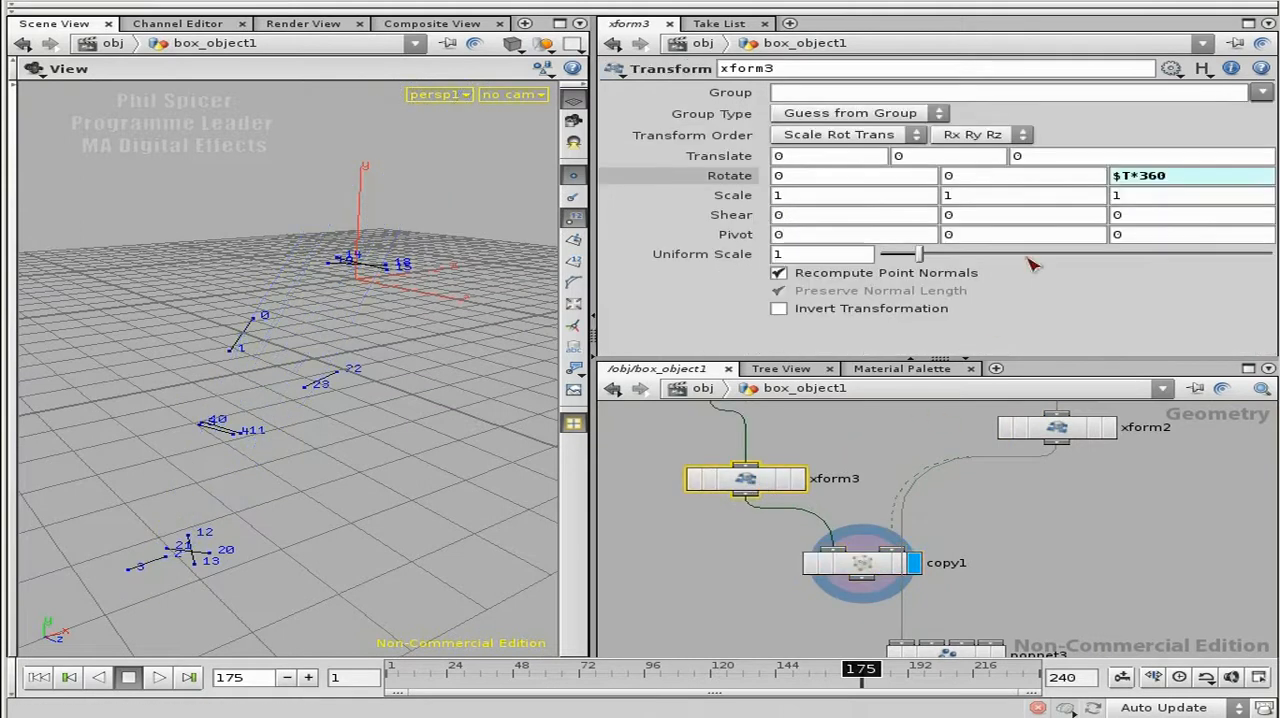
{"action": "left_click", "coordinate": [1188, 180]}
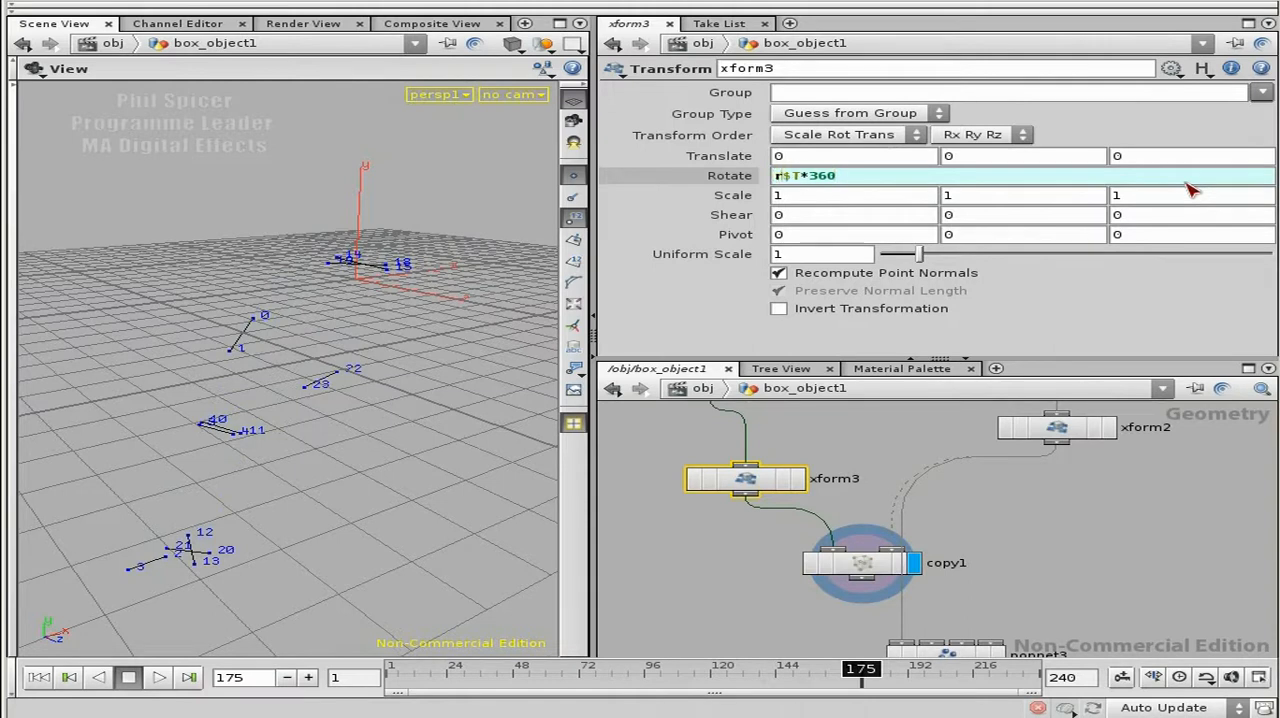
{"action": "type", "text": "rand()"}
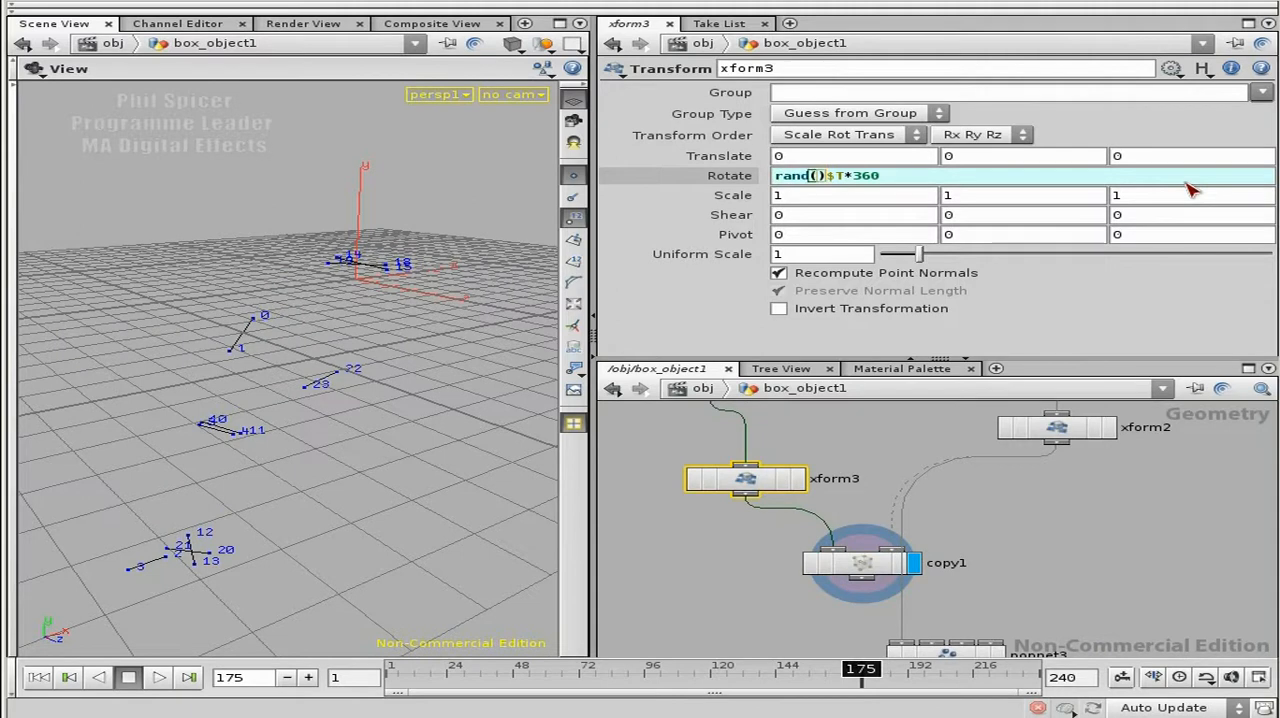
{"action": "type", "text": "\"\""}
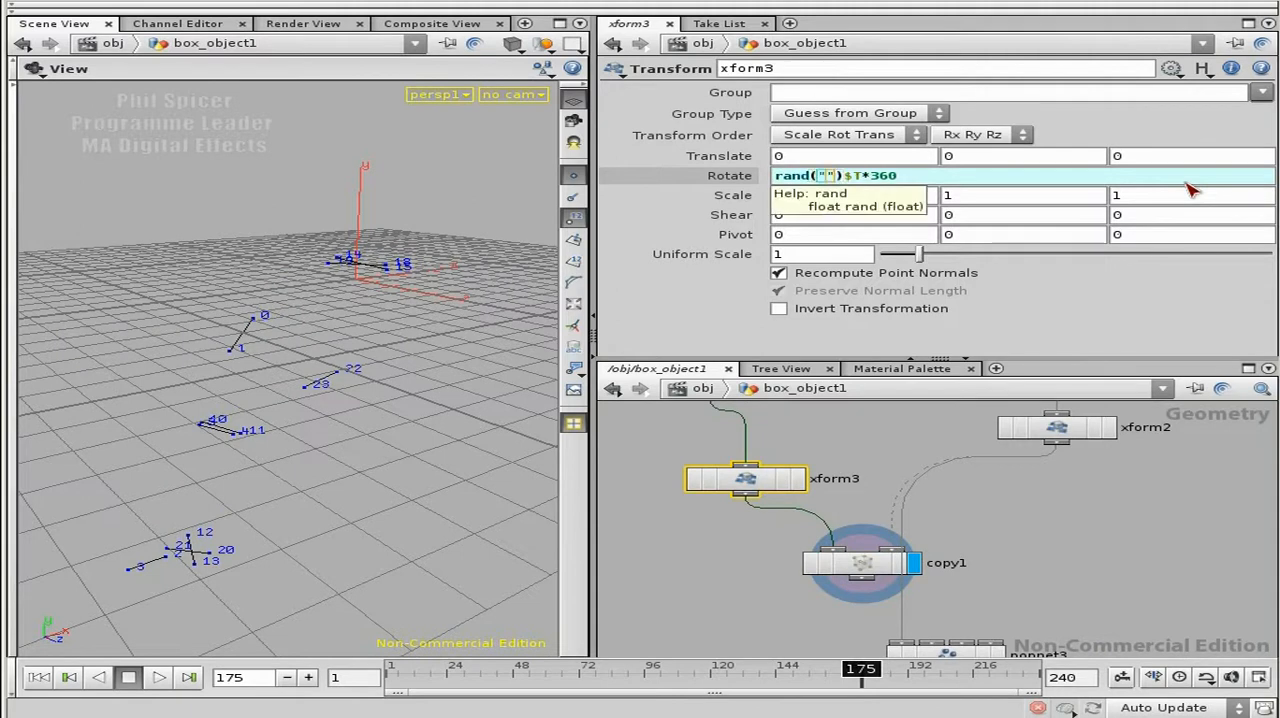
{"action": "type", "text": "stamp"}
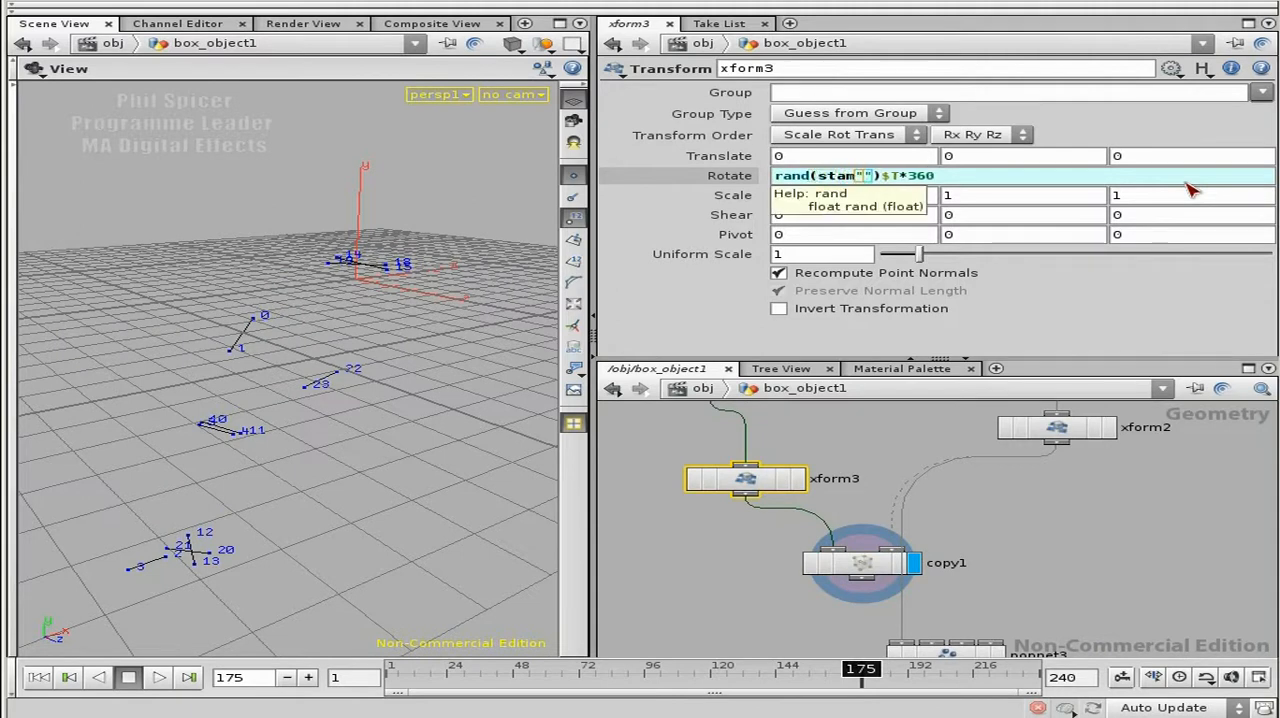
{"action": "type", "text": "("}
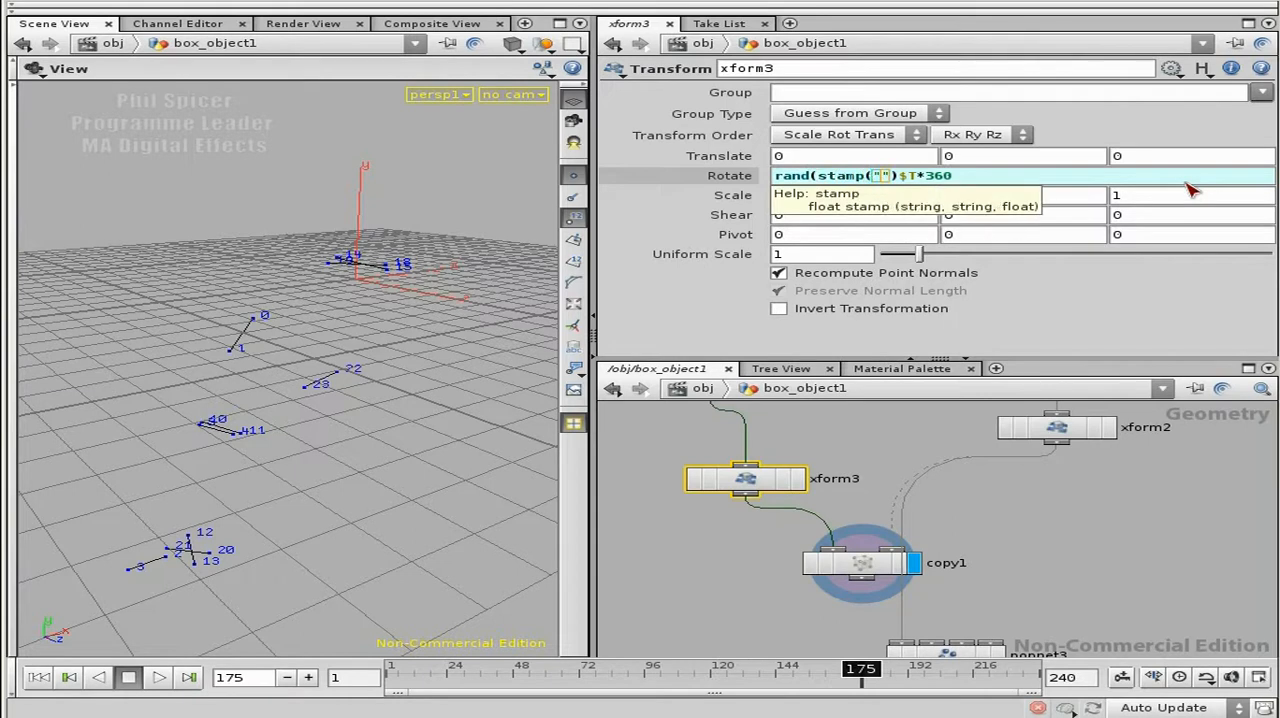
{"action": "key", "text": "Right"}
{"action": "key", "text": "Right"}
{"action": "type", "text": ")"}
{"action": "type", "text": "c"}
{"action": "key", "text": "BackSpace"}
{"action": "type", "text": "../c"}
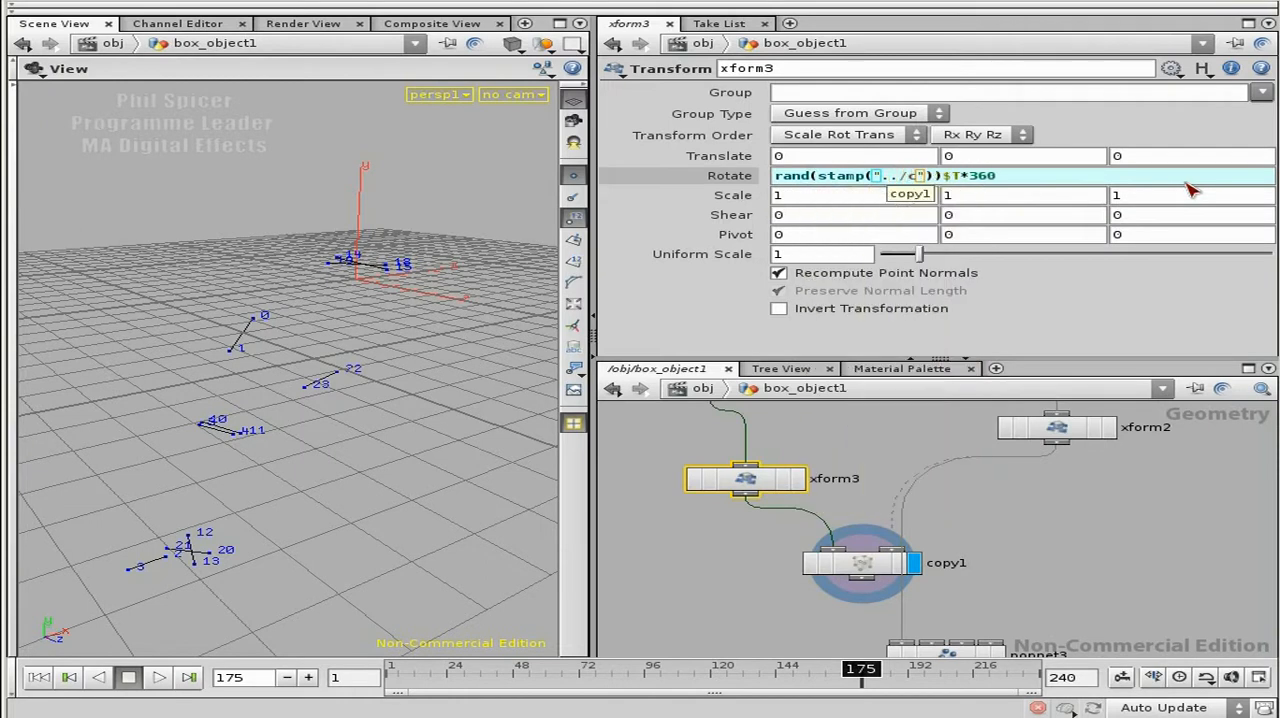
{"action": "left_click", "coordinate": [910, 194]}
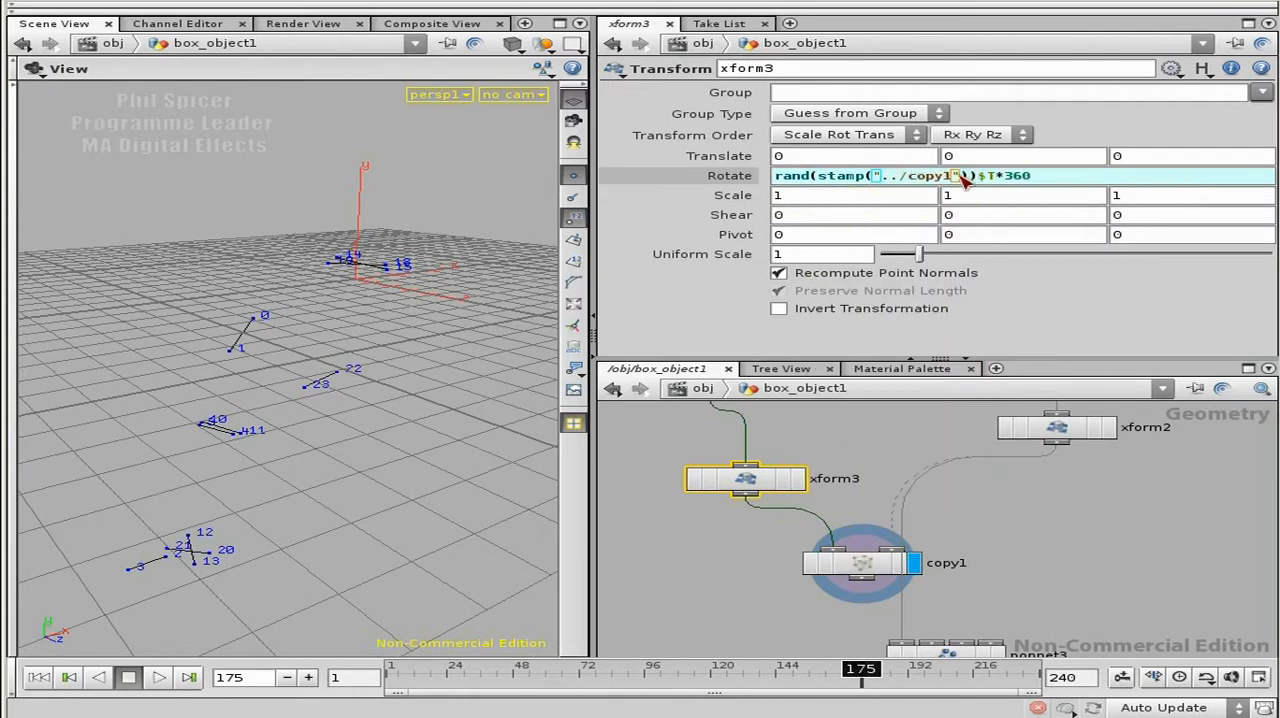
Step: Complete the stamp function with the variable "copynum" and default -1, apply the expression and inspect the line copies
{"action": "type", "text": ","}
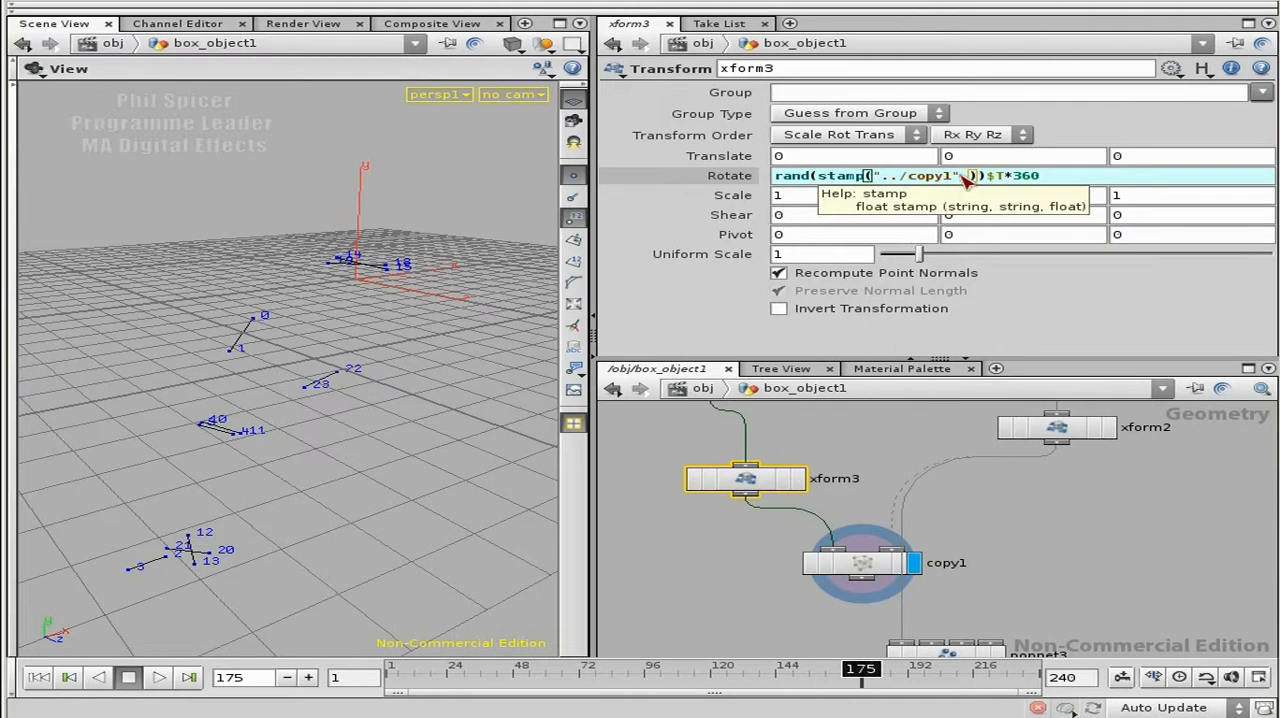
{"action": "type", "text": "\"\"copynum"}
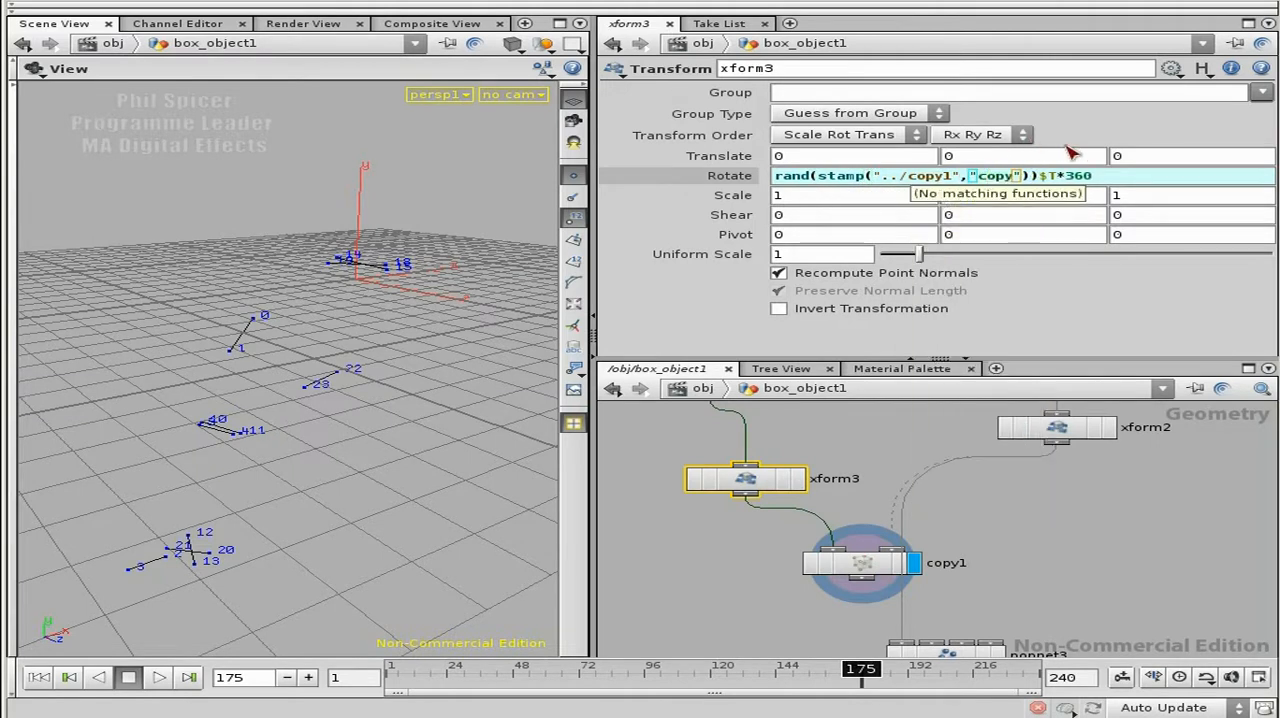
{"action": "key", "text": "Right"}
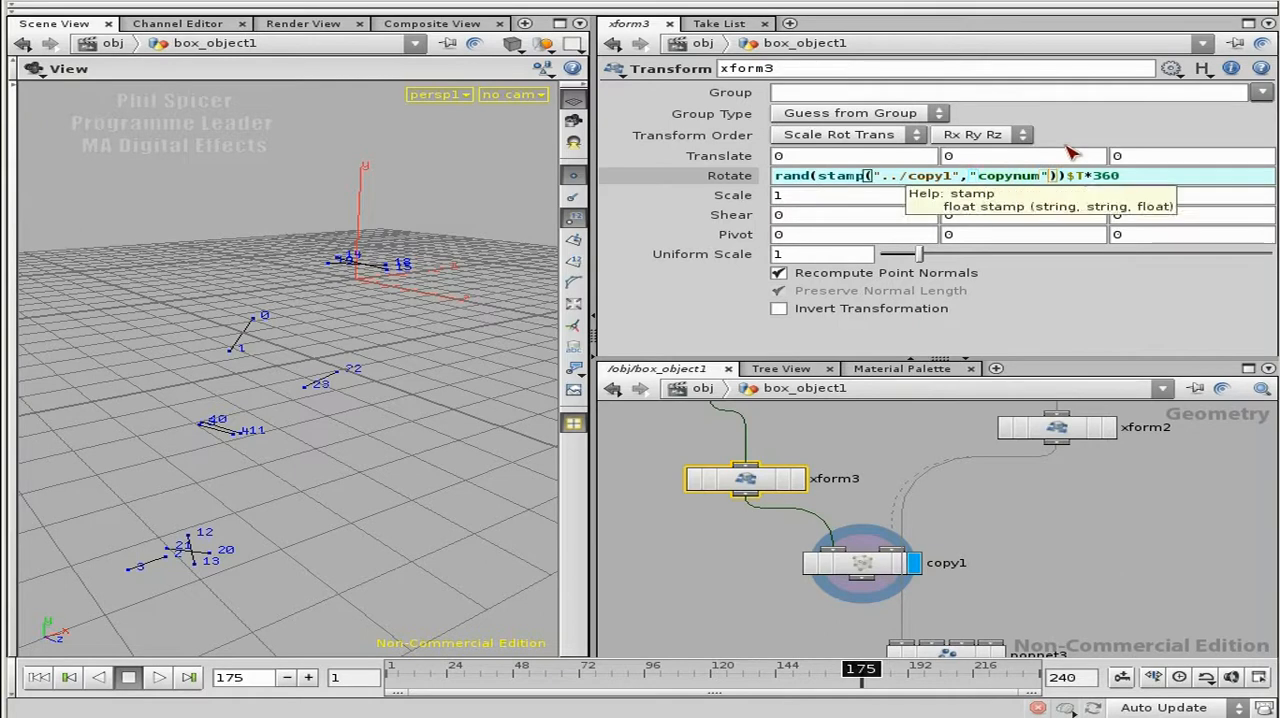
{"action": "type", "text": ",-1"}
{"action": "key", "text": "Return"}
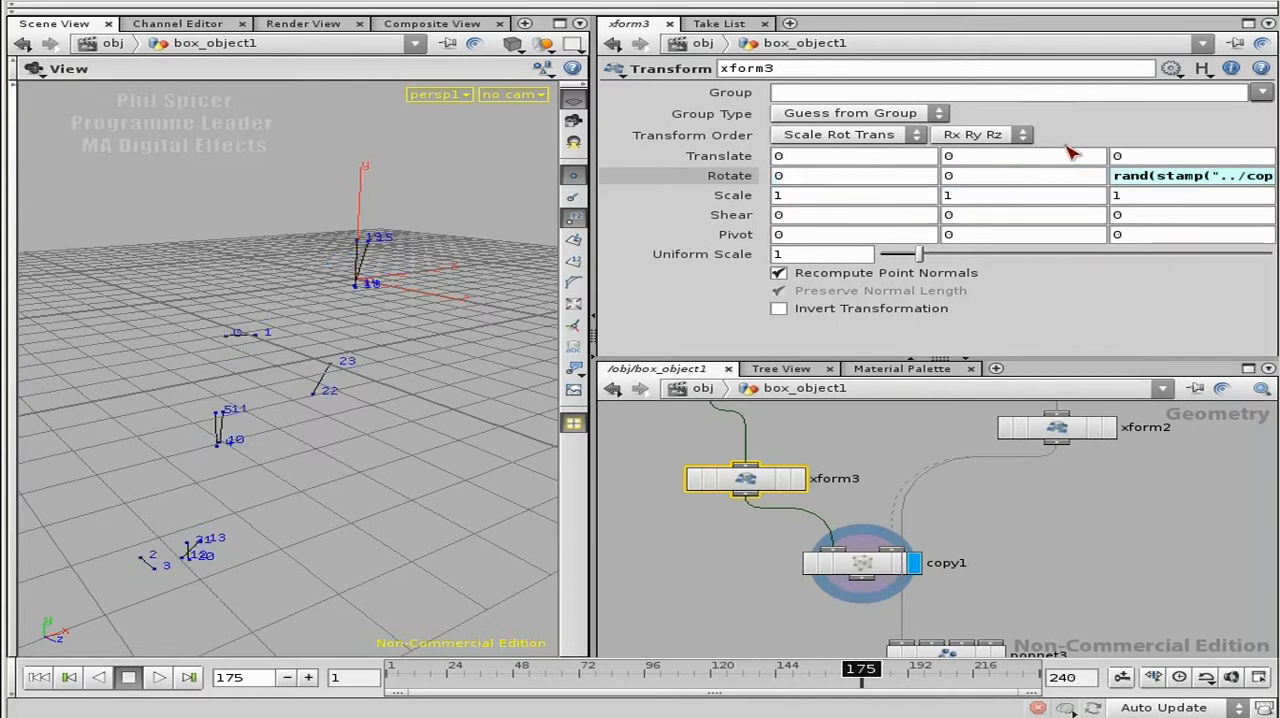
{"action": "left_click_drag", "start_coordinate": [237, 358], "coordinate": [283, 335]}
{"action": "left_click_drag", "start_coordinate": [361, 377], "coordinate": [735, 357]}
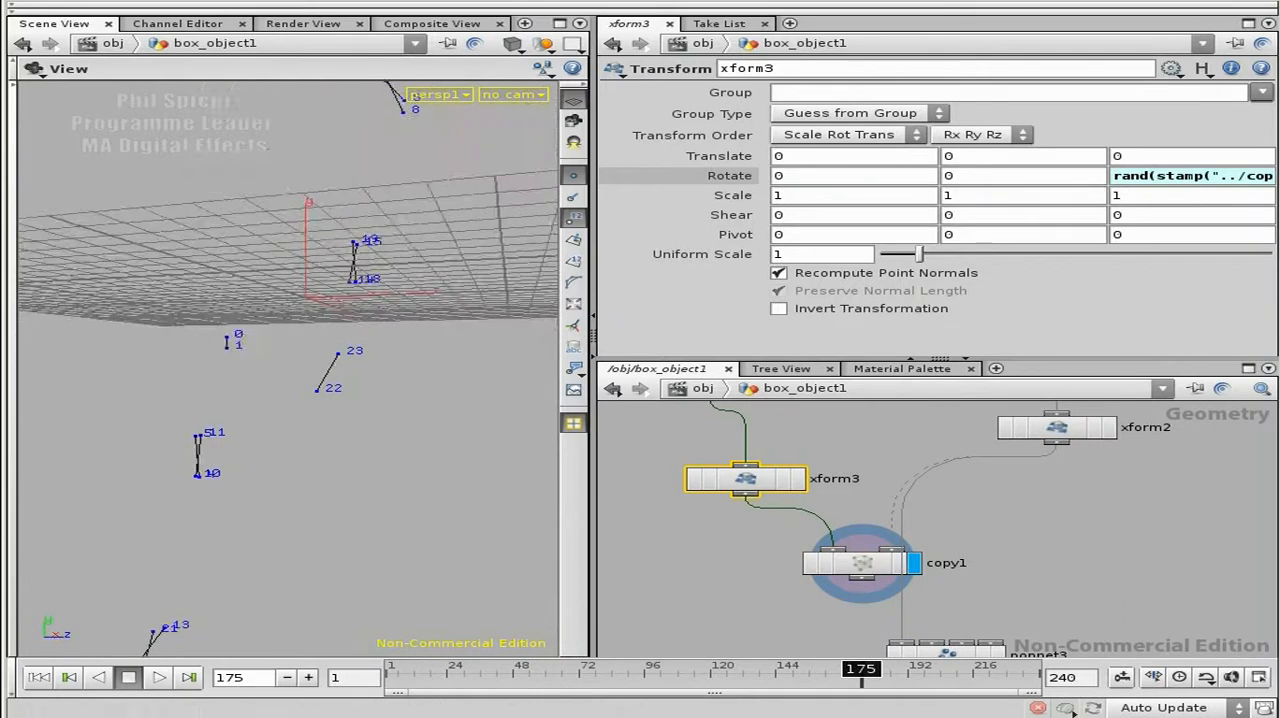
Step: Open xform3's Z rotation in the expression editor and insert a spaced multiplication sign between the rand function and $T
{"action": "left_click", "coordinate": [1218, 180]}
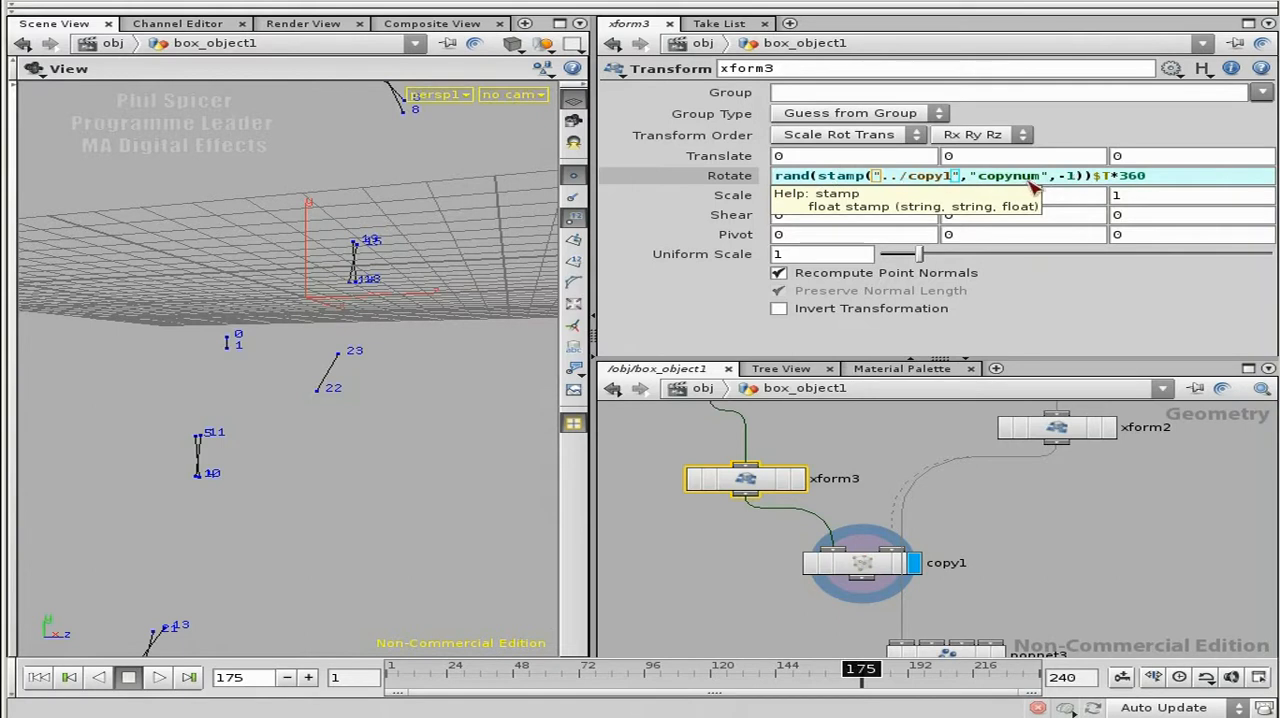
{"action": "left_click", "coordinate": [1117, 177]}
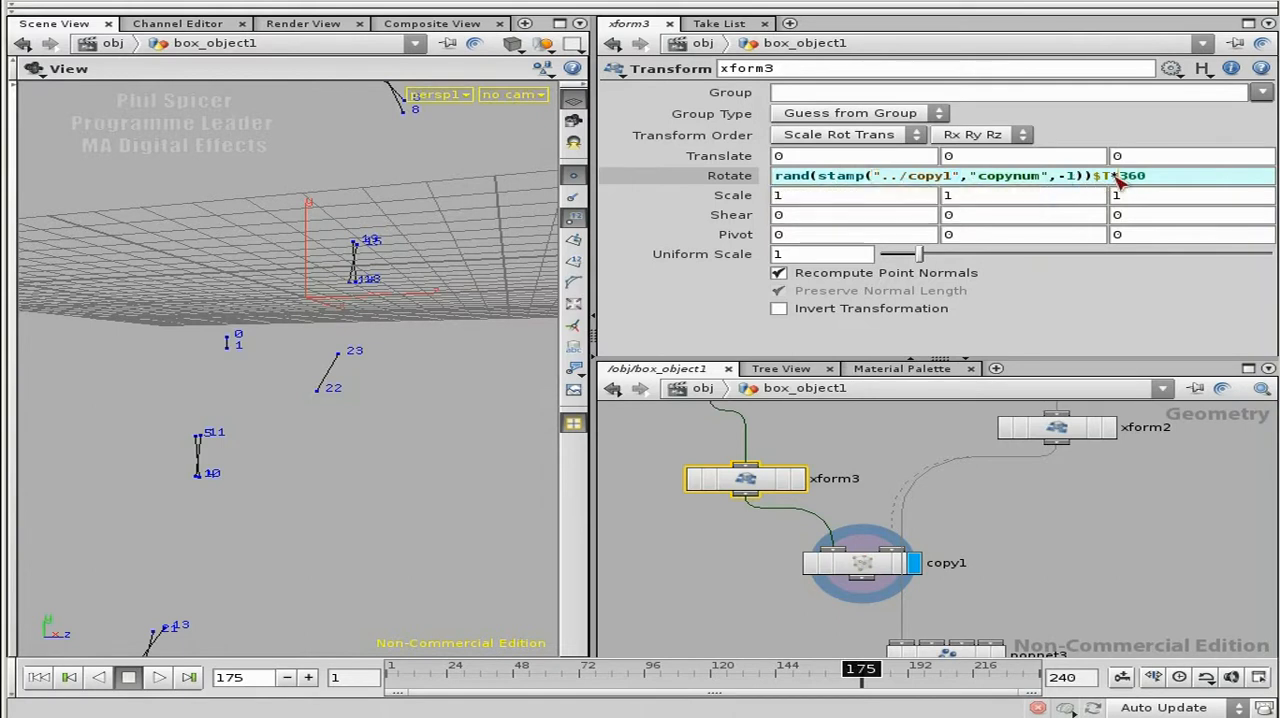
{"action": "key", "text": "alt+e"}
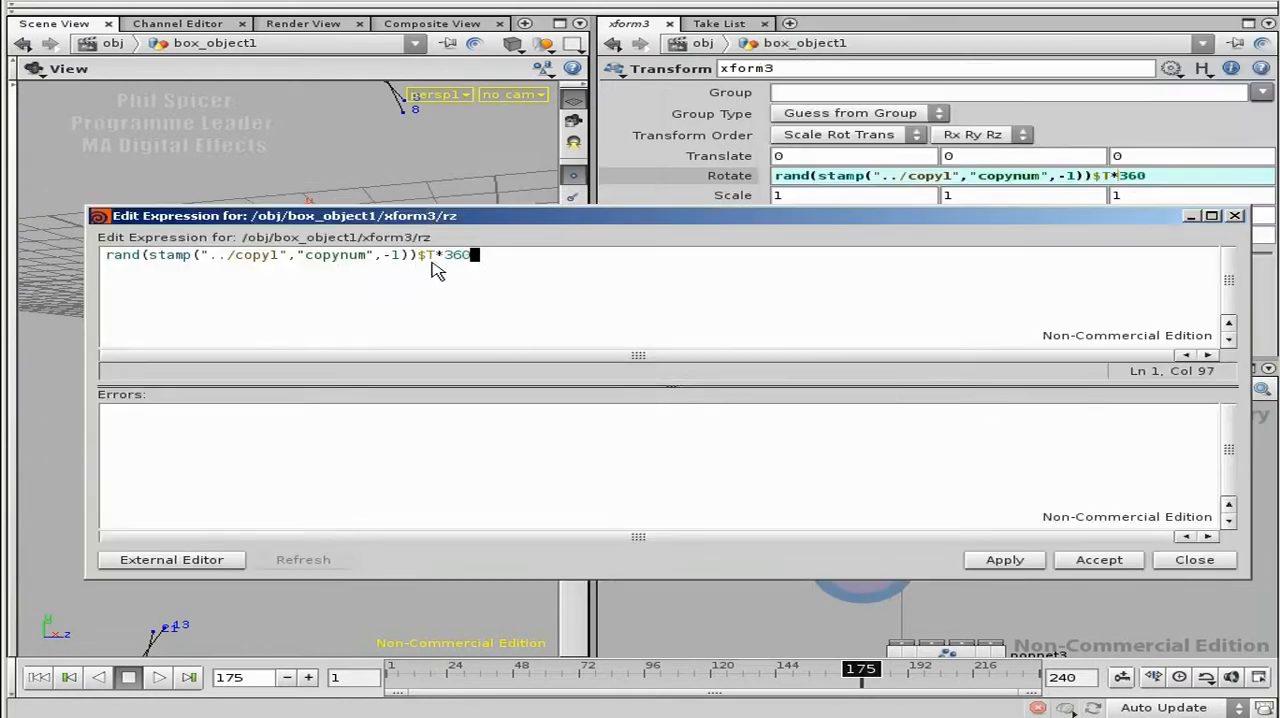
{"action": "left_click", "coordinate": [441, 258]}
{"action": "left_click", "coordinate": [418, 256]}
{"action": "key", "text": "Return"}
{"action": "key", "text": "BackSpace"}
{"action": "type", "text": "*"}
{"action": "key", "text": "End"}
{"action": "left_click", "coordinate": [427, 258]}
{"action": "left_click", "coordinate": [475, 264]}
{"action": "left_click", "coordinate": [474, 262]}
{"action": "left_click", "coordinate": [420, 260]}
Step: Enclose the rand term in parentheses and multiply it by 0.8 inside them
{"action": "left_click", "coordinate": [106, 256]}
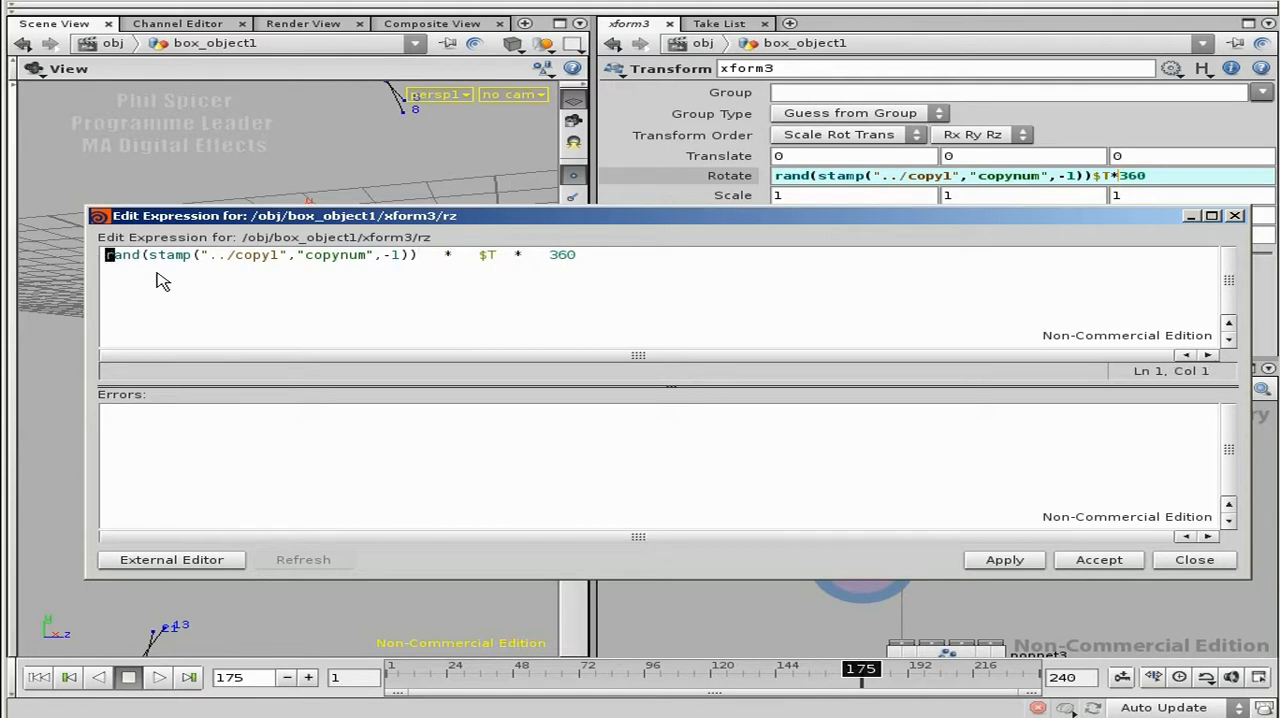
{"action": "type", "text": "("}
{"action": "key", "text": "End"}
{"action": "type", "text": ")"}
{"action": "left_click", "coordinate": [431, 258]}
{"action": "type", "text": ")"}
{"action": "key", "text": "Left"}
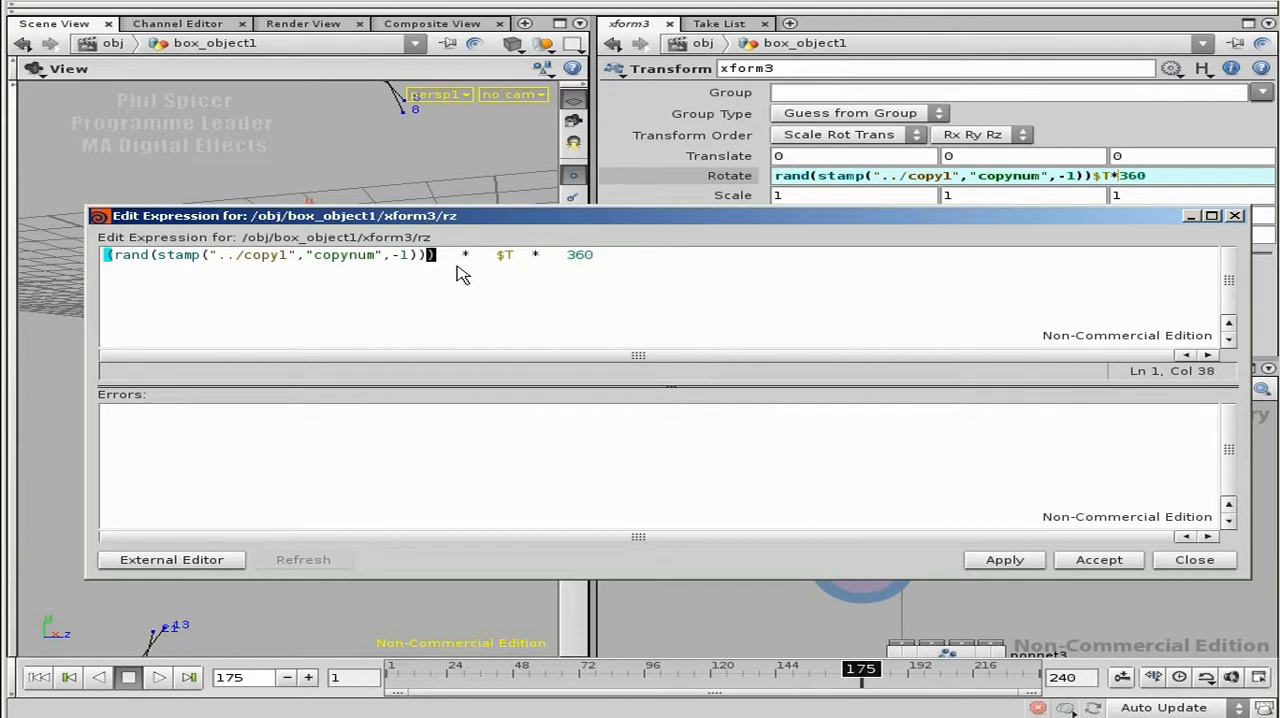
{"action": "type", "text": "* 0.8"}
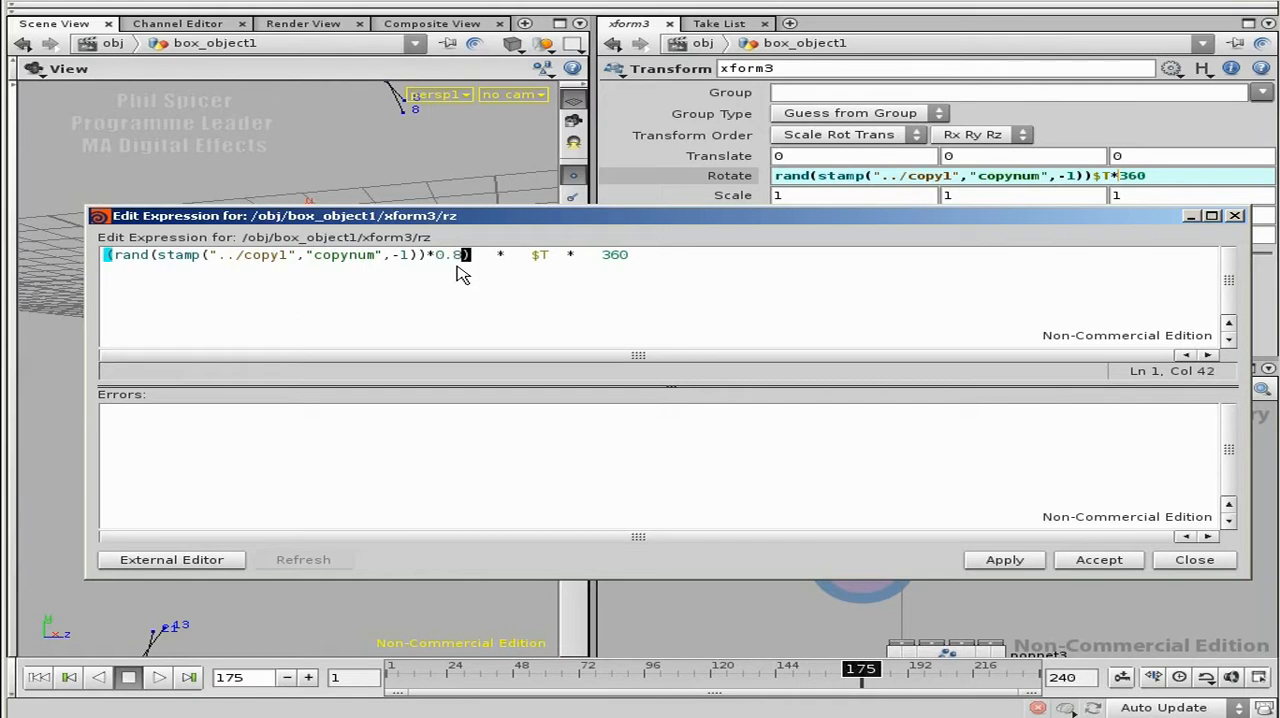
{"action": "key", "text": "Left"}
{"action": "key", "text": "Left"}
{"action": "key", "text": "Left"}
{"action": "key", "text": "Left"}
{"action": "key", "text": "Left"}
{"action": "key", "text": "Left"}
{"action": "key", "text": "Left"}
{"action": "key", "text": "Left"}
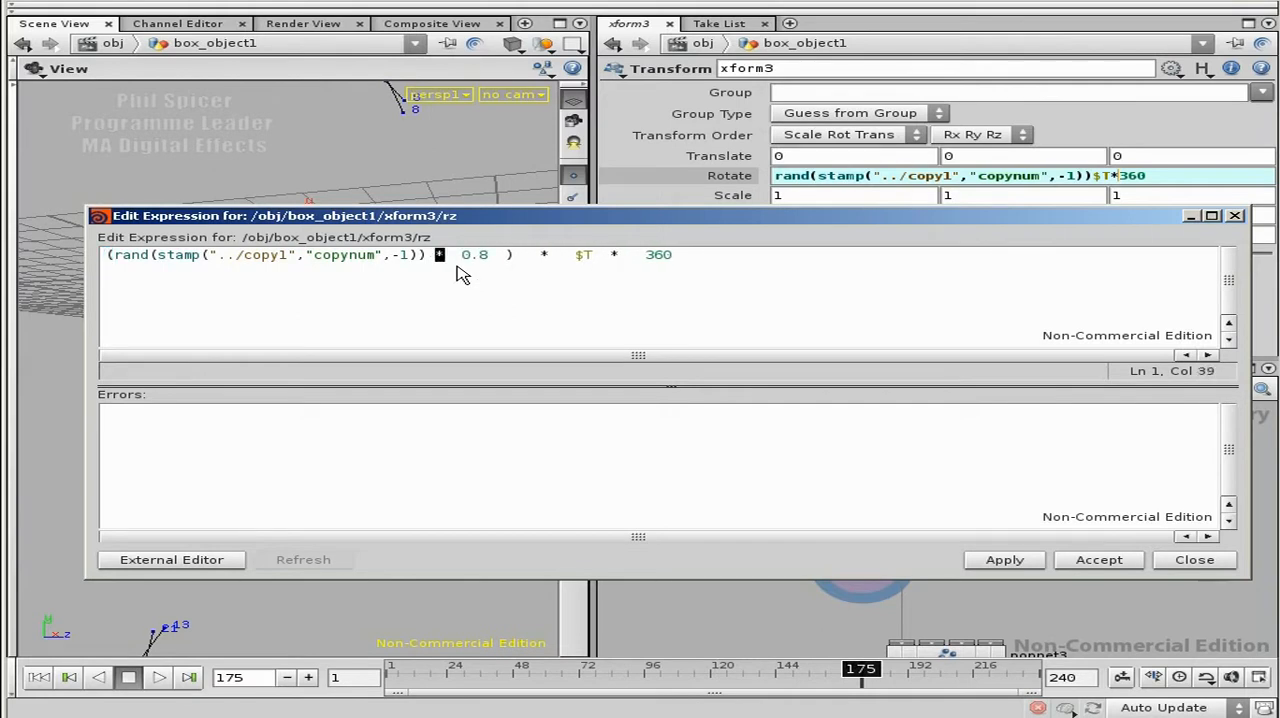
Step: Nest the rand term times 0.8 in its own inner pair of parentheses
{"action": "key", "text": "Right"}
{"action": "key", "text": "Right"}
{"action": "key", "text": "Right"}
{"action": "key", "text": "Right"}
{"action": "key", "text": "Right"}
{"action": "key", "text": "Right"}
{"action": "type", "text": ")"}
{"action": "key", "text": "Home"}
{"action": "type", "text": "("}
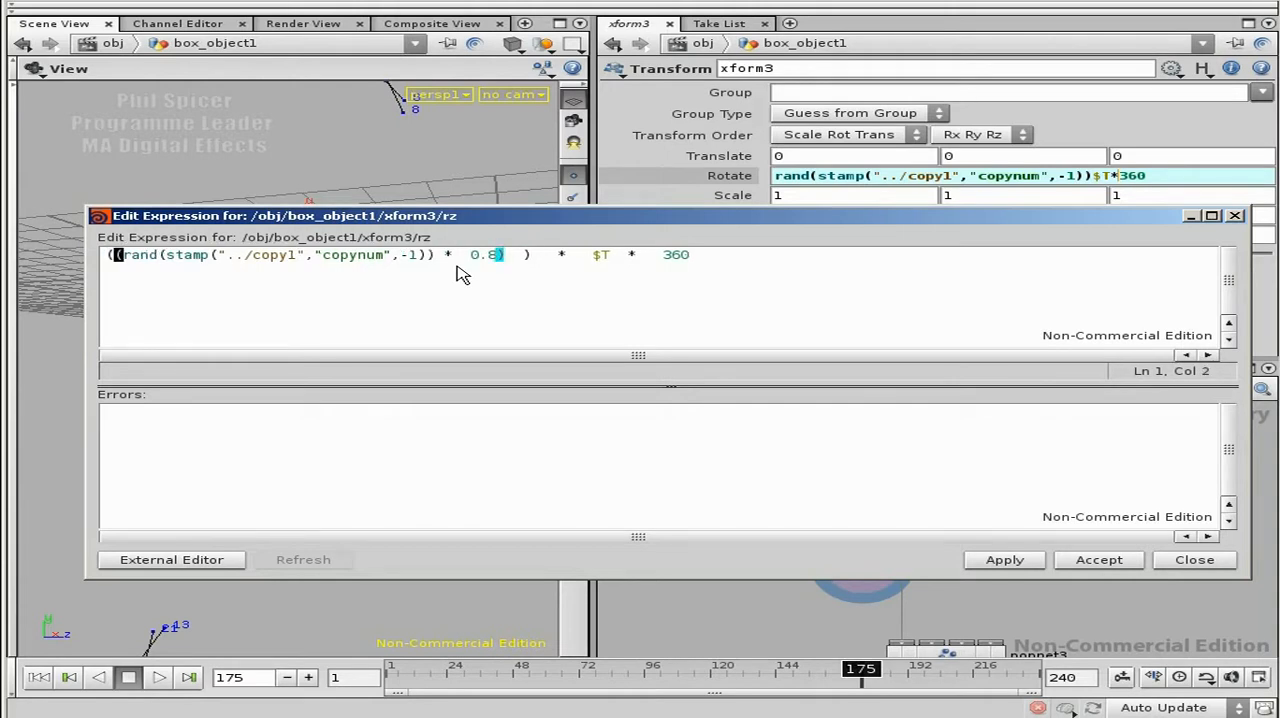
Step: Add + 0.2 after the inner 0.8 product, inside the outer parentheses
{"action": "left_click", "coordinate": [513, 254]}
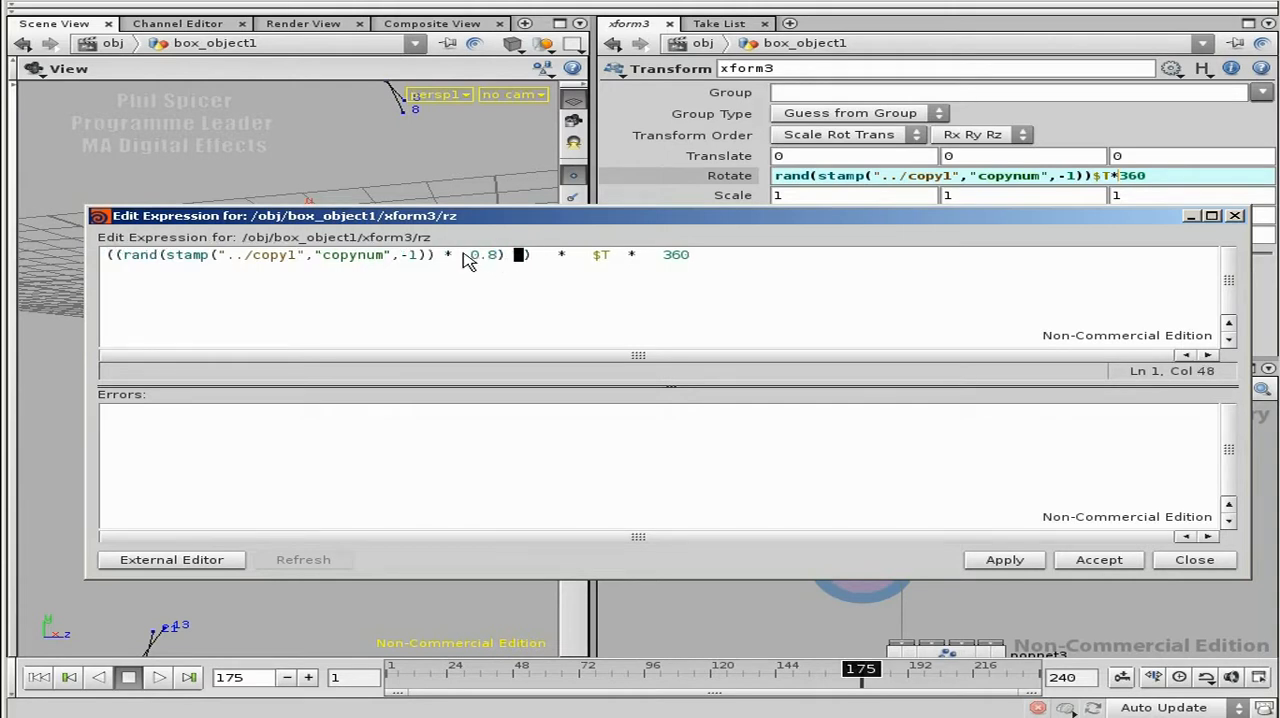
{"action": "left_click", "coordinate": [507, 251]}
{"action": "type", "text": "+0.2"}
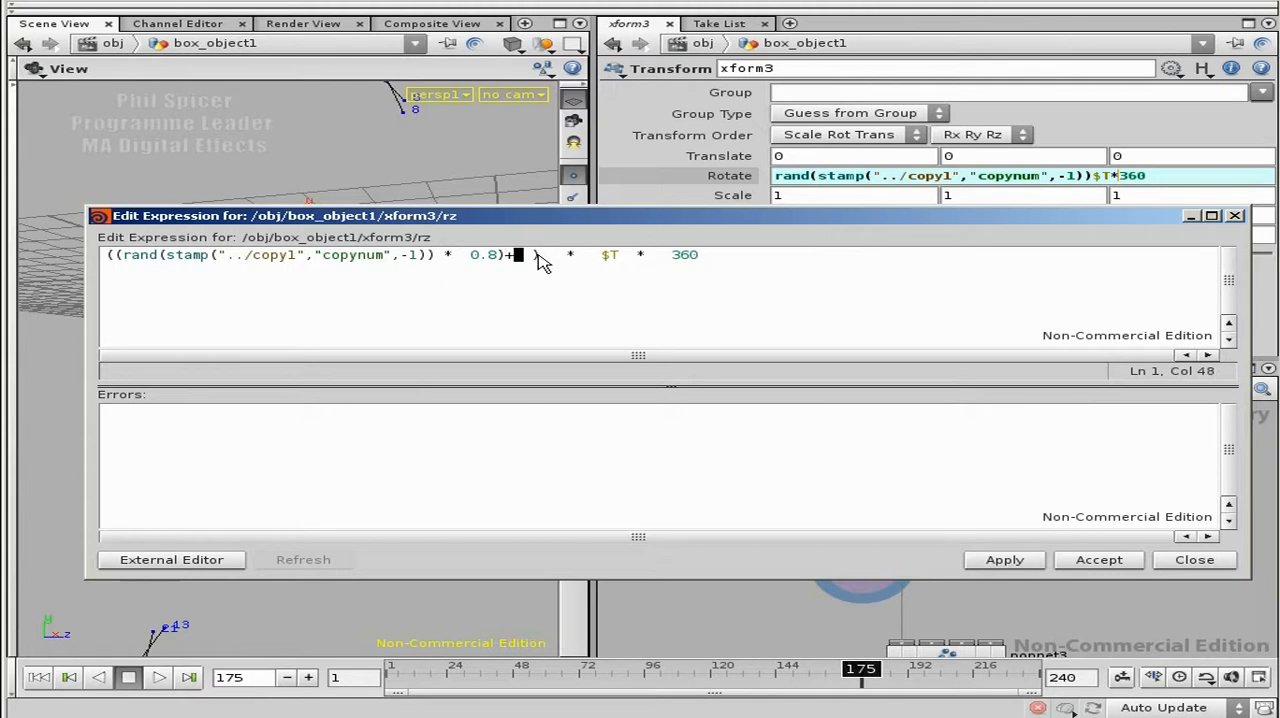
{"action": "key", "text": "BackSpace"}
{"action": "key", "text": "BackSpace"}
{"action": "key", "text": "BackSpace"}
{"action": "type", "text": "0.2"}
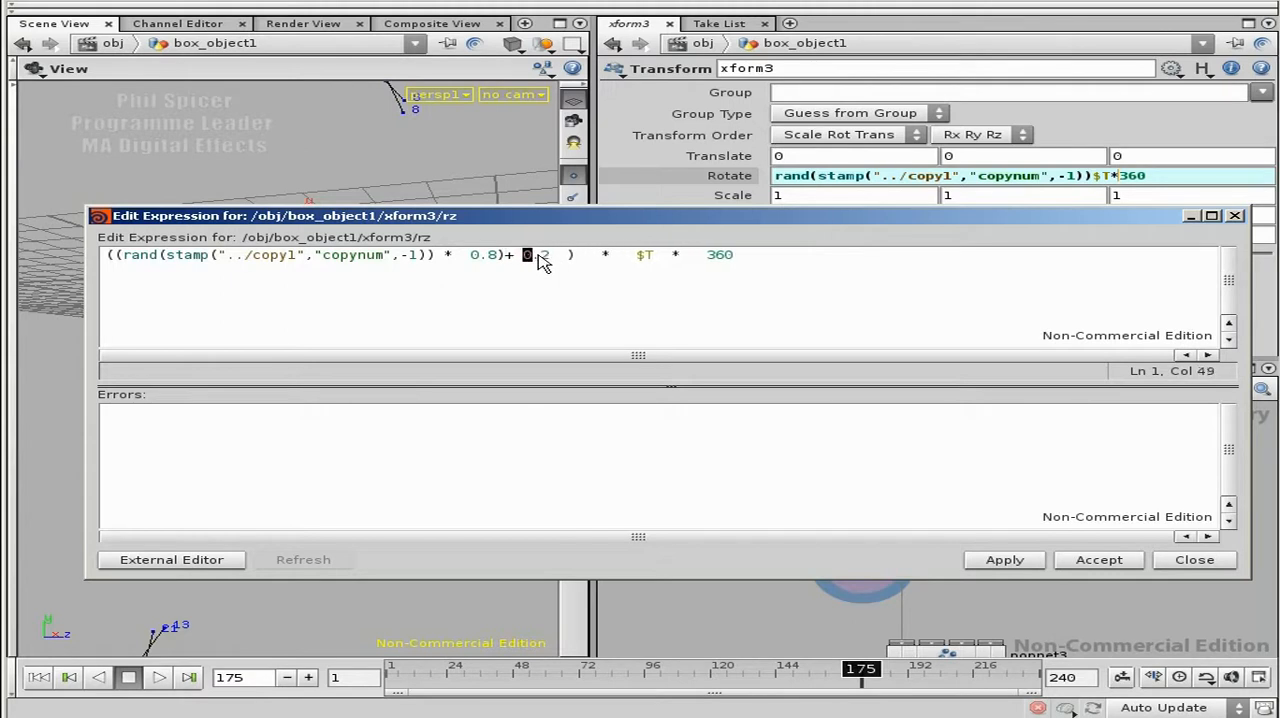
{"action": "left_click_drag", "start_coordinate": [552, 255], "coordinate": [522, 256]}
{"action": "left_click", "coordinate": [569, 268]}
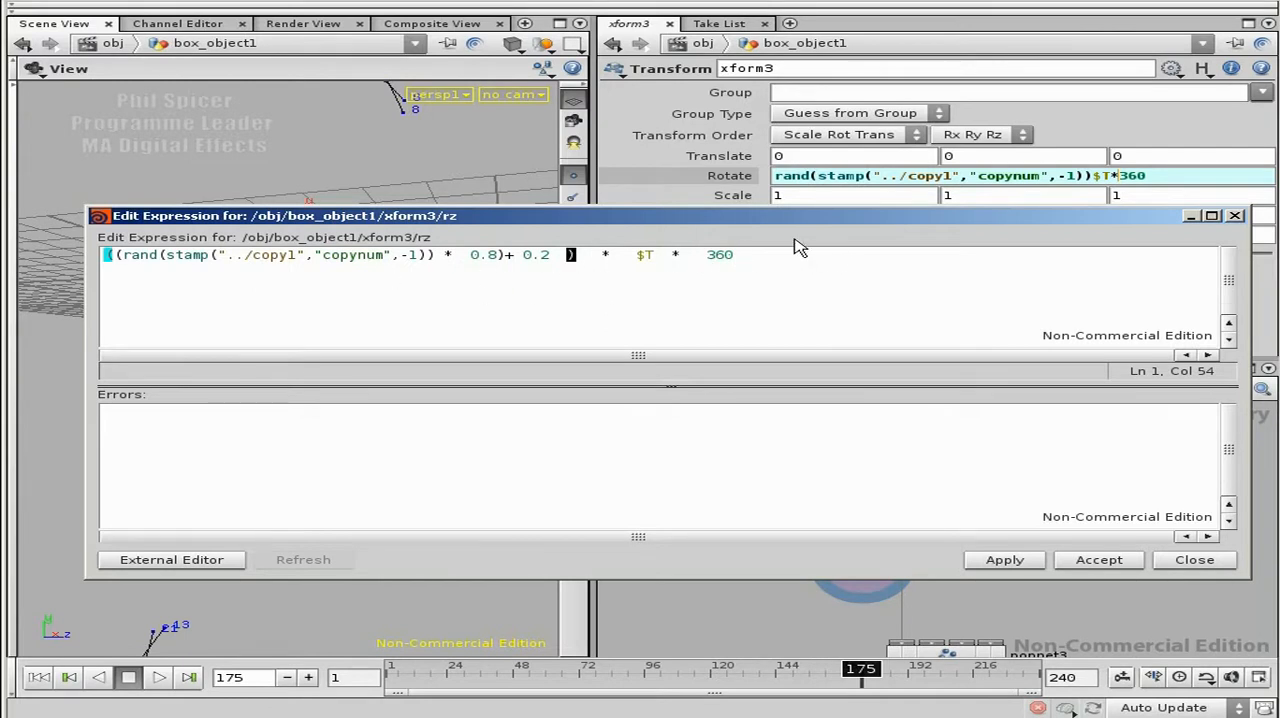
Step: Insert the condition if(copynum % 2 == 0) at the beginning of the rotation expression
{"action": "left_click", "coordinate": [699, 255]}
{"action": "key", "text": "End"}
{"action": "key", "text": "Home"}
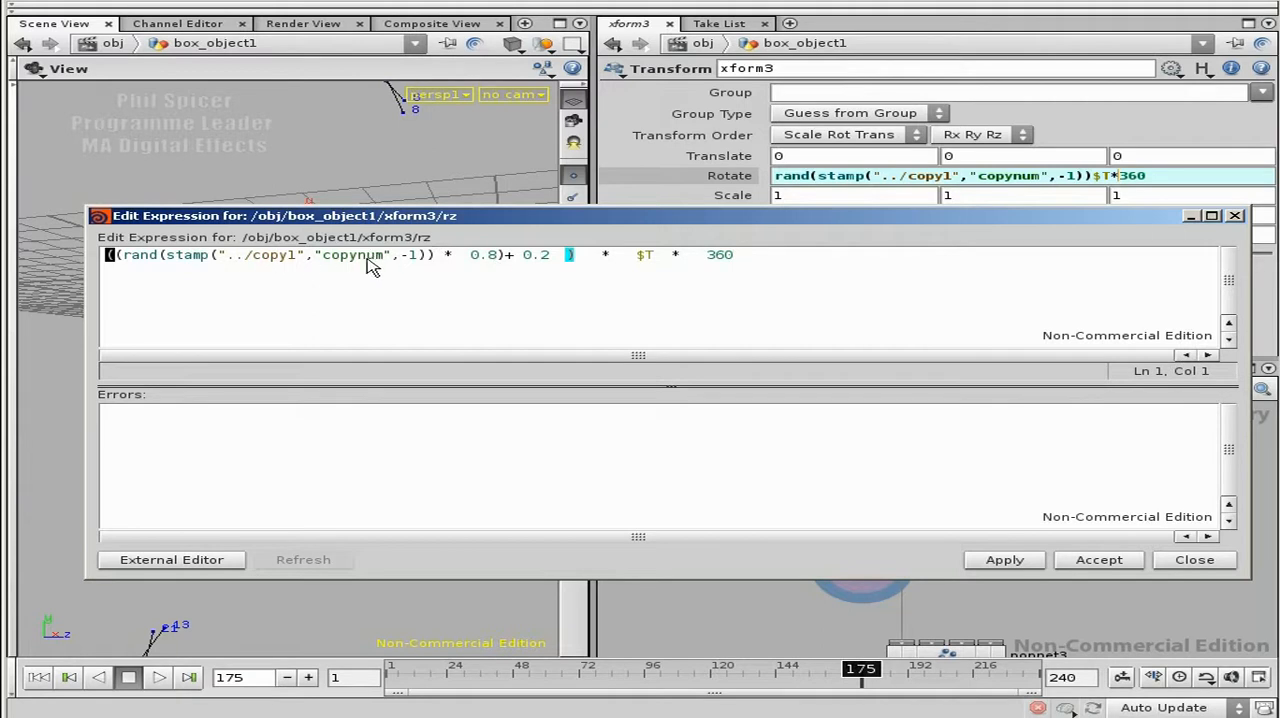
{"action": "left_click_drag", "start_coordinate": [557, 218], "coordinate": [604, 178]}
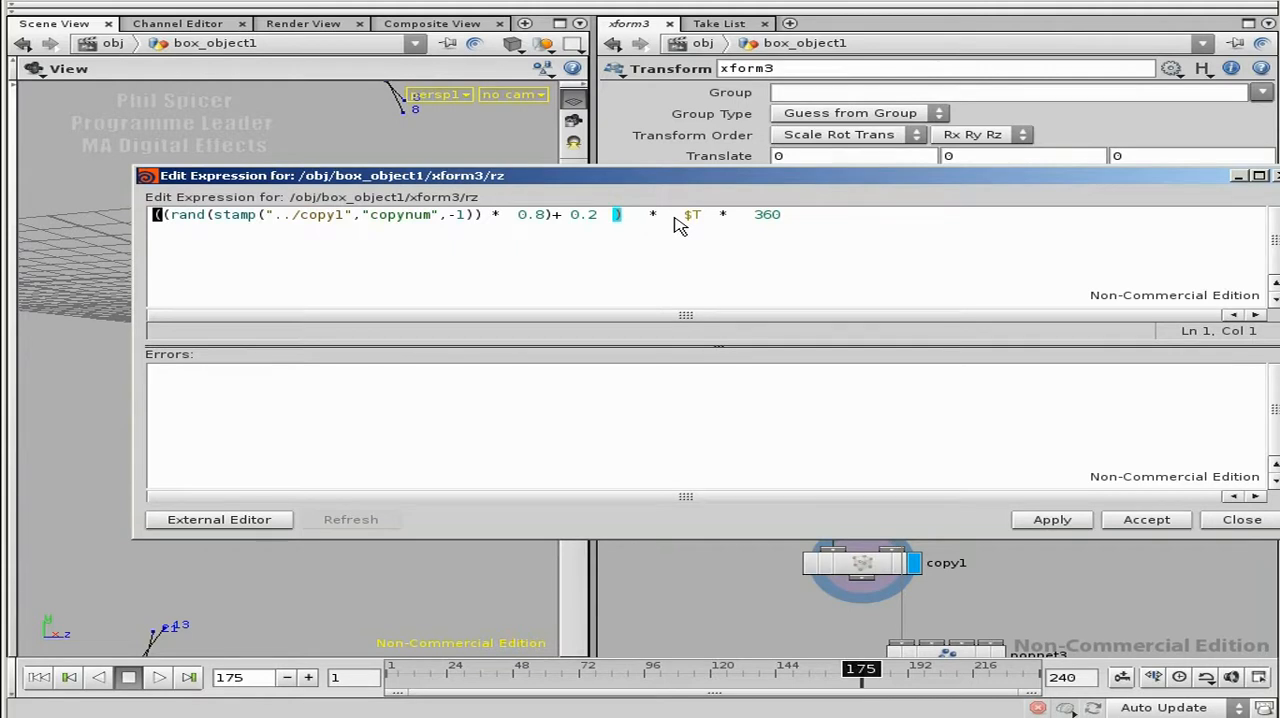
{"action": "key", "text": "Left"}
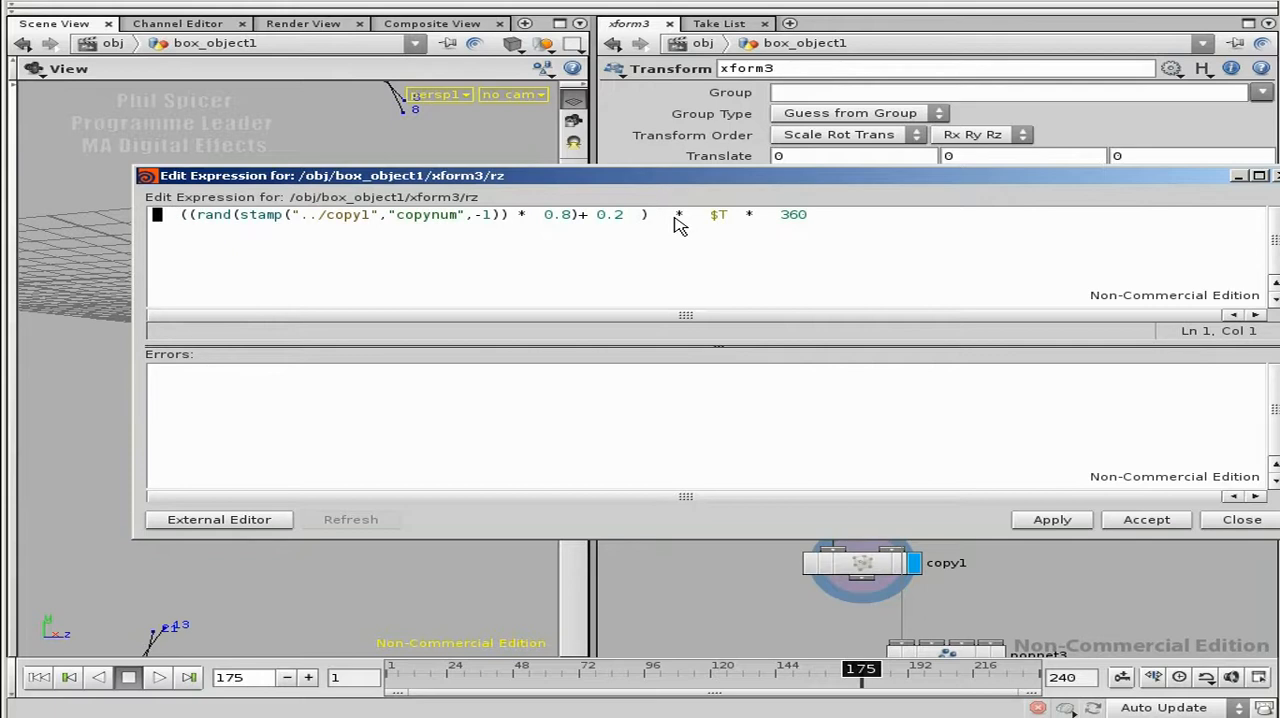
{"action": "type", "text": "if()"}
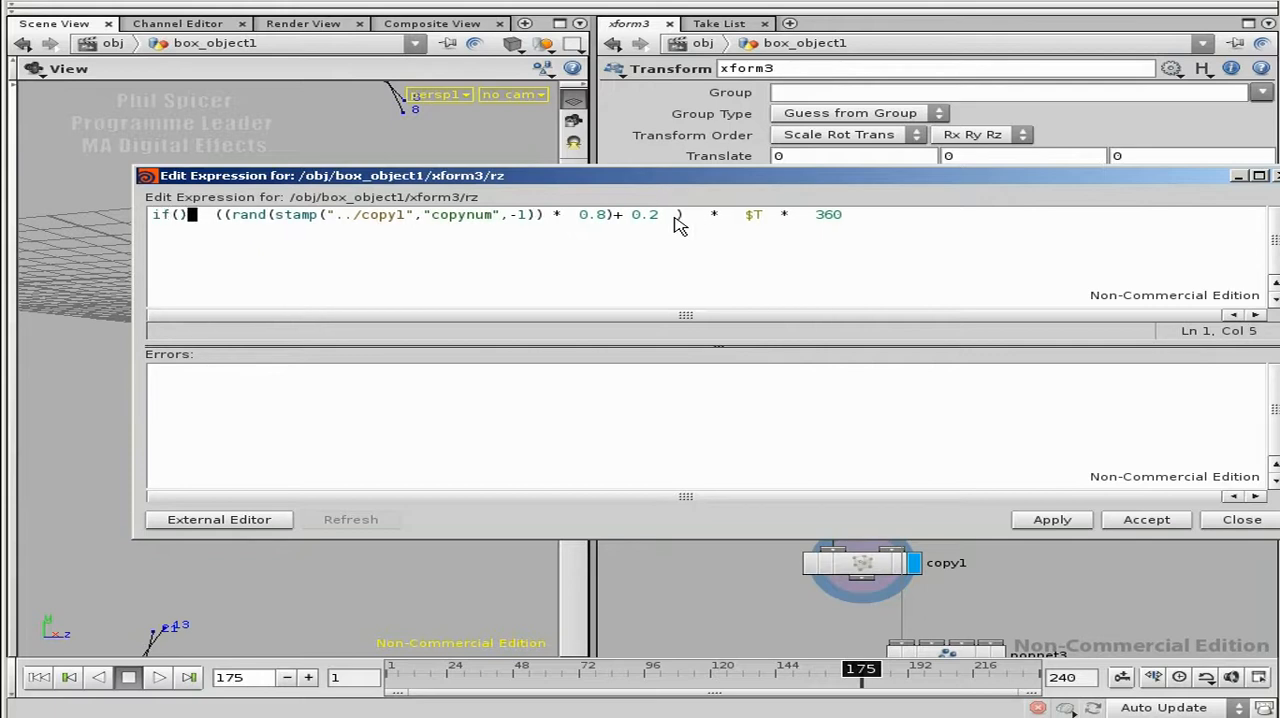
{"action": "key", "text": "Left"}
{"action": "type", "text": "copynum "}
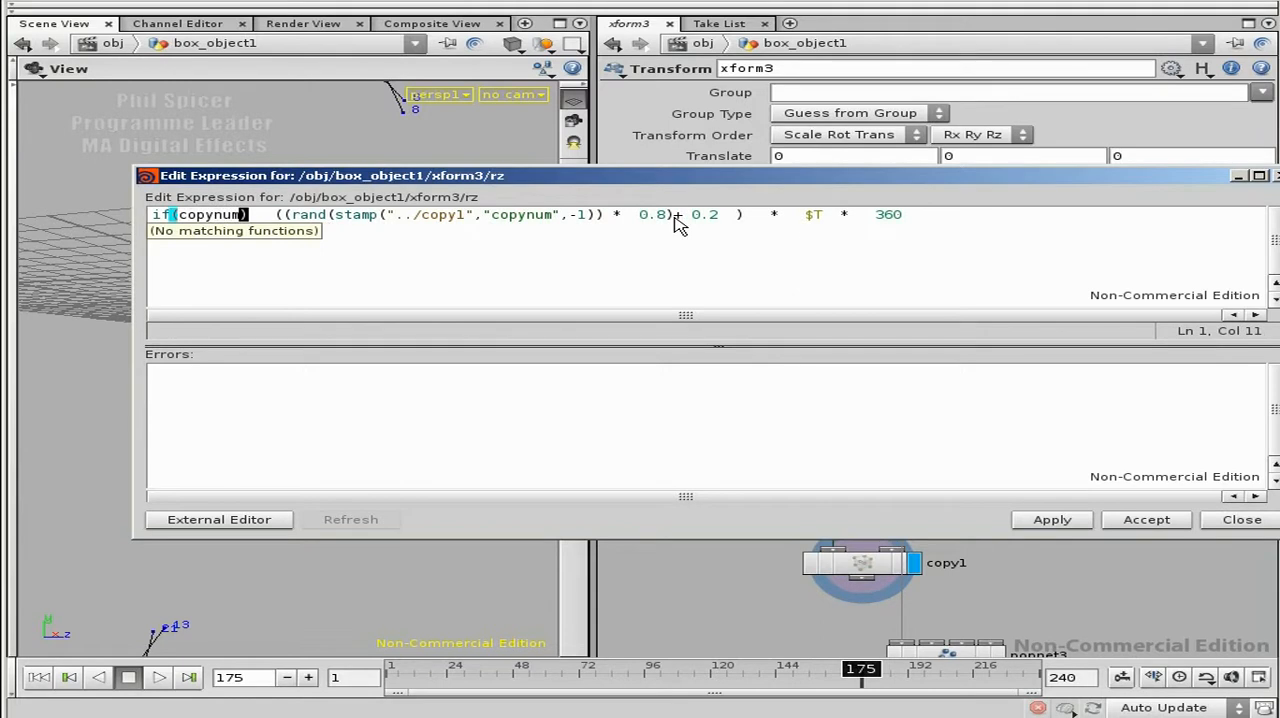
{"action": "type", "text": "% 2)"}
{"action": "key", "text": "Left"}
{"action": "key", "text": "Left"}
{"action": "key", "text": "Left"}
{"action": "key", "text": "Left"}
{"action": "key", "text": "Right"}
{"action": "key", "text": "Right"}
{"action": "key", "text": "Right"}
{"action": "type", "text": "== 0"}
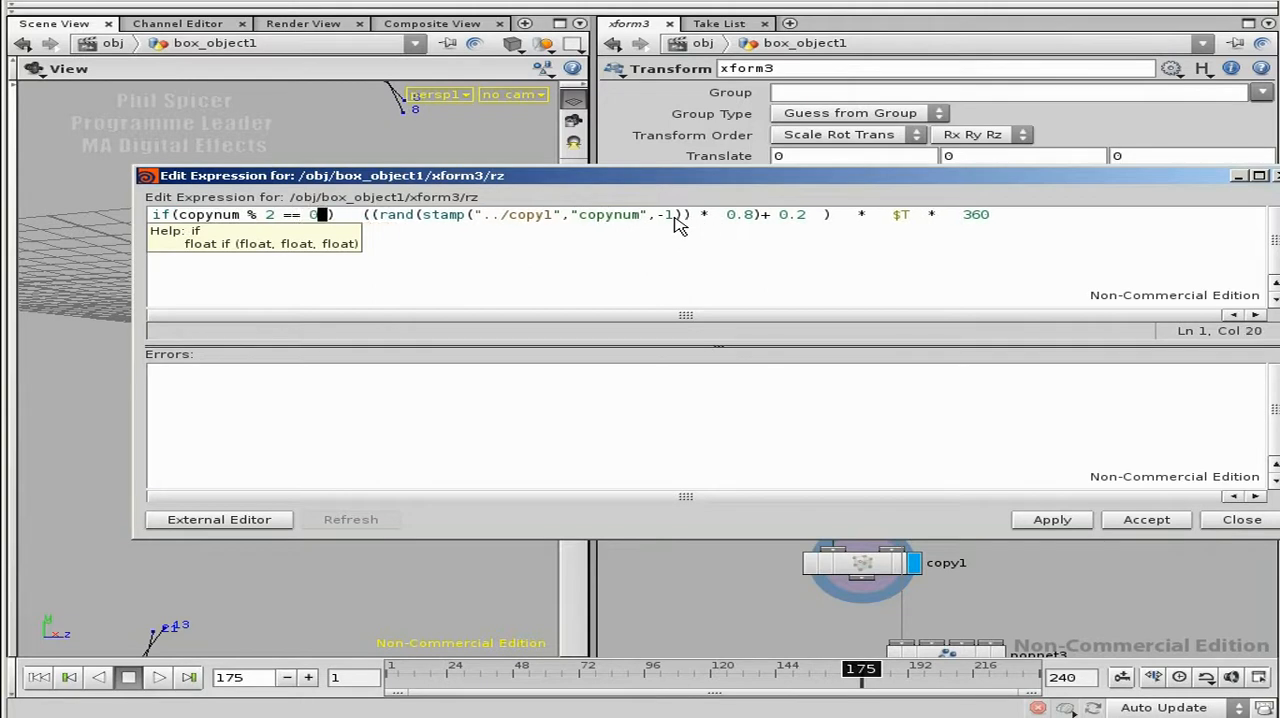
Step: Complete the if condition with the results -1 and 1, and multiply it with the rest of the rotation expression
{"action": "left_click_drag", "start_coordinate": [334, 215], "coordinate": [162, 214]}
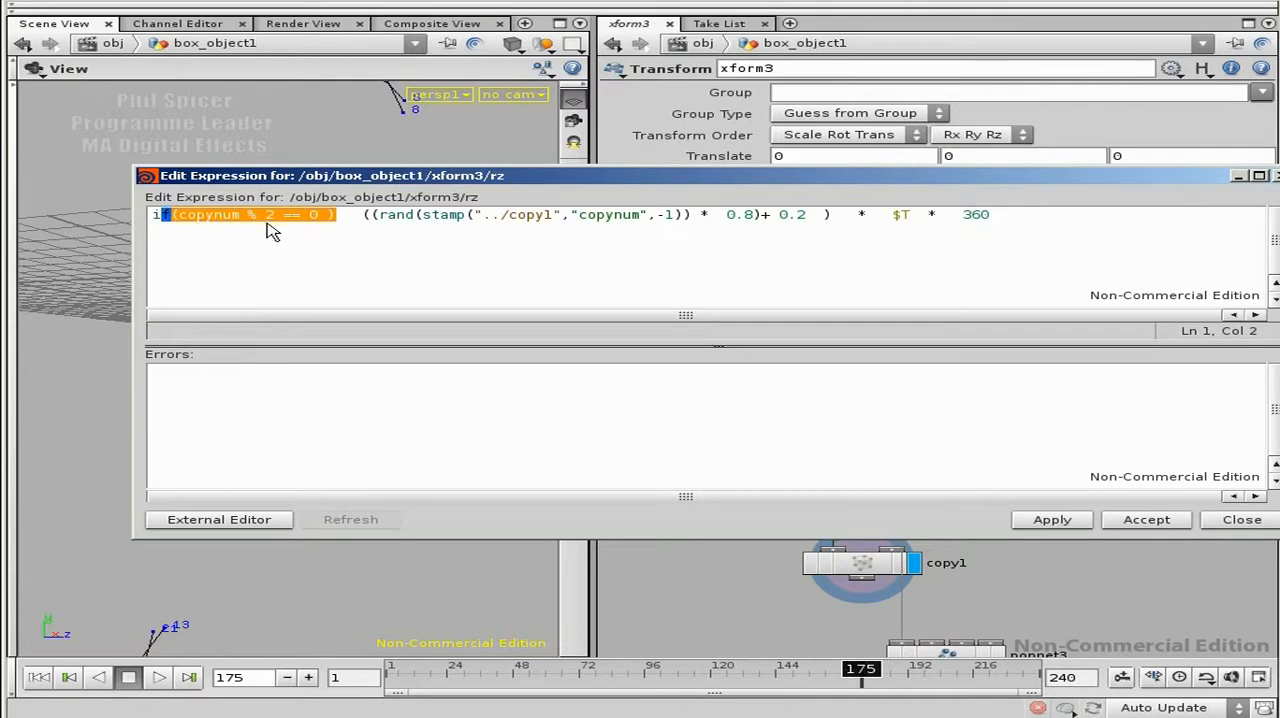
{"action": "left_click", "coordinate": [362, 226]}
{"action": "type", "text": ","}
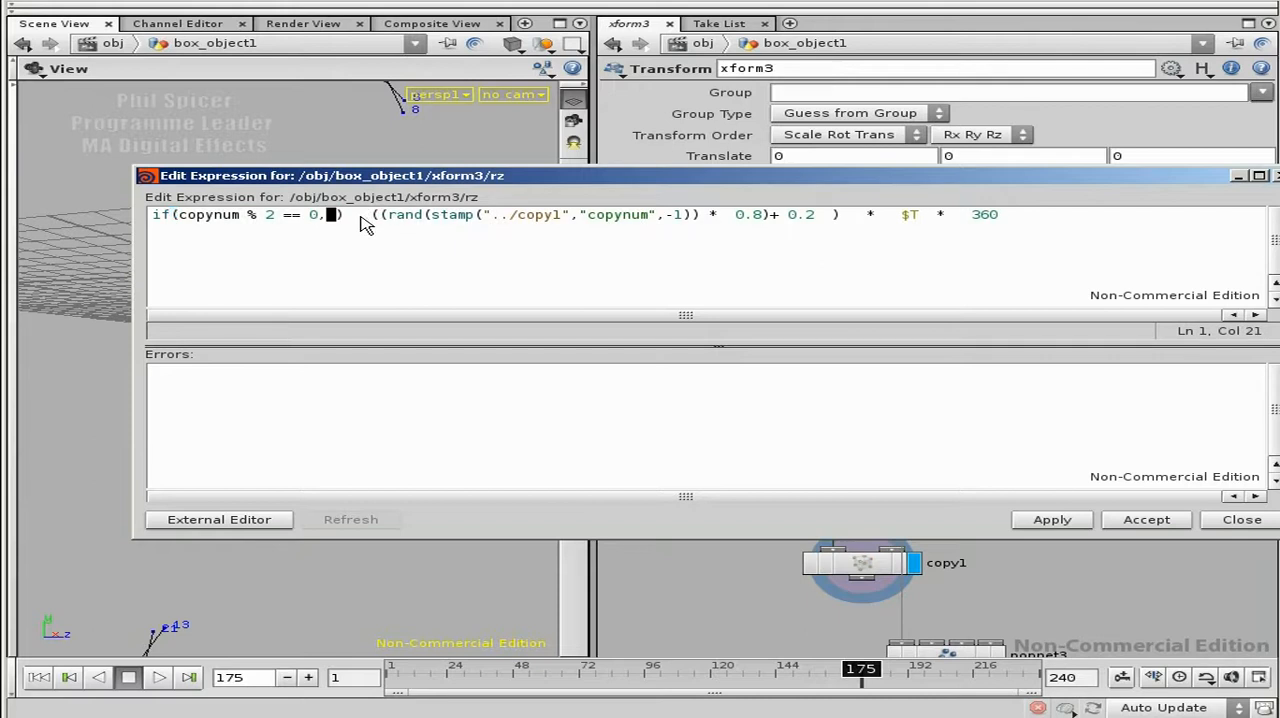
{"action": "type", "text": "-1"}
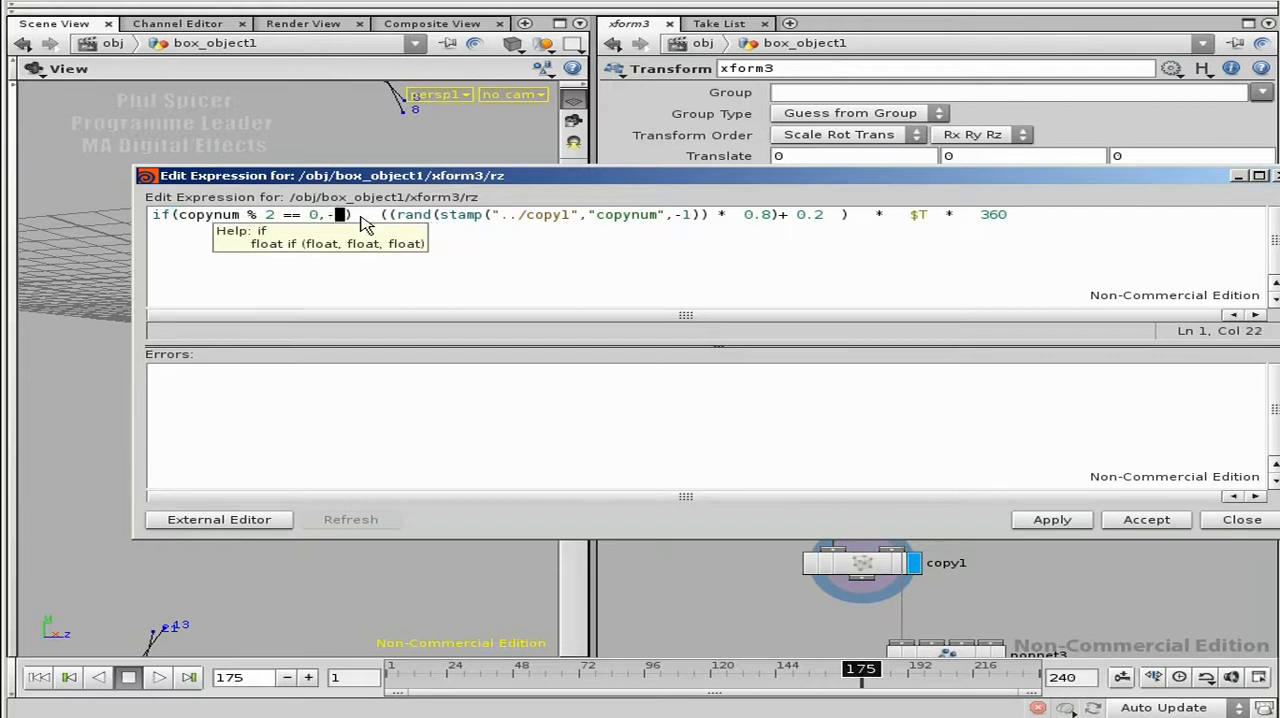
{"action": "type", "text": ",1"}
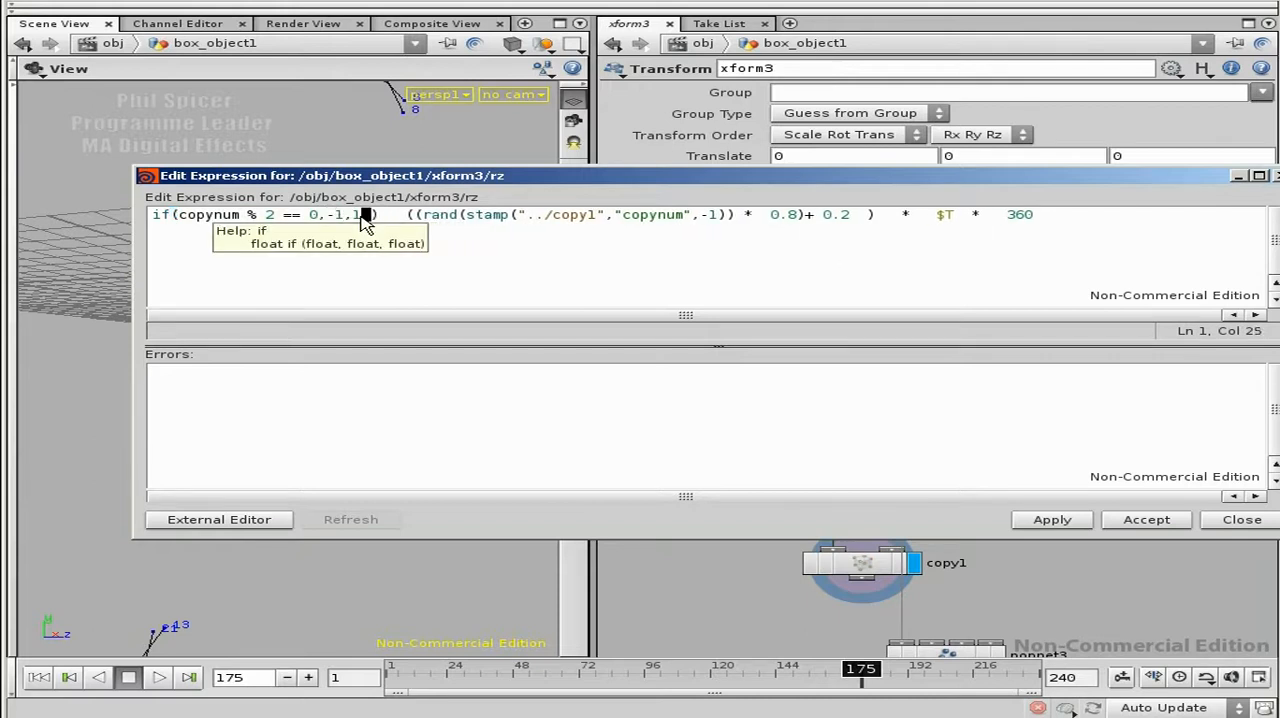
{"action": "key", "text": "Right"}
{"action": "key", "text": "Right"}
{"action": "key", "text": "Right"}
{"action": "type", "text": "*"}
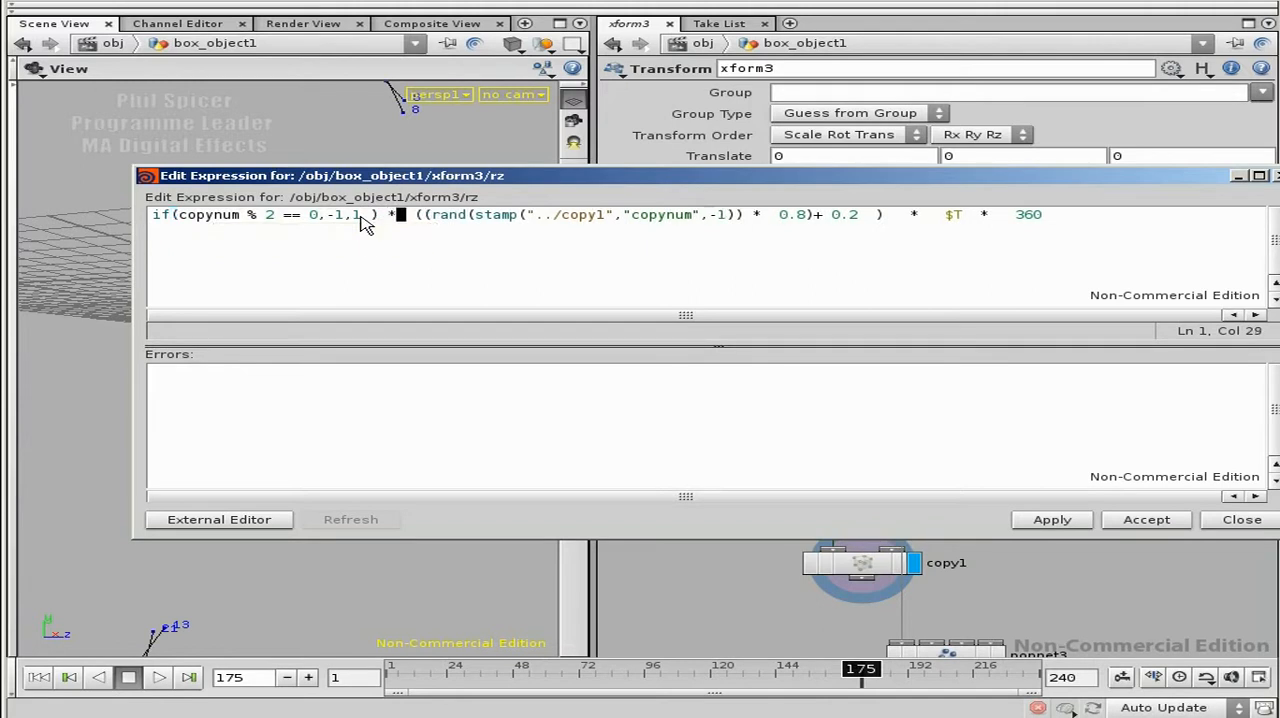
{"action": "left_click_drag", "start_coordinate": [392, 220], "coordinate": [1092, 225]}
{"action": "left_click_drag", "start_coordinate": [346, 216], "coordinate": [330, 213]}
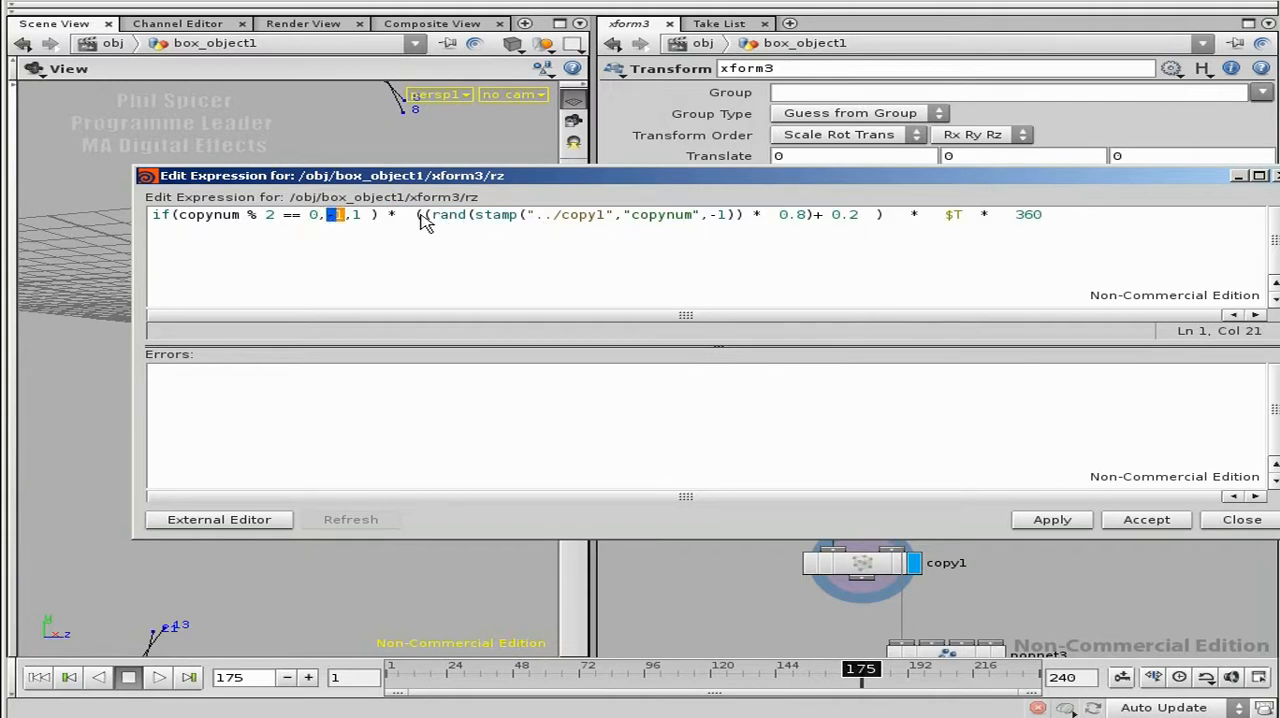
{"action": "left_click", "coordinate": [364, 218]}
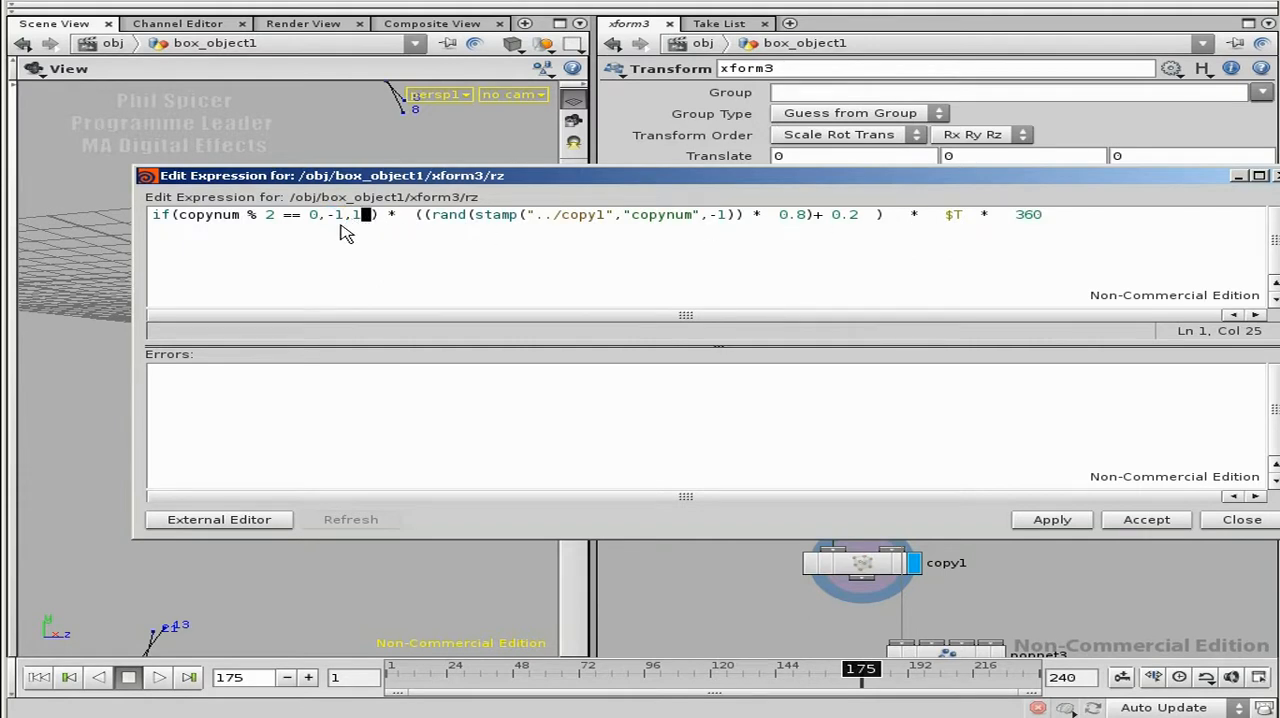
Step: Try to replace copynum in the if condition with a copy of the stamp call from the rand term
{"action": "left_click_drag", "start_coordinate": [247, 216], "coordinate": [180, 216]}
{"action": "key", "text": "ctrl+c"}
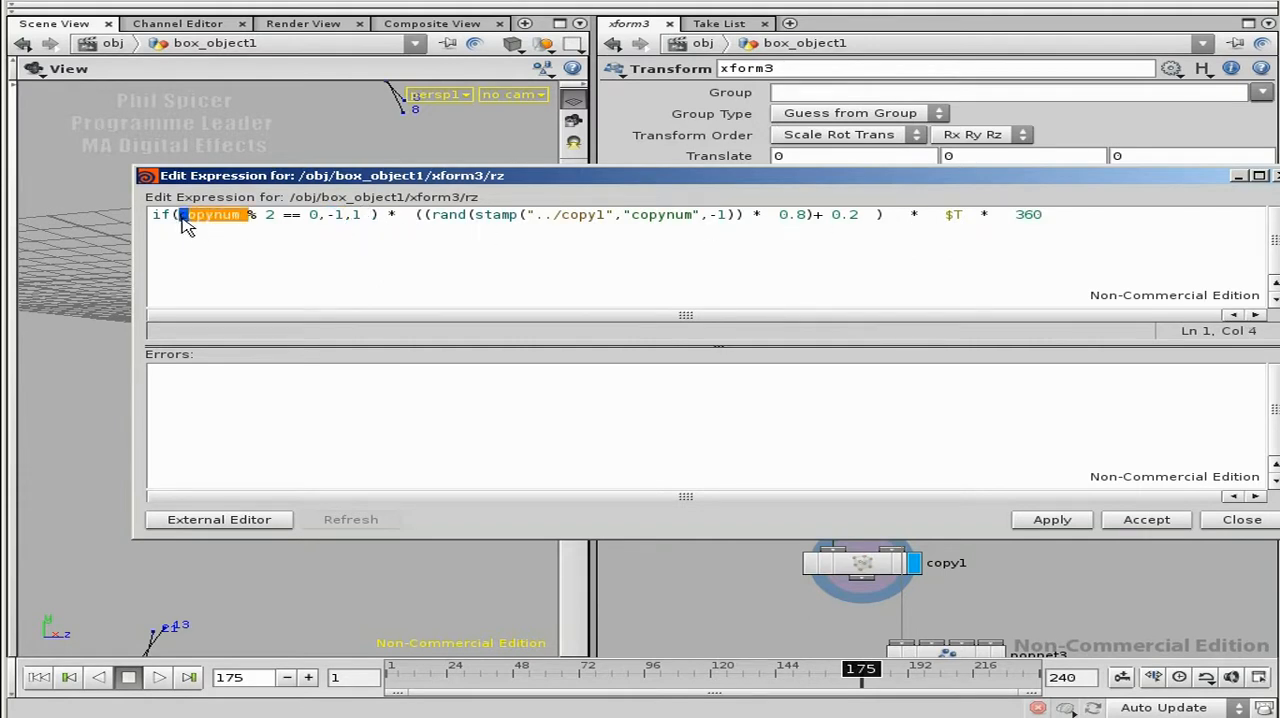
{"action": "left_click", "coordinate": [477, 214]}
{"action": "left_click_drag", "start_coordinate": [477, 214], "coordinate": [727, 214]}
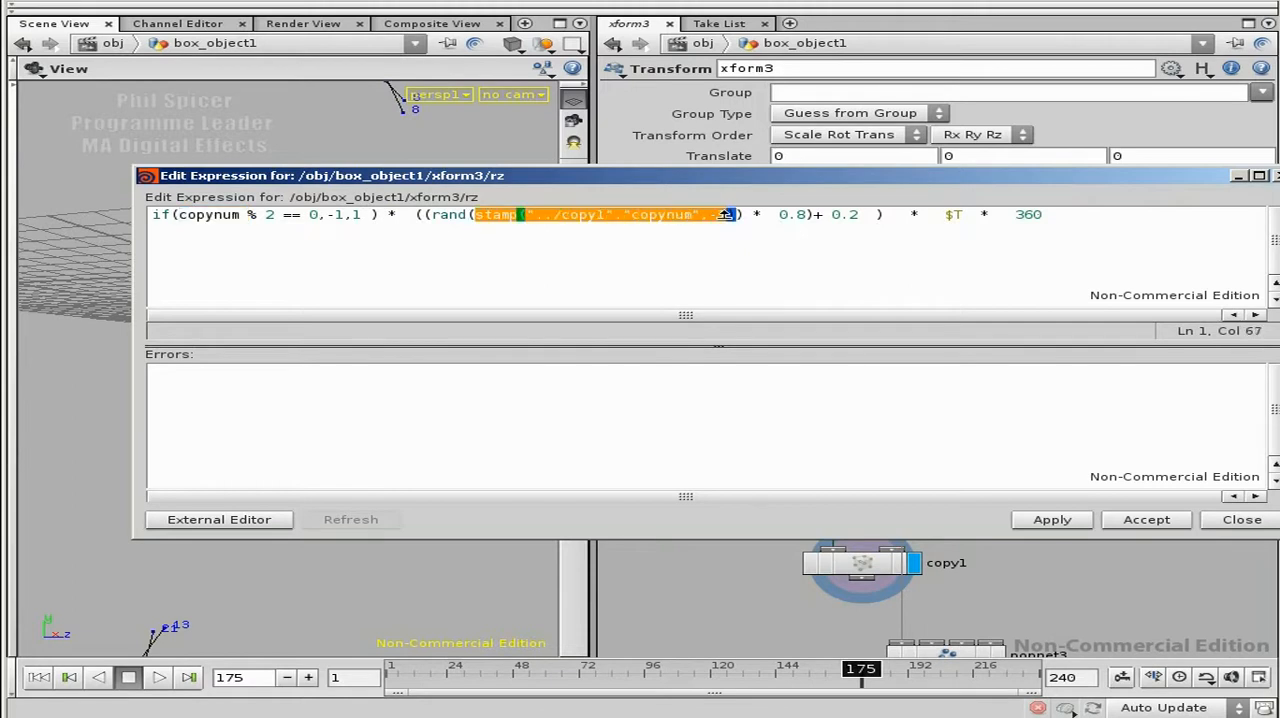
{"action": "left_click_drag", "start_coordinate": [244, 215], "coordinate": [178, 214]}
{"action": "key", "text": "ctrl+v"}
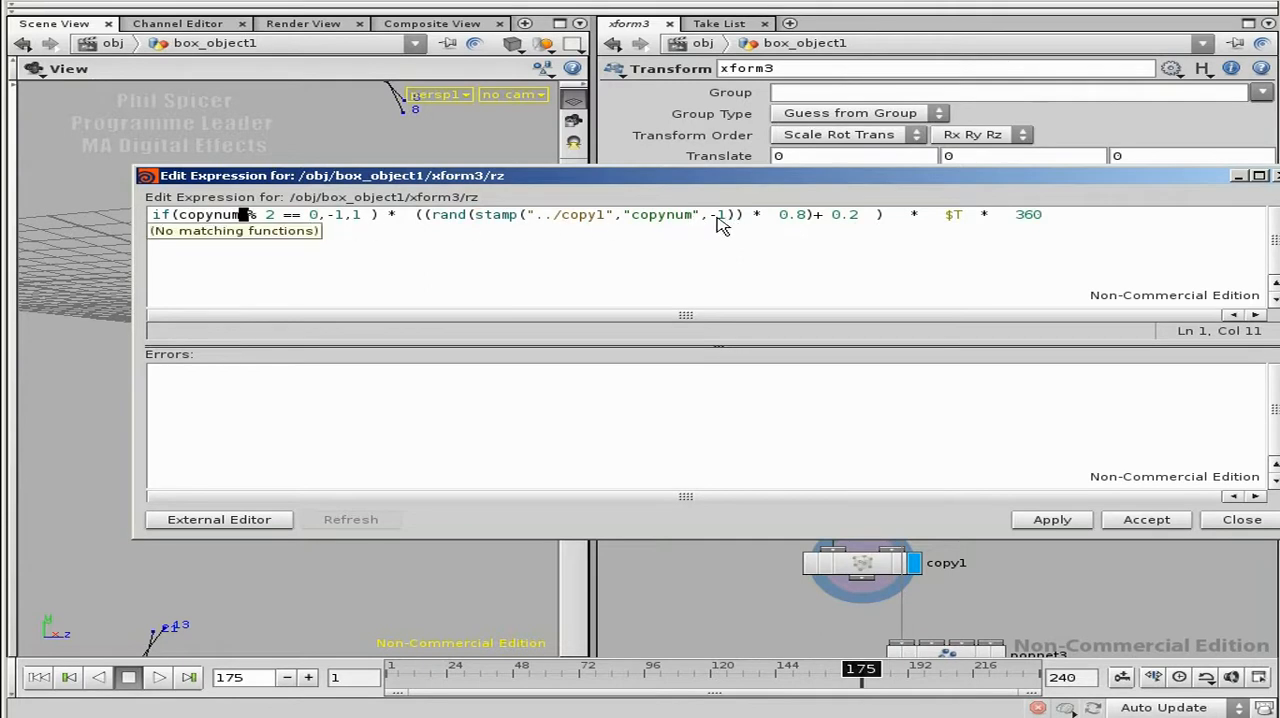
{"action": "left_click_drag", "start_coordinate": [743, 215], "coordinate": [475, 216]}
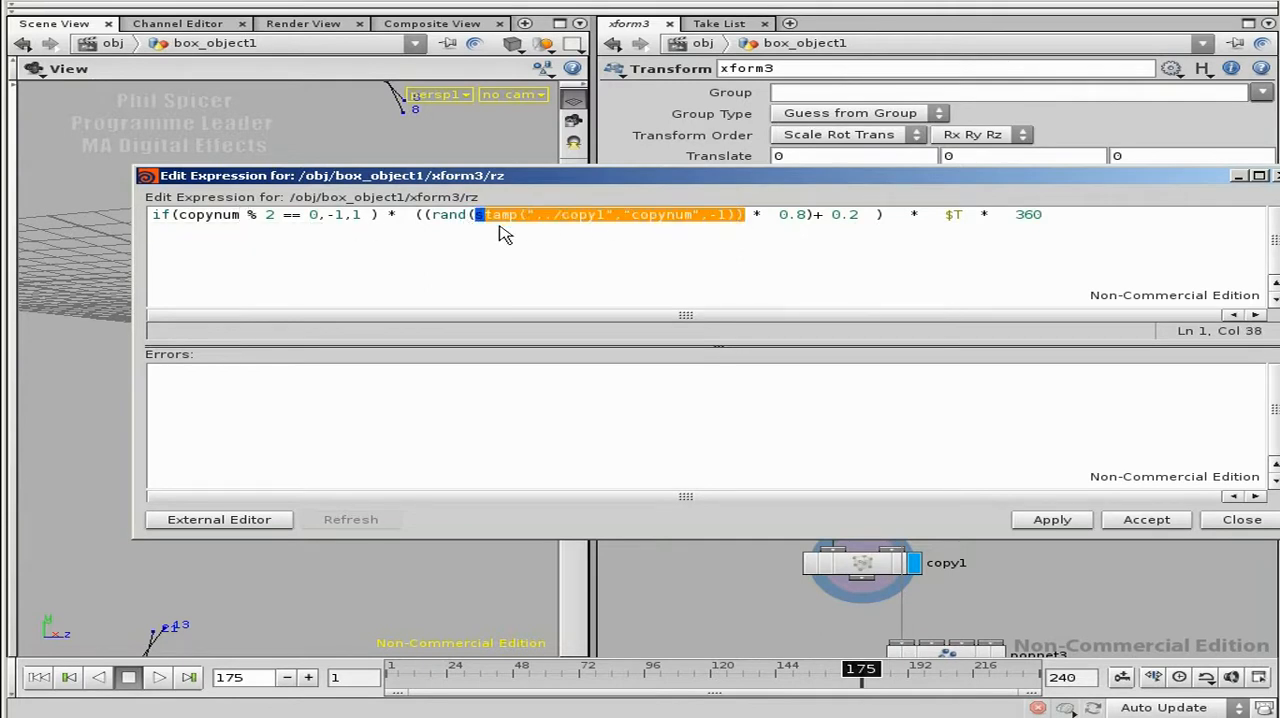
Step: Replace copynum in the if condition with a stamp function that references "../copy1"
{"action": "left_click_drag", "start_coordinate": [247, 214], "coordinate": [178, 214]}
{"action": "key", "text": "Right"}
{"action": "key", "text": "BackSpace"}
{"action": "key", "text": "BackSpace"}
{"action": "key", "text": "BackSpace"}
{"action": "key", "text": "BackSpace"}
{"action": "key", "text": "BackSpace"}
{"action": "key", "text": "BackSpace"}
{"action": "key", "text": "BackSpace"}
{"action": "key", "text": "BackSpace"}
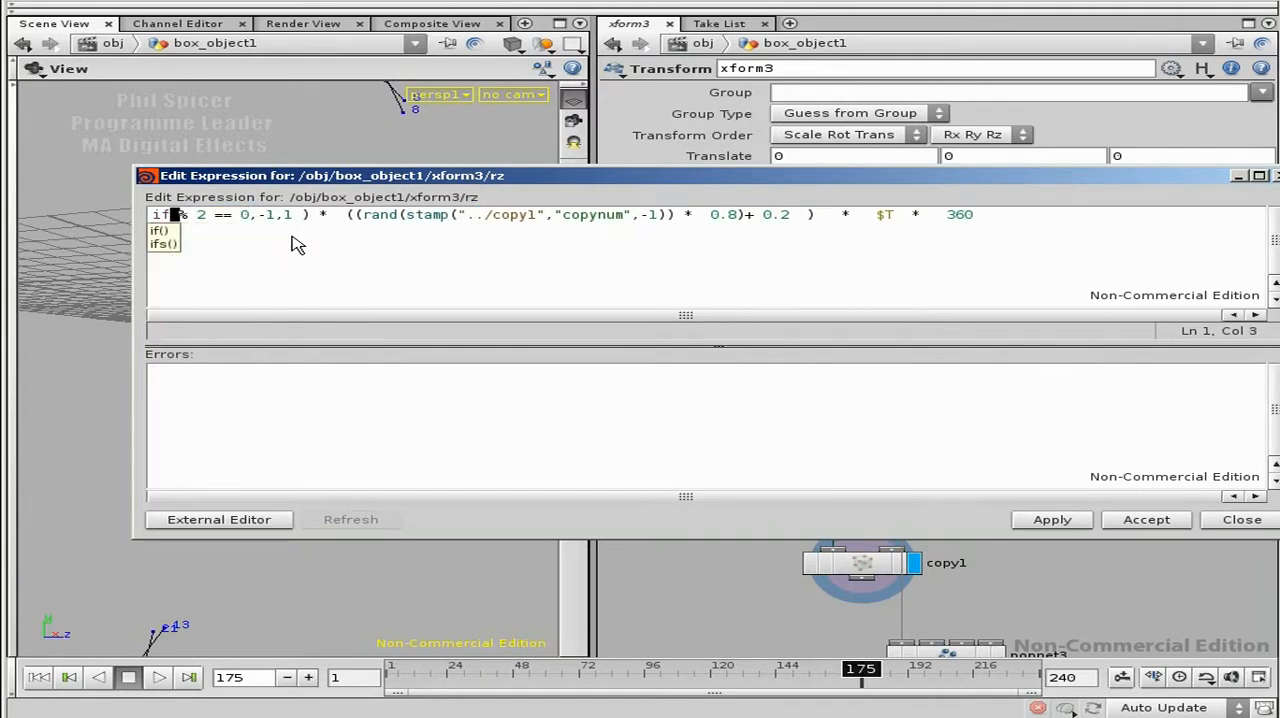
{"action": "type", "text": "(stamp(\"\")"}
{"action": "key", "text": "Left"}
{"action": "type", "text": "\"\""}
{"action": "key", "text": "Left"}
{"action": "type", "text": "../copy1"}
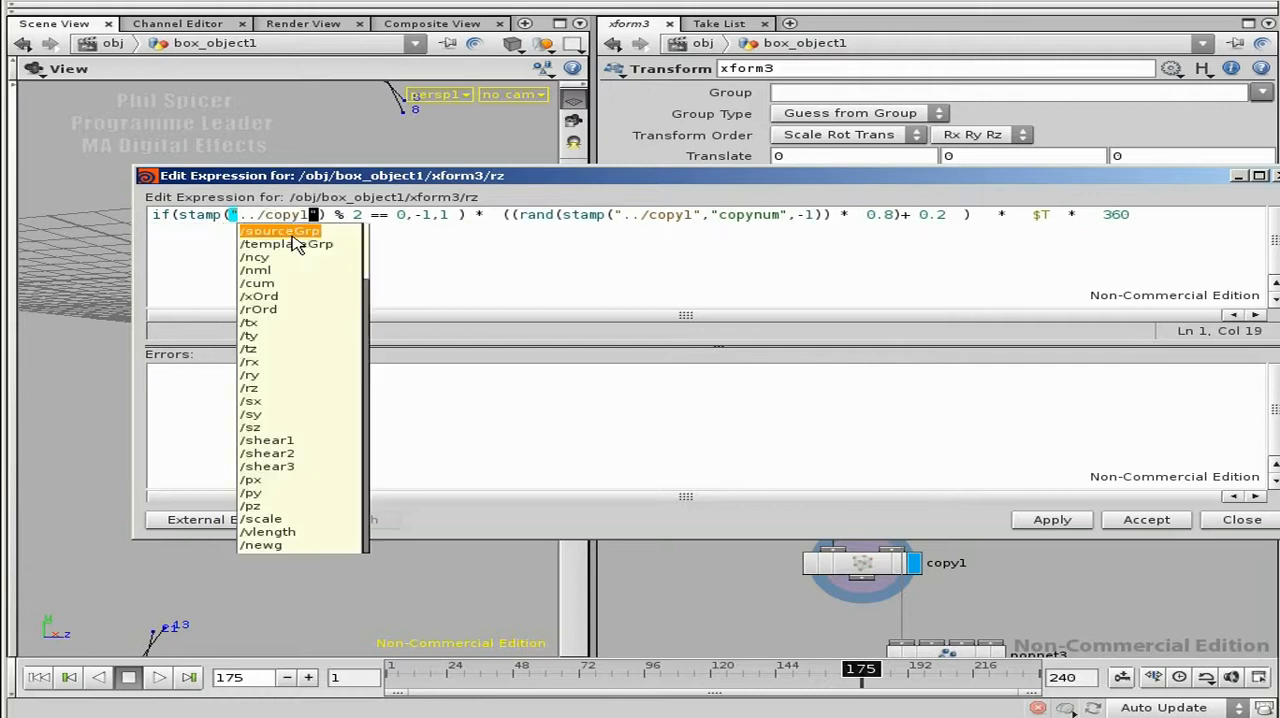
Step: Add "copynum" and -1 as the second and third arguments of the new stamp function
{"action": "key", "text": "Right"}
{"action": "type", "text": ",\"cop"}
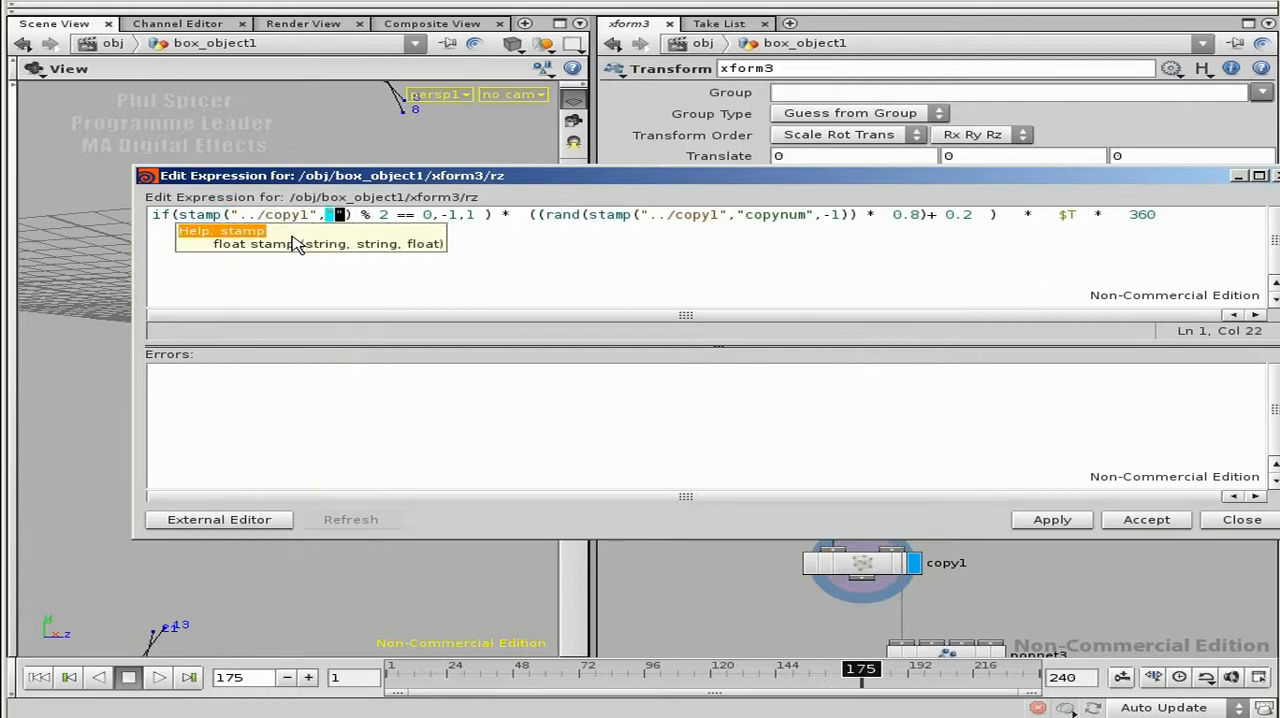
{"action": "type", "text": "ynum"}
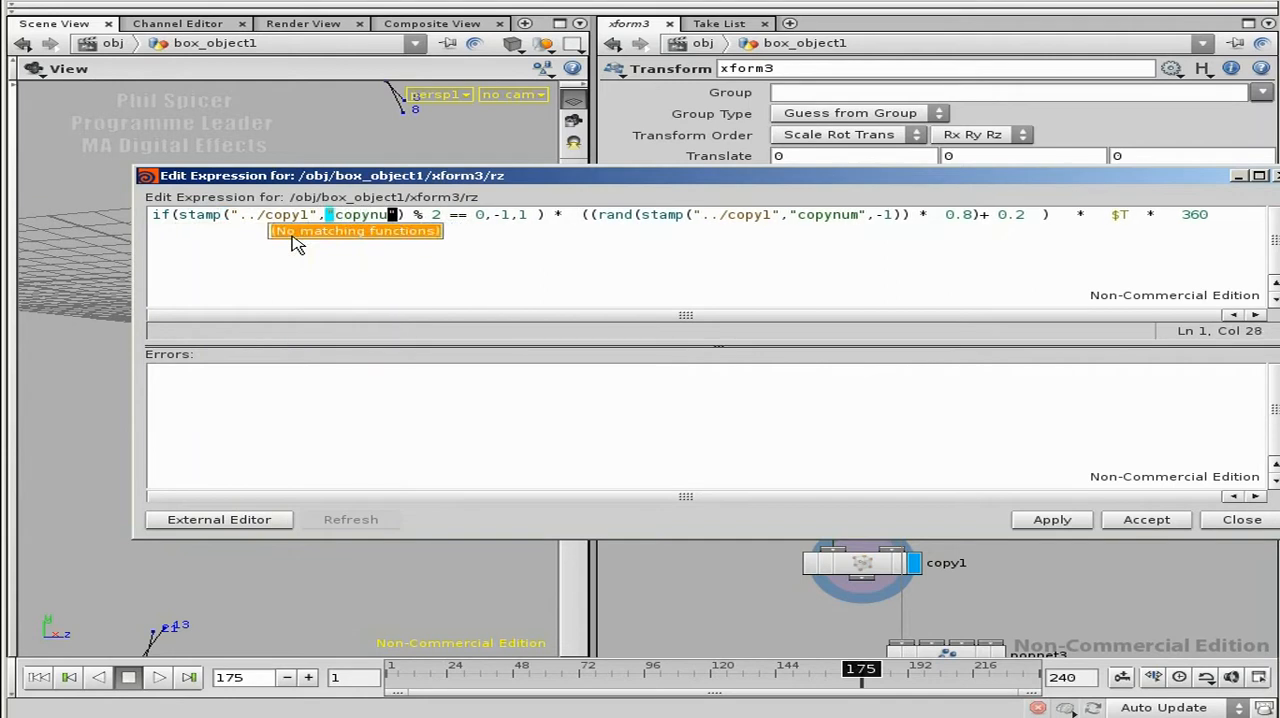
{"action": "type", "text": "\",-1"}
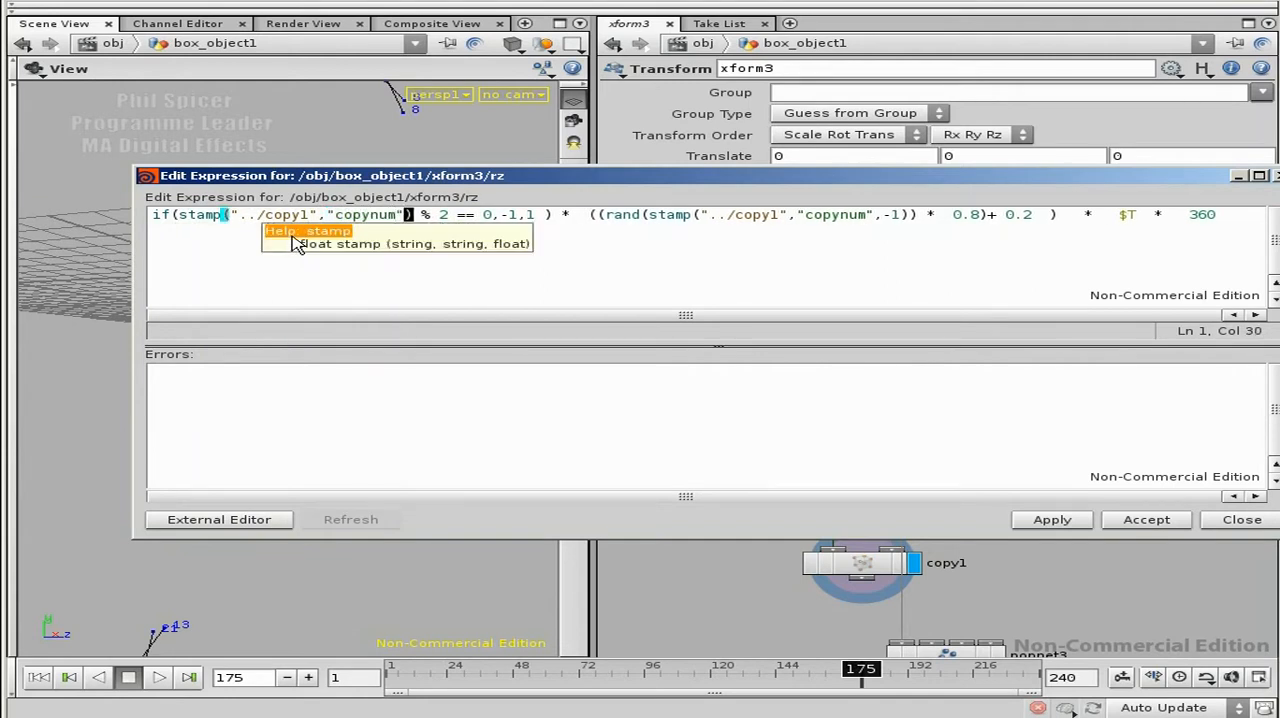
{"action": "key", "text": "Left"}
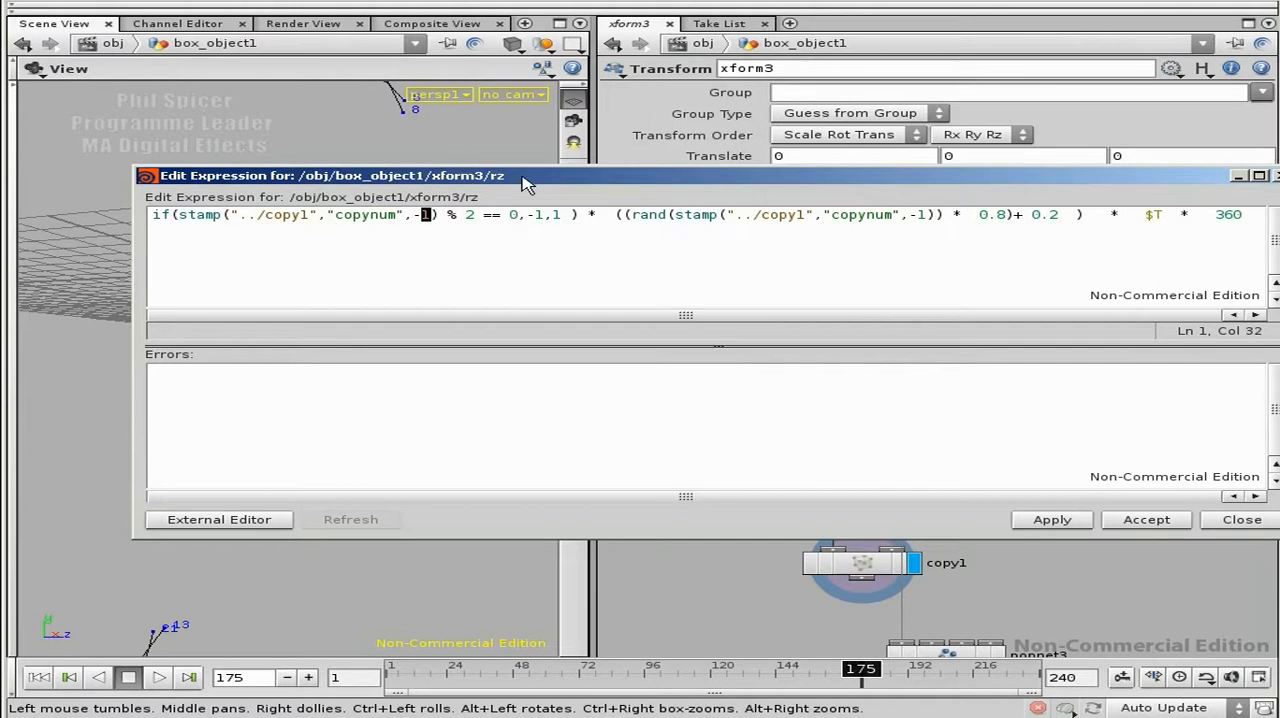
Step: Apply and accept the edited Z rotation expression, and switch xform3's Rotate field to its evaluated value
{"action": "left_click_drag", "start_coordinate": [530, 177], "coordinate": [435, 176]}
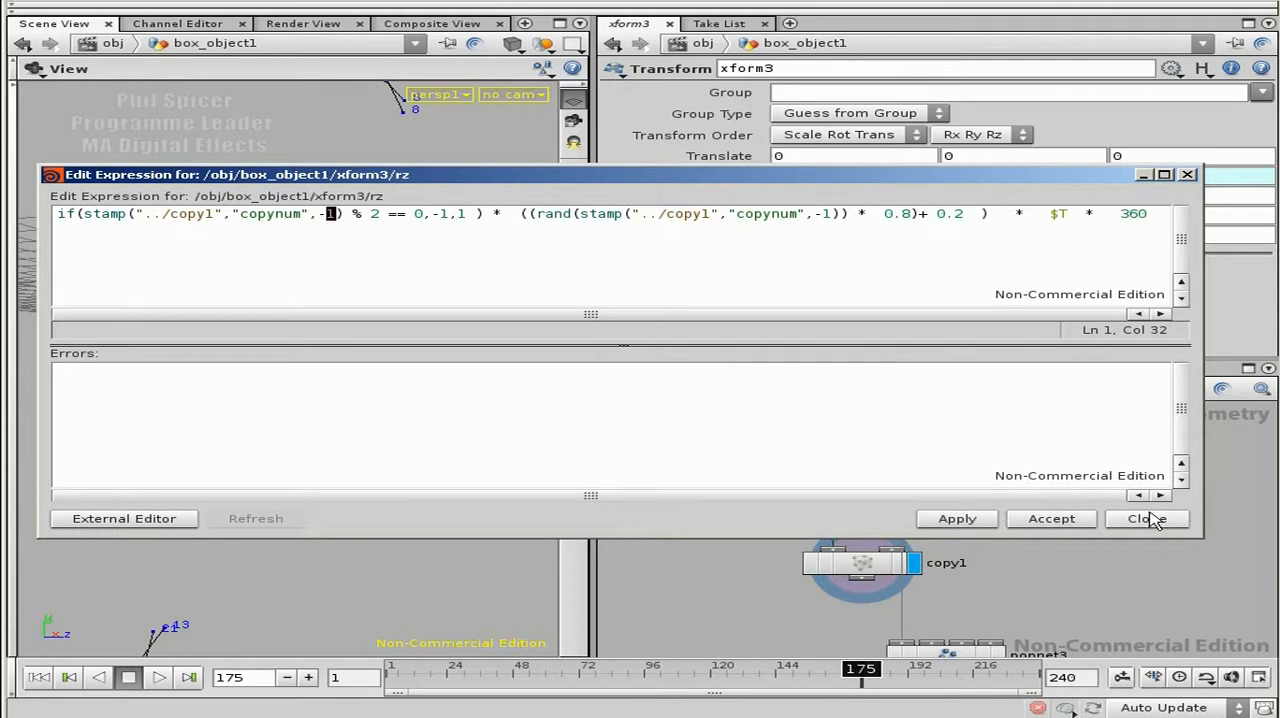
{"action": "left_click", "coordinate": [964, 522]}
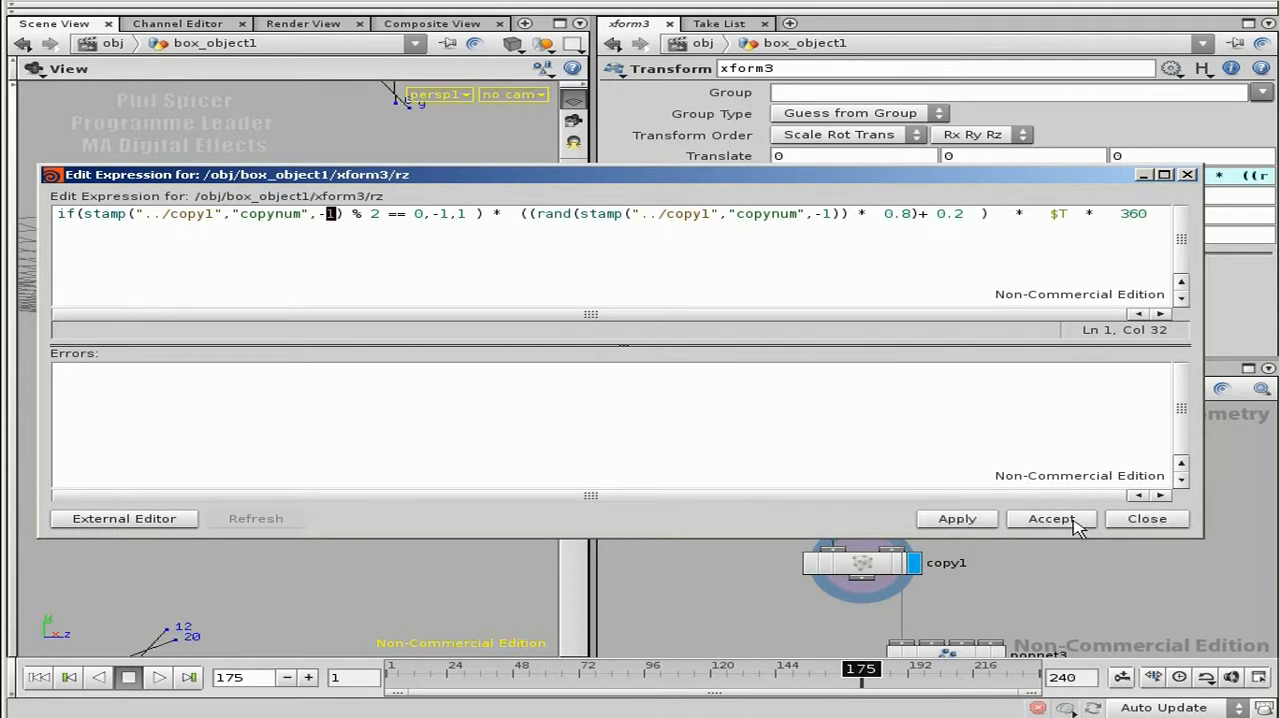
{"action": "left_click", "coordinate": [1074, 525]}
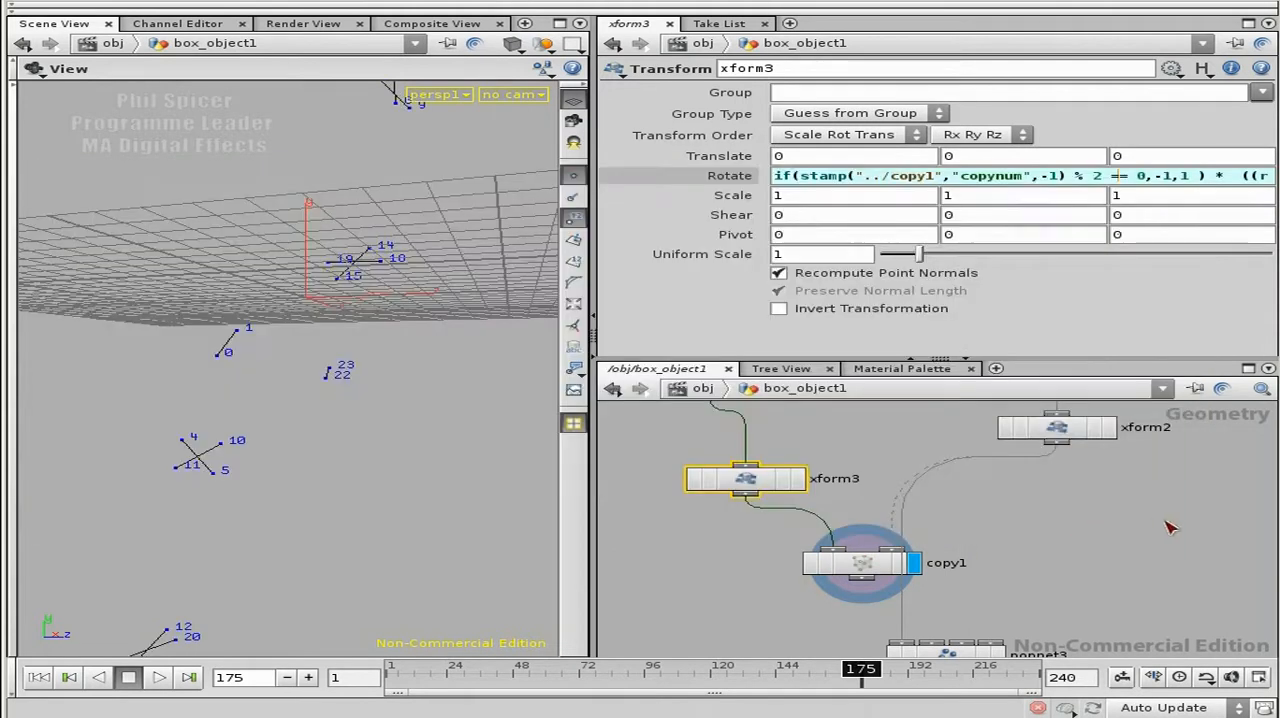
{"action": "left_click", "coordinate": [902, 178]}
{"action": "key", "text": "alt+e"}
{"action": "left_click", "coordinate": [1187, 174]}
{"action": "left_click", "coordinate": [724, 184]}
Step: Display xform3 alone, play its animation from frame 1 while viewing the line, and rewind to frame 1
{"action": "left_click", "coordinate": [41, 680]}
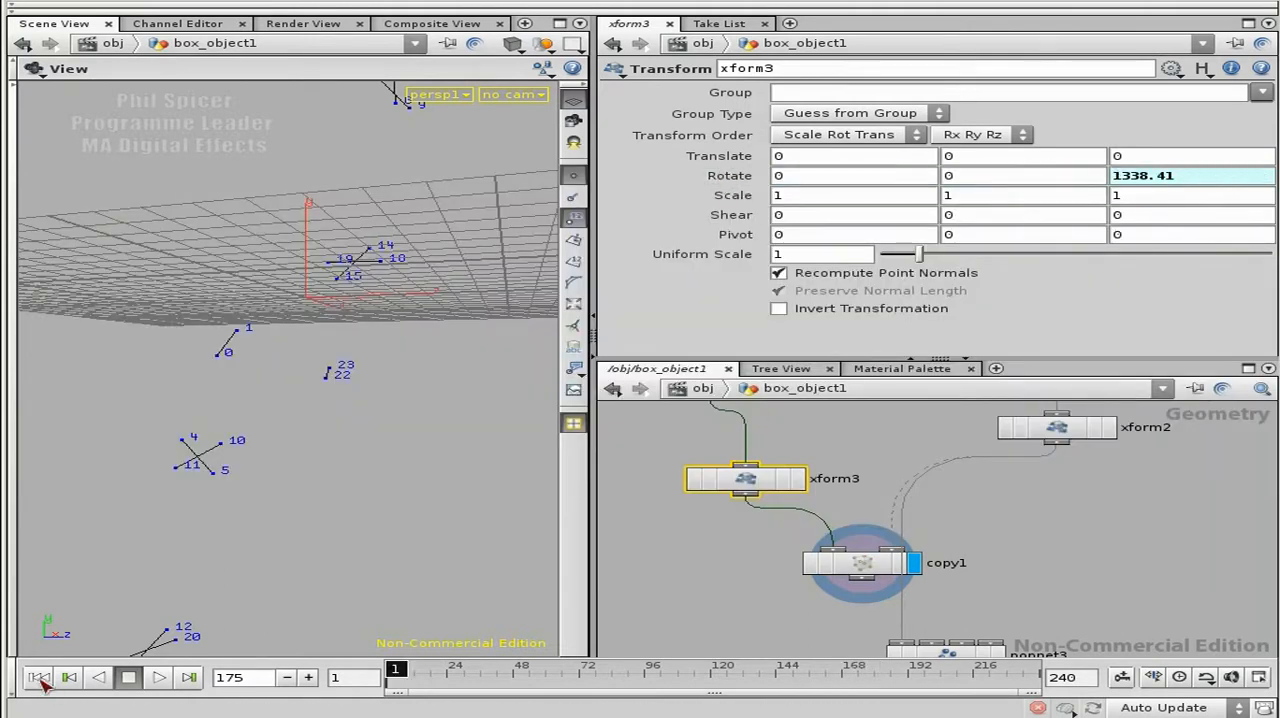
{"action": "left_click", "coordinate": [797, 479]}
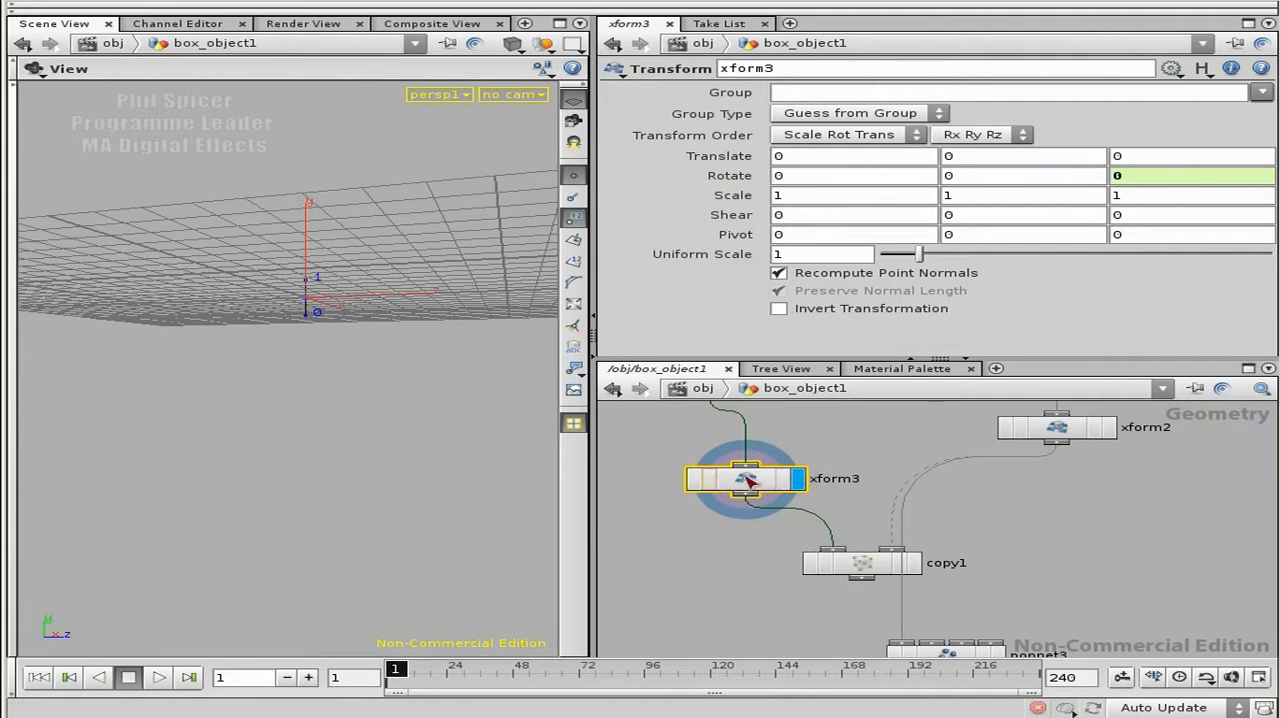
{"action": "left_click", "coordinate": [159, 678]}
{"action": "left_click_drag", "start_coordinate": [257, 417], "coordinate": [371, 306]}
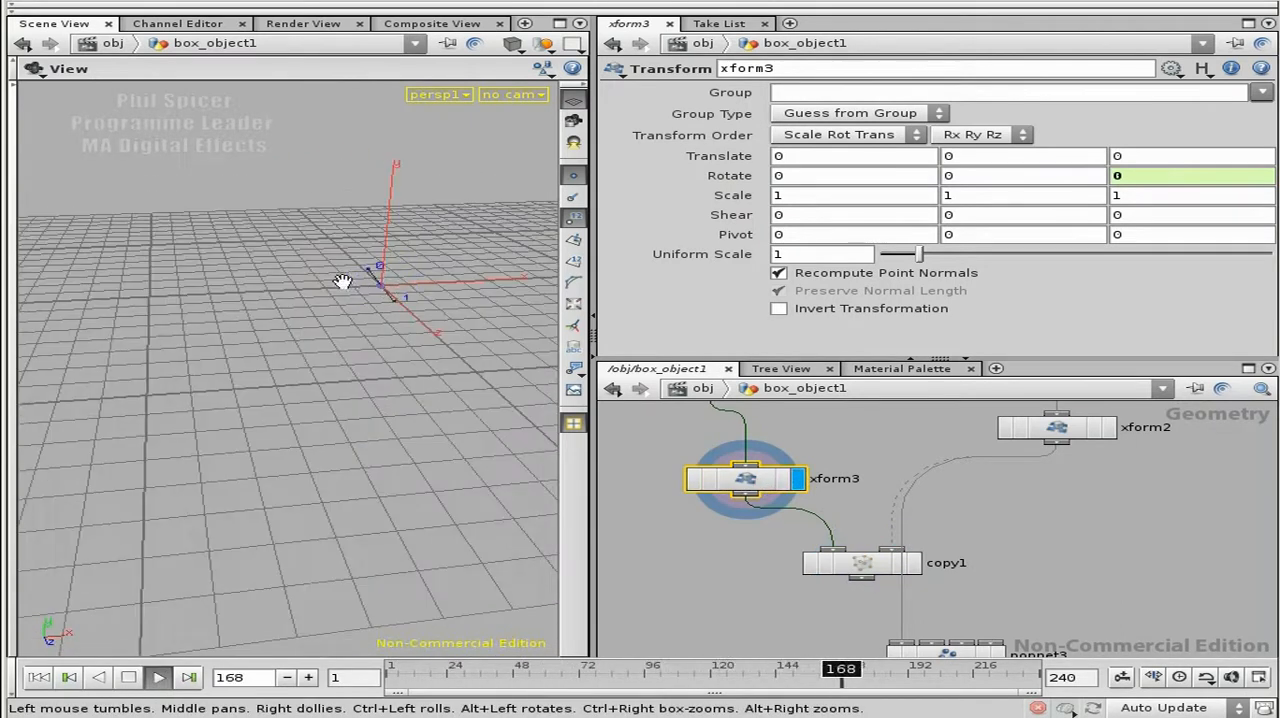
{"action": "left_click", "coordinate": [128, 678]}
{"action": "left_click", "coordinate": [50, 677]}
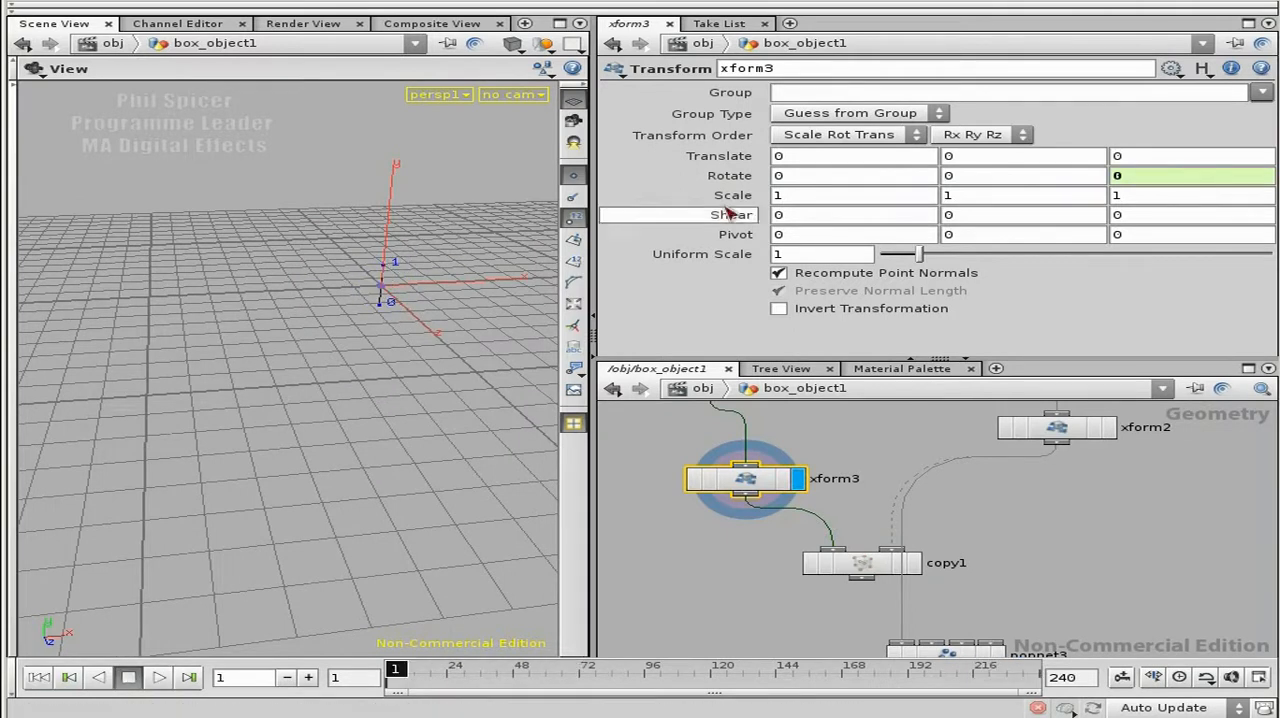
Step: Append * 0.05 to the end of xform3's Z rotation expression
{"action": "key", "text": "alt+e"}
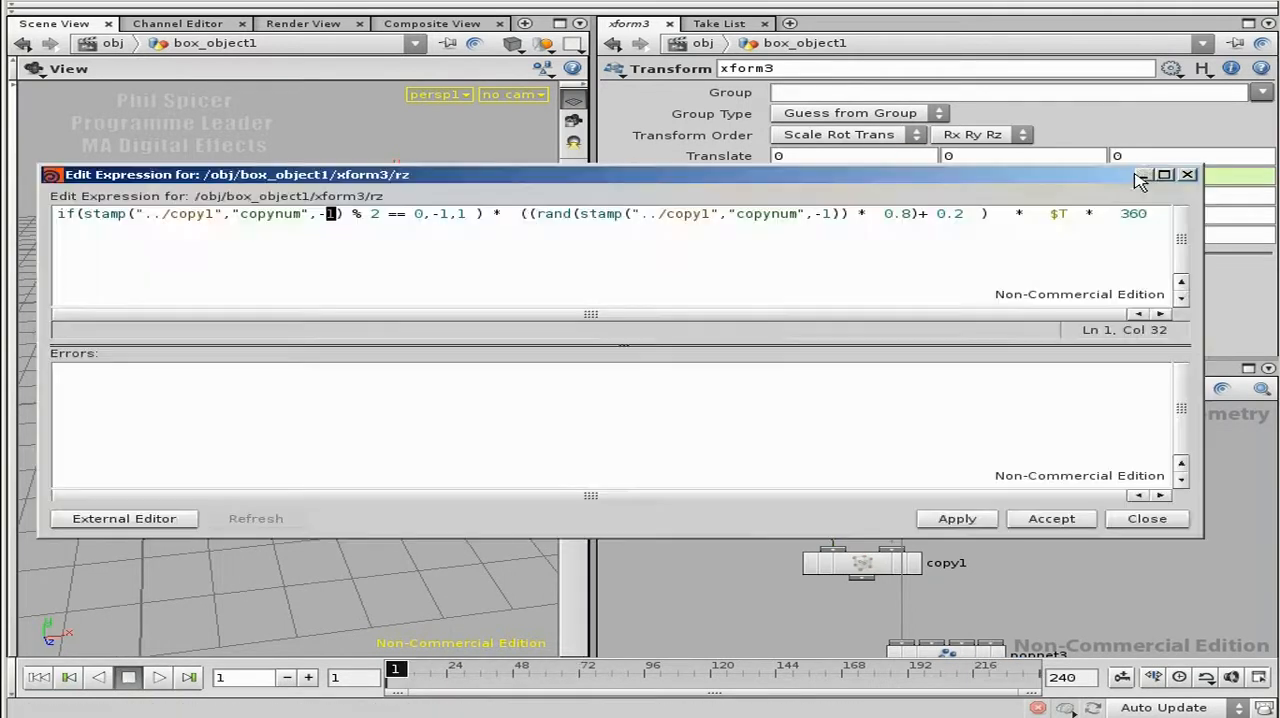
{"action": "left_click", "coordinate": [1126, 214]}
{"action": "key", "text": "End"}
{"action": "type", "text": "*  0.8)+ "}
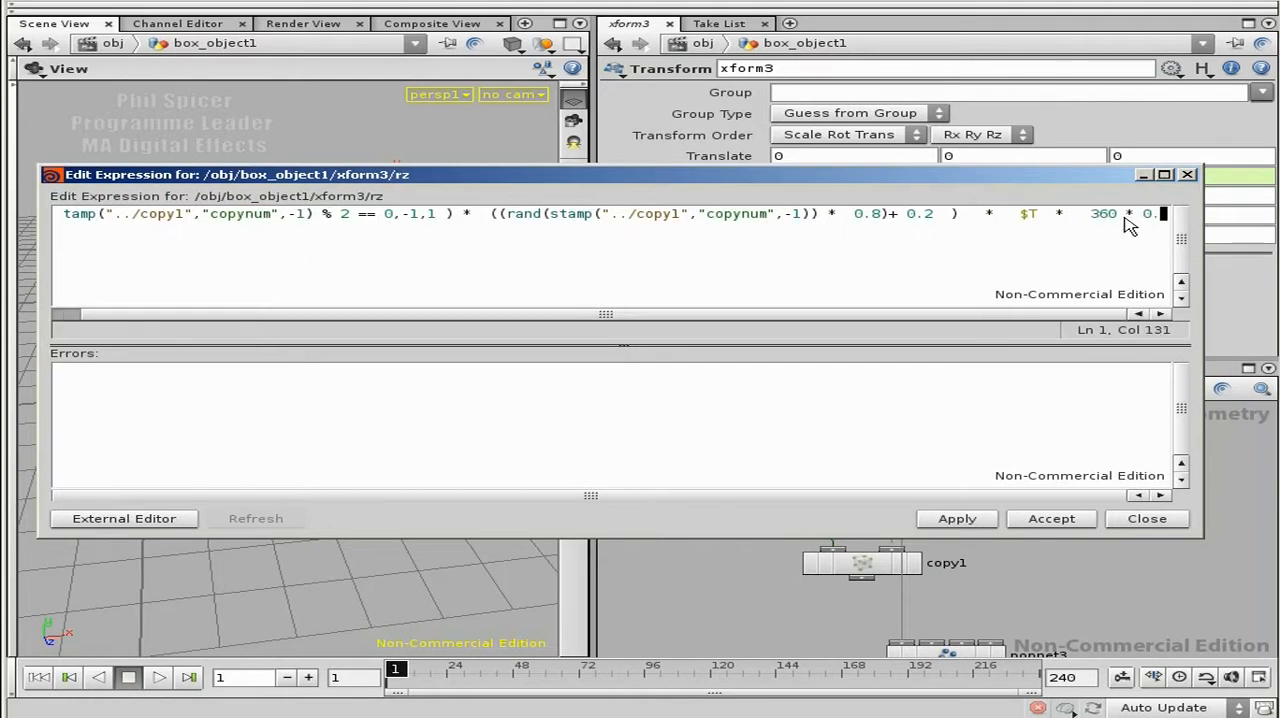
{"action": "type", "text": "05"}
{"action": "key", "text": "Return"}
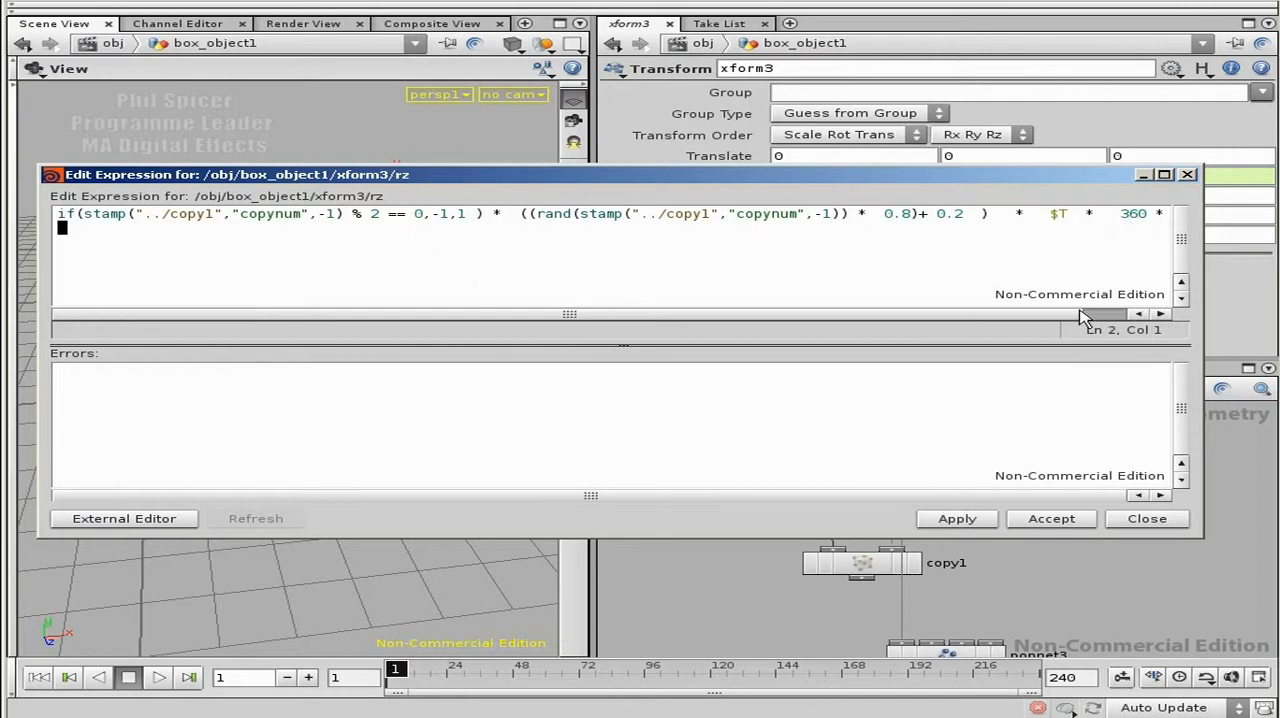
{"action": "left_click_drag", "start_coordinate": [1204, 316], "coordinate": [1274, 316]}
{"action": "left_click", "coordinate": [1207, 213]}
{"action": "type", "text": "5"}
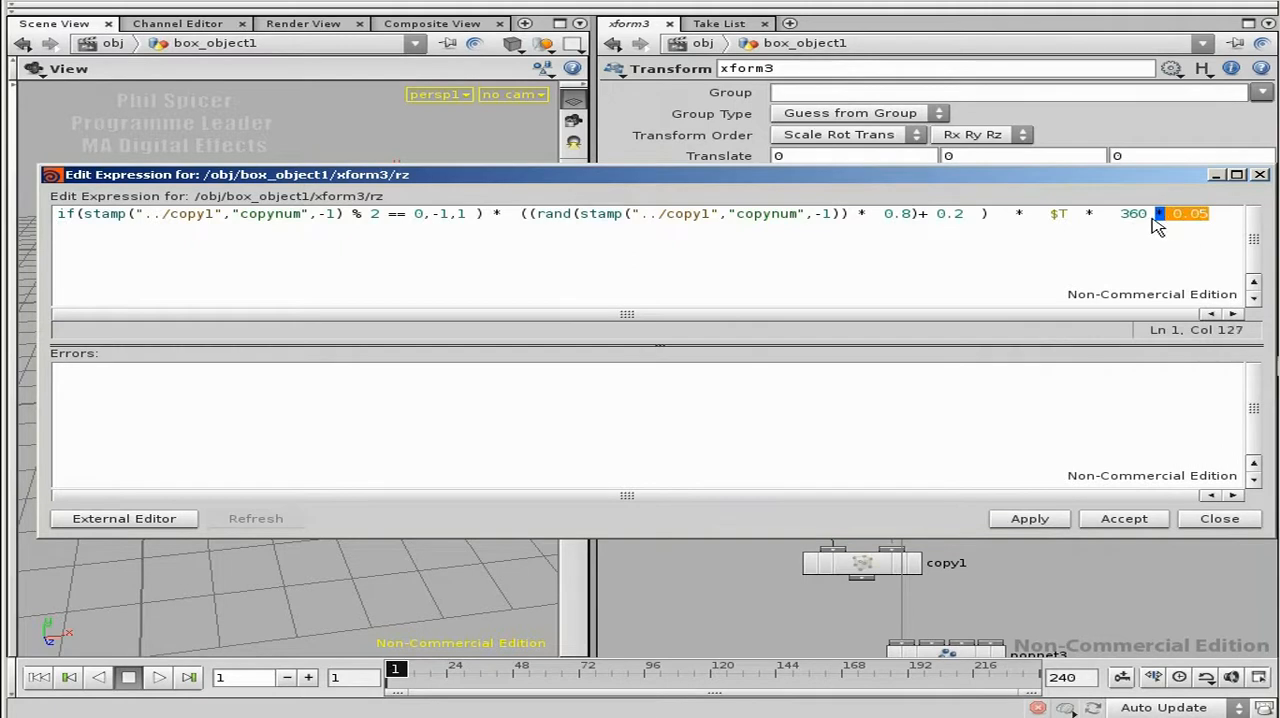
Step: Review the added factor and the $T term in the rotation expression and accept the edit
{"action": "key", "text": "Return"}
{"action": "left_click_drag", "start_coordinate": [1212, 216], "coordinate": [1165, 214]}
{"action": "left_click", "coordinate": [1177, 226]}
{"action": "double_click", "coordinate": [1060, 215]}
{"action": "left_click", "coordinate": [1213, 215]}
{"action": "left_click", "coordinate": [1126, 520]}
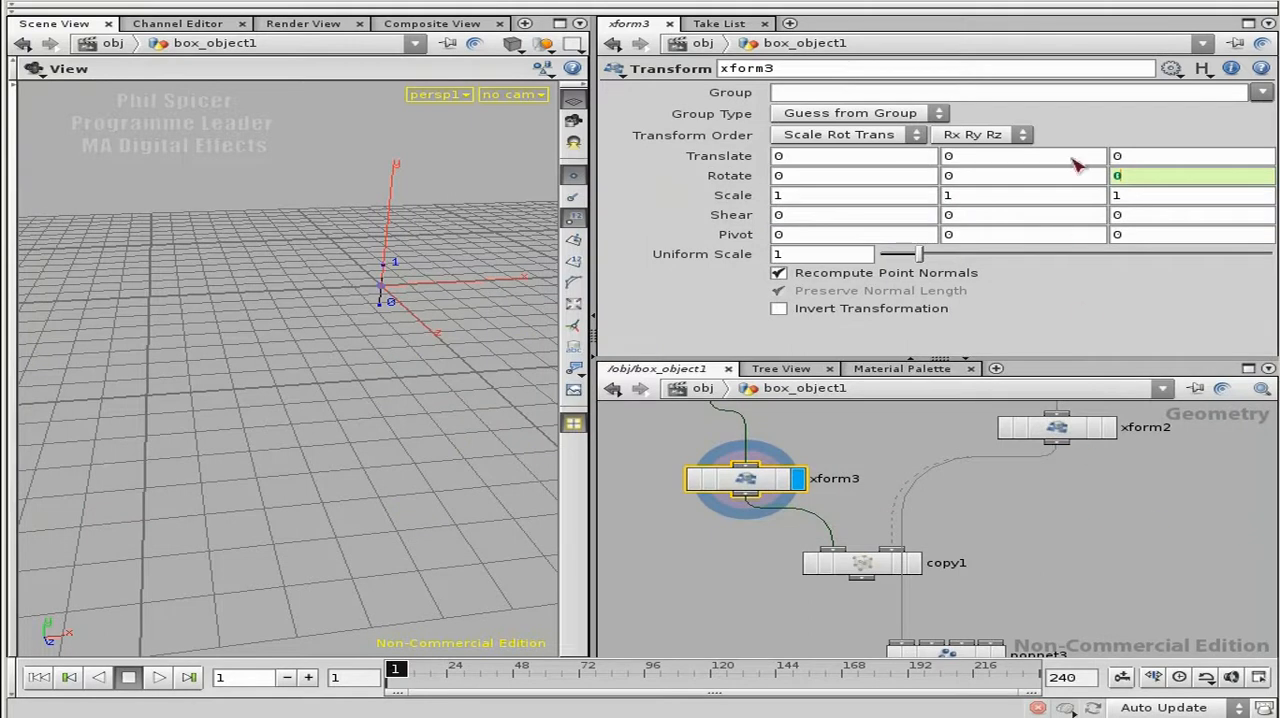
Step: Display copy1 and rewire its template input from xform2 to the sphere node above it
{"action": "left_click", "coordinate": [913, 563]}
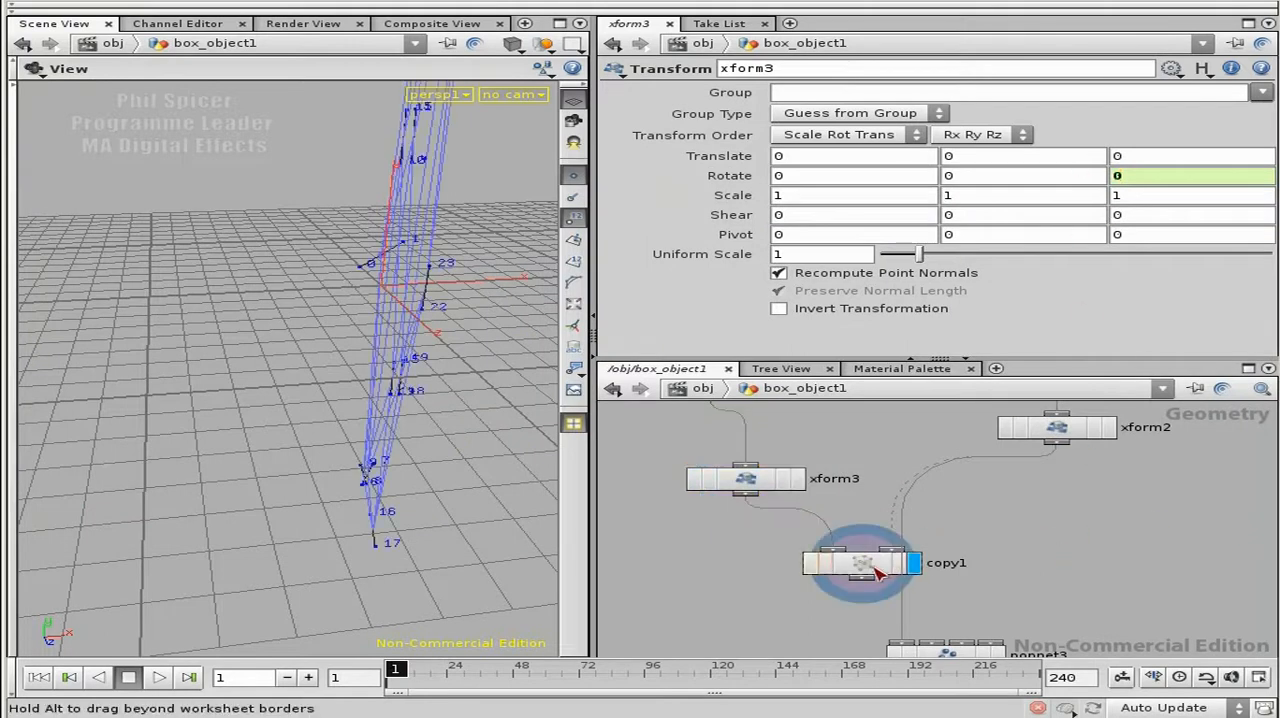
{"action": "middle_click_drag", "start_coordinate": [1140, 486], "coordinate": [1079, 560]}
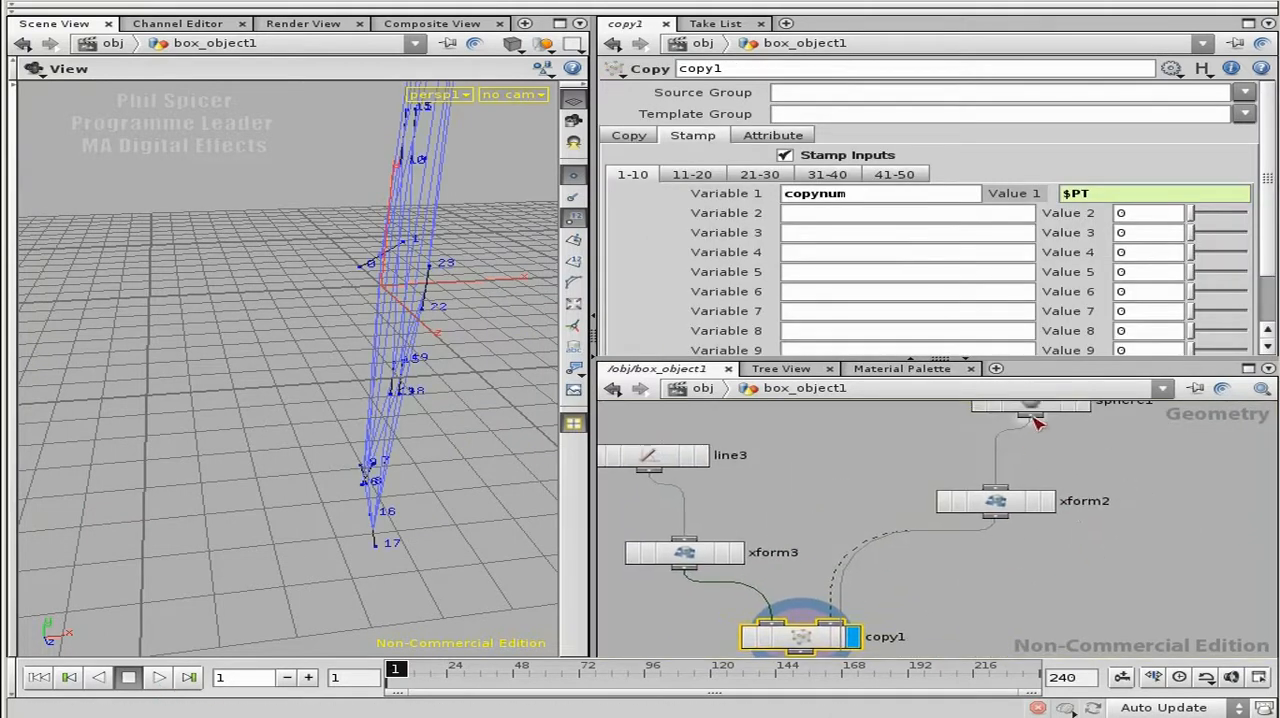
{"action": "left_click", "coordinate": [830, 621]}
{"action": "left_click_drag", "start_coordinate": [1024, 504], "coordinate": [1148, 513]}
{"action": "middle_click_drag", "start_coordinate": [899, 593], "coordinate": [915, 539]}
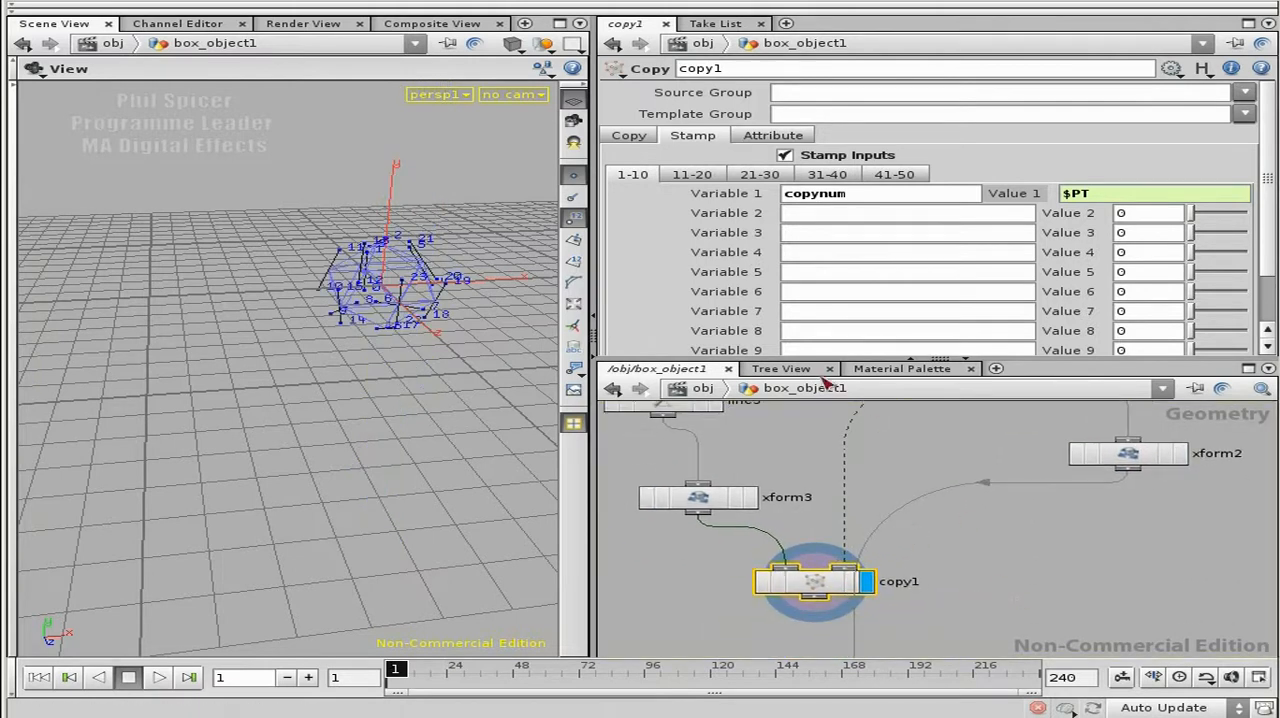
Step: Enlarge the network area and move popnet3 sideways so it is clear of copy1
{"action": "left_click_drag", "start_coordinate": [830, 360], "coordinate": [837, 240]}
{"action": "middle_click_drag", "start_coordinate": [977, 552], "coordinate": [915, 430]}
{"action": "left_click_drag", "start_coordinate": [848, 519], "coordinate": [1029, 523]}
{"action": "middle_click_drag", "start_coordinate": [872, 418], "coordinate": [1002, 507]}
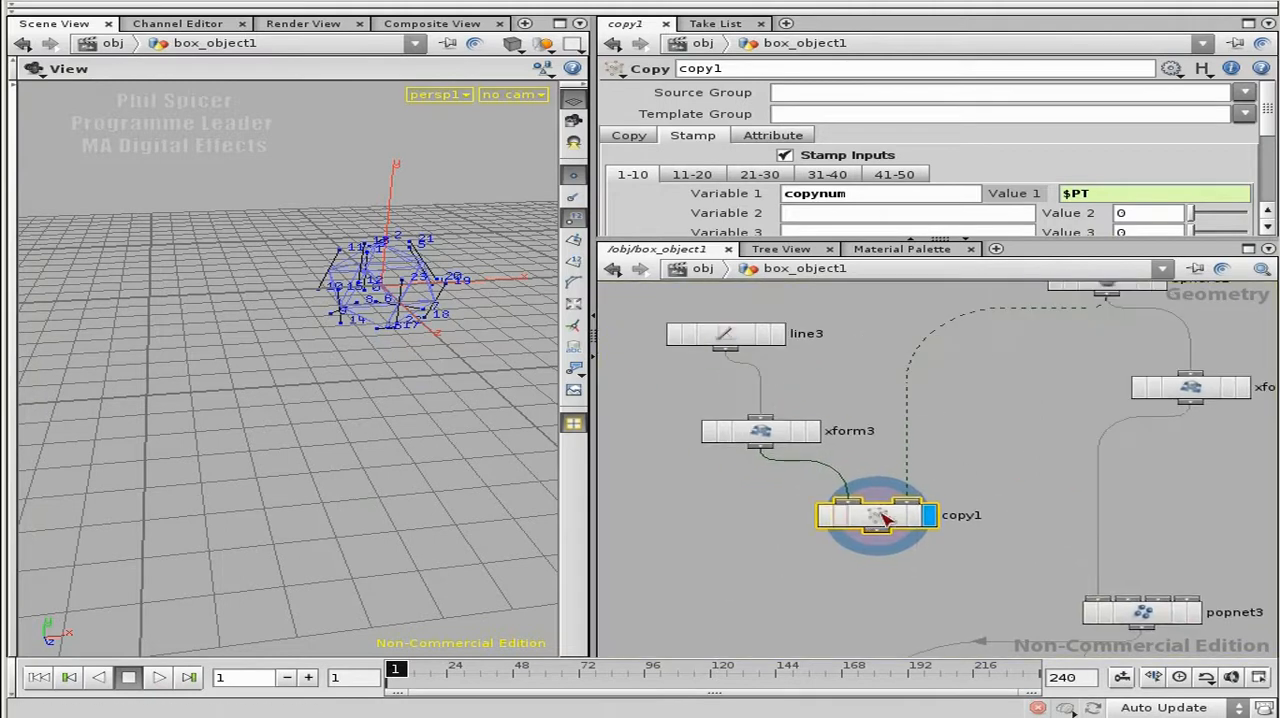
Step: Play the animation and examine the rotating lines on the sphere's points from several angles, stopping at frame 77
{"action": "left_click", "coordinate": [158, 680]}
{"action": "right_click_drag", "start_coordinate": [363, 171], "coordinate": [531, 217]}
{"action": "middle_click_drag", "start_coordinate": [531, 217], "coordinate": [231, 394]}
{"action": "right_click_drag", "start_coordinate": [231, 394], "coordinate": [388, 369]}
{"action": "middle_click_drag", "start_coordinate": [388, 369], "coordinate": [280, 402]}
{"action": "left_click_drag", "start_coordinate": [286, 406], "coordinate": [271, 277]}
{"action": "right_click_drag", "start_coordinate": [365, 302], "coordinate": [287, 333]}
{"action": "left_click_drag", "start_coordinate": [287, 333], "coordinate": [352, 386]}
{"action": "left_click", "coordinate": [158, 678]}
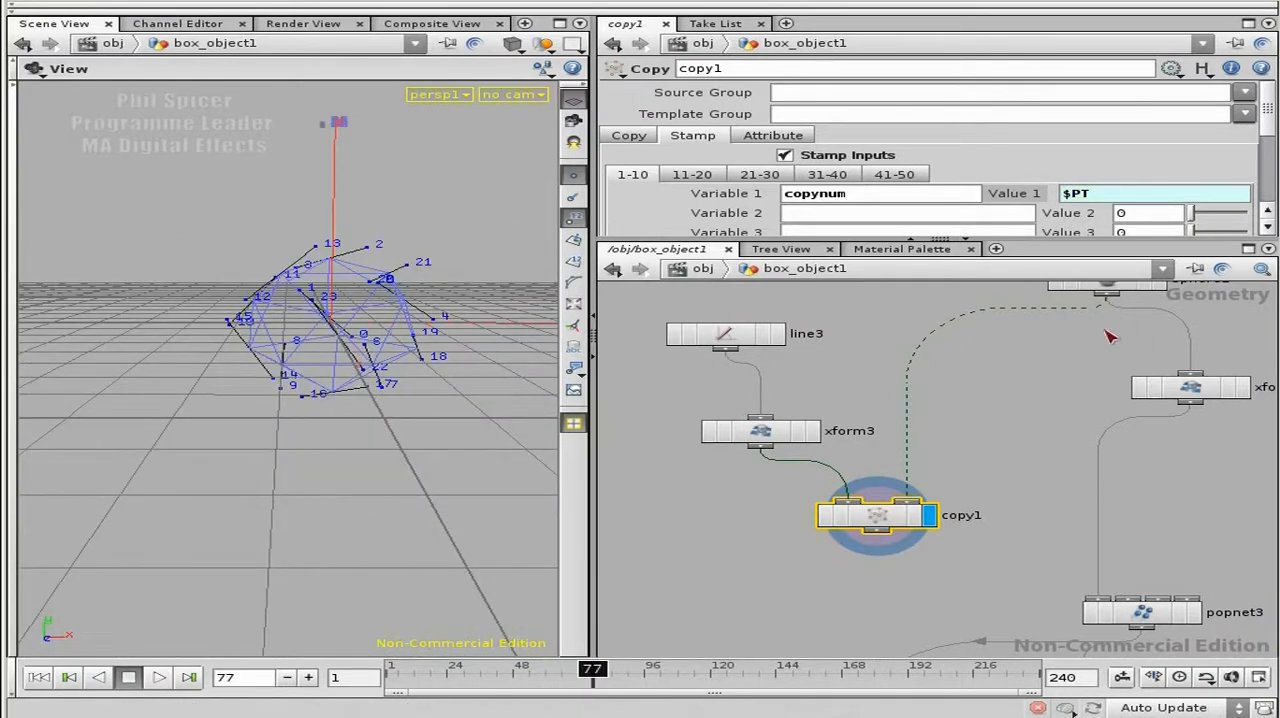
{"action": "middle_click_drag", "start_coordinate": [1040, 515], "coordinate": [1018, 474]}
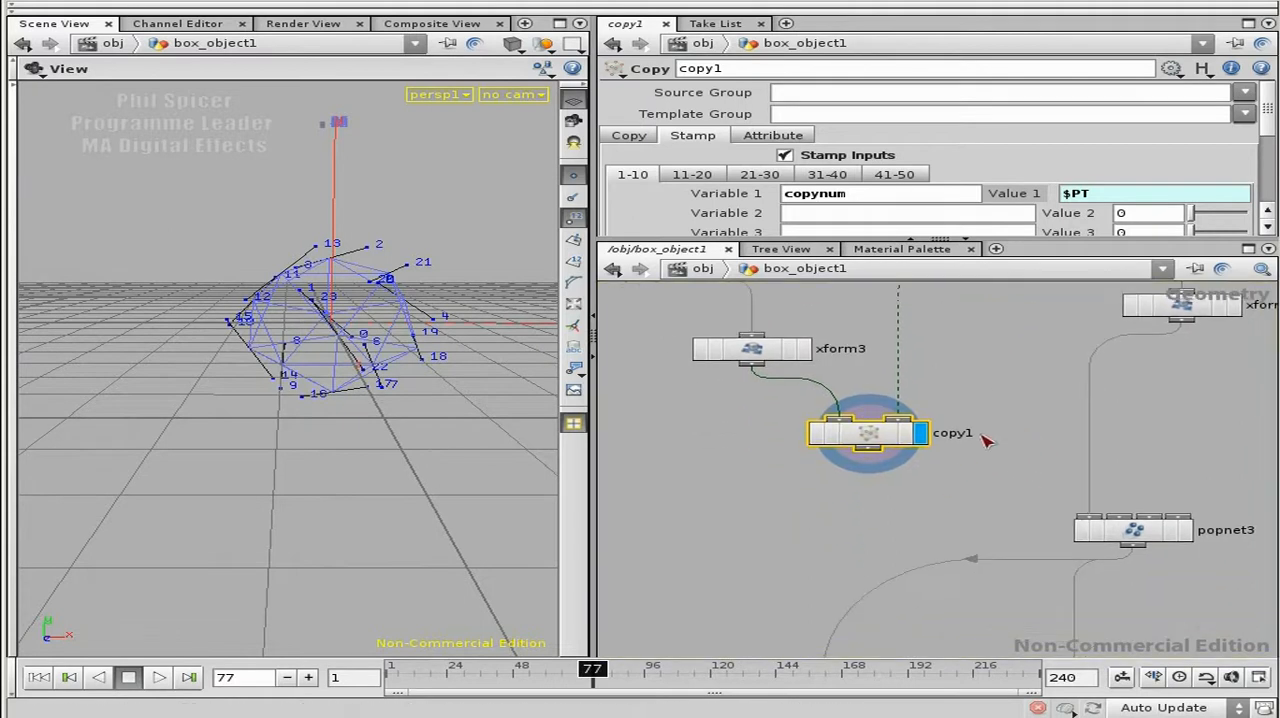
Step: Connect copy1's output to popnet3's first input and place popnet3 below copy1, centred above add3 and add4
{"action": "left_click_drag", "start_coordinate": [868, 451], "coordinate": [1090, 517]}
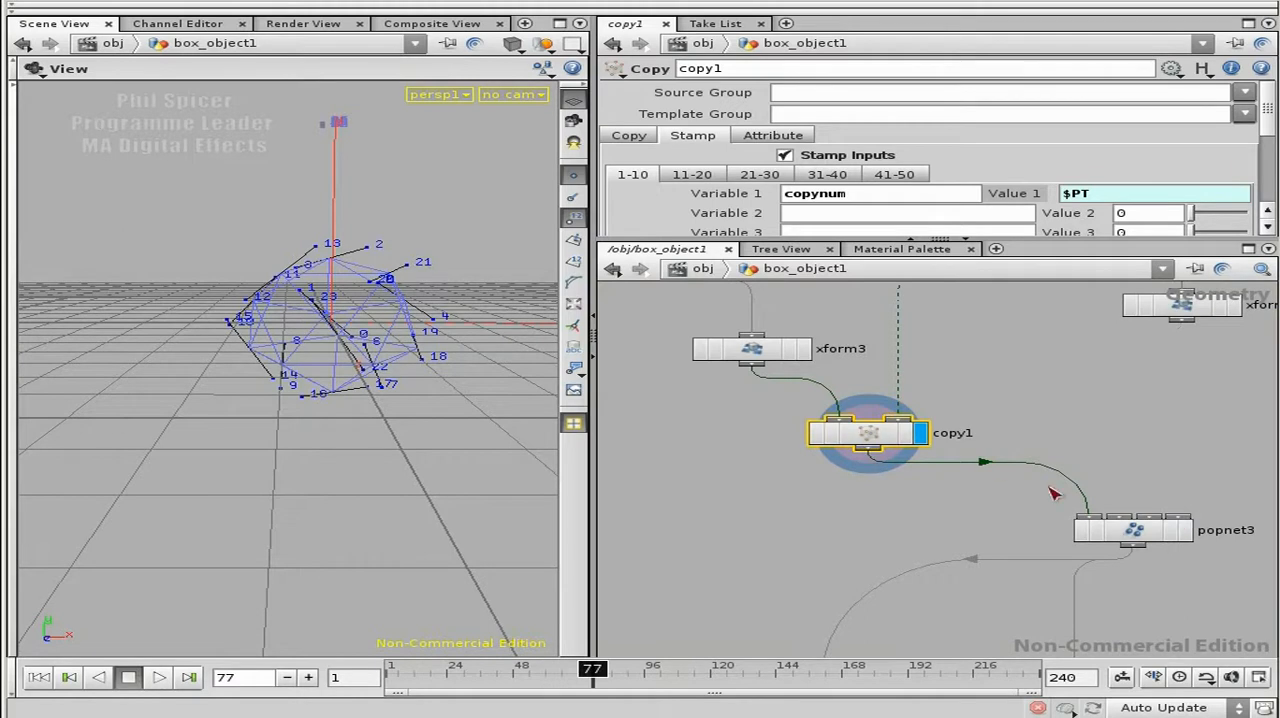
{"action": "middle_click_drag", "start_coordinate": [1145, 535], "coordinate": [1077, 360]}
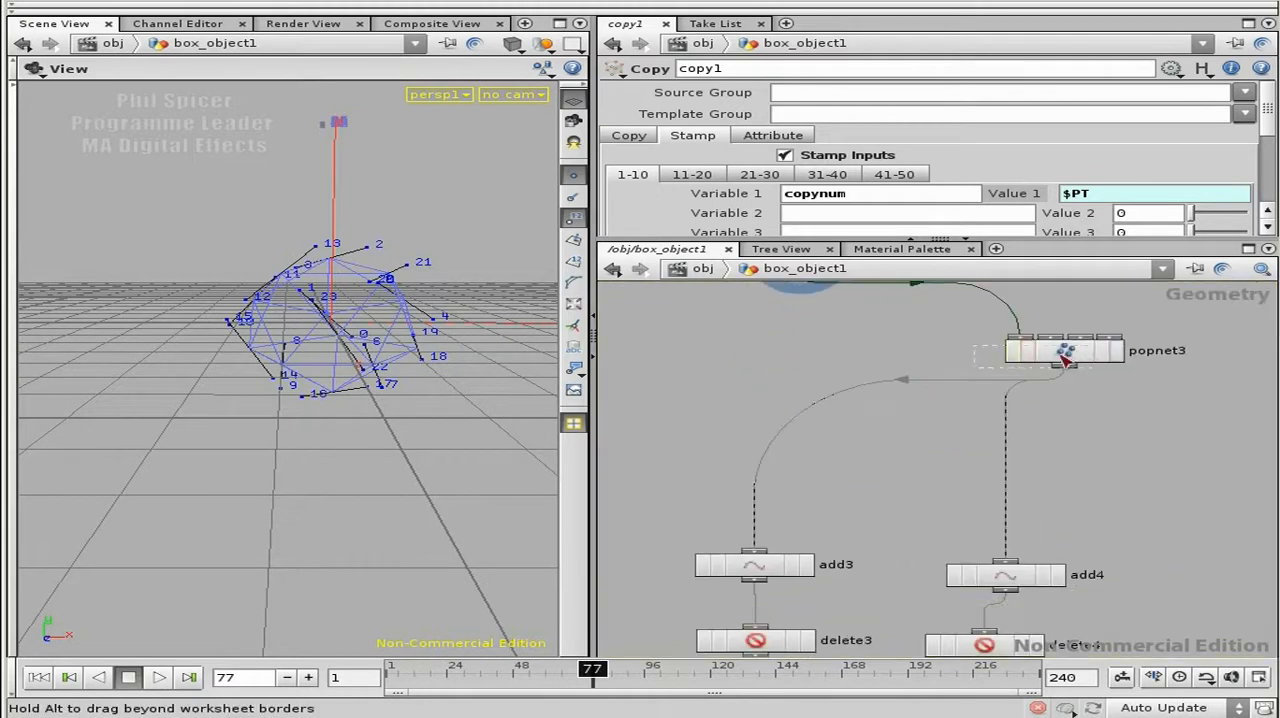
{"action": "left_click_drag", "start_coordinate": [1075, 355], "coordinate": [896, 425]}
{"action": "middle_click_drag", "start_coordinate": [905, 428], "coordinate": [940, 460]}
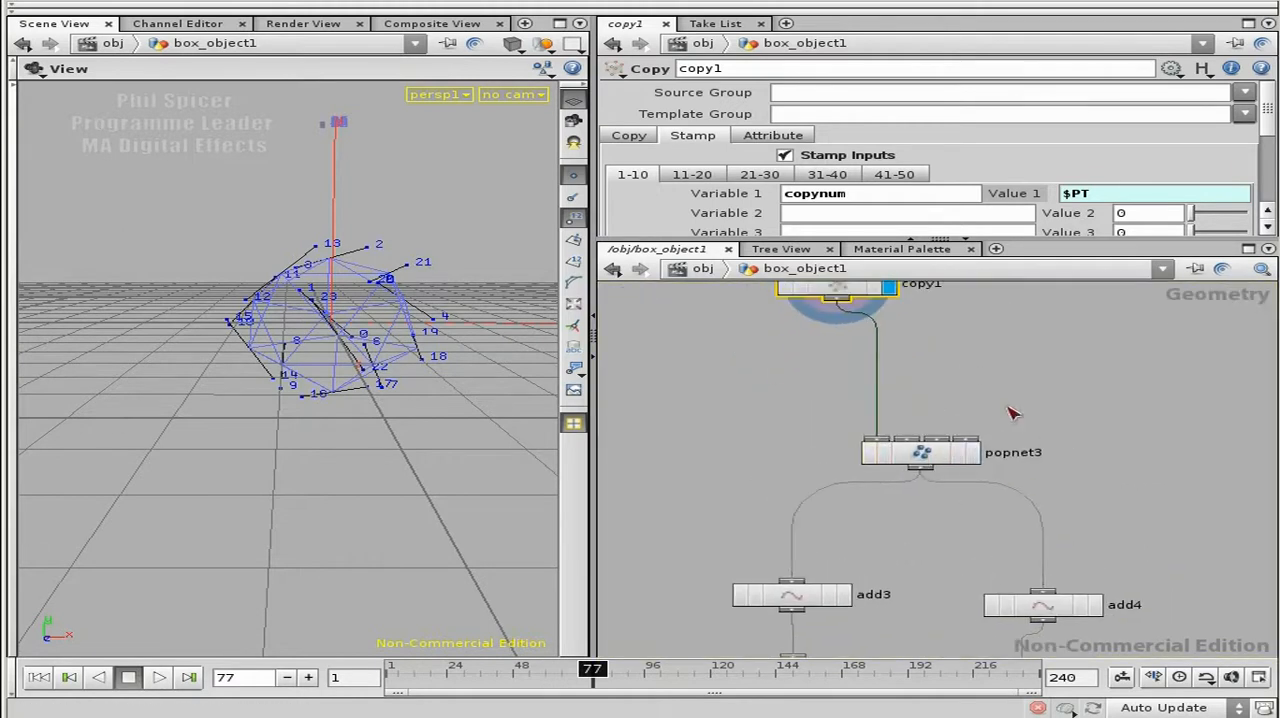
Step: Clear the source group of source1 inside popnet3 and display the result of source1
{"action": "double_click", "coordinate": [921, 452]}
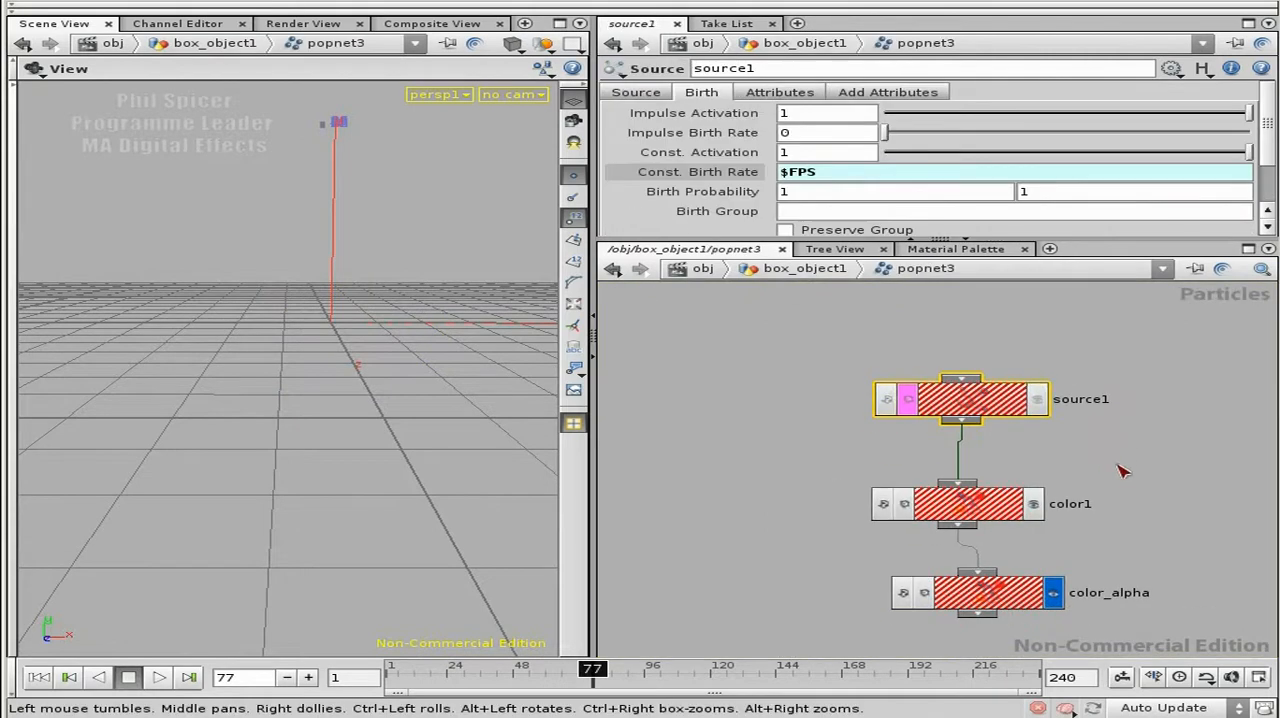
{"action": "left_click", "coordinate": [640, 92]}
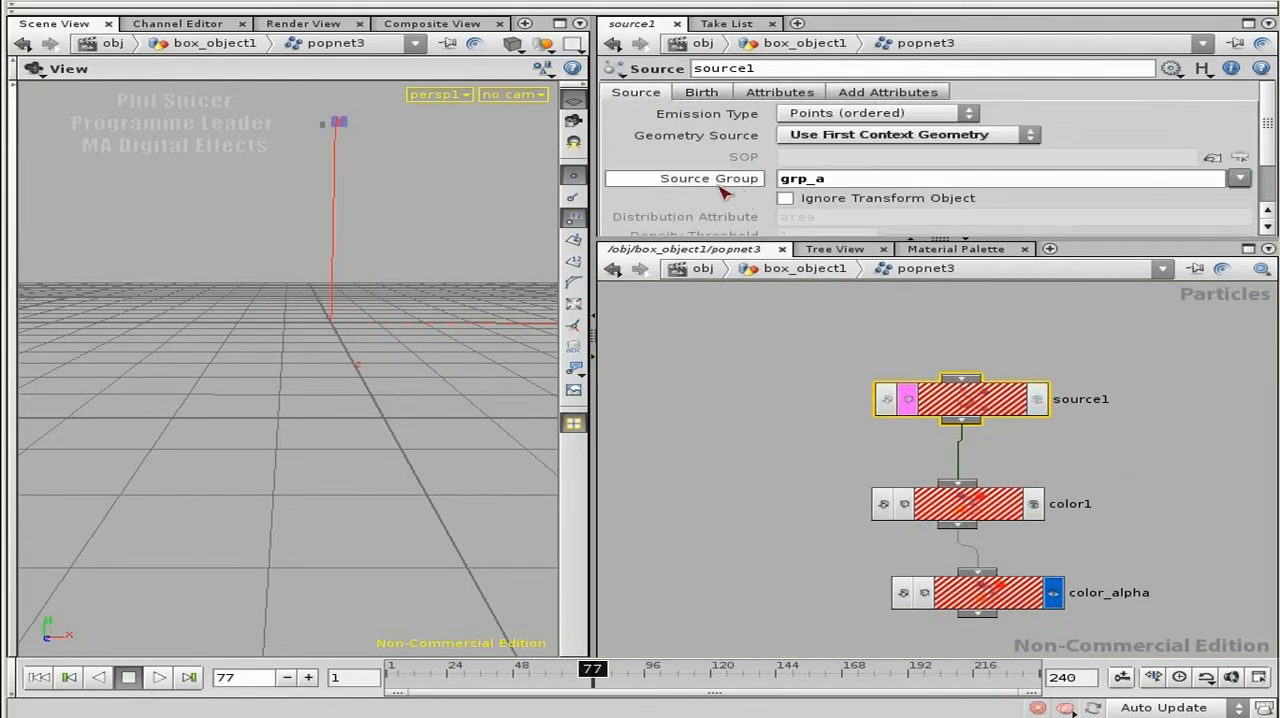
{"action": "left_click_drag", "start_coordinate": [849, 180], "coordinate": [779, 186]}
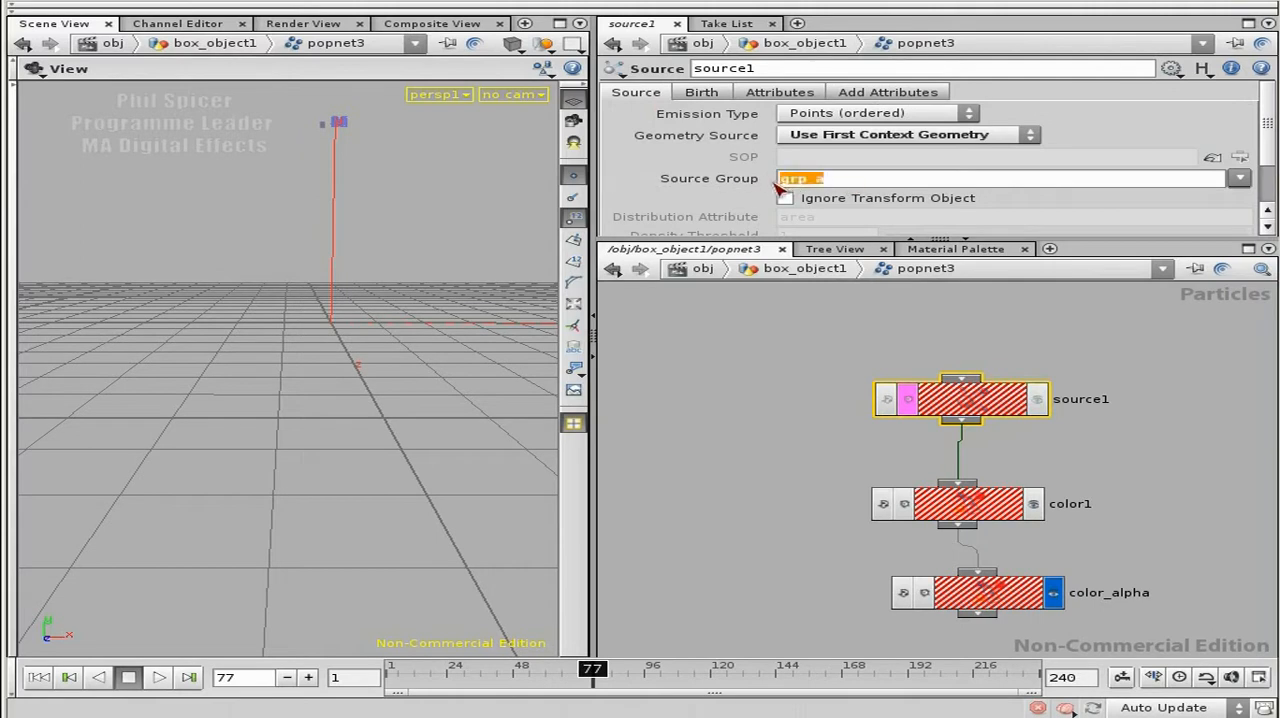
{"action": "key", "text": "BackSpace"}
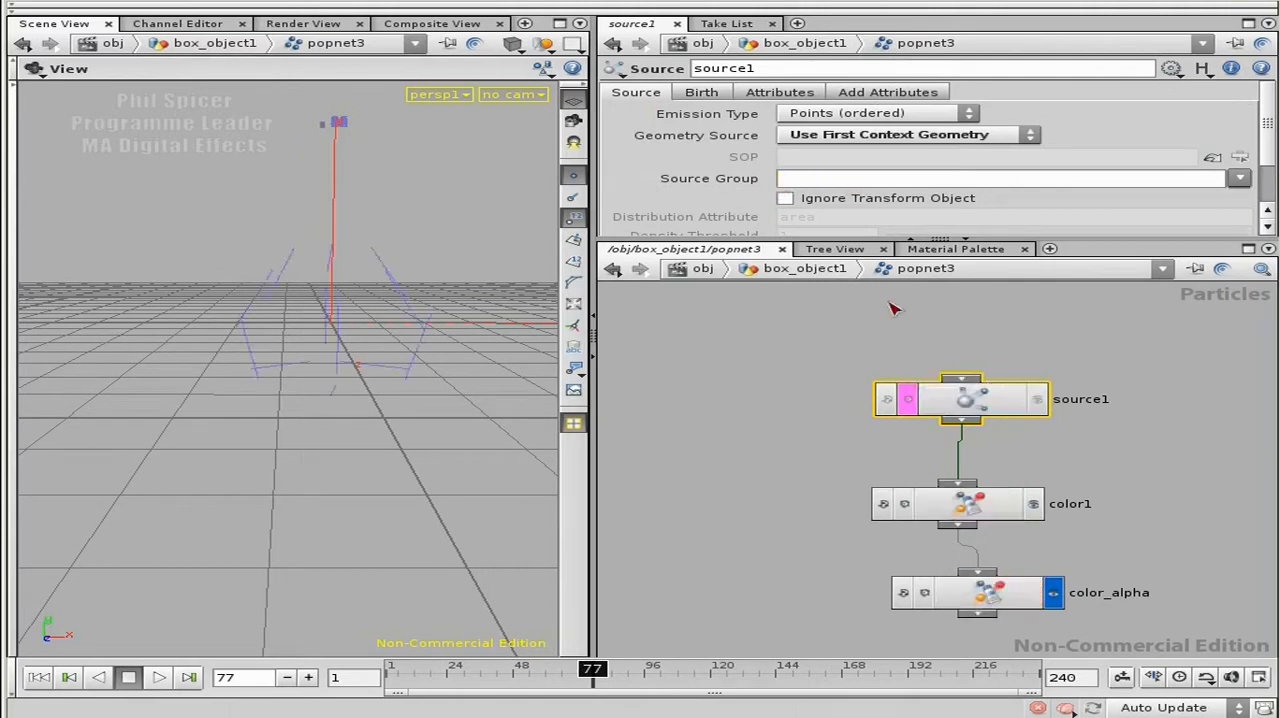
{"action": "left_click", "coordinate": [1044, 402]}
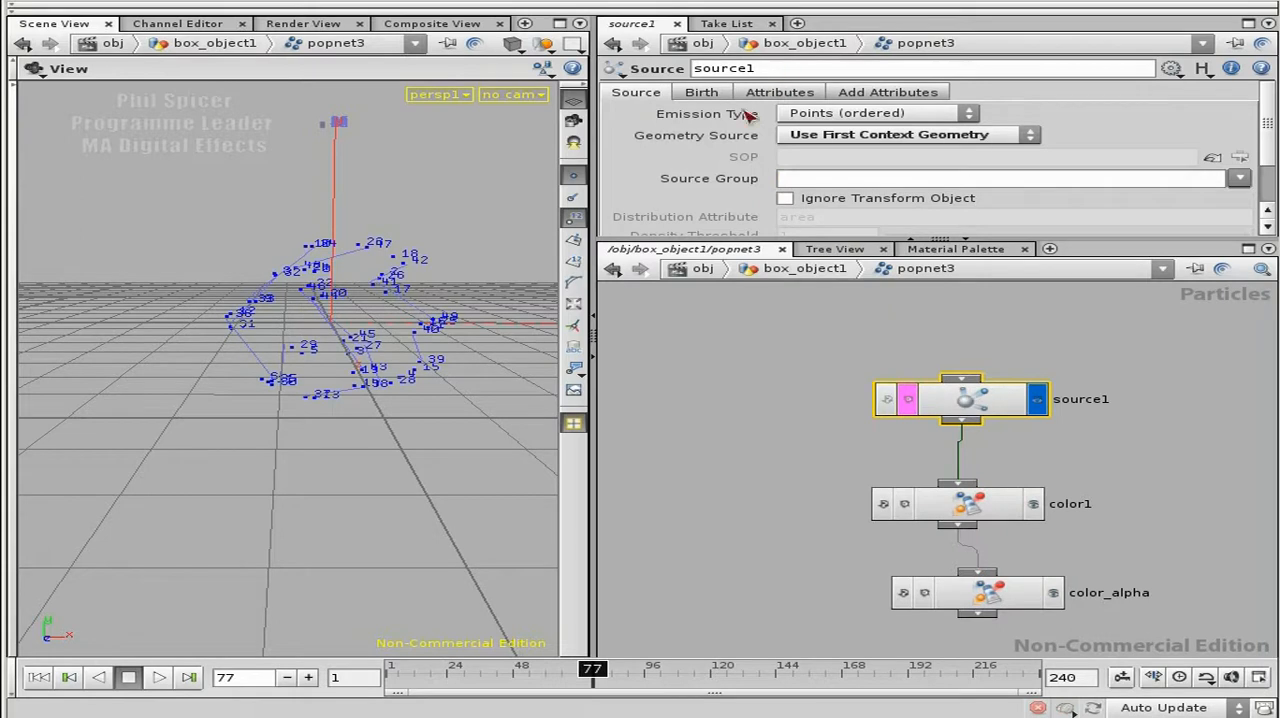
Step: Show source1's birth parameters, enlarge the parameter area to fit them all, and view the particles from above
{"action": "left_click", "coordinate": [703, 93]}
{"action": "left_click_drag", "start_coordinate": [739, 240], "coordinate": [726, 310]}
{"action": "right_click_drag", "start_coordinate": [352, 400], "coordinate": [318, 440]}
{"action": "middle_click_drag", "start_coordinate": [318, 440], "coordinate": [284, 475]}
{"action": "left_click_drag", "start_coordinate": [284, 475], "coordinate": [257, 557]}
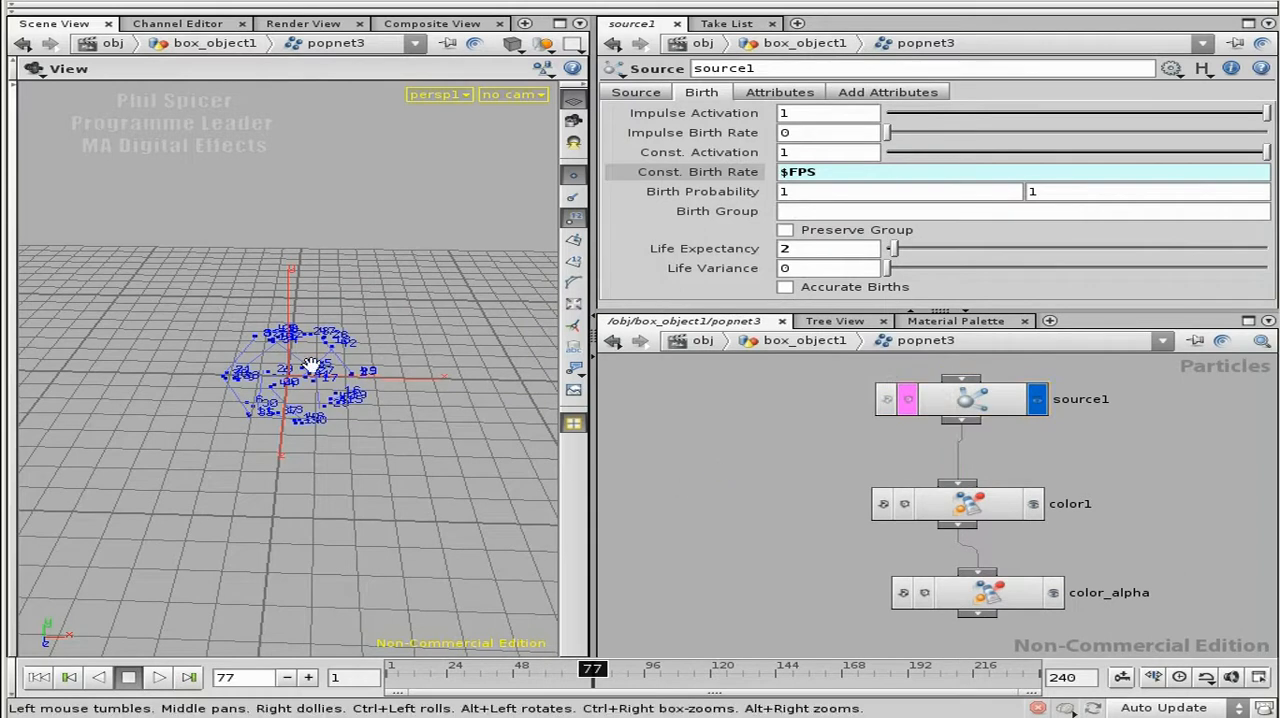
Step: Return to box_object1, display popnet3 and rewire copy1's template input from the sphere to xform2
{"action": "key", "text": "u"}
{"action": "middle_click_drag", "start_coordinate": [1098, 422], "coordinate": [1085, 530]}
{"action": "middle_click_drag", "start_coordinate": [1073, 459], "coordinate": [1043, 545]}
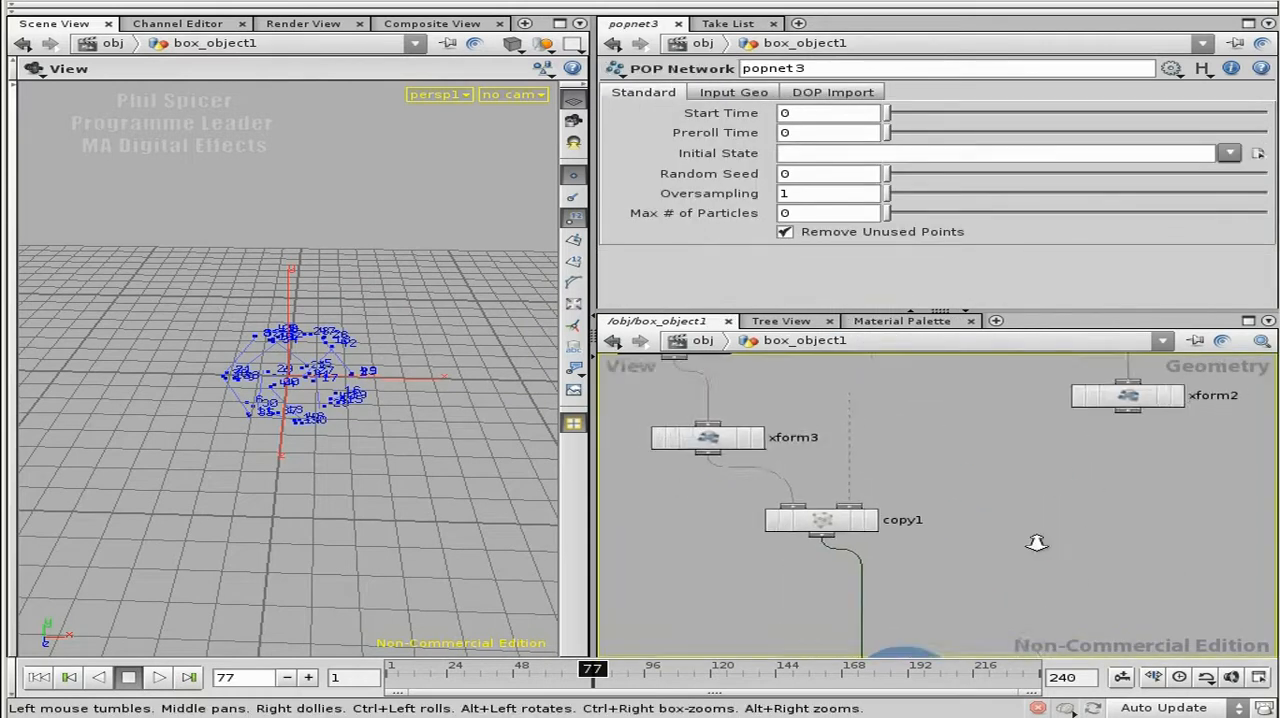
{"action": "right_click_drag", "start_coordinate": [1041, 546], "coordinate": [1010, 519]}
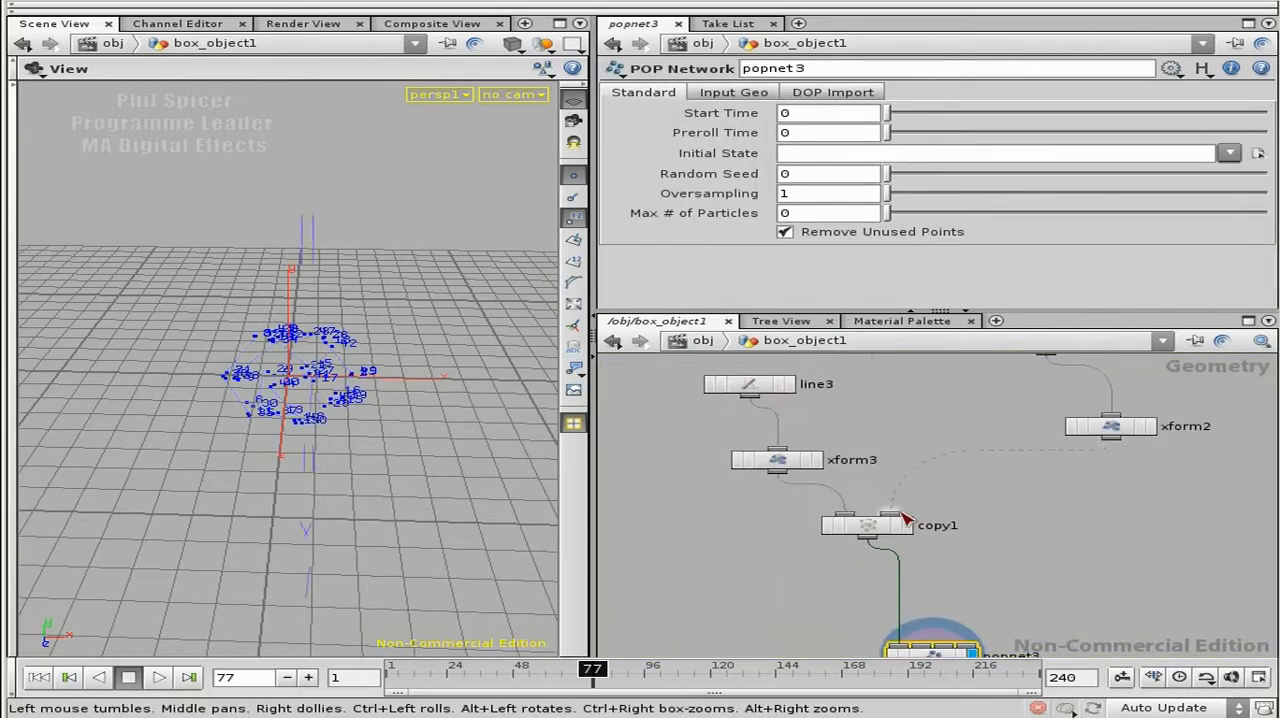
{"action": "key", "text": "f"}
Step: Go back inside popnet3 and make color_alpha the displayed and selected node
{"action": "double_click", "coordinate": [952, 515]}
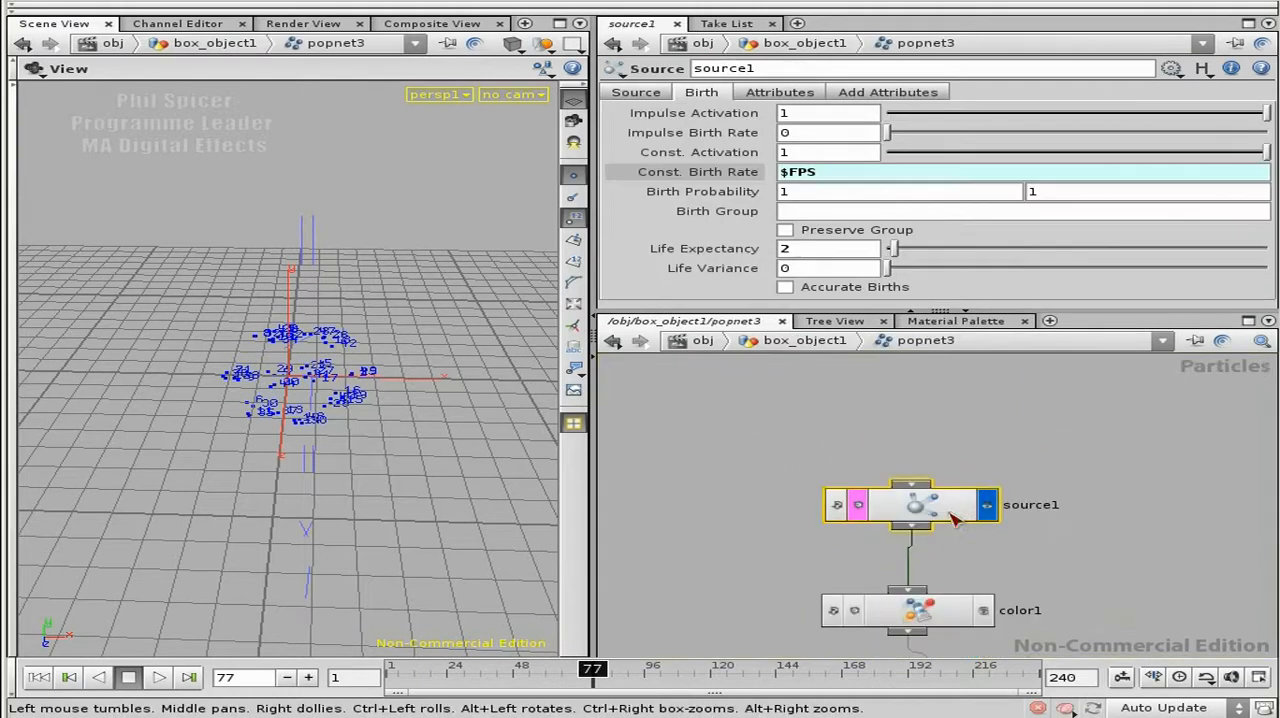
{"action": "left_click", "coordinate": [1038, 518]}
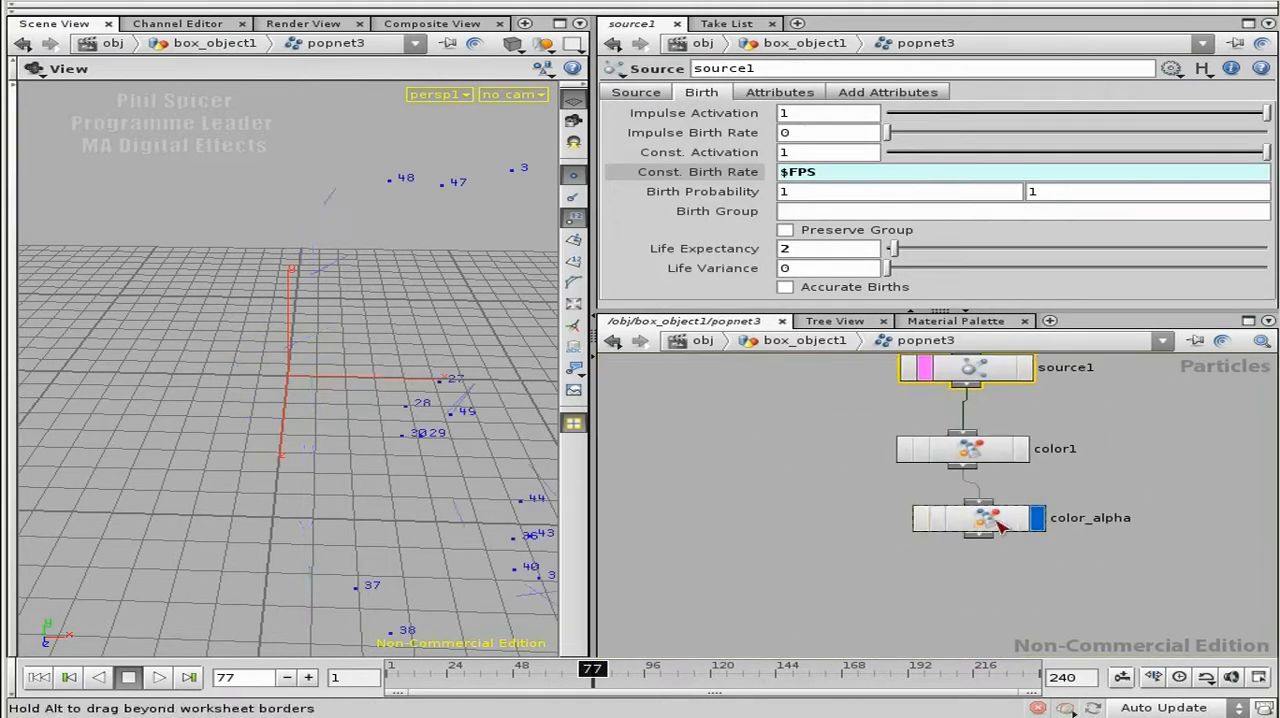
{"action": "left_click", "coordinate": [980, 518]}
Step: Rewind the animation, step forward to frame 12 and examine the emitted particles from several angles
{"action": "left_click", "coordinate": [69, 679]}
{"action": "left_click", "coordinate": [311, 679]}
{"action": "left_click", "coordinate": [311, 679]}
{"action": "left_click", "coordinate": [311, 679]}
{"action": "left_click", "coordinate": [311, 679]}
{"action": "left_click", "coordinate": [311, 679]}
{"action": "left_click_drag", "start_coordinate": [389, 440], "coordinate": [366, 334]}
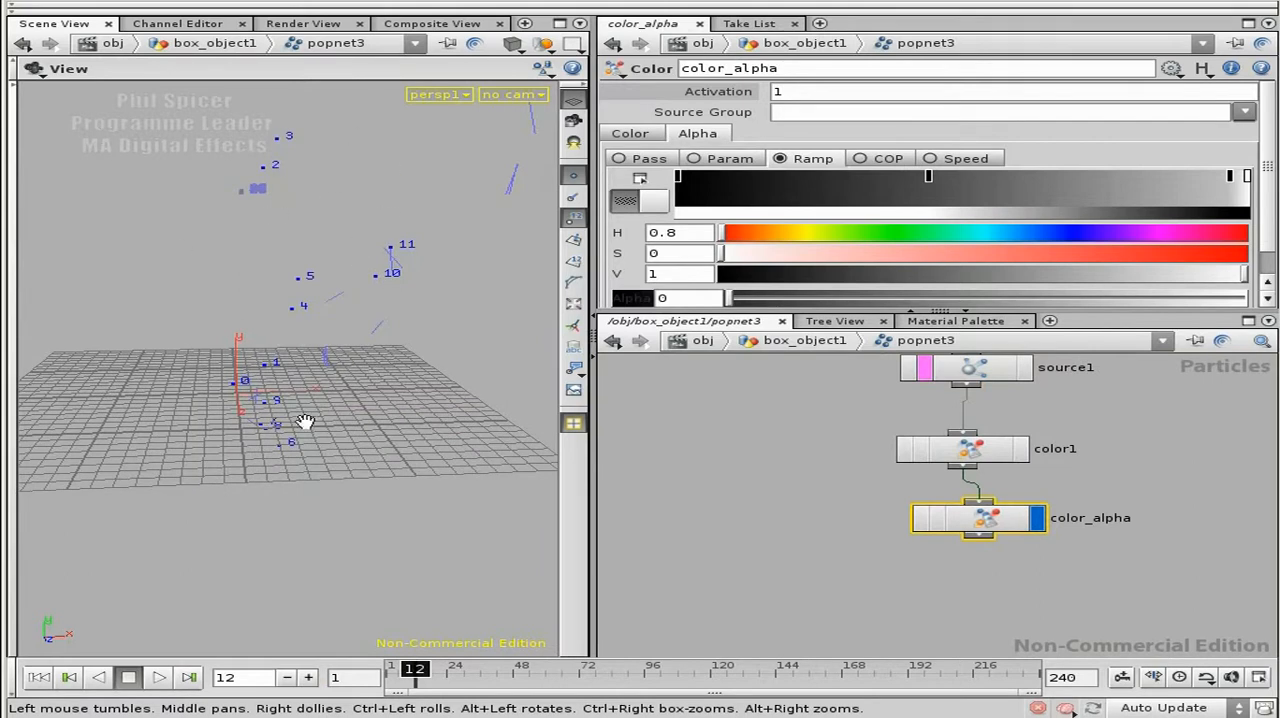
{"action": "left_click_drag", "start_coordinate": [405, 293], "coordinate": [341, 357]}
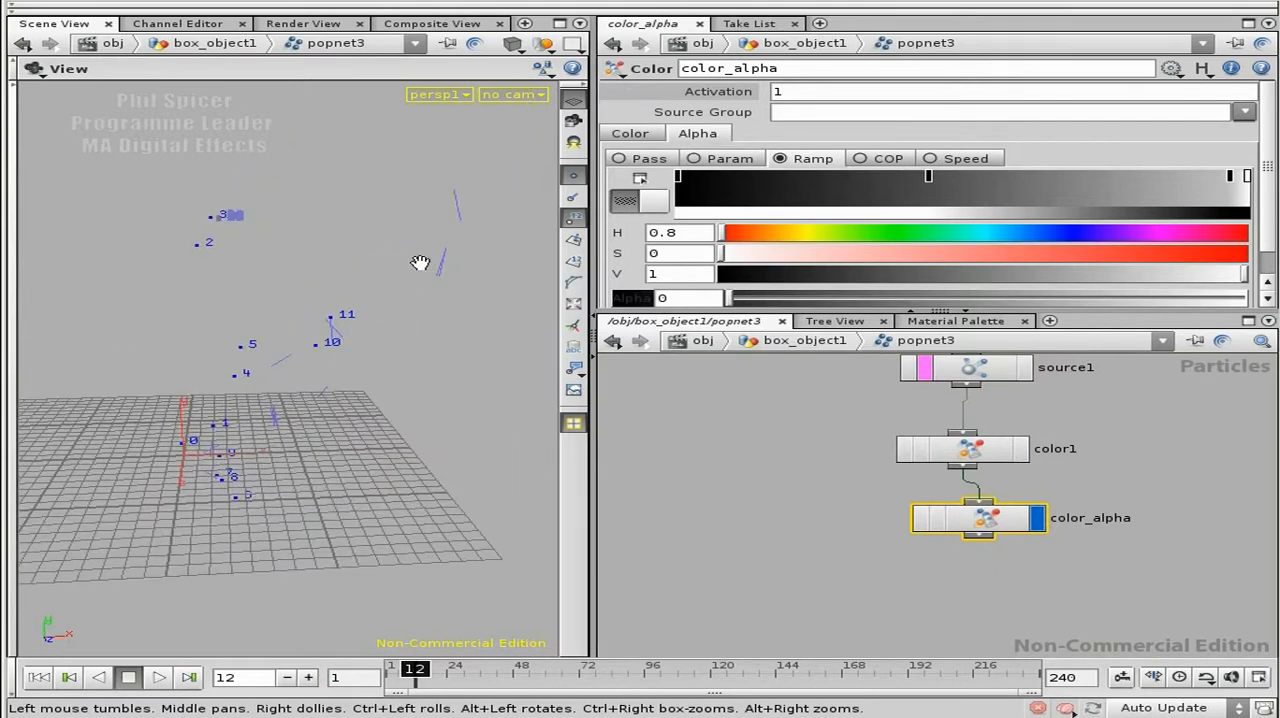
{"action": "left_click_drag", "start_coordinate": [394, 303], "coordinate": [459, 296]}
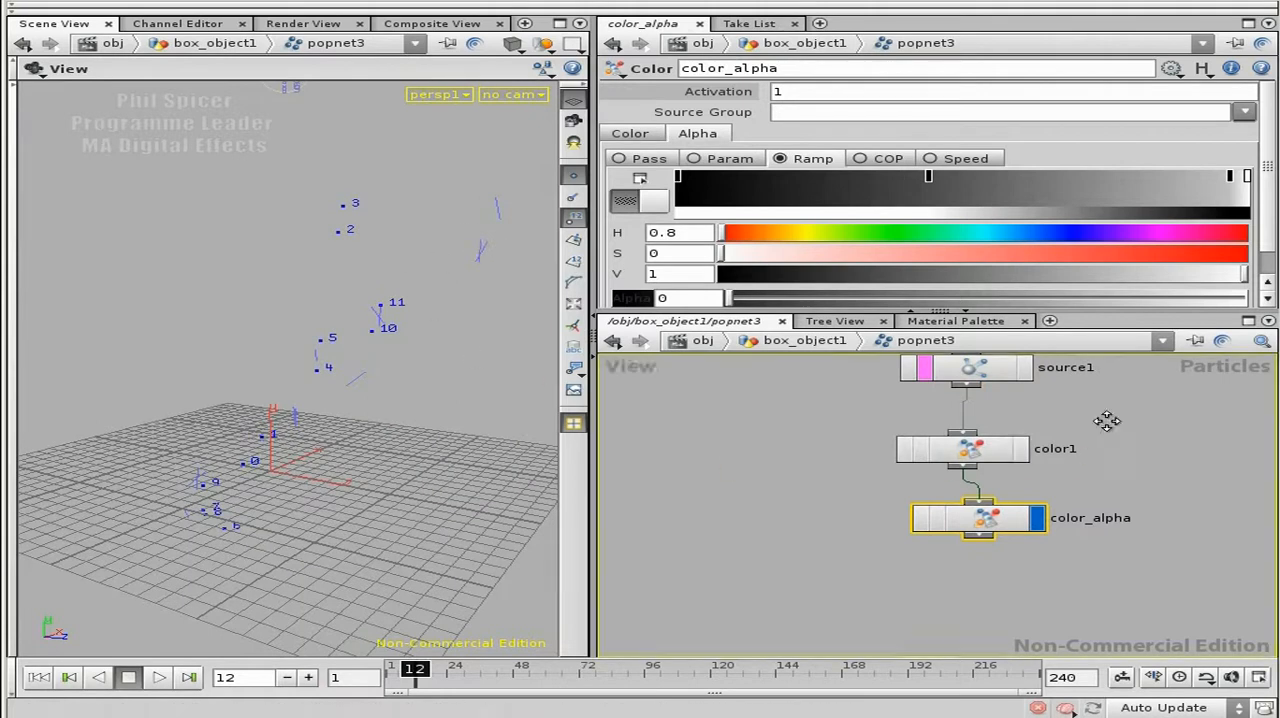
Step: Check what source1's $FPS constant birth rate evaluates to and compare it with the particles emitted along the lines
{"action": "middle_click_drag", "start_coordinate": [1110, 422], "coordinate": [1094, 539]}
{"action": "left_click", "coordinate": [958, 487]}
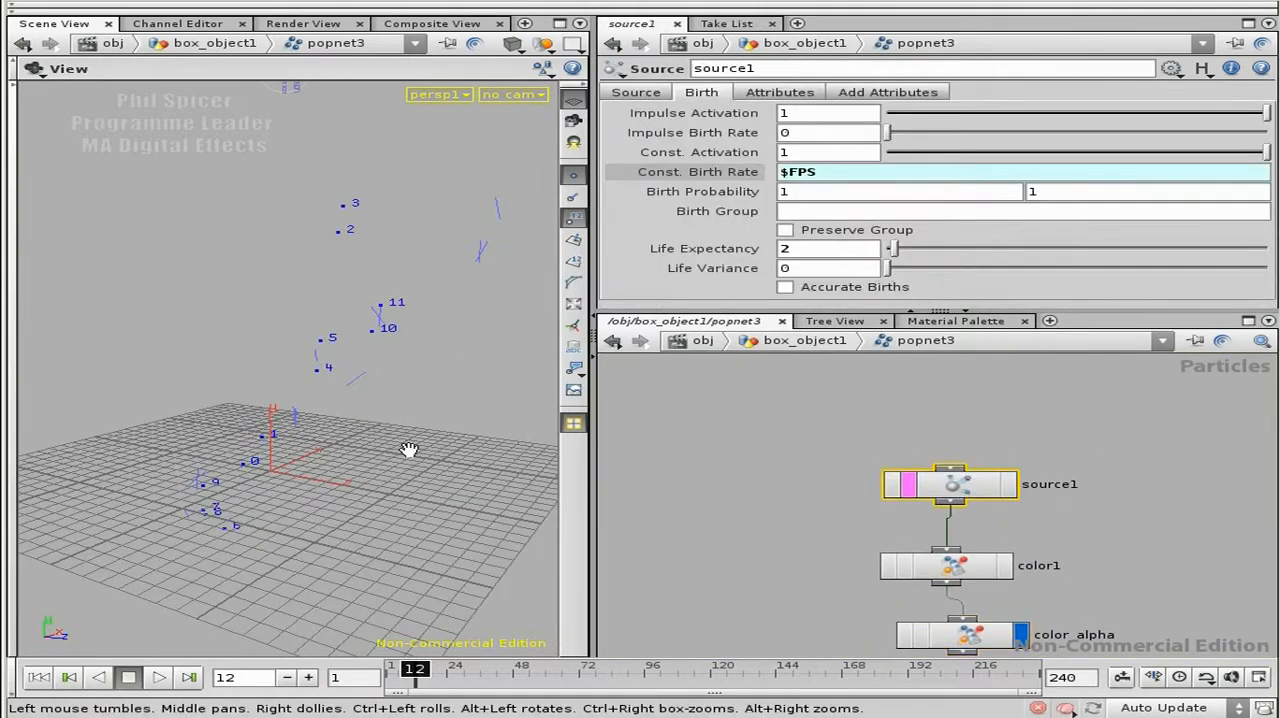
{"action": "mouse_move", "coordinate": [820, 172]}
{"action": "left_mouse_down"}
{"action": "mouse_move", "coordinate": [792, 173]}
{"action": "mouse_move", "coordinate": [803, 175]}
{"action": "left_mouse_up"}
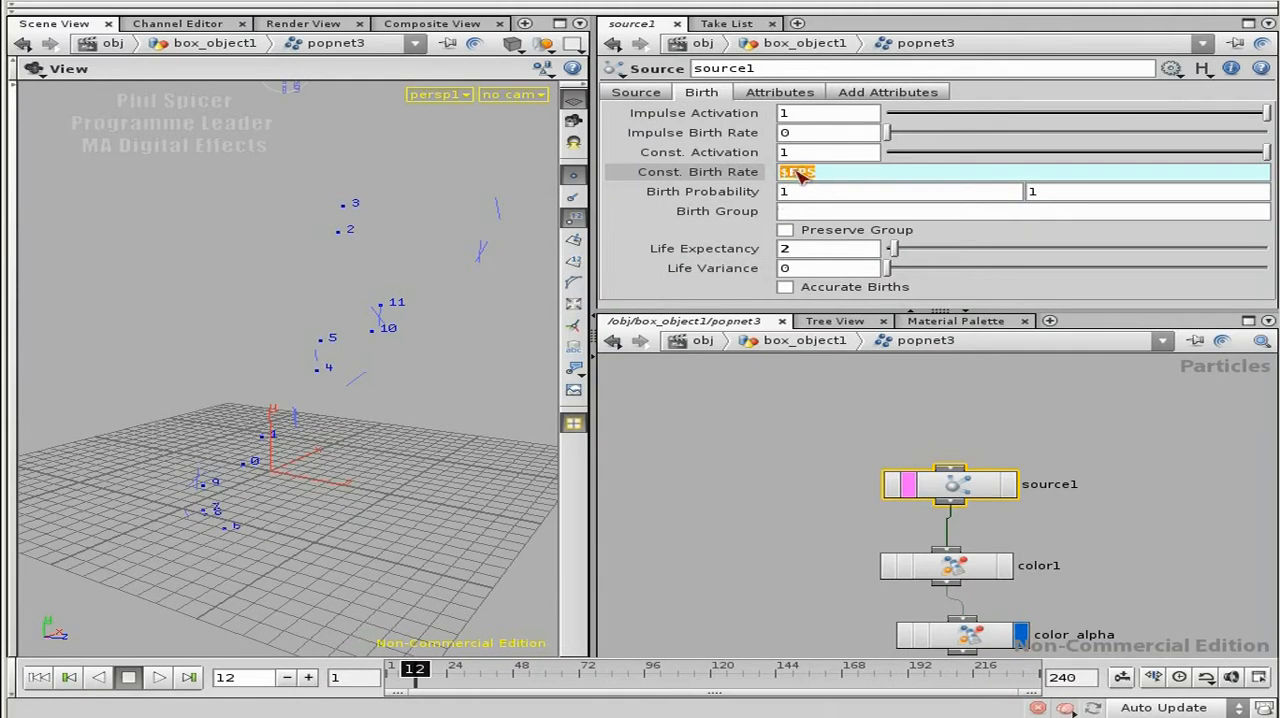
{"action": "left_click", "coordinate": [700, 172]}
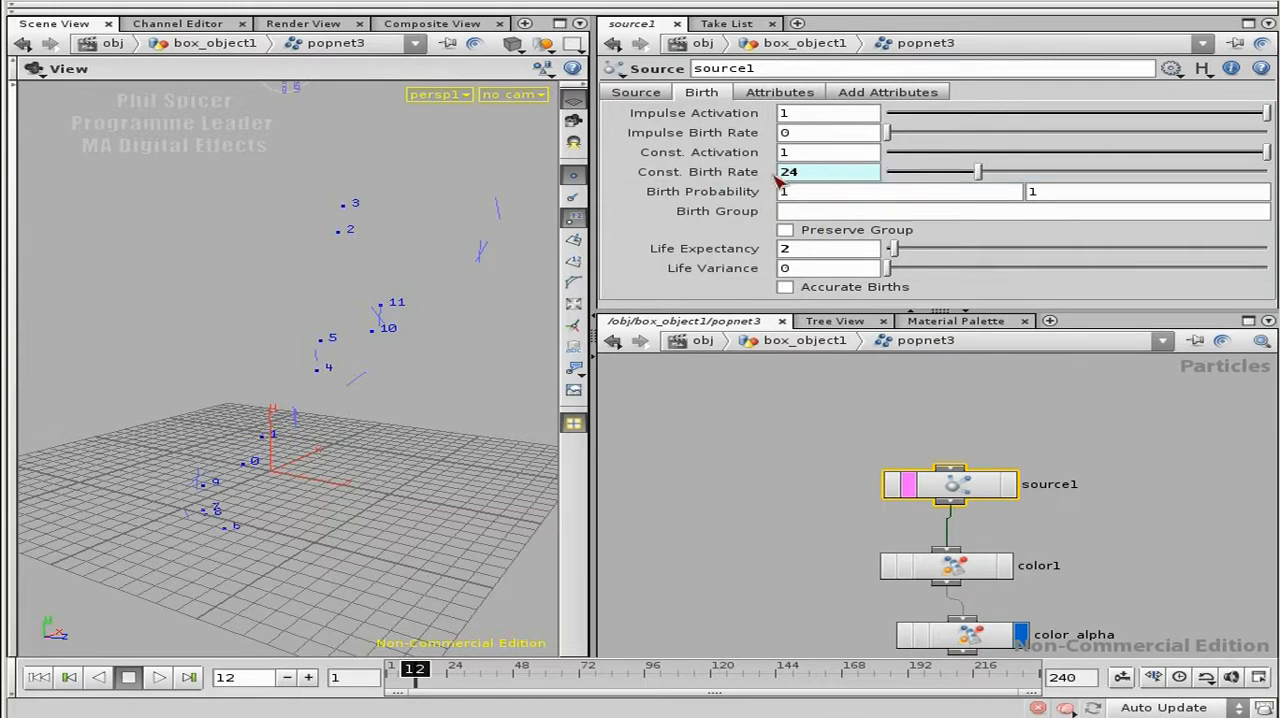
{"action": "left_click", "coordinate": [746, 175]}
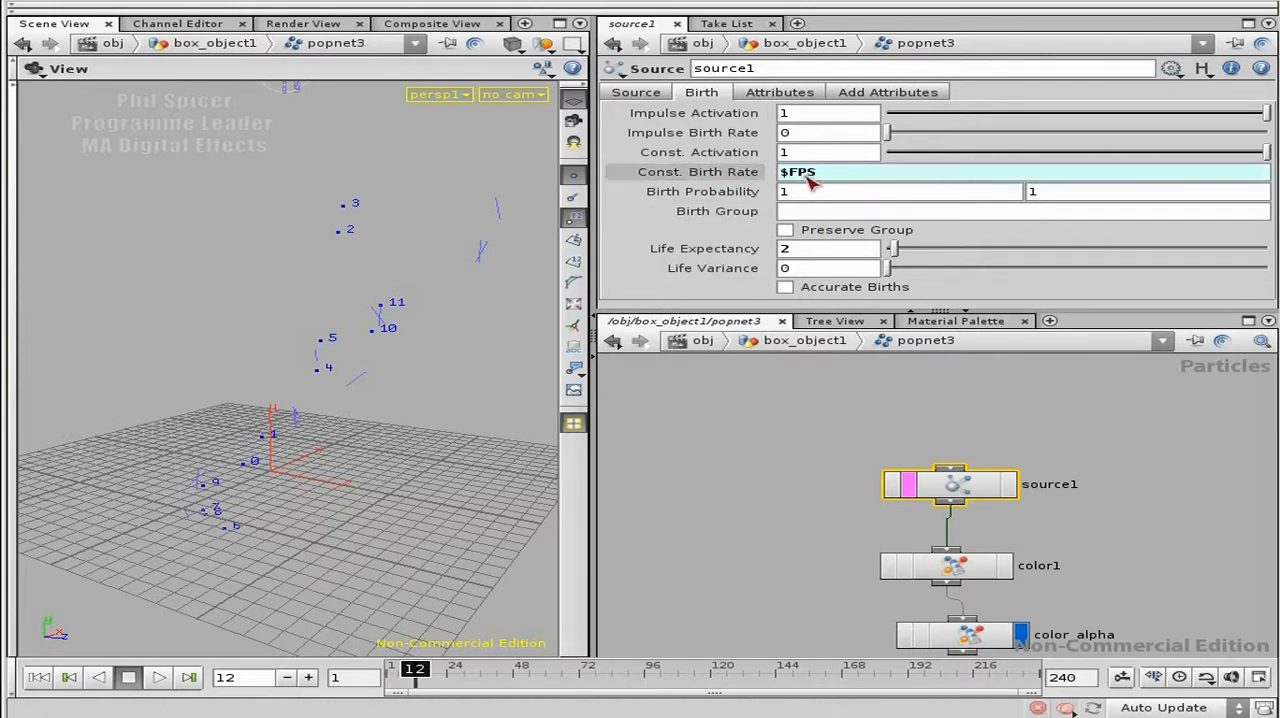
{"action": "left_click_drag", "start_coordinate": [380, 323], "coordinate": [277, 375]}
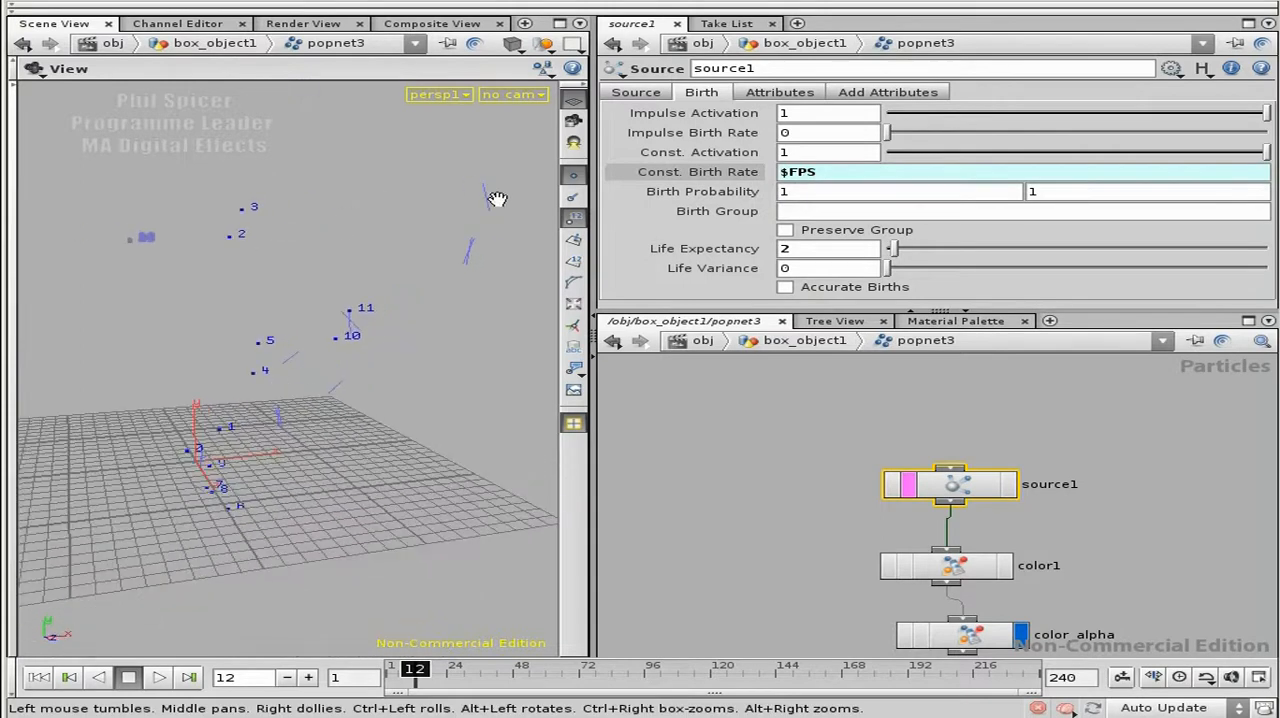
{"action": "left_click_drag", "start_coordinate": [409, 315], "coordinate": [418, 312]}
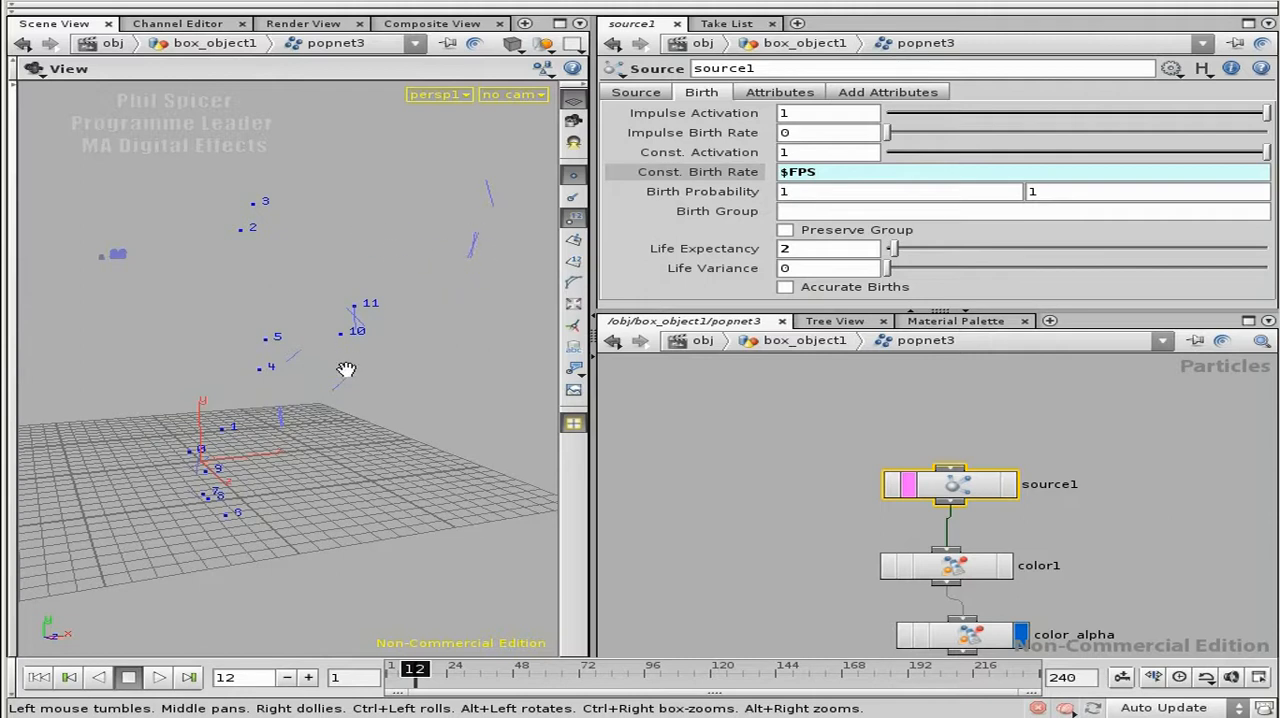
Step: Insert a Null node between copy1 and popnet3 in box_object1 and name it null_base_geo_to_pops
{"action": "left_click", "coordinate": [858, 408]}
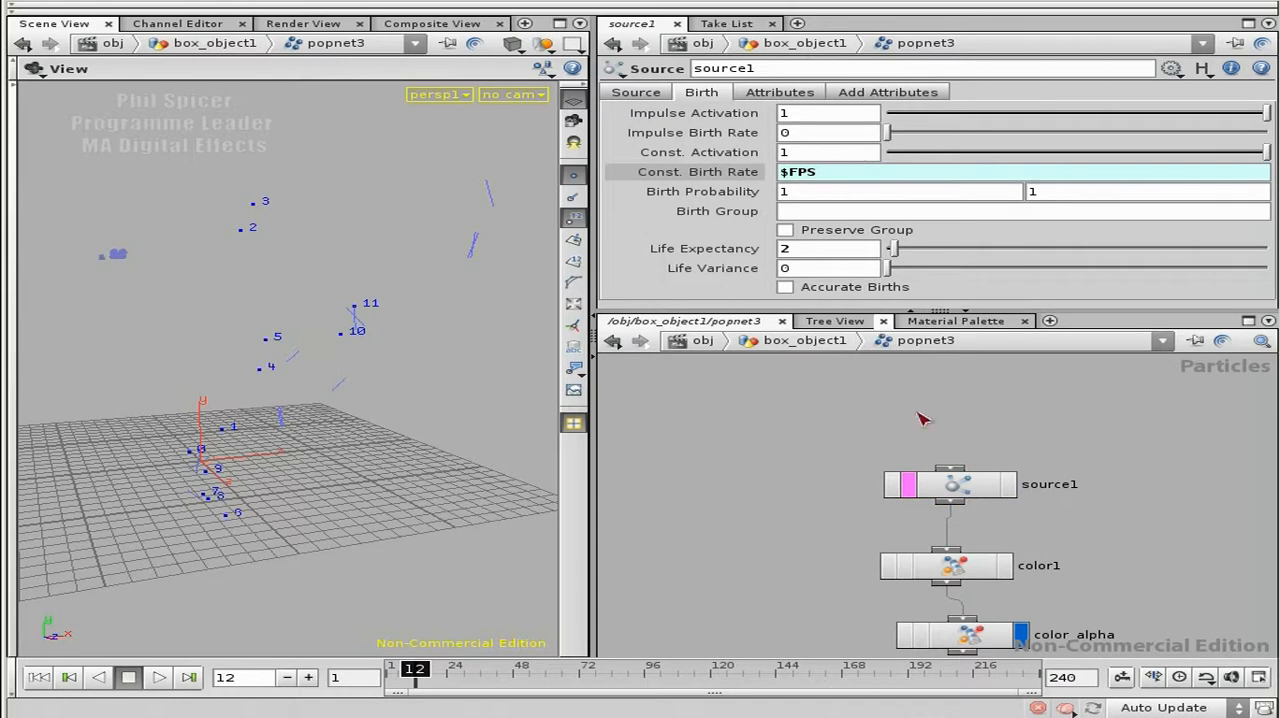
{"action": "key", "text": "u"}
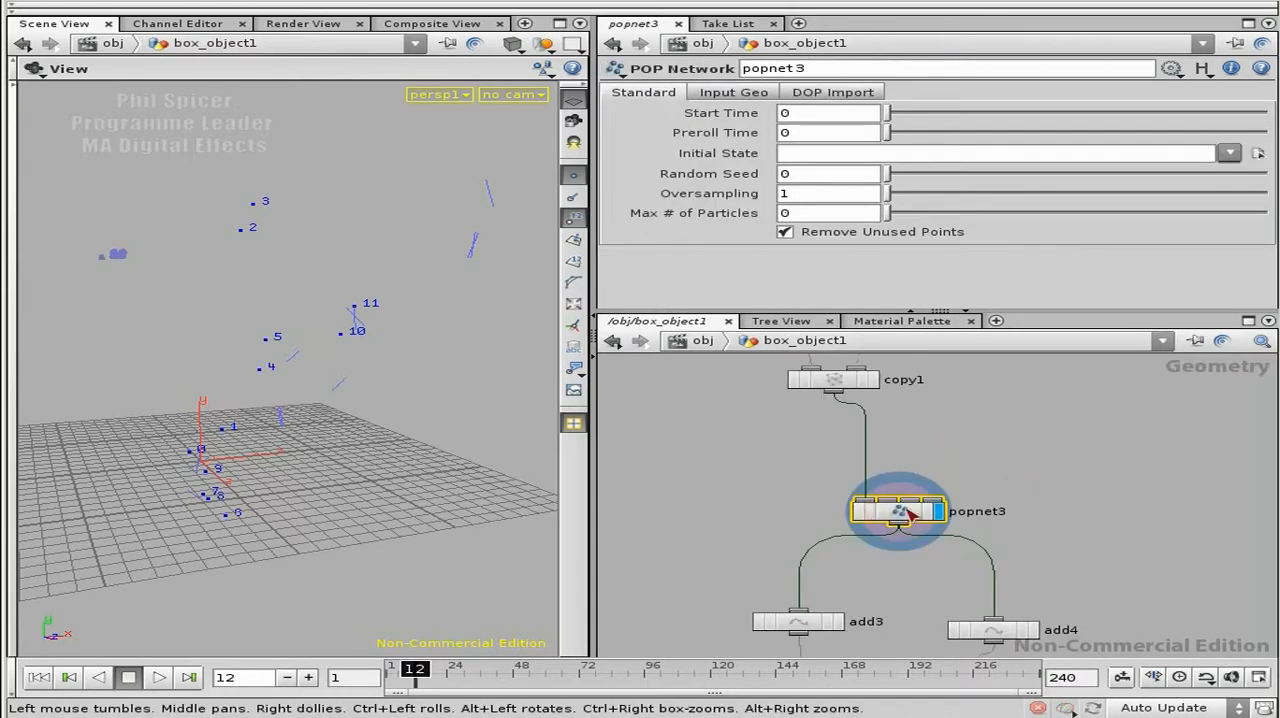
{"action": "key", "text": "Tab"}
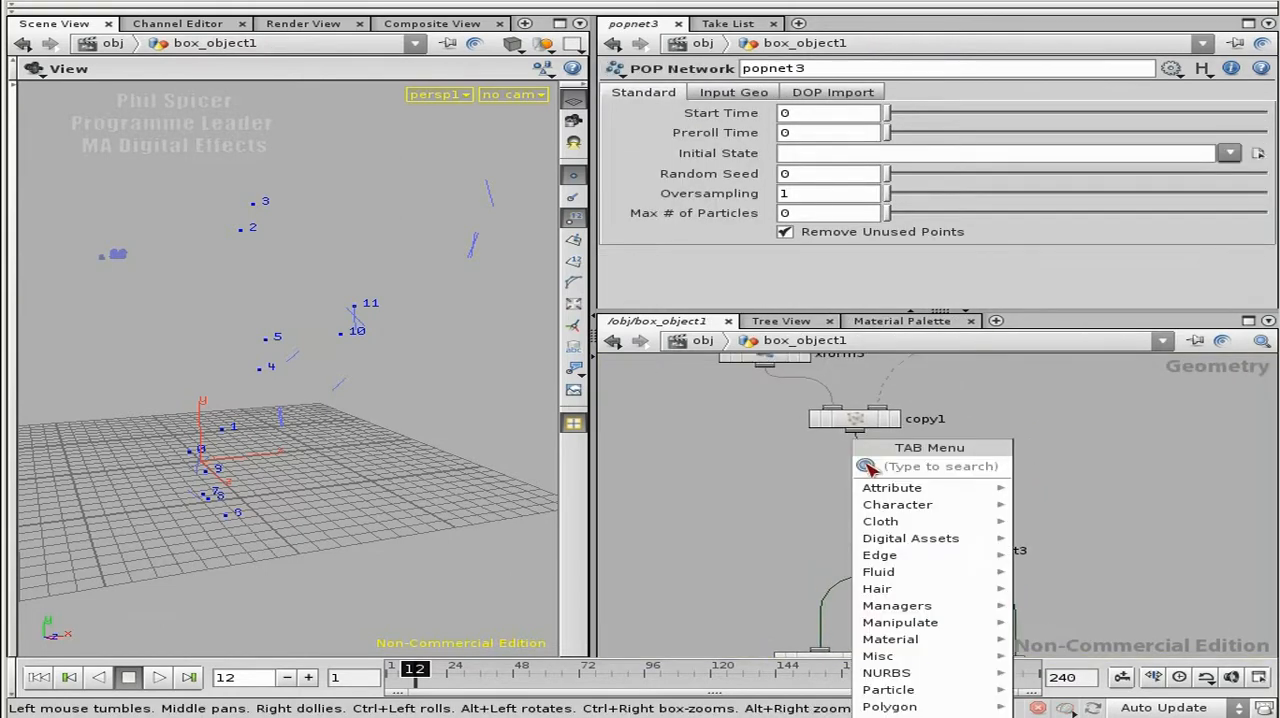
{"action": "type", "text": "null"}
{"action": "left_click", "coordinate": [1050, 462]}
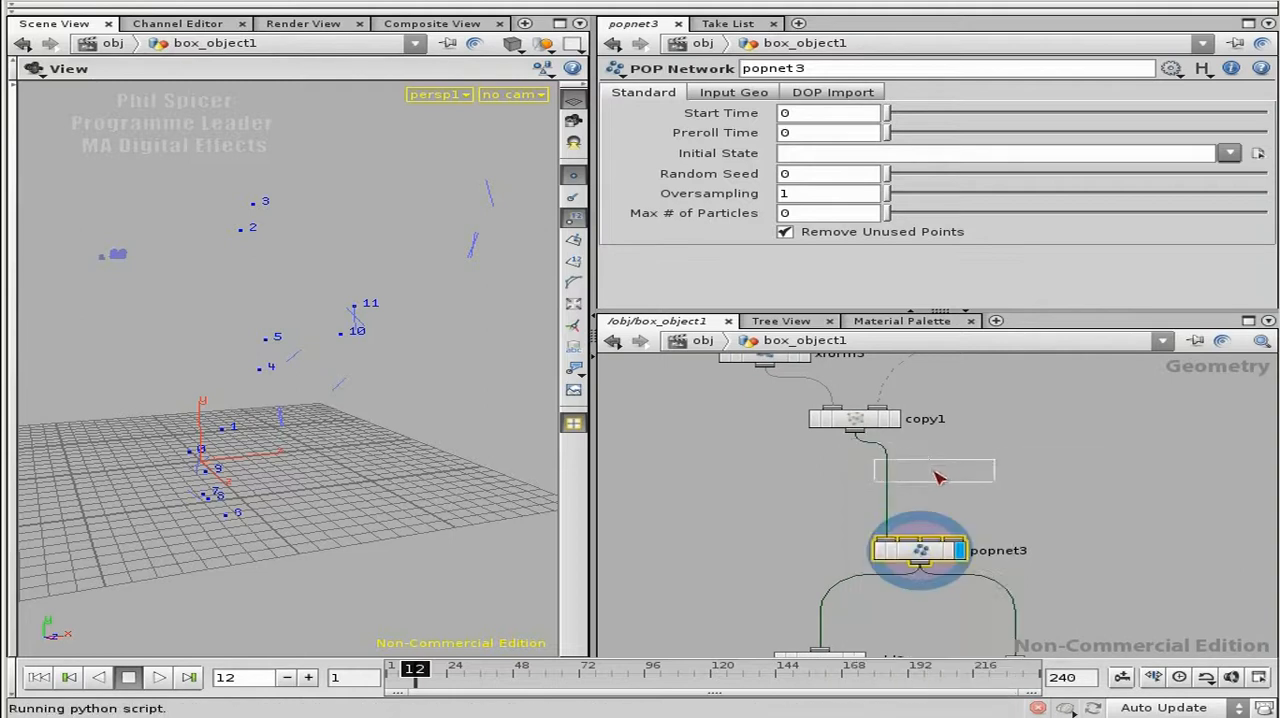
{"action": "left_click_drag", "start_coordinate": [931, 470], "coordinate": [885, 472]}
{"action": "left_click", "coordinate": [948, 474]}
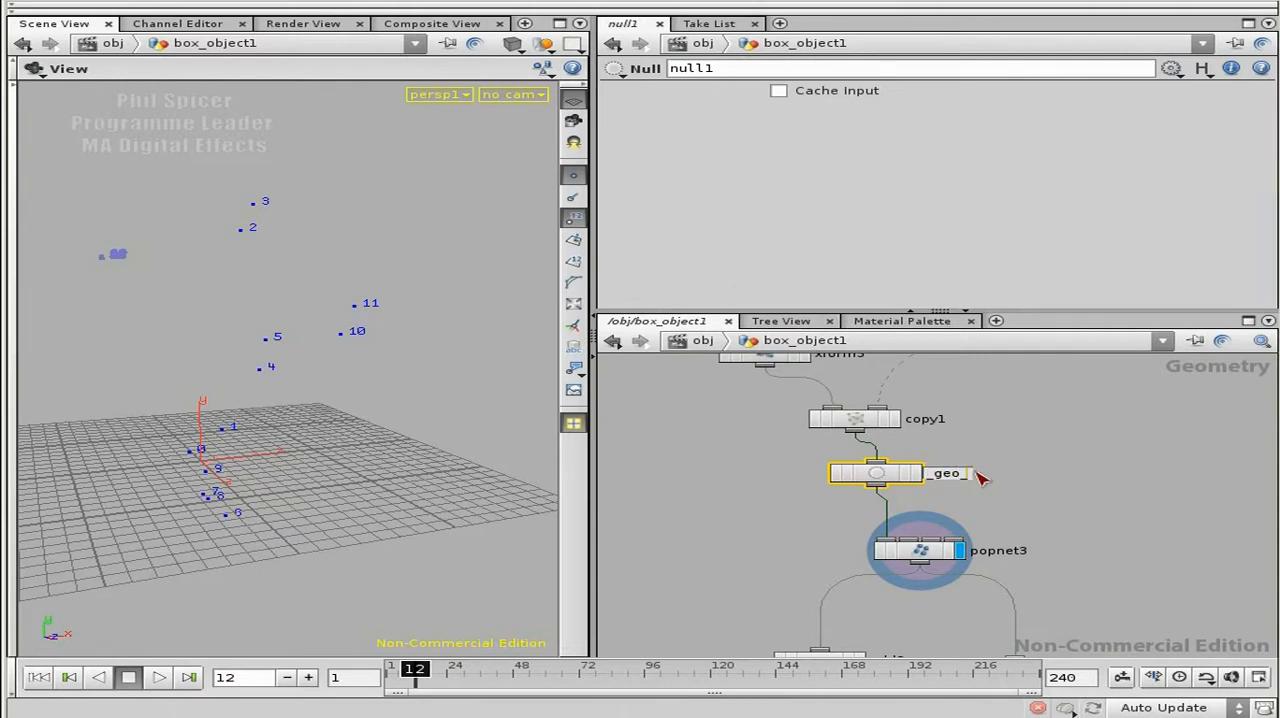
{"action": "key", "text": "Return"}
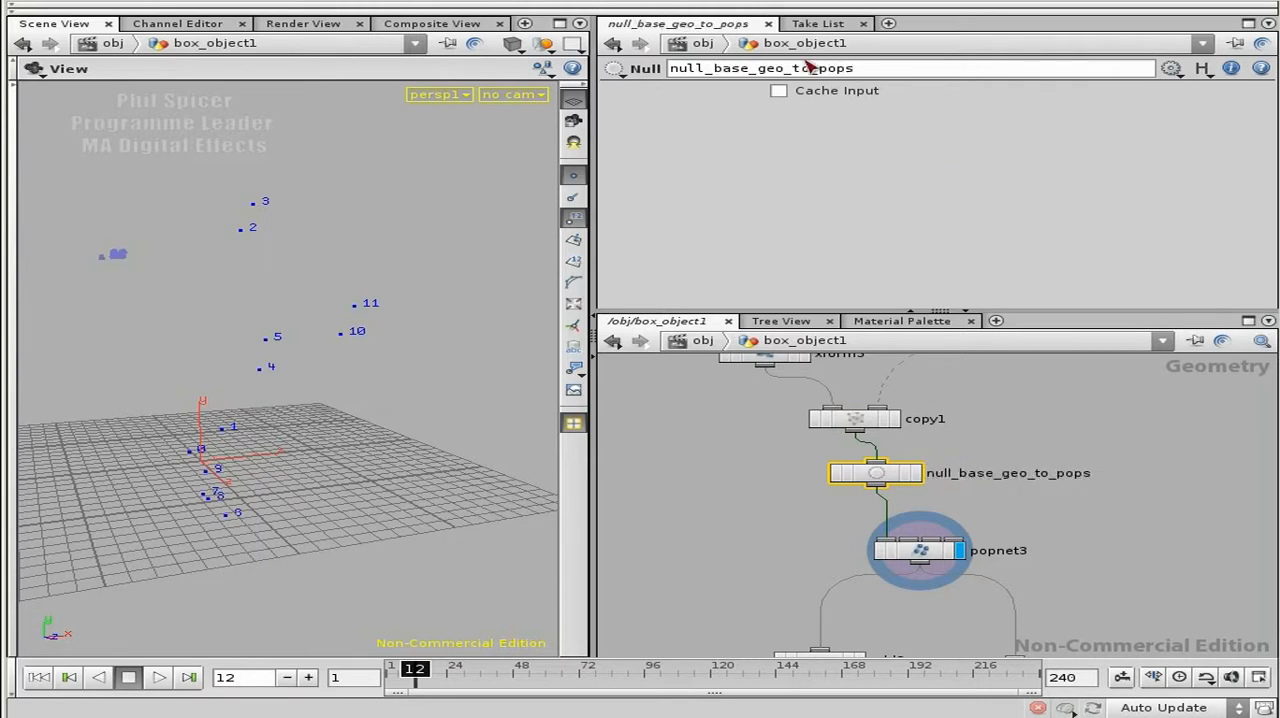
Step: Copy the null's name and extend source1's constant birth rate in popnet3 to $FPS * npoints(../../null_base_geo_to_pops)
{"action": "left_click_drag", "start_coordinate": [866, 70], "coordinate": [664, 72]}
{"action": "key", "text": "ctrl+c"}
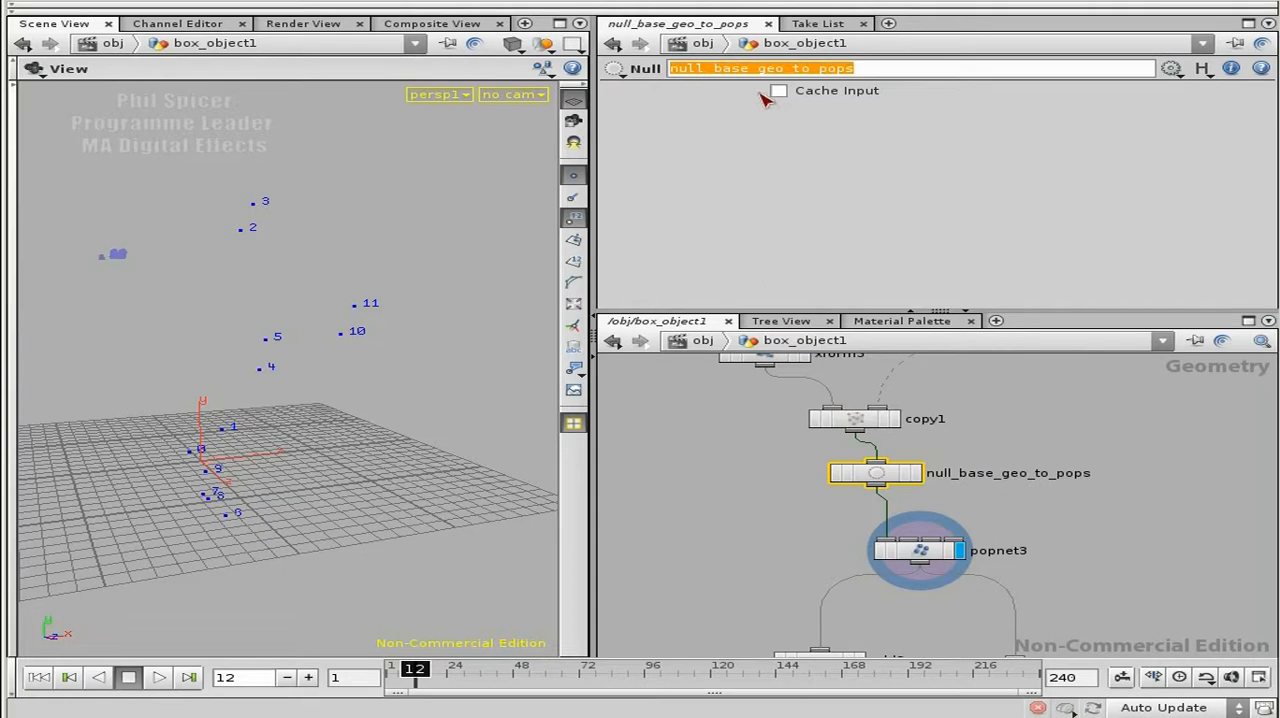
{"action": "double_click", "coordinate": [916, 548]}
{"action": "left_click", "coordinate": [929, 508]}
{"action": "left_click", "coordinate": [870, 176]}
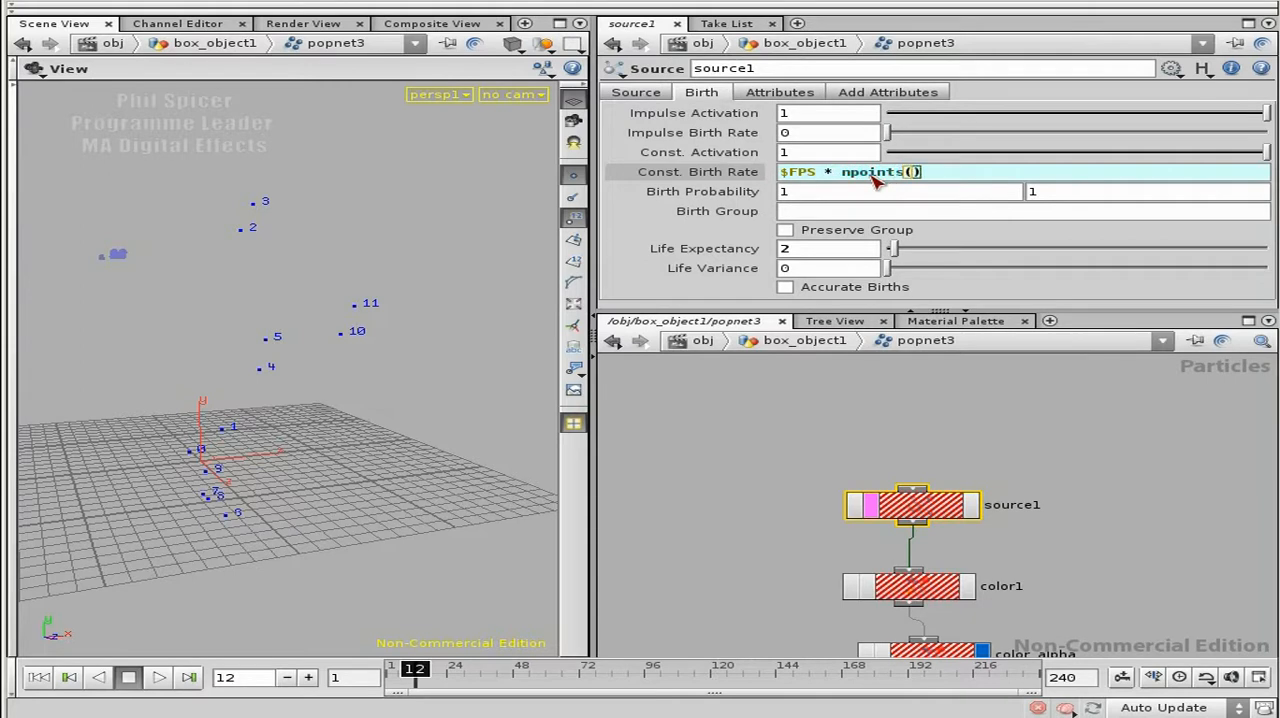
{"action": "type", "text": "../../"}
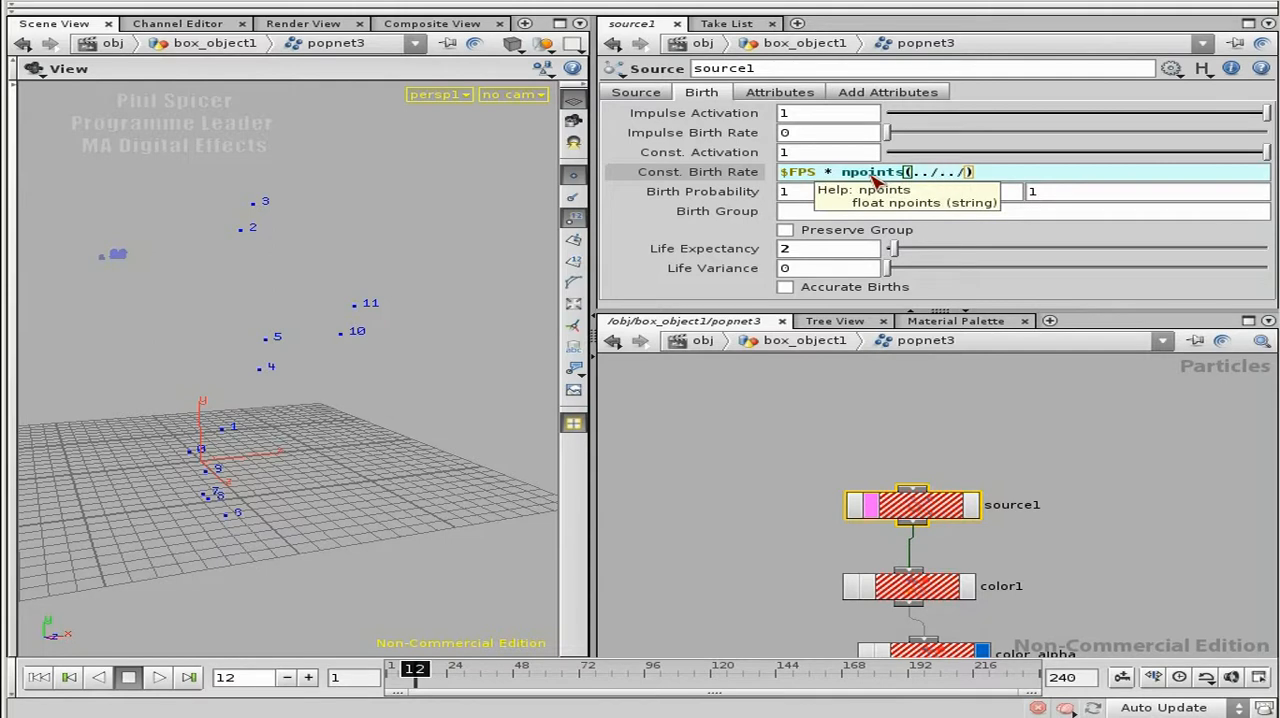
{"action": "key", "text": "ctrl+v"}
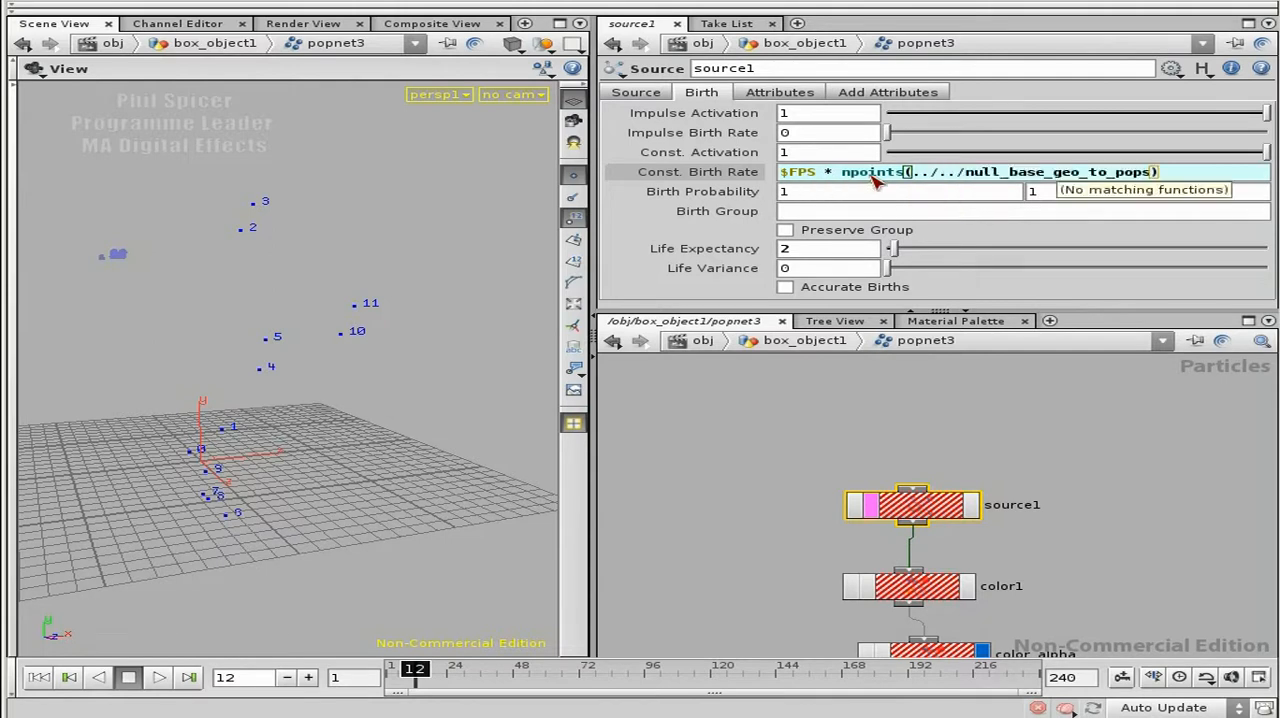
Step: Enclose the path ../../null_base_geo_to_pops inside the npoints function in double quotes
{"action": "left_click", "coordinate": [1152, 177]}
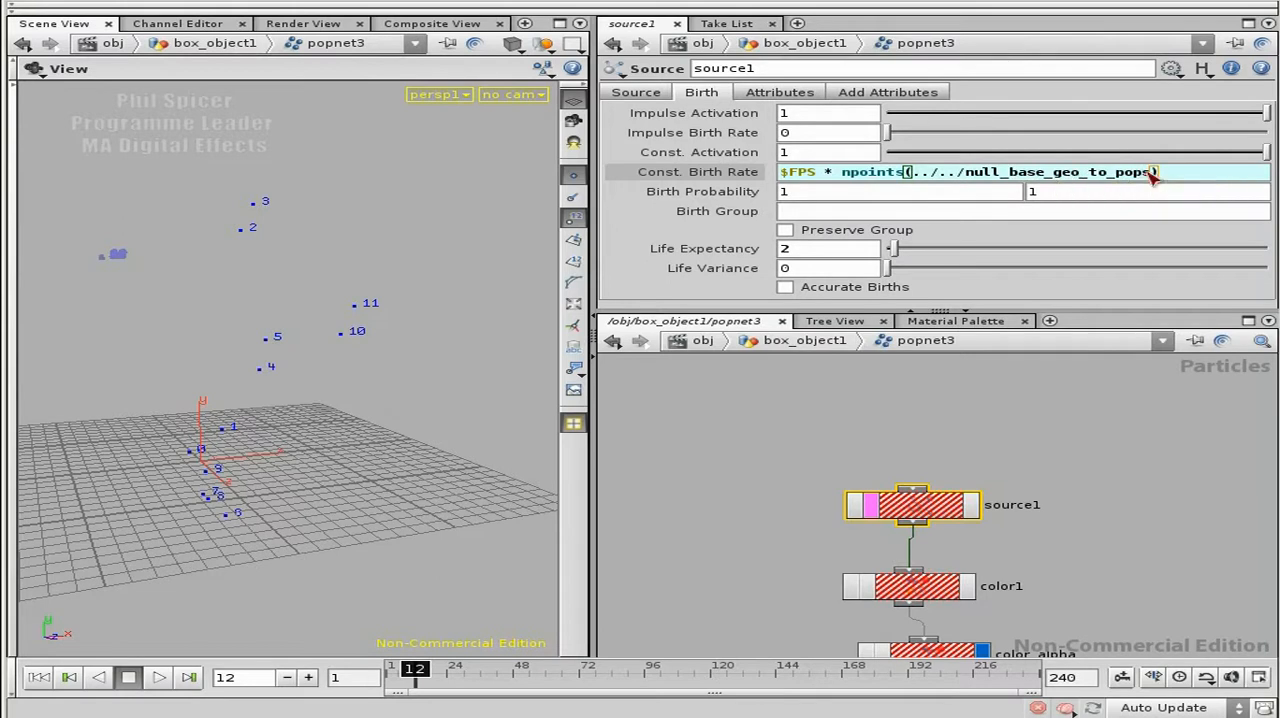
{"action": "type", "text": "\""}
{"action": "key", "text": "Left"}
{"action": "key", "text": "Left"}
{"action": "key", "text": "Left"}
{"action": "key", "text": "Left"}
{"action": "key", "text": "Left"}
{"action": "key", "text": "Left"}
{"action": "key", "text": "Left"}
{"action": "key", "text": "Left"}
{"action": "key", "text": "Left"}
{"action": "key", "text": "Left"}
{"action": "key", "text": "Left"}
{"action": "key", "text": "Left"}
{"action": "key", "text": "Left"}
{"action": "key", "text": "Left"}
{"action": "key", "text": "Left"}
{"action": "key", "text": "Left"}
{"action": "key", "text": "Left"}
{"action": "key", "text": "Left"}
{"action": "key", "text": "Left"}
{"action": "key", "text": "Left"}
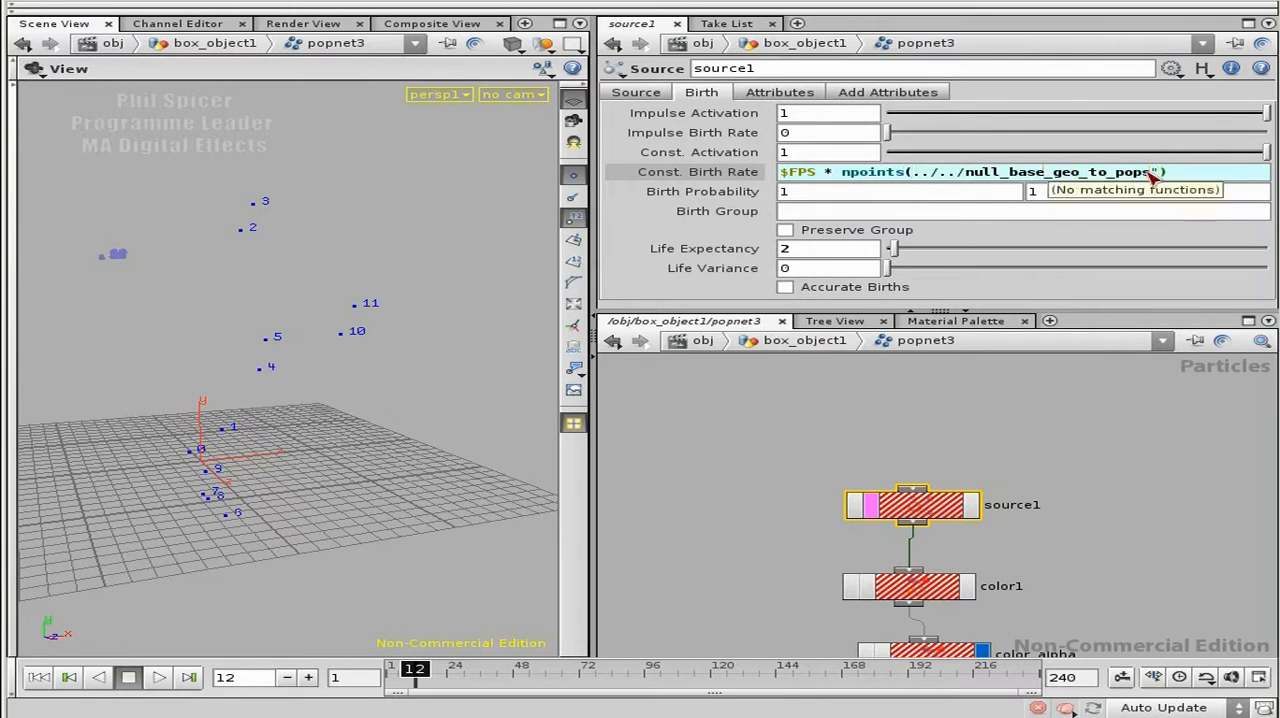
{"action": "type", "text": "\""}
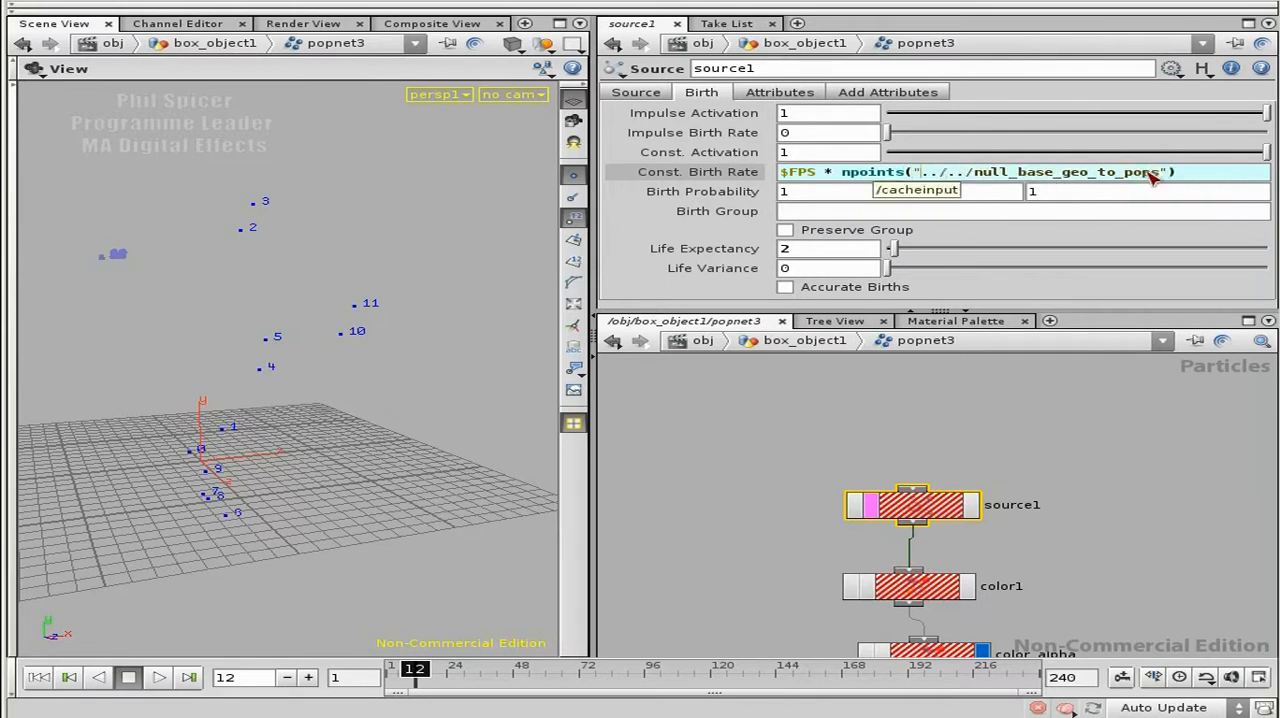
Step: Confirm source1's constant birth rate expression and compare its evaluated rate with the point count of null_base_geo_to_pops
{"action": "key", "text": "Return"}
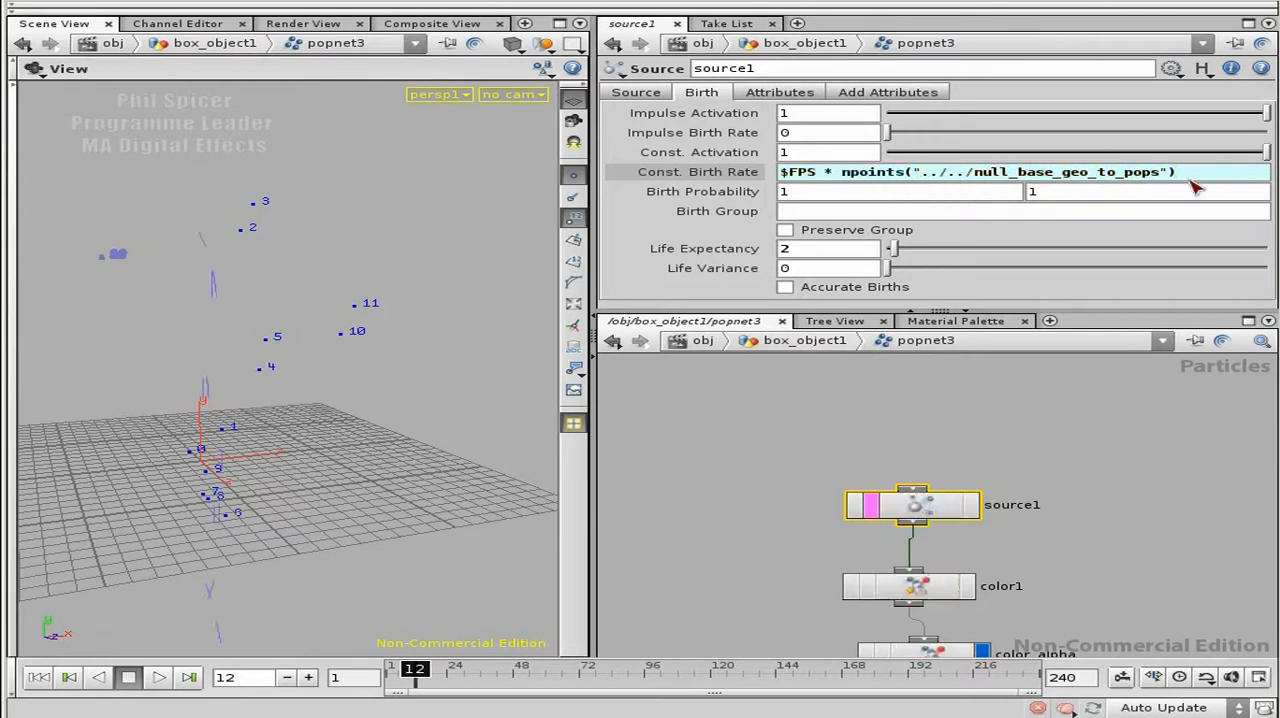
{"action": "left_click", "coordinate": [735, 172]}
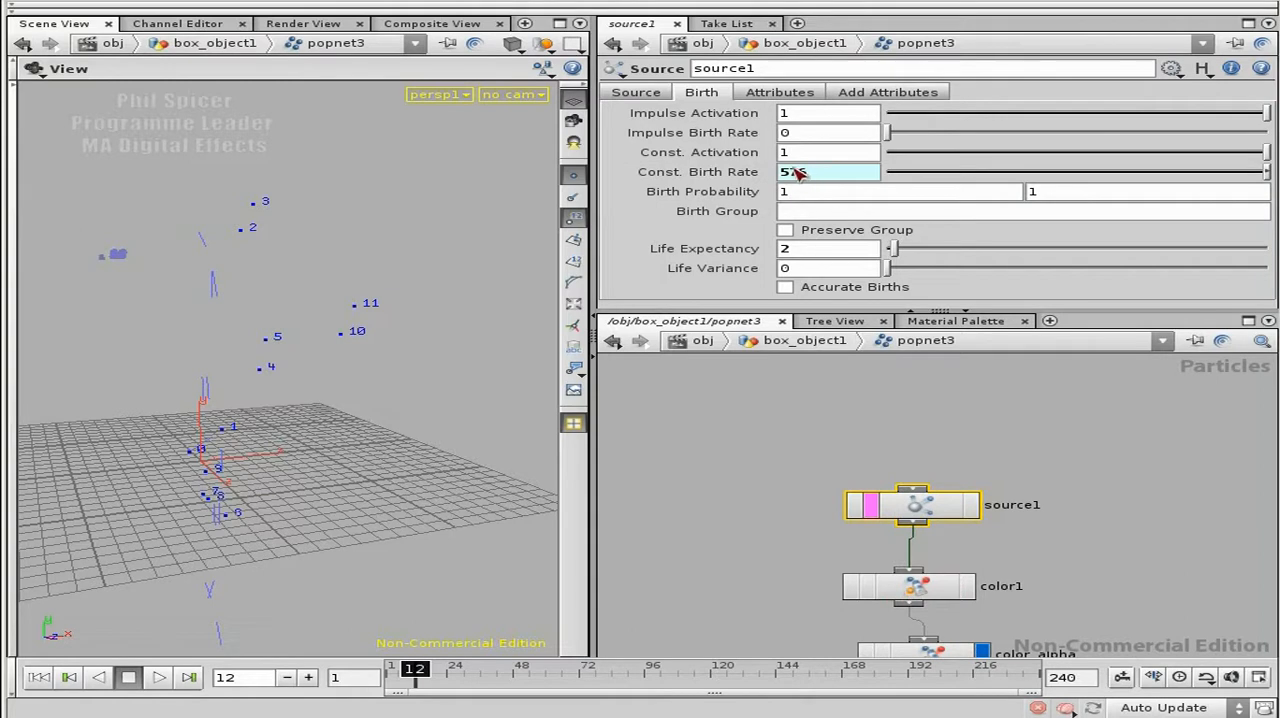
{"action": "left_click", "coordinate": [757, 173]}
{"action": "middle_click_drag", "start_coordinate": [972, 440], "coordinate": [1023, 484]}
{"action": "key", "text": "u"}
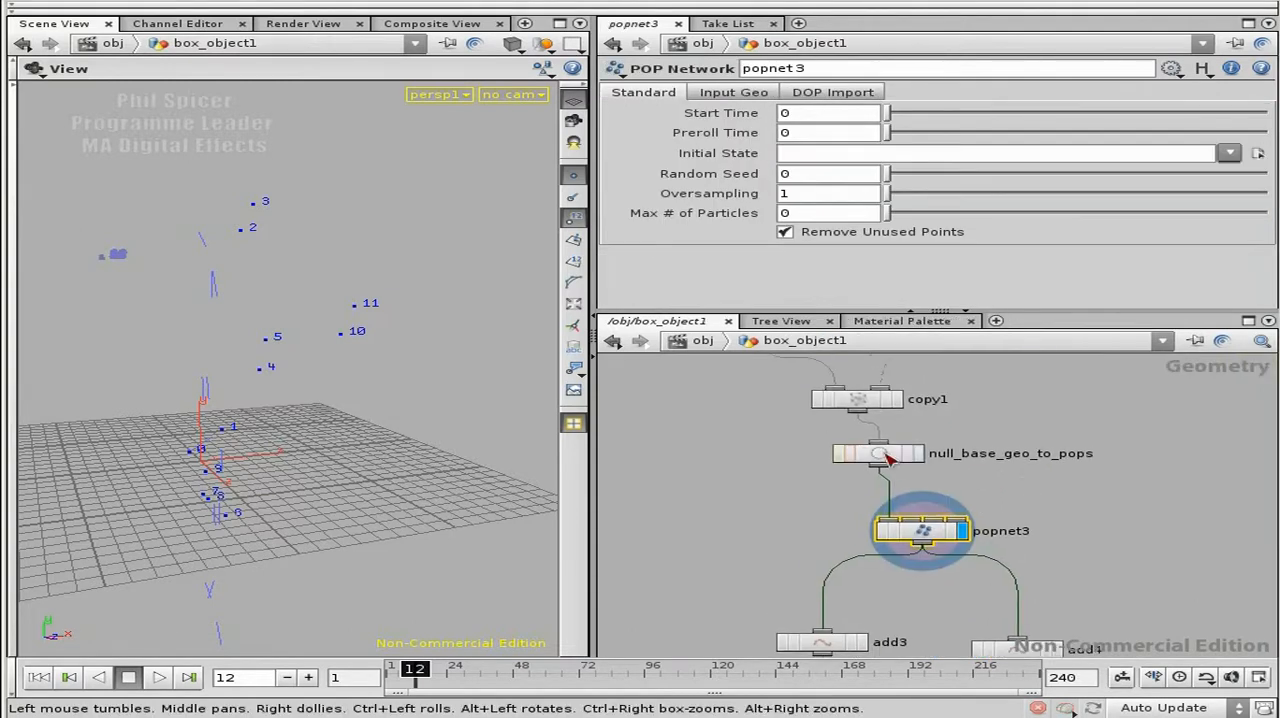
{"action": "middle_click_drag", "start_coordinate": [875, 455], "coordinate": [923, 493]}
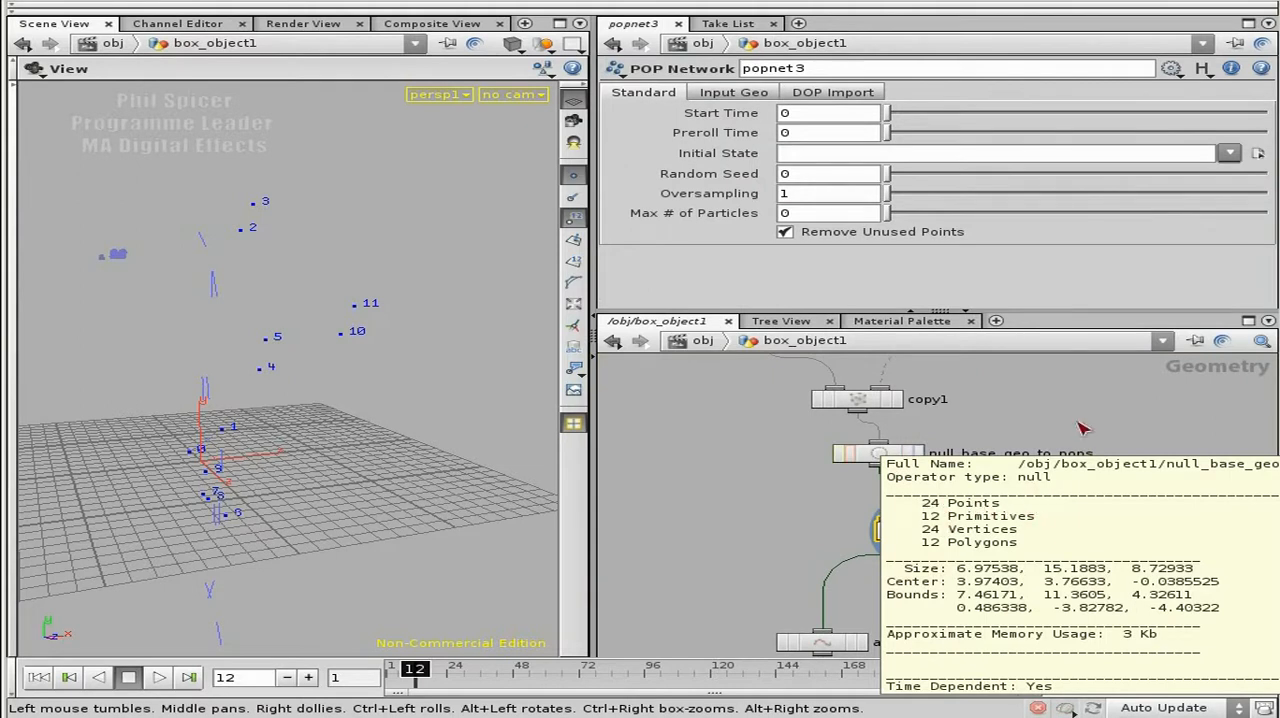
{"action": "middle_click_drag", "start_coordinate": [983, 528], "coordinate": [981, 531]}
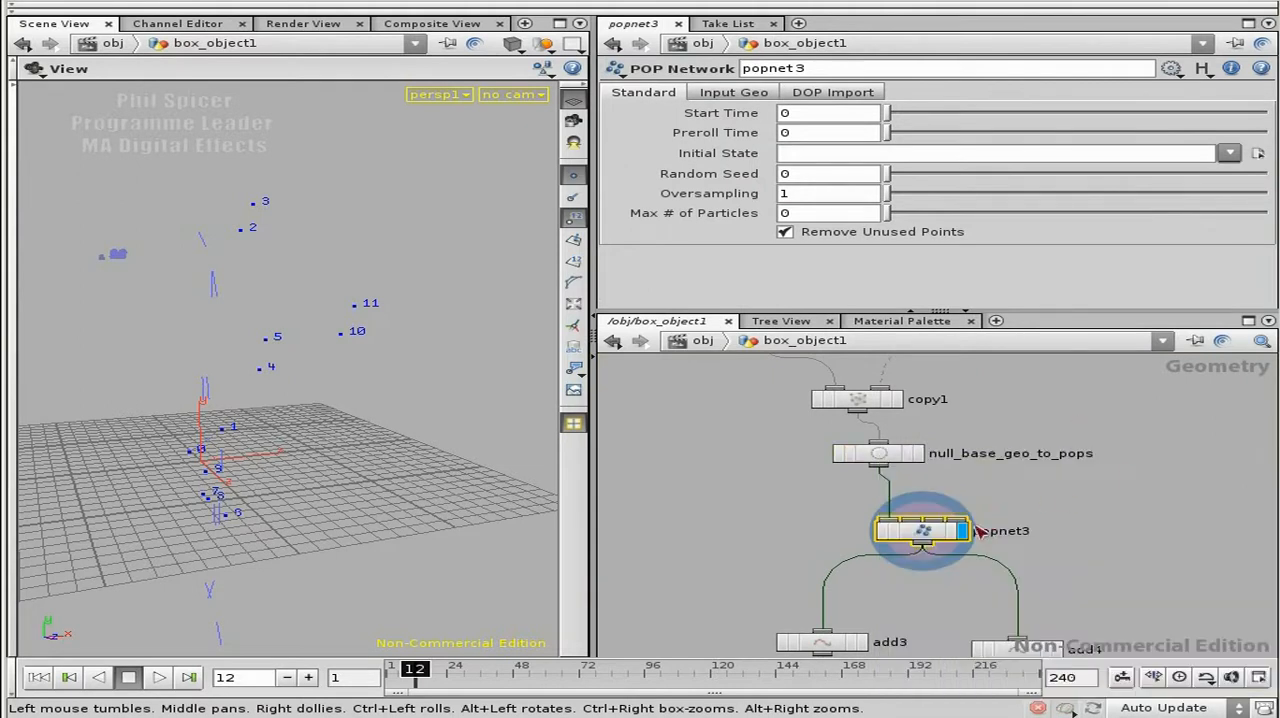
Step: Replay the popnet3 simulation from the first frame and inspect the coloured trails with point markers and numbers hidden
{"action": "double_click", "coordinate": [920, 533]}
{"action": "middle_click_drag", "start_coordinate": [1070, 545], "coordinate": [1074, 393]}
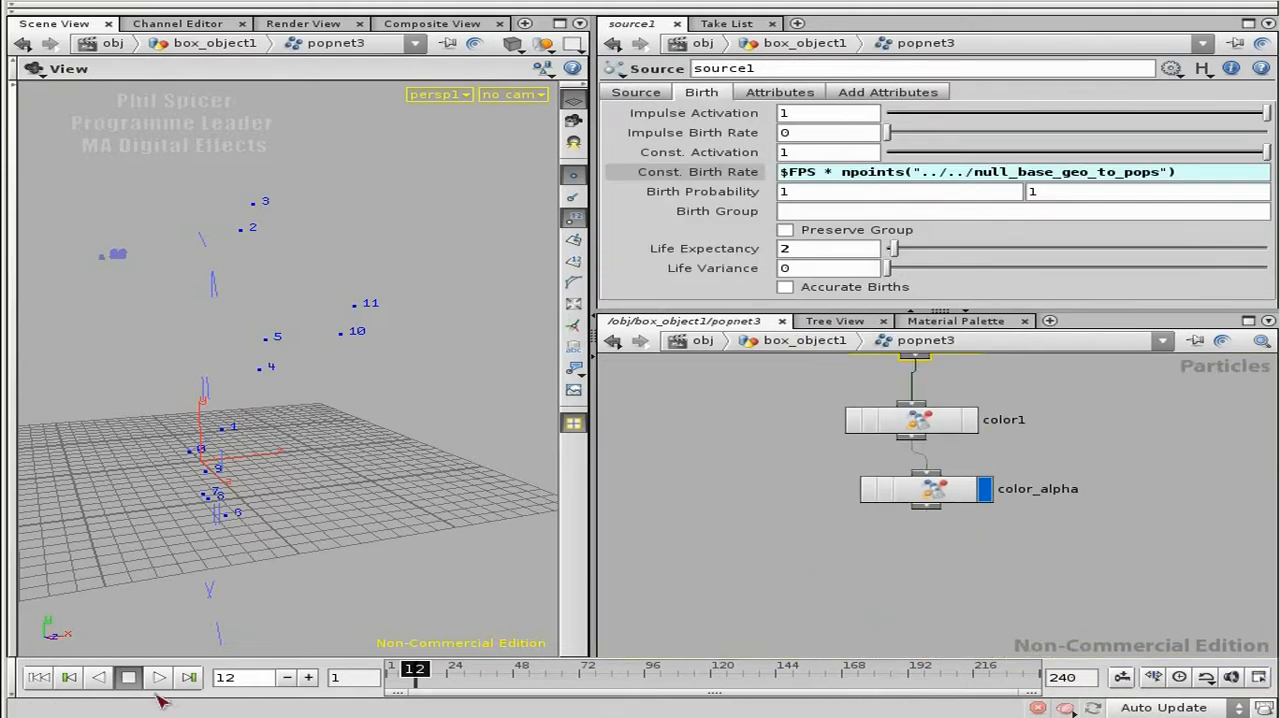
{"action": "left_click", "coordinate": [39, 677]}
{"action": "left_click", "coordinate": [159, 677]}
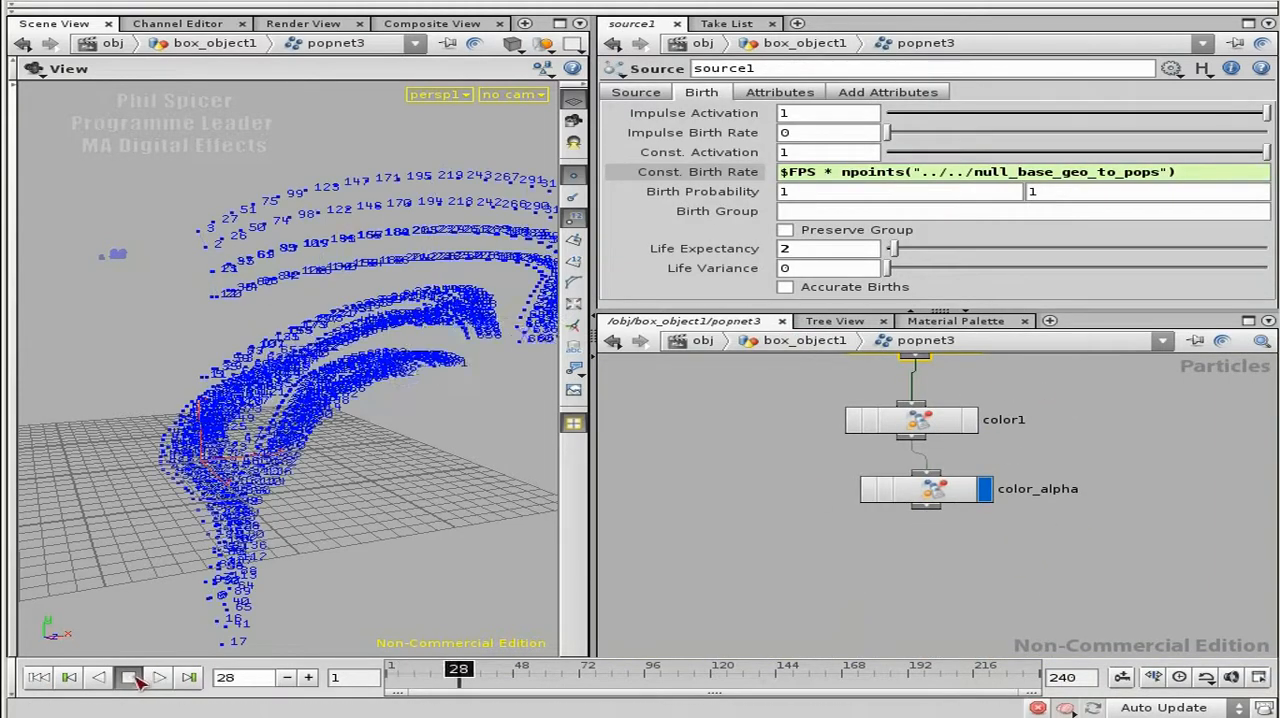
{"action": "left_click", "coordinate": [573, 178]}
{"action": "left_click_drag", "start_coordinate": [360, 350], "coordinate": [123, 363]}
{"action": "left_click_drag", "start_coordinate": [126, 251], "coordinate": [462, 394]}
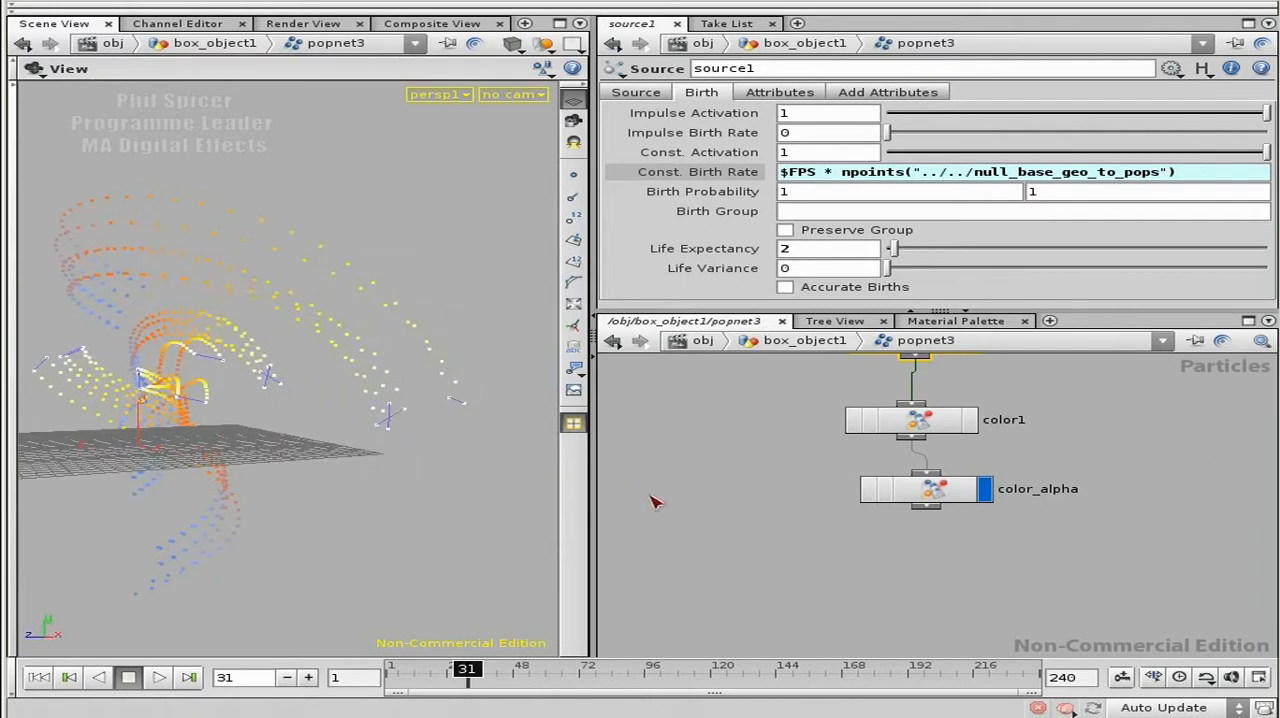
{"action": "left_click_drag", "start_coordinate": [591, 492], "coordinate": [670, 492]}
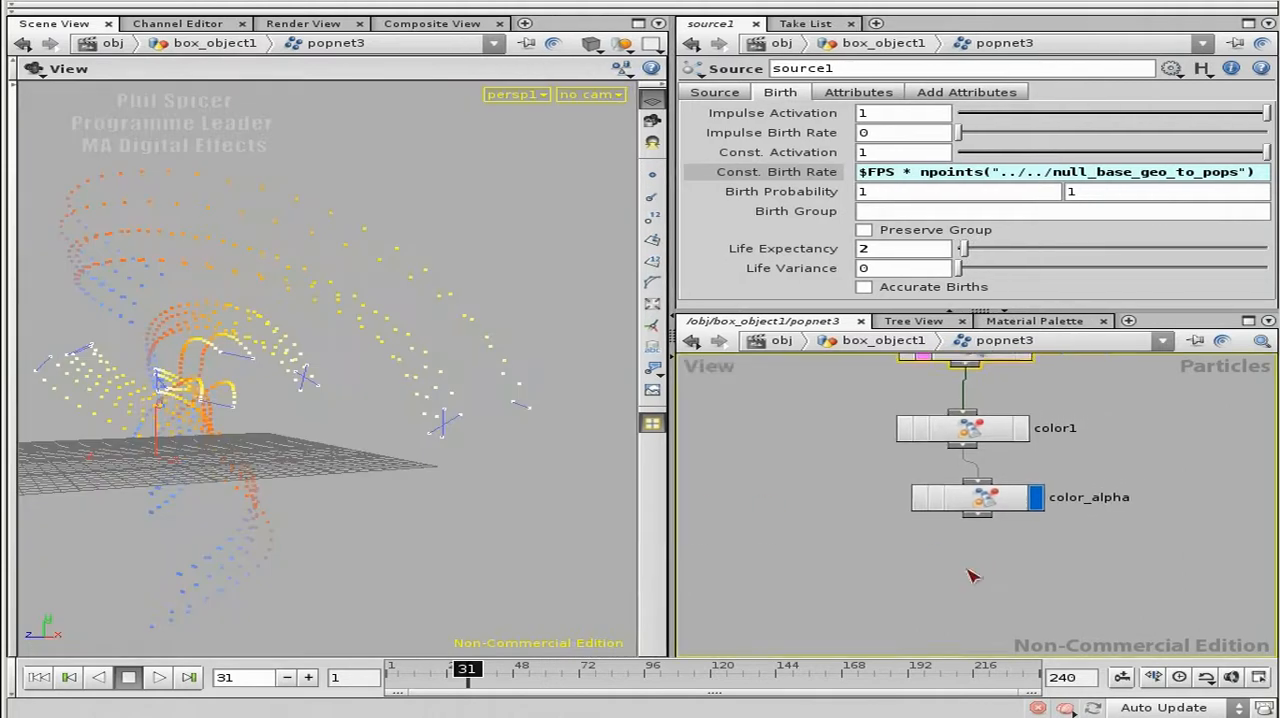
{"action": "mouse_move", "coordinate": [250, 402]}
{"action": "left_mouse_down"}
{"action": "mouse_move", "coordinate": [362, 408]}
{"action": "mouse_move", "coordinate": [258, 418]}
{"action": "left_mouse_up"}
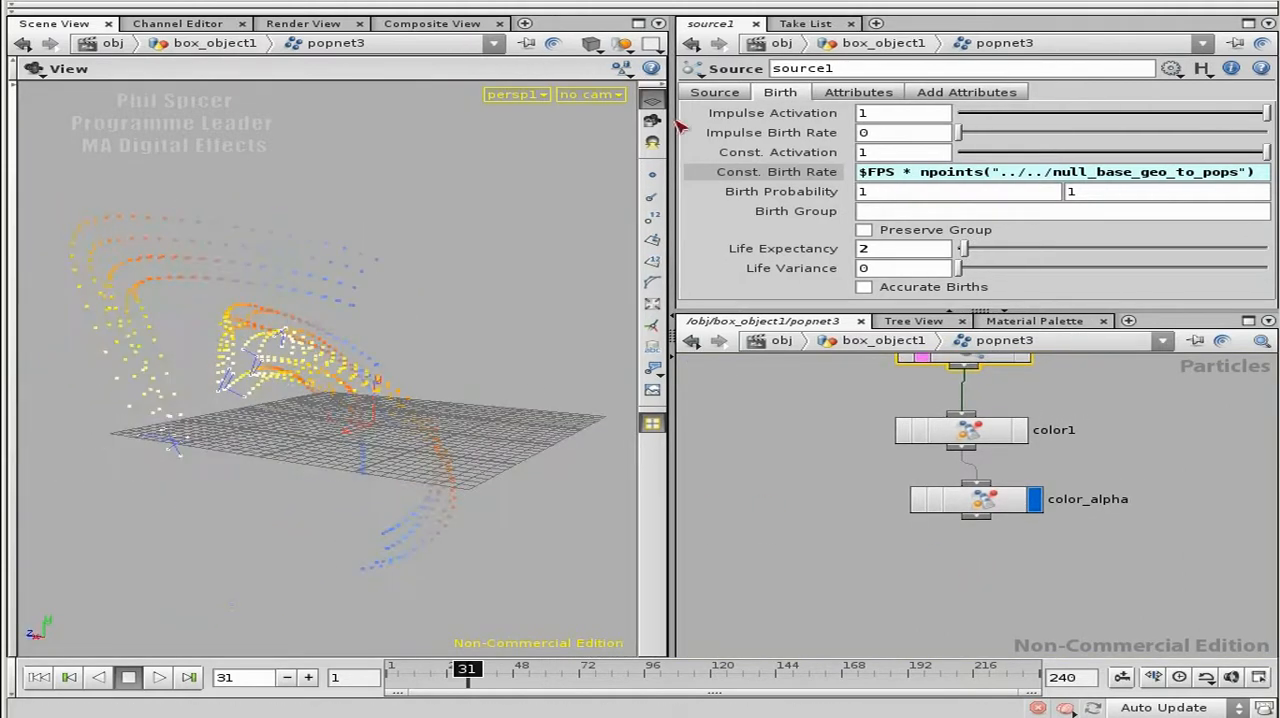
Step: Show point markers and numbers, check the line points of null_base_geo_to_pops, and display popnet3 again
{"action": "left_click", "coordinate": [652, 216]}
{"action": "left_click_drag", "start_coordinate": [360, 345], "coordinate": [530, 300]}
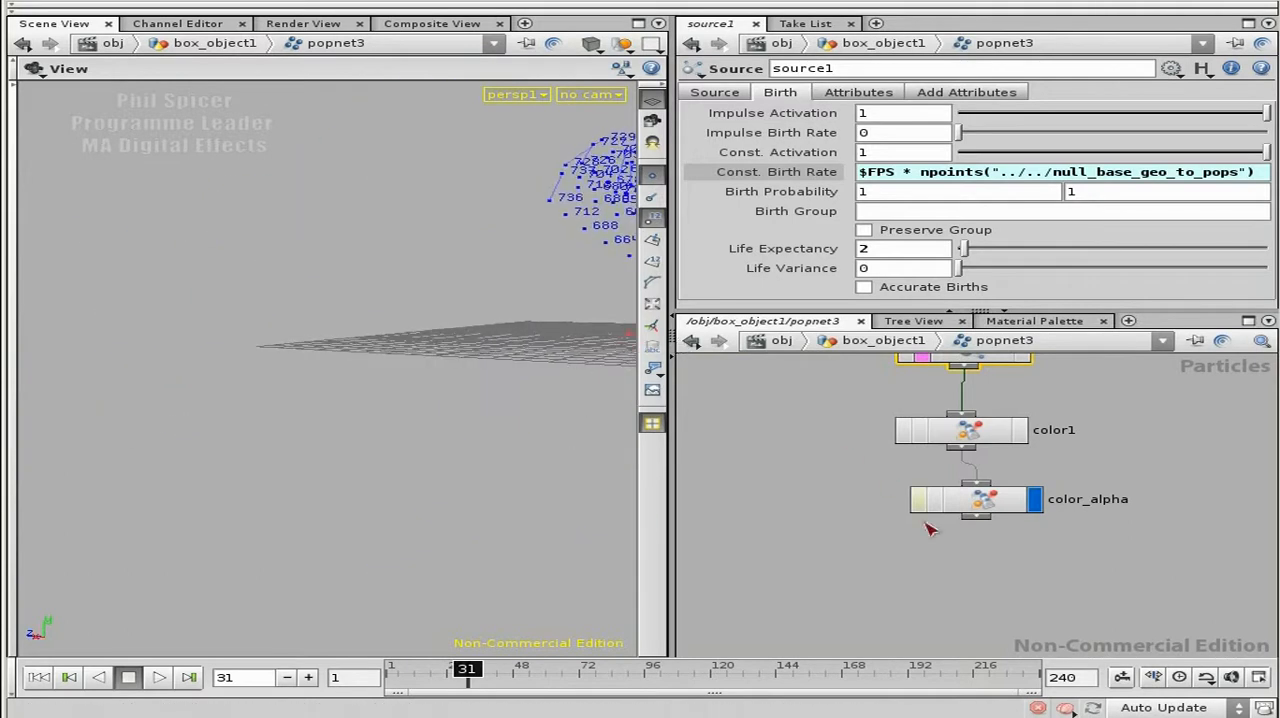
{"action": "key", "text": "u"}
{"action": "left_click", "coordinate": [925, 430]}
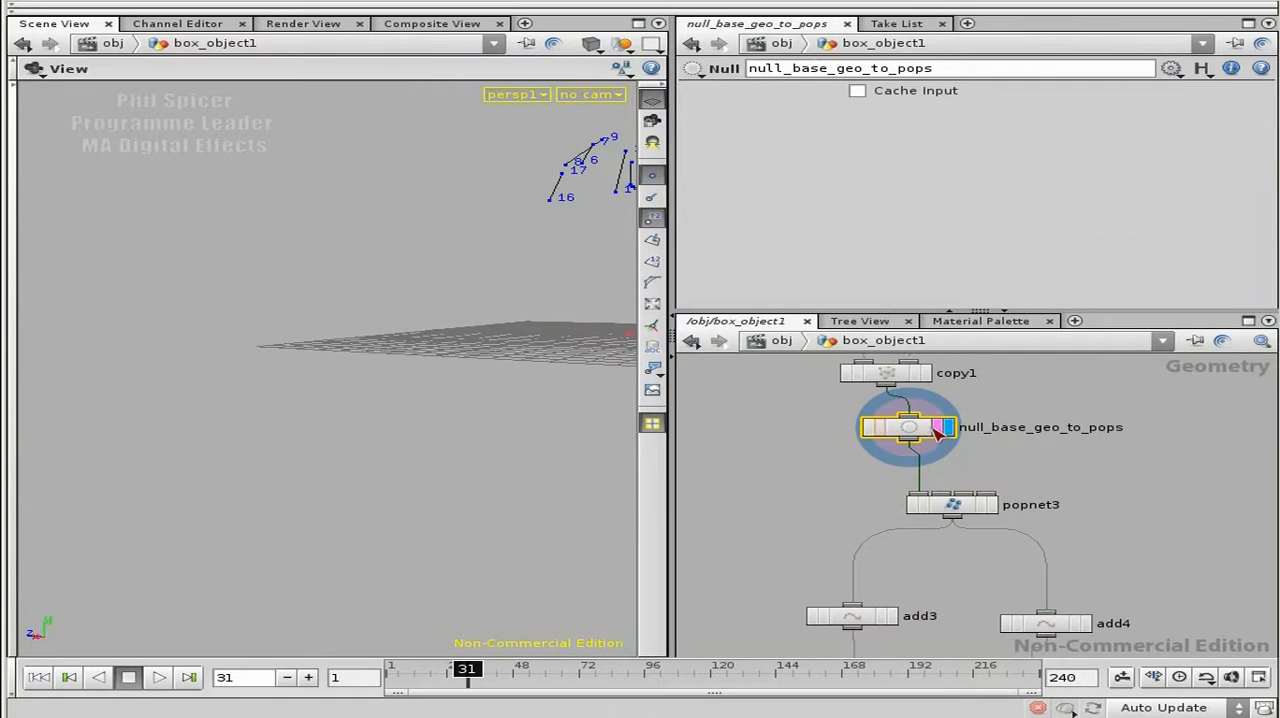
{"action": "left_click", "coordinate": [991, 504]}
Step: Examine the particle numbers trailing from the two end points of each emitting line
{"action": "left_click_drag", "start_coordinate": [520, 285], "coordinate": [415, 404]}
{"action": "middle_click_drag", "start_coordinate": [504, 372], "coordinate": [527, 371]}
{"action": "right_click_drag", "start_coordinate": [356, 377], "coordinate": [383, 376]}
{"action": "left_click_drag", "start_coordinate": [337, 337], "coordinate": [320, 371]}
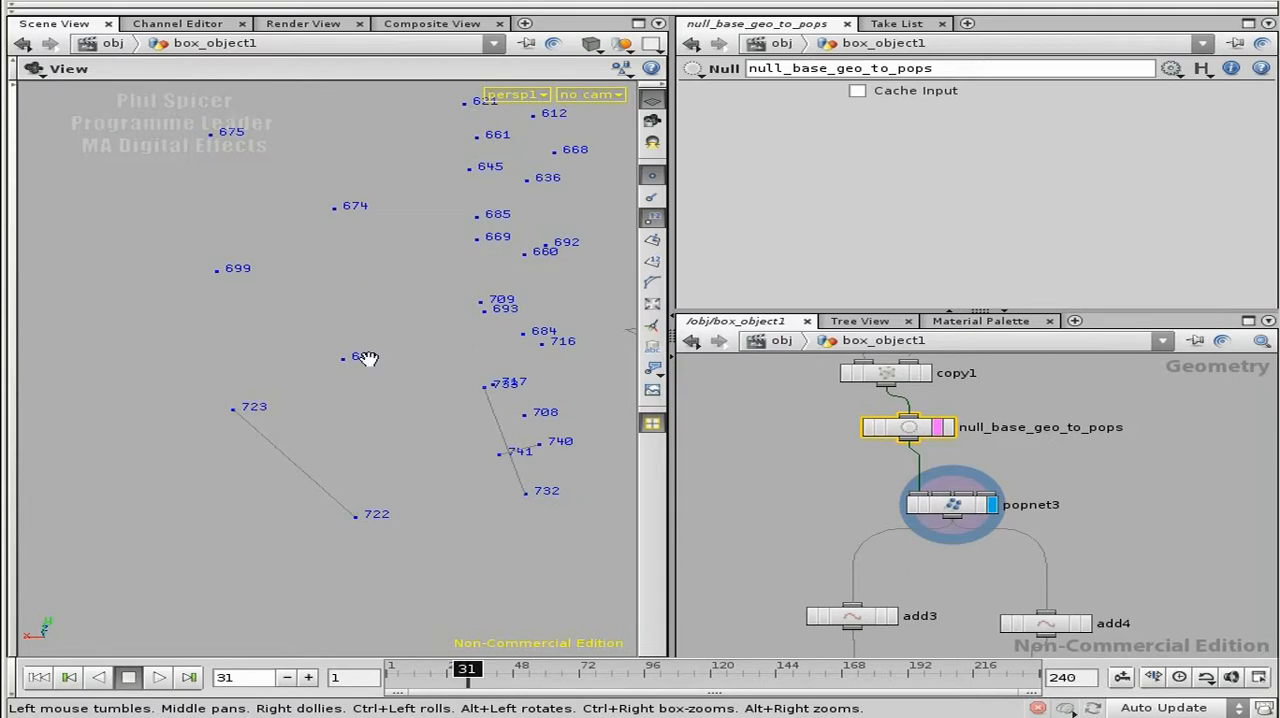
{"action": "middle_click_drag", "start_coordinate": [359, 307], "coordinate": [369, 333]}
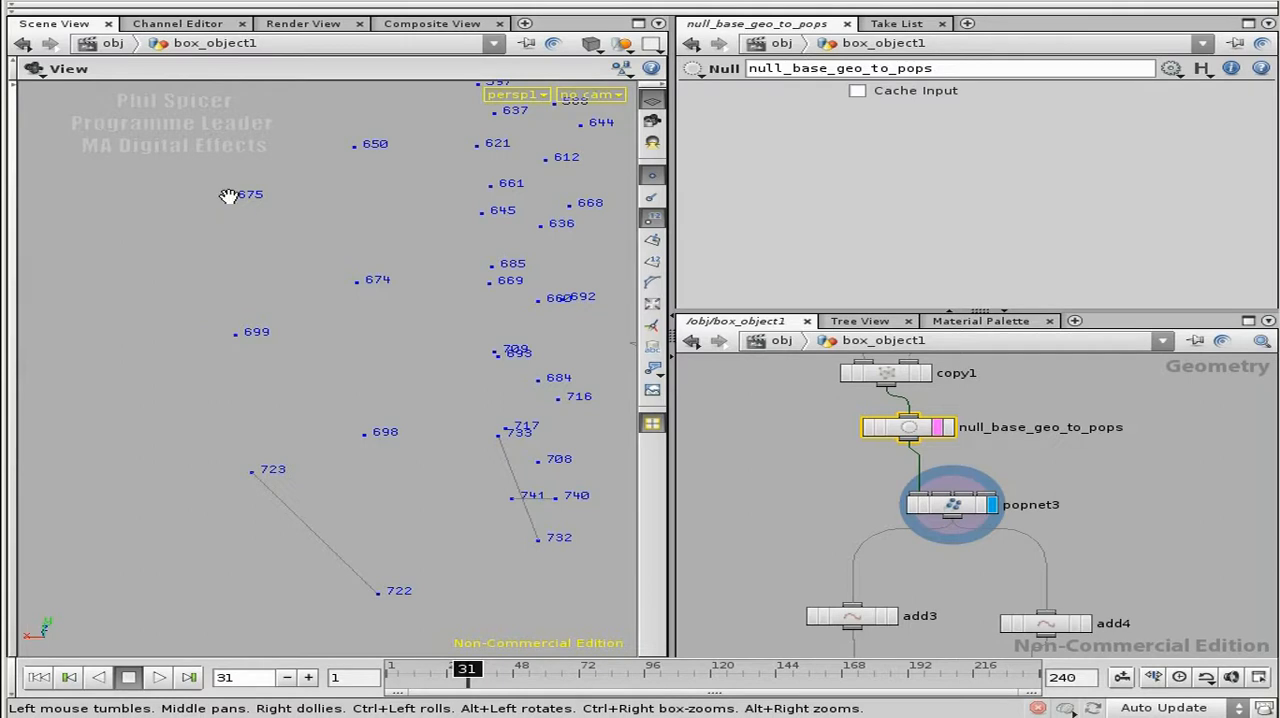
{"action": "middle_click_drag", "start_coordinate": [360, 152], "coordinate": [388, 234]}
{"action": "right_click_drag", "start_coordinate": [388, 234], "coordinate": [359, 498]}
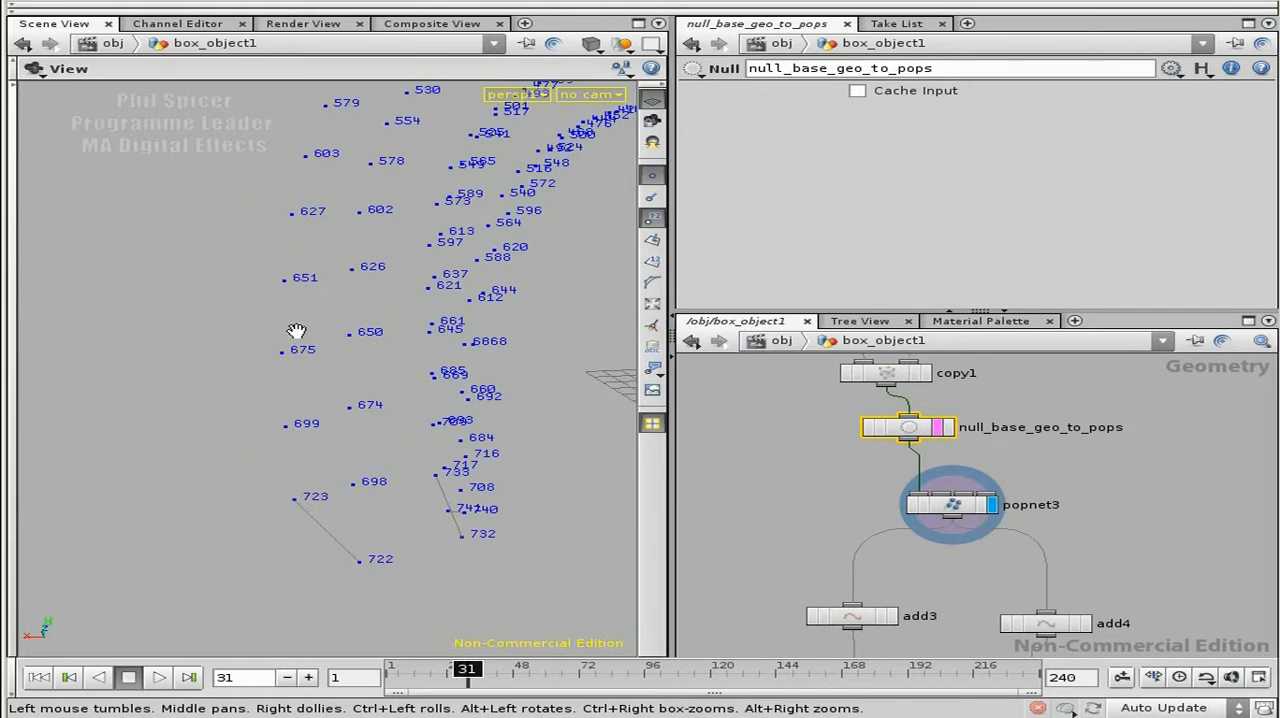
{"action": "left_click_drag", "start_coordinate": [371, 503], "coordinate": [331, 523]}
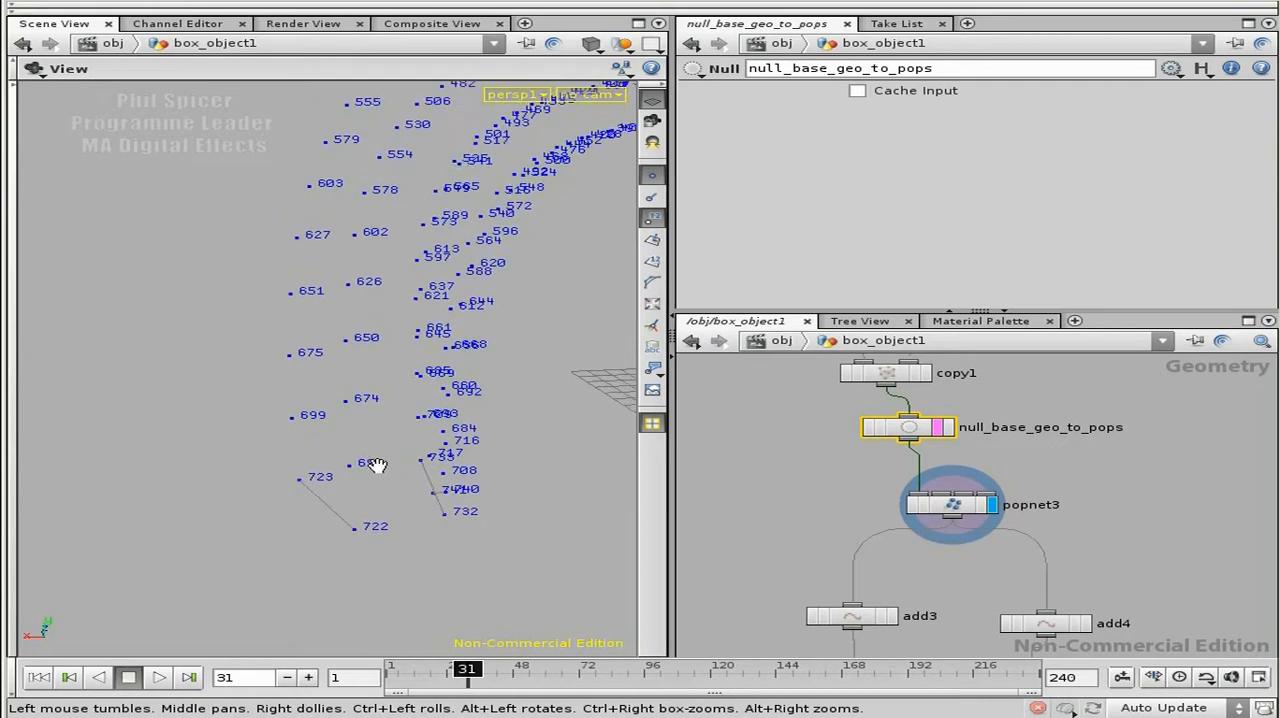
{"action": "left_click_drag", "start_coordinate": [346, 300], "coordinate": [335, 321]}
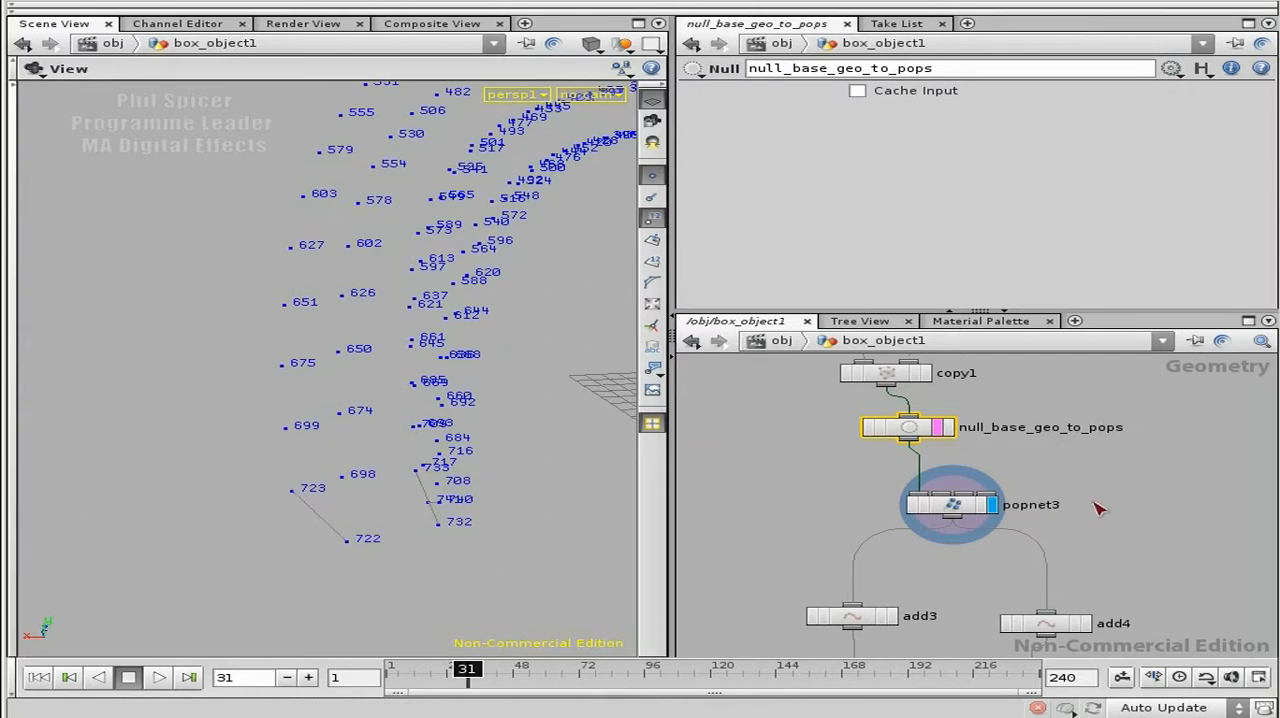
Step: Add a Group node below color_alpha inside popnet3
{"action": "double_click", "coordinate": [958, 506]}
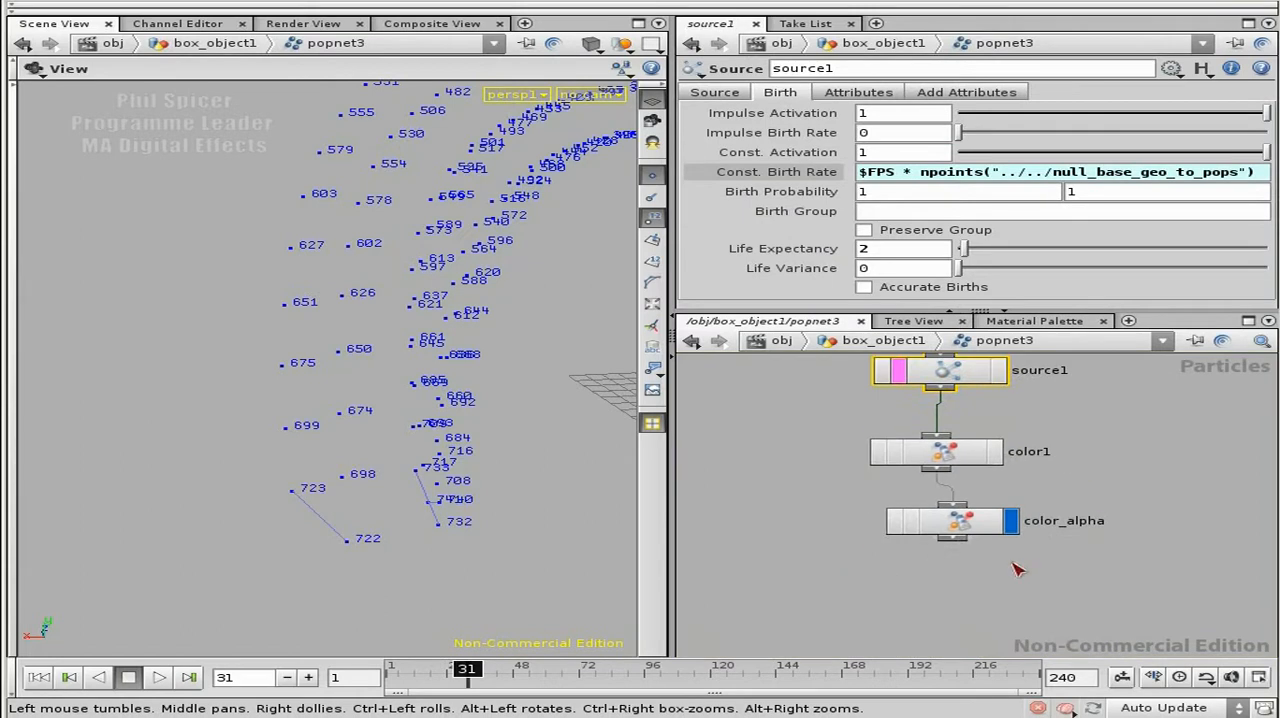
{"action": "key", "text": "Tab"}
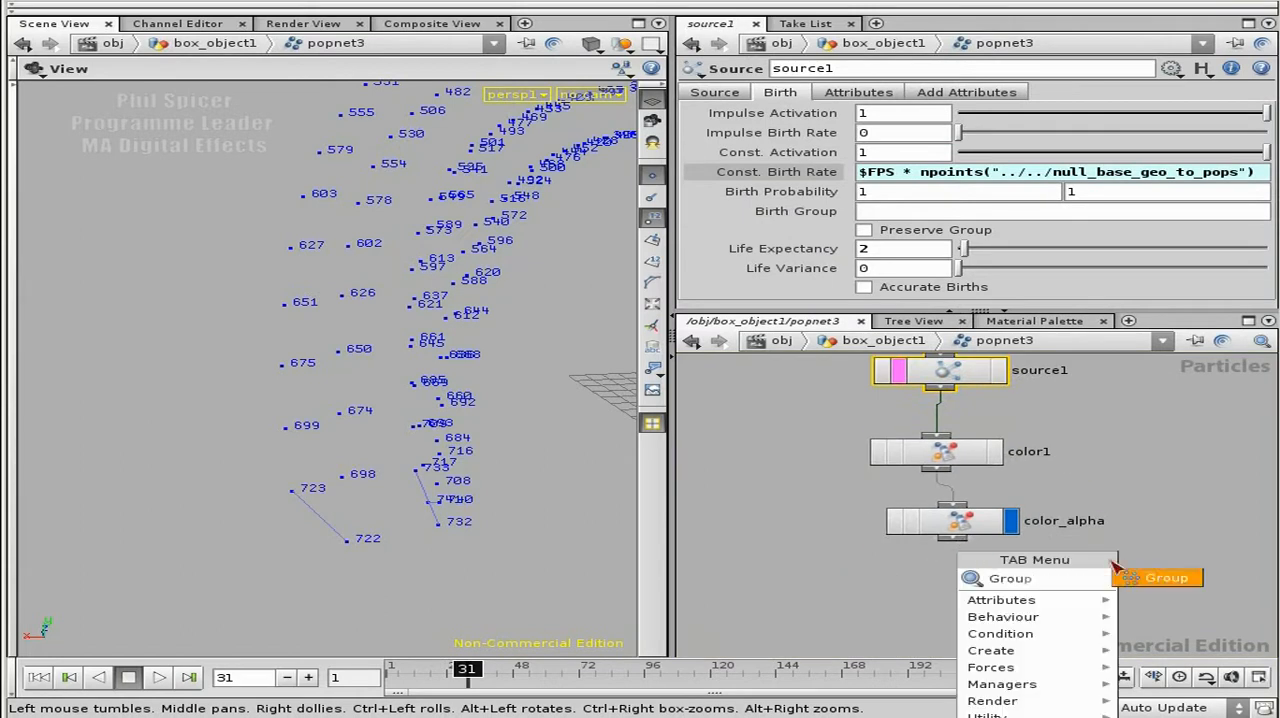
{"action": "key", "text": "Return"}
{"action": "left_click", "coordinate": [968, 592]}
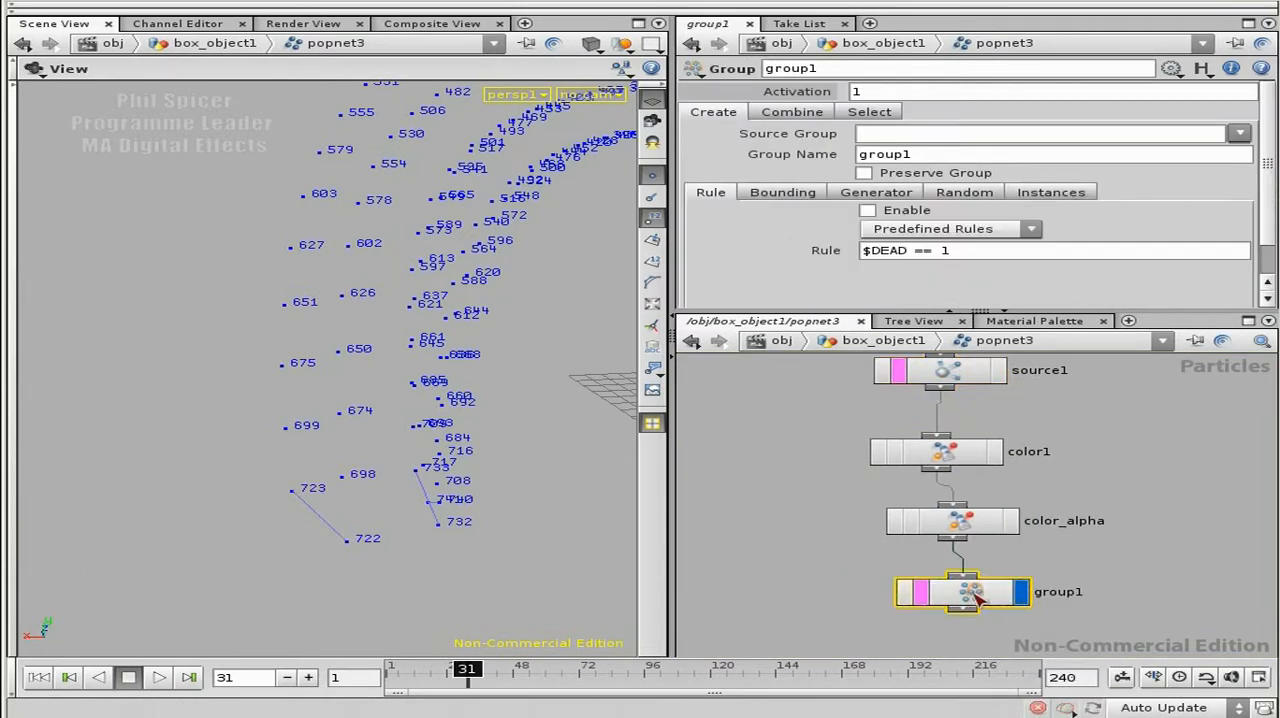
{"action": "left_click_drag", "start_coordinate": [968, 592], "coordinate": [956, 606]}
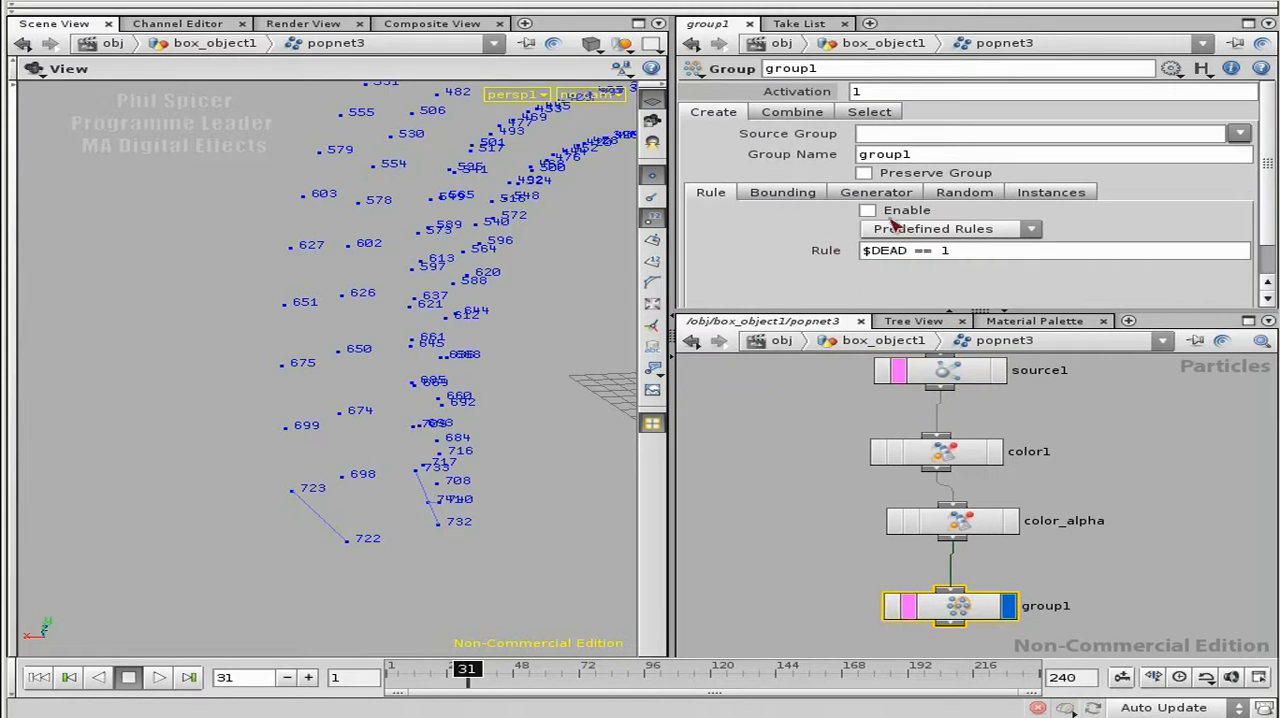
Step: Enable the Group node's rule and set it to $ID % 2 == 0
{"action": "left_click", "coordinate": [910, 211]}
{"action": "left_click_drag", "start_coordinate": [957, 251], "coordinate": [868, 254]}
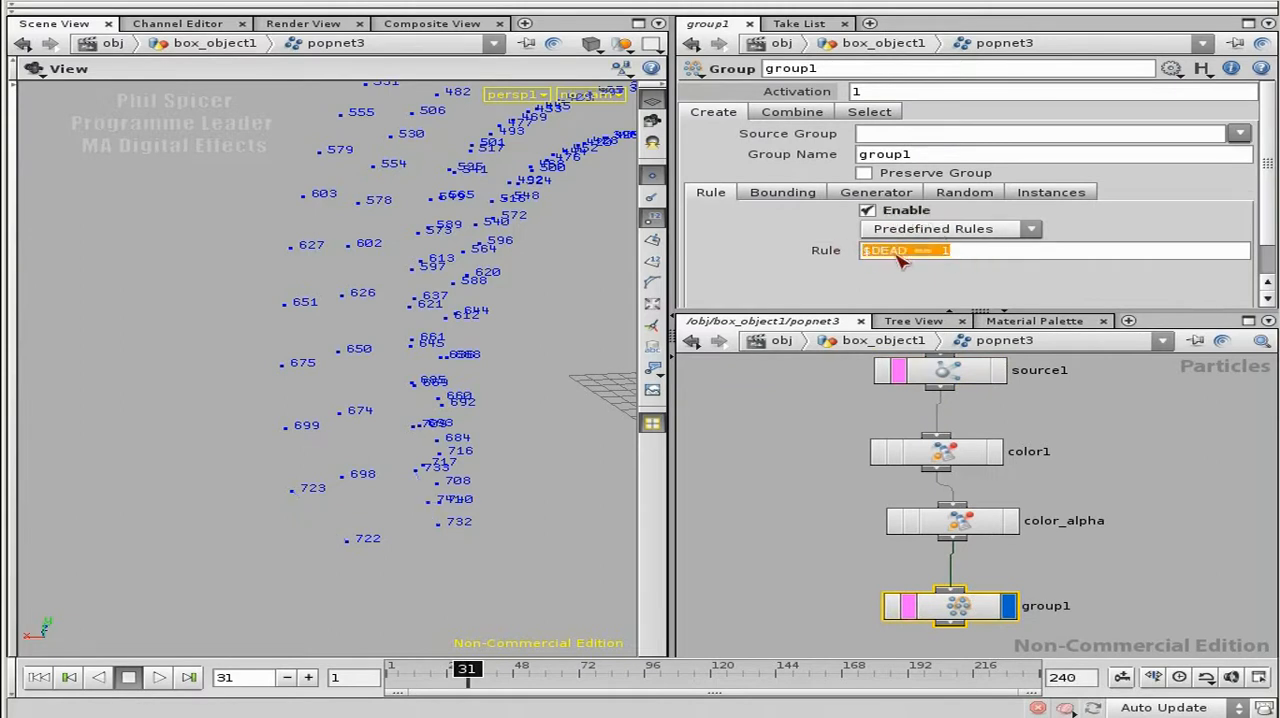
{"action": "type", "text": "$"}
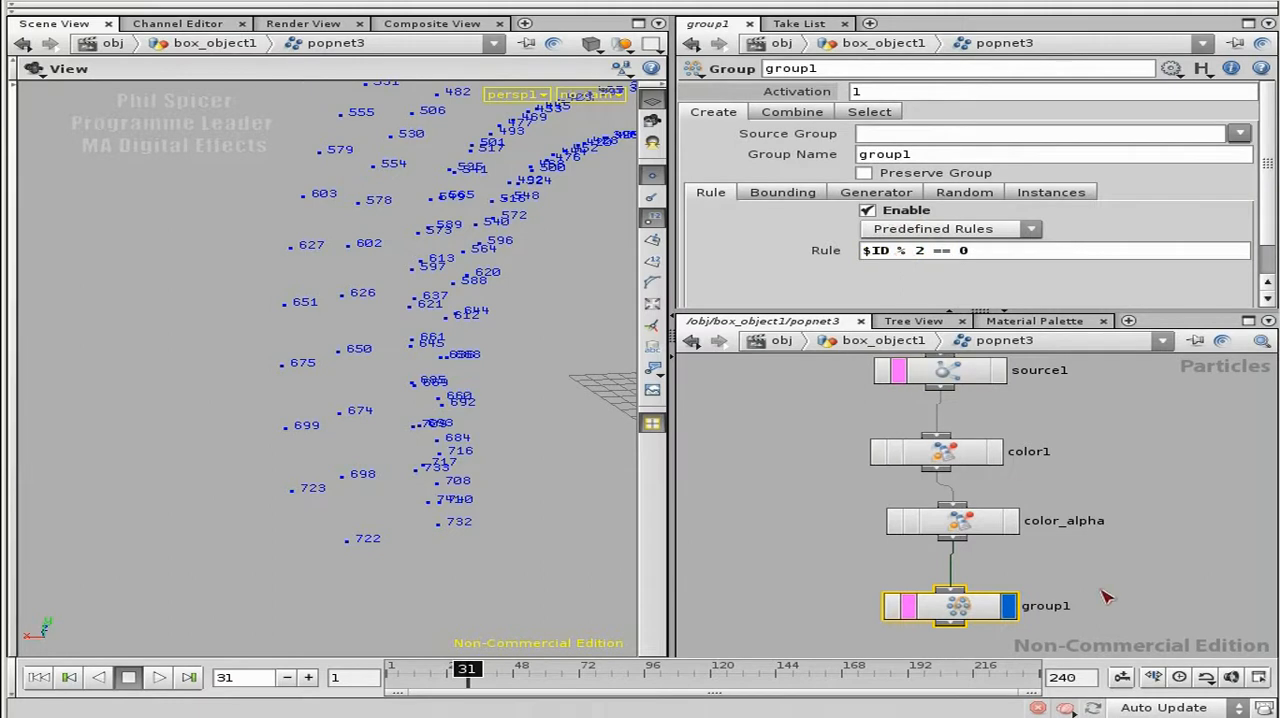
Step: Rename the Group node evengrp and set its group name to $OS
{"action": "middle_click_drag", "start_coordinate": [1090, 592], "coordinate": [1083, 527]}
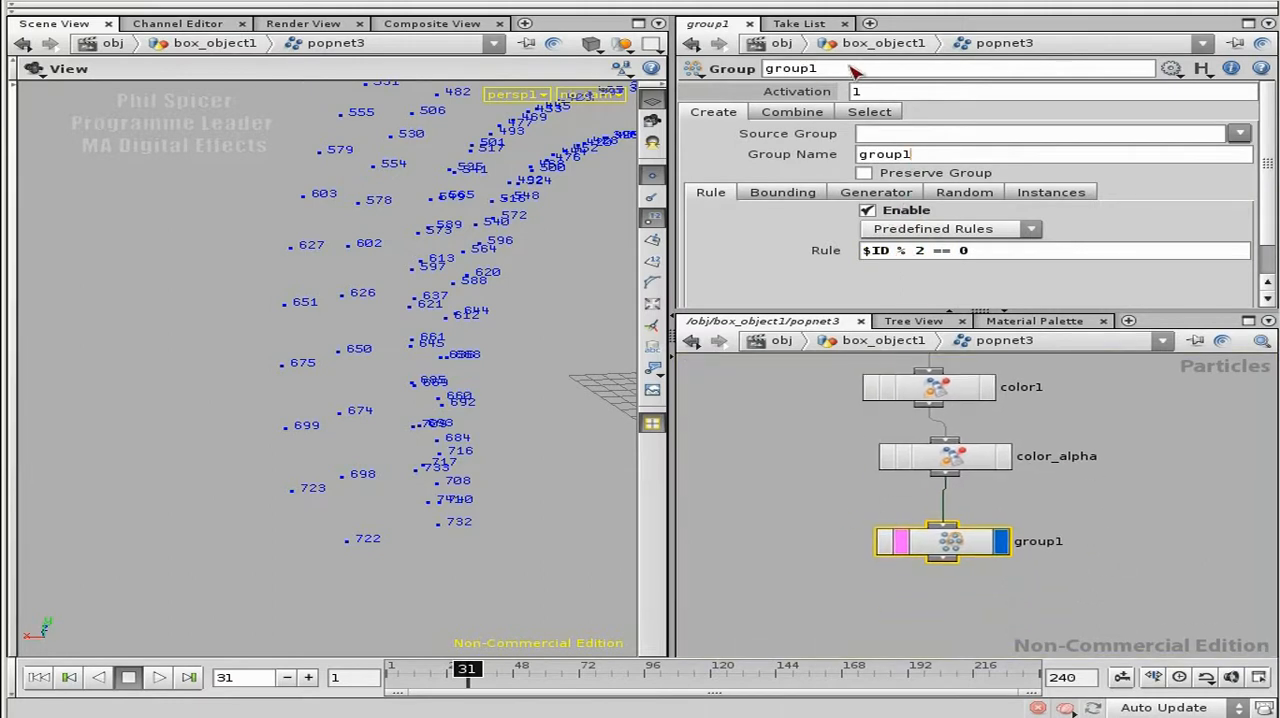
{"action": "left_click_drag", "start_coordinate": [843, 68], "coordinate": [743, 70]}
{"action": "type", "text": "even"}
{"action": "key", "text": "Return"}
{"action": "left_click_drag", "start_coordinate": [914, 157], "coordinate": [866, 160]}
{"action": "key", "text": "BackSpace"}
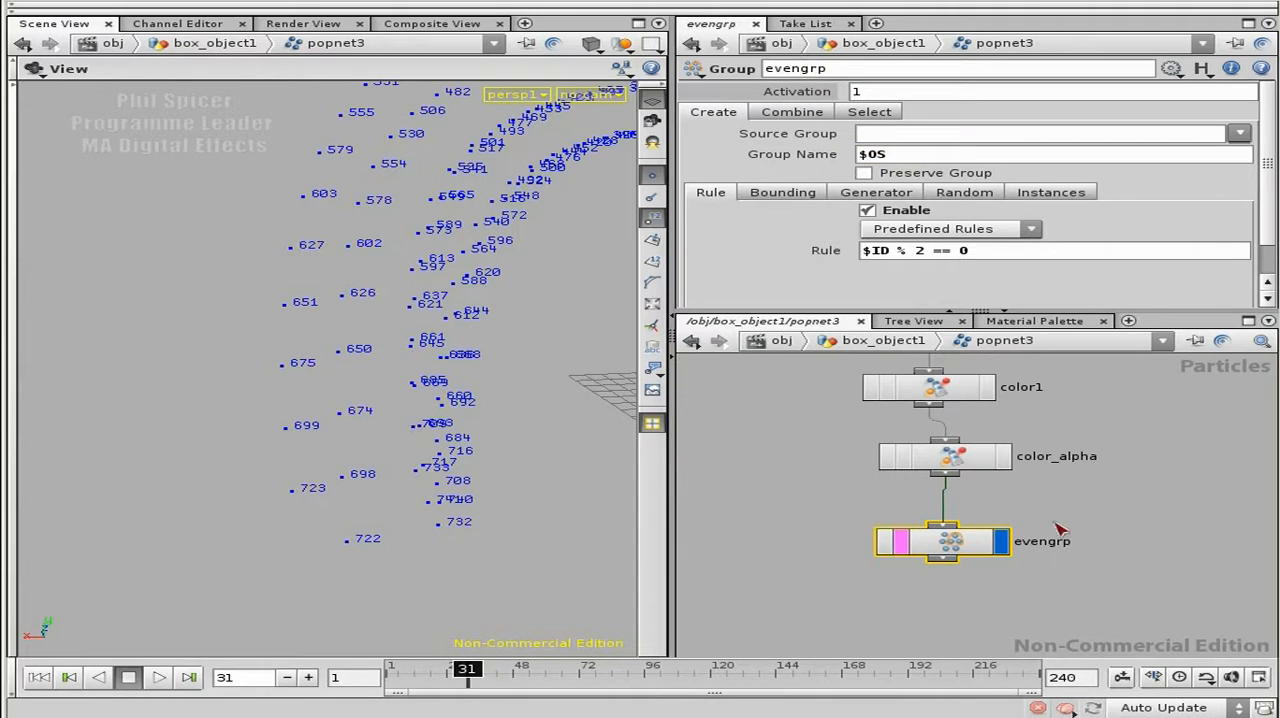
Step: Return to box_object1 and replay the simulation from the first frame, stopping at frame 40
{"action": "middle_click_drag", "start_coordinate": [1113, 560], "coordinate": [1110, 505]}
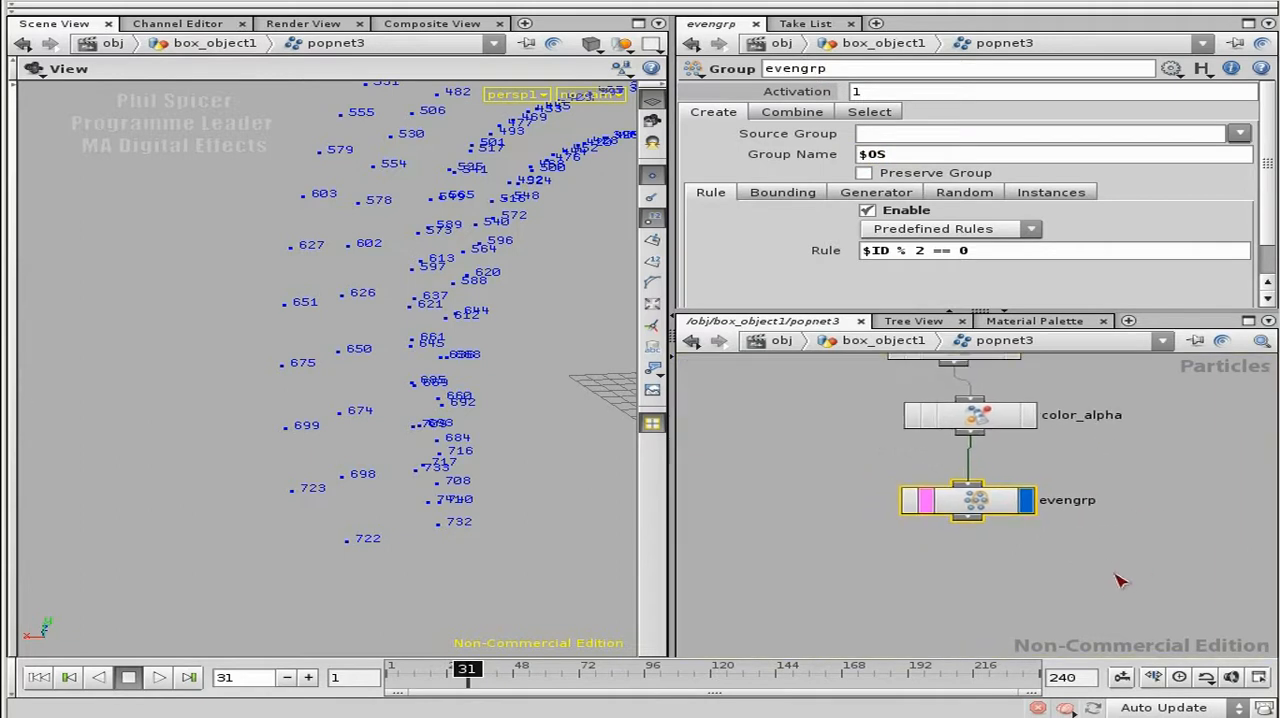
{"action": "key", "text": "u"}
{"action": "middle_click_drag", "start_coordinate": [1110, 581], "coordinate": [1132, 556]}
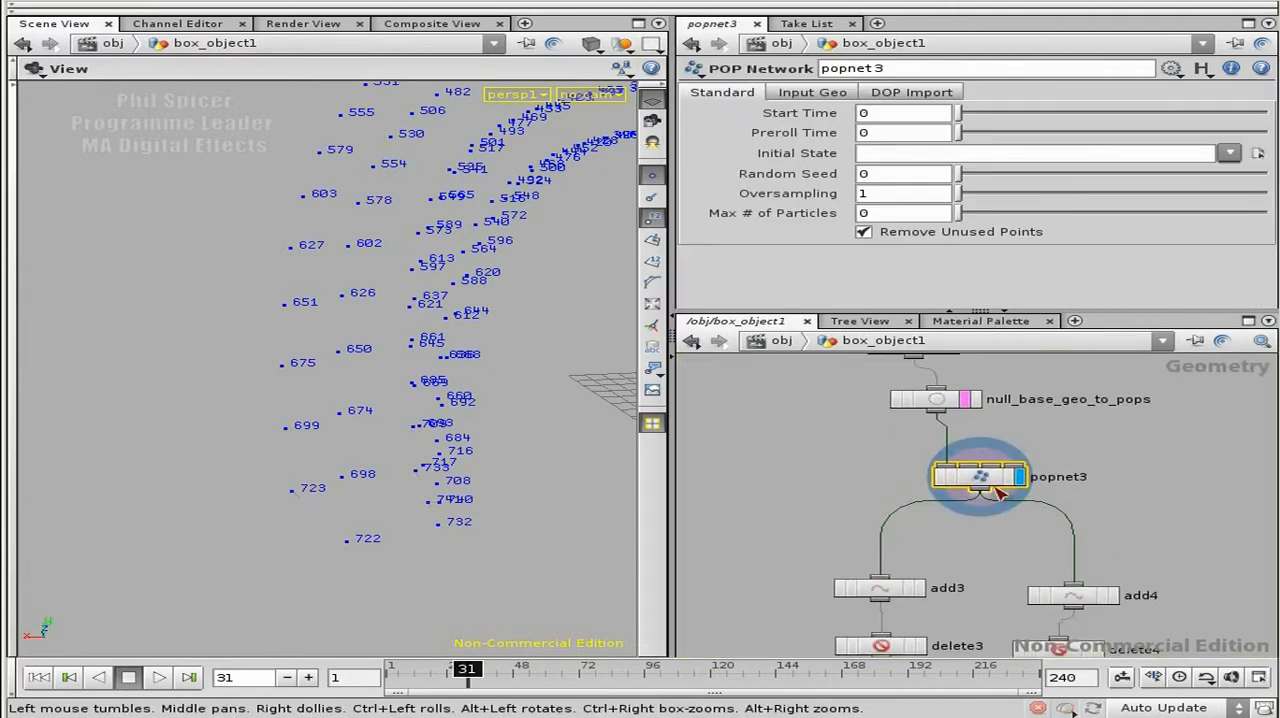
{"action": "left_click", "coordinate": [38, 677]}
{"action": "left_click", "coordinate": [159, 677]}
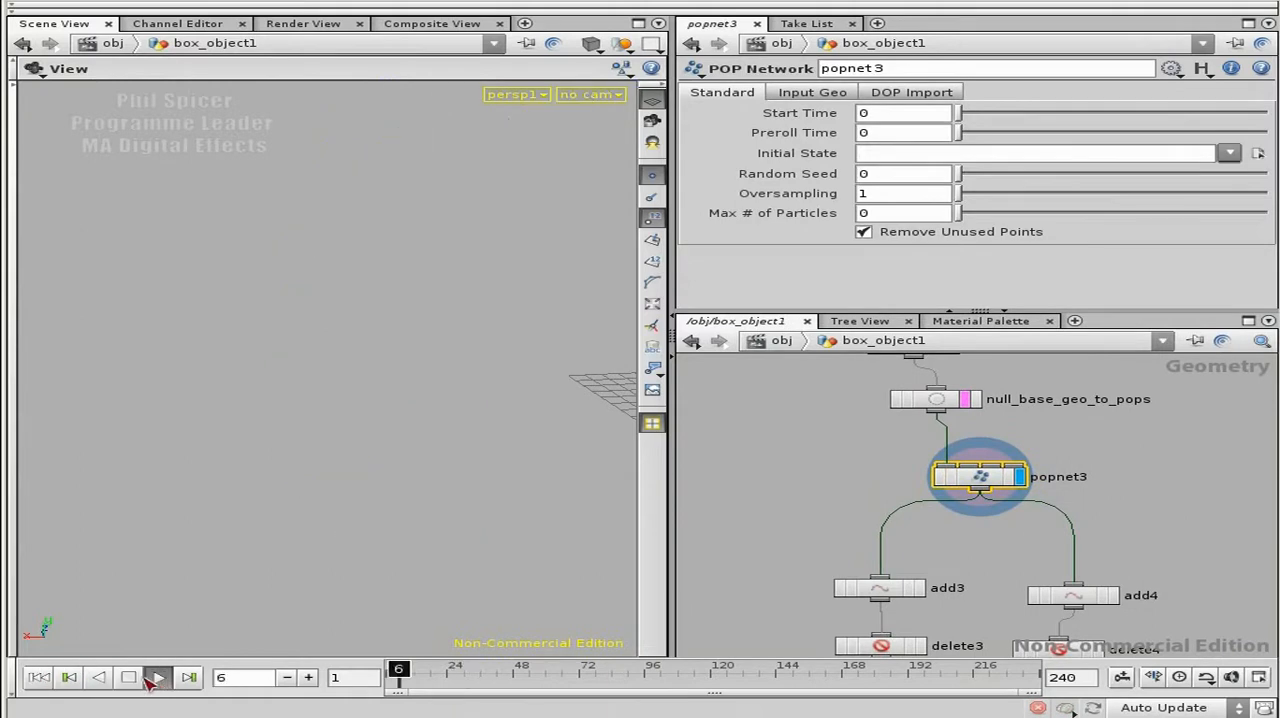
{"action": "left_click", "coordinate": [128, 677]}
{"action": "left_click_drag", "start_coordinate": [276, 464], "coordinate": [354, 450]}
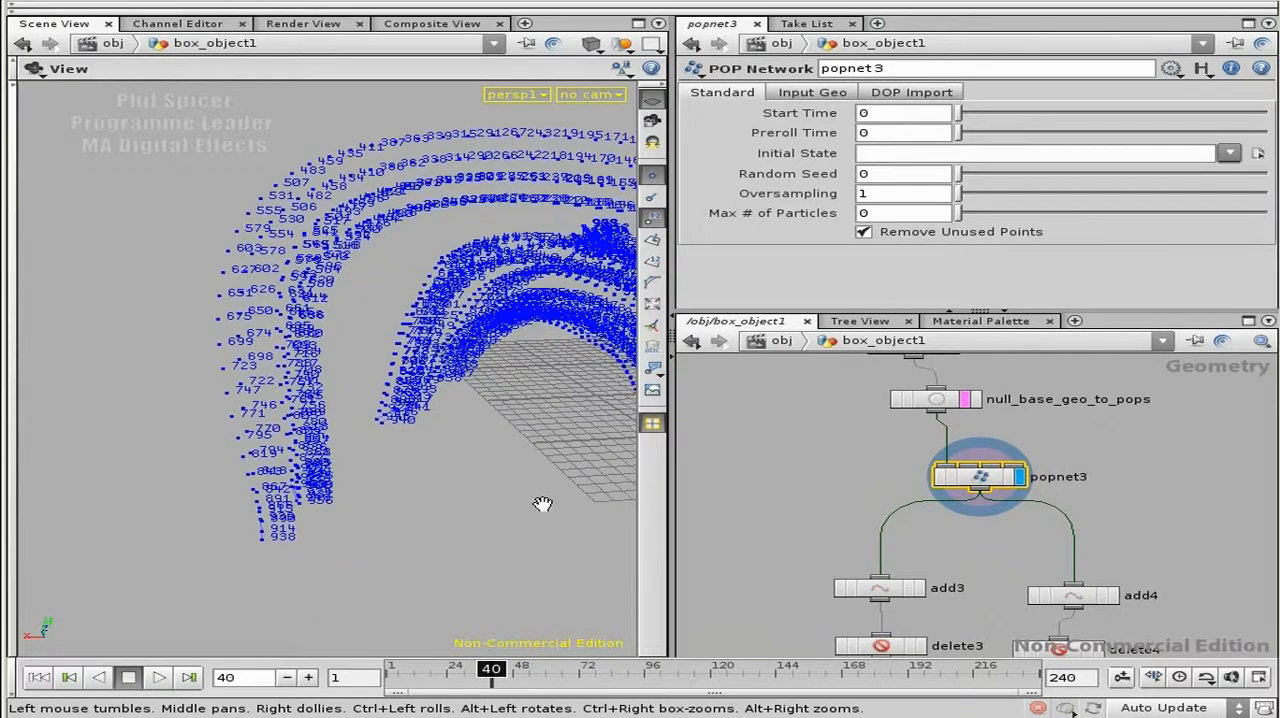
Step: Hide the point markers and numbers, and check popnet3's node information for the even point group
{"action": "left_click", "coordinate": [654, 216]}
{"action": "left_click", "coordinate": [649, 175]}
{"action": "mouse_move", "coordinate": [416, 325]}
{"action": "left_mouse_down"}
{"action": "mouse_move", "coordinate": [443, 331]}
{"action": "mouse_move", "coordinate": [394, 317]}
{"action": "left_mouse_up"}
{"action": "middle_click", "coordinate": [980, 478]}
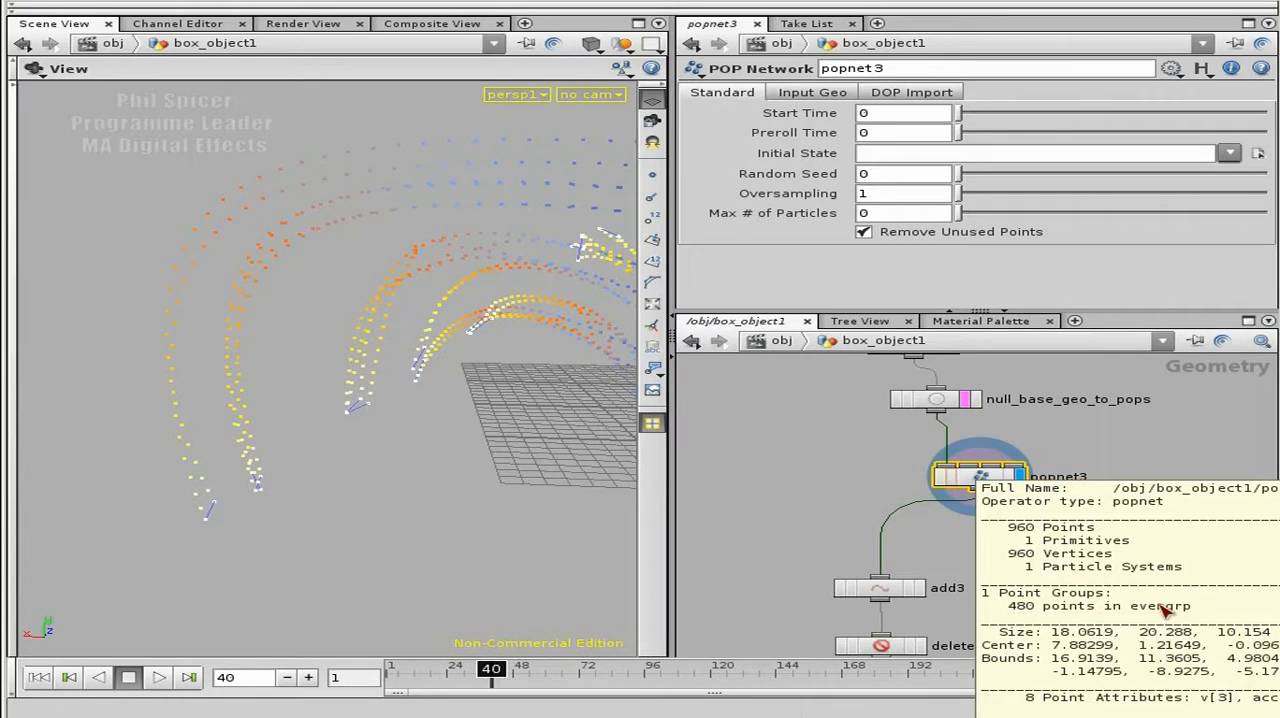
Step: Insert a Delete node between popnet3 and add3
{"action": "scroll", "coordinate": [955, 555], "scroll_direction": "up", "scroll_amount": 3}
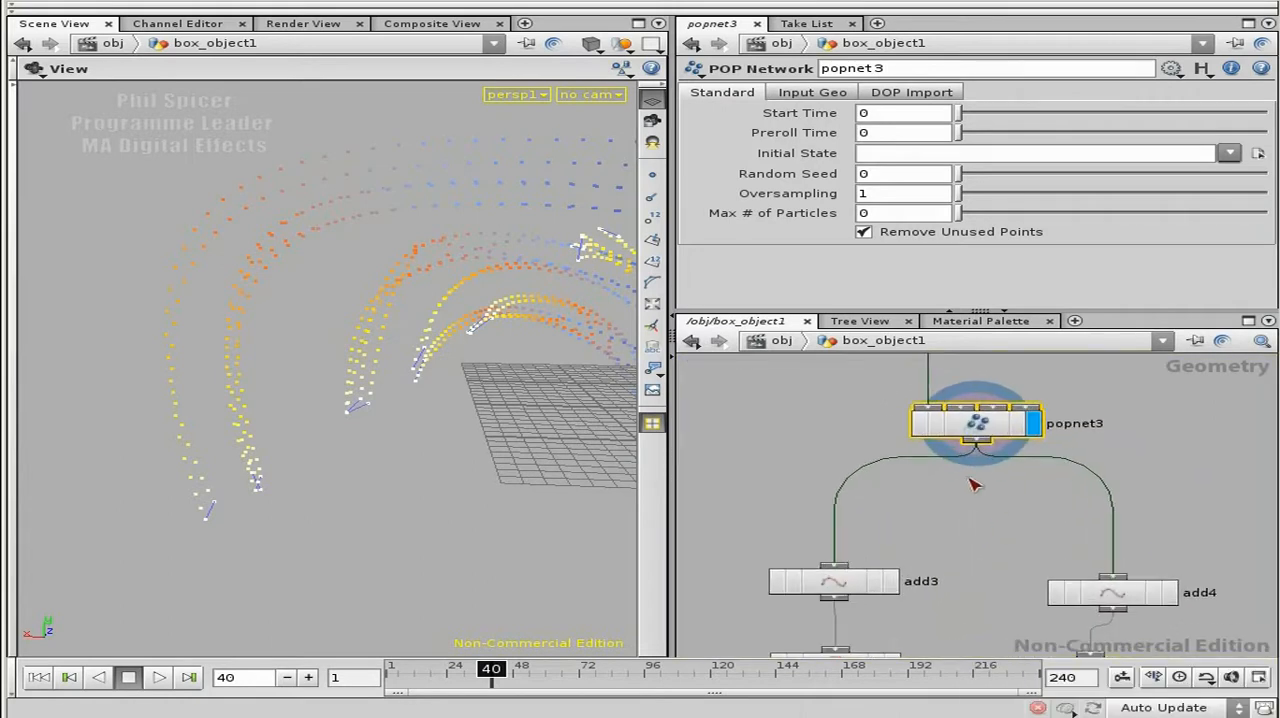
{"action": "key", "text": "Tab"}
{"action": "type", "text": "Deform"}
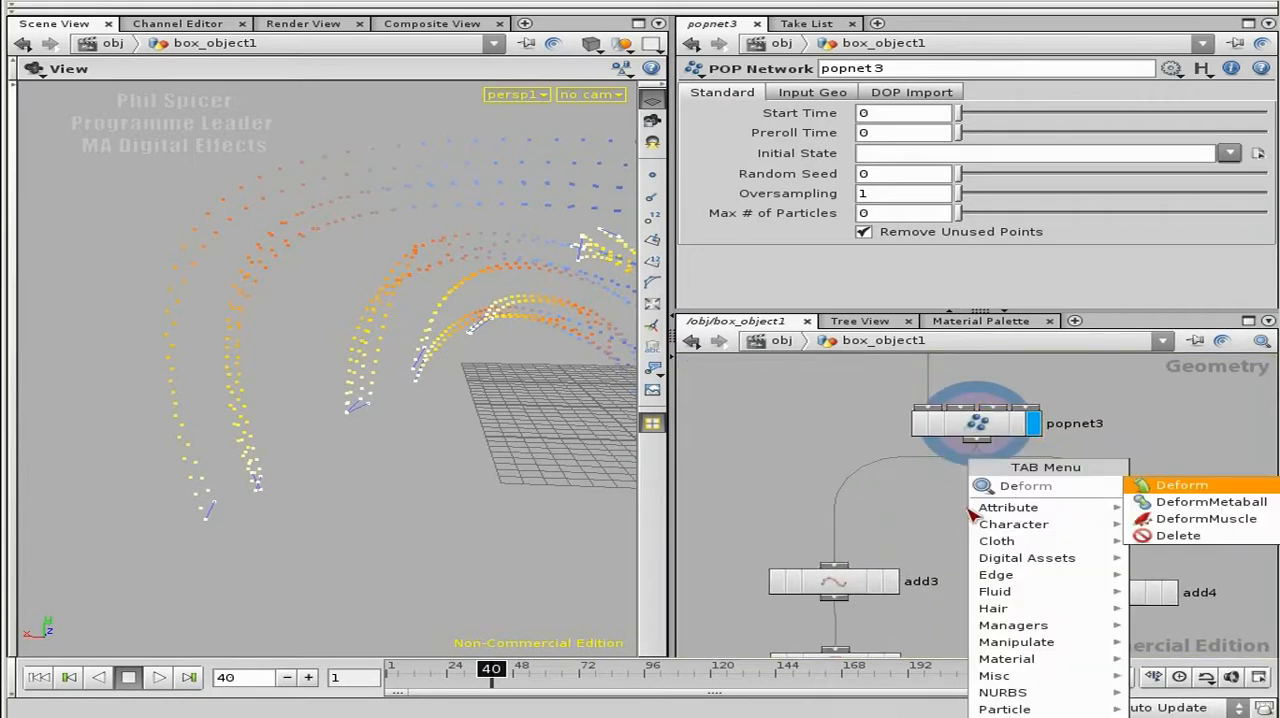
{"action": "key", "text": "BackSpace"}
{"action": "key", "text": "BackSpace"}
{"action": "key", "text": "BackSpace"}
{"action": "key", "text": "BackSpace"}
{"action": "type", "text": "lete"}
{"action": "key", "text": "Return"}
{"action": "left_click", "coordinate": [945, 502]}
{"action": "left_click", "coordinate": [943, 494]}
{"action": "left_click", "coordinate": [941, 527]}
{"action": "left_click", "coordinate": [835, 566]}
{"action": "left_click_drag", "start_coordinate": [946, 515], "coordinate": [847, 503]}
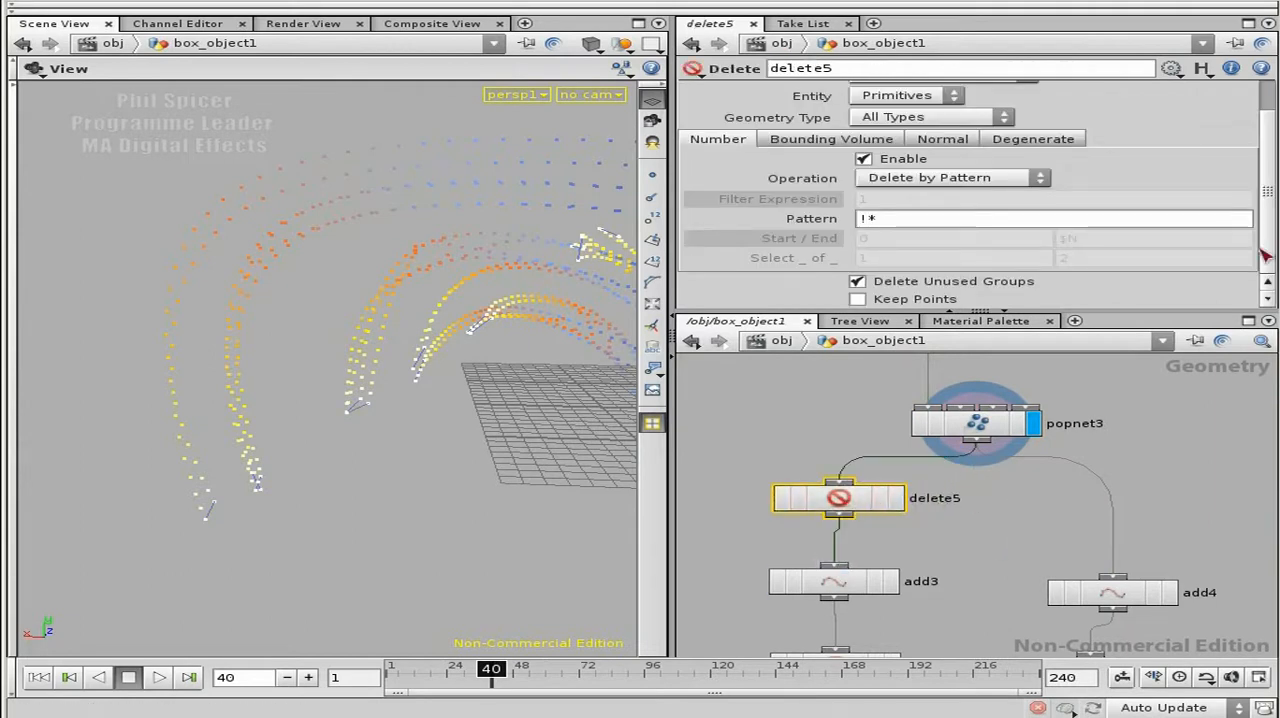
Step: Set the new Delete node's group to evengrp and its entity to Points
{"action": "scroll", "coordinate": [1230, 145], "scroll_direction": "up", "scroll_amount": 2}
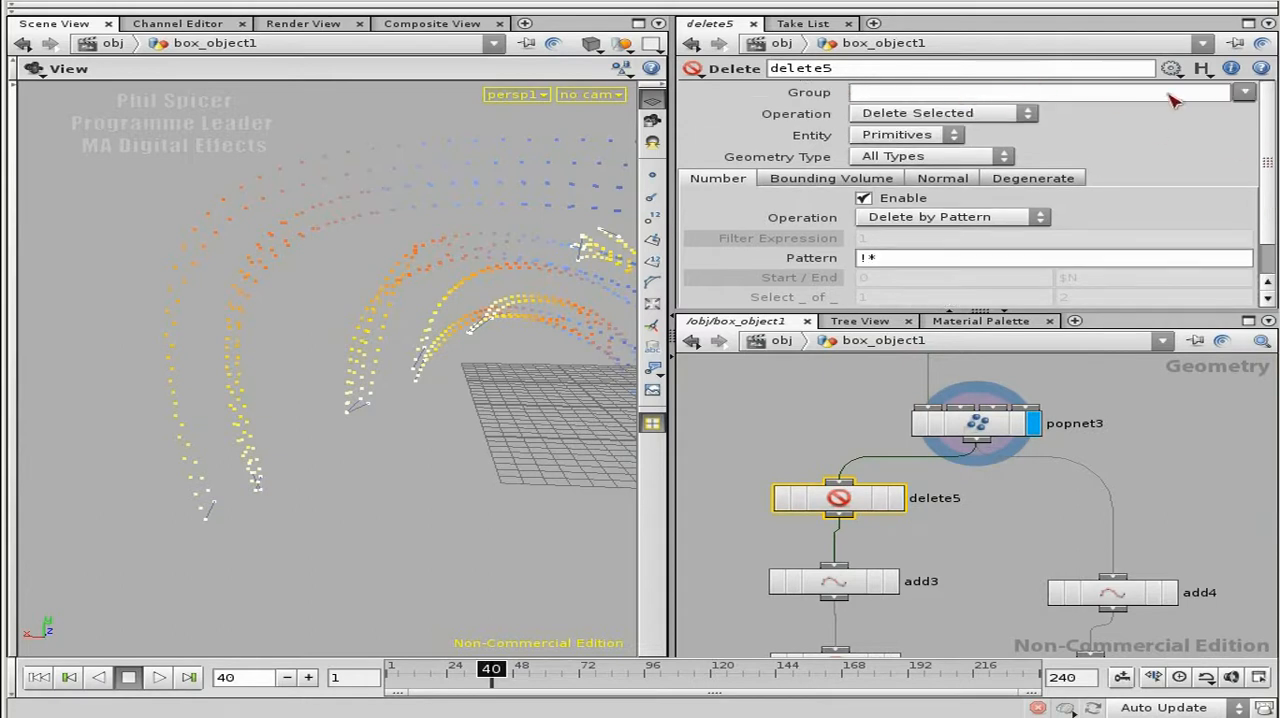
{"action": "left_click", "coordinate": [1244, 93]}
{"action": "left_click", "coordinate": [1258, 108]}
{"action": "left_click", "coordinate": [955, 136]}
{"action": "left_click", "coordinate": [907, 167]}
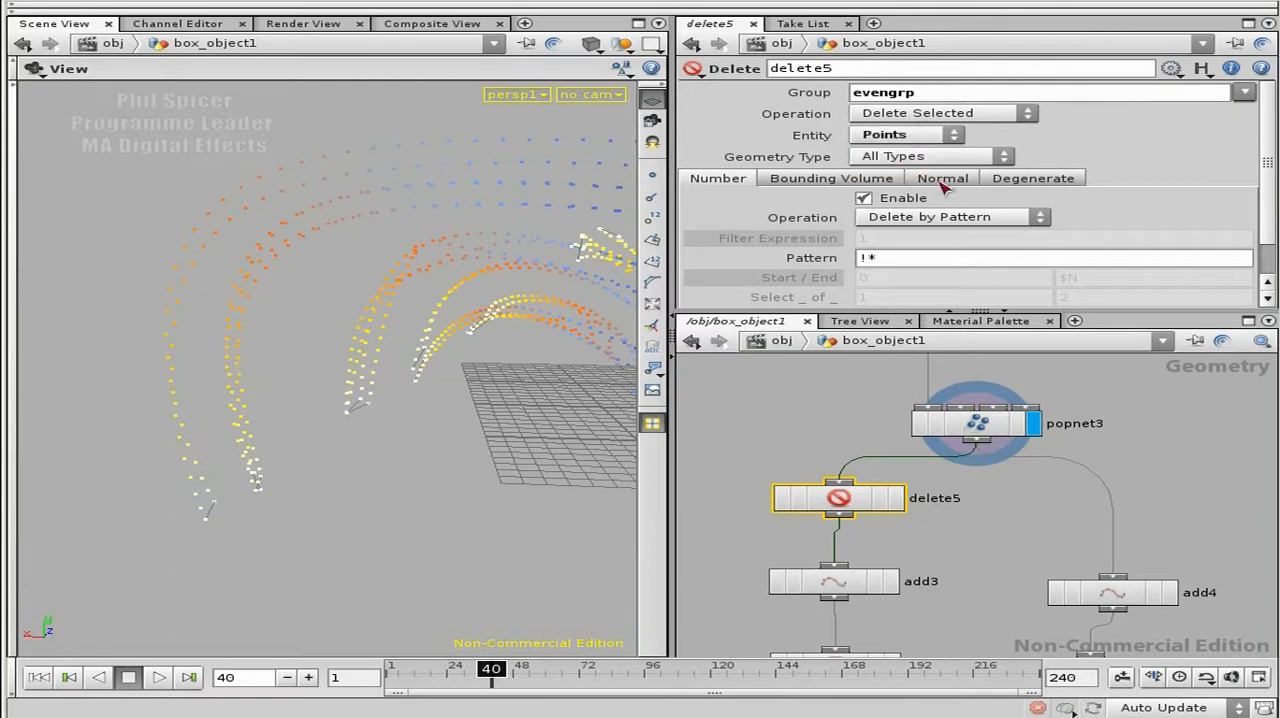
Step: Display delete5's output and inspect the remaining particles along the arcs
{"action": "left_click", "coordinate": [888, 505]}
{"action": "left_click_drag", "start_coordinate": [175, 345], "coordinate": [551, 514]}
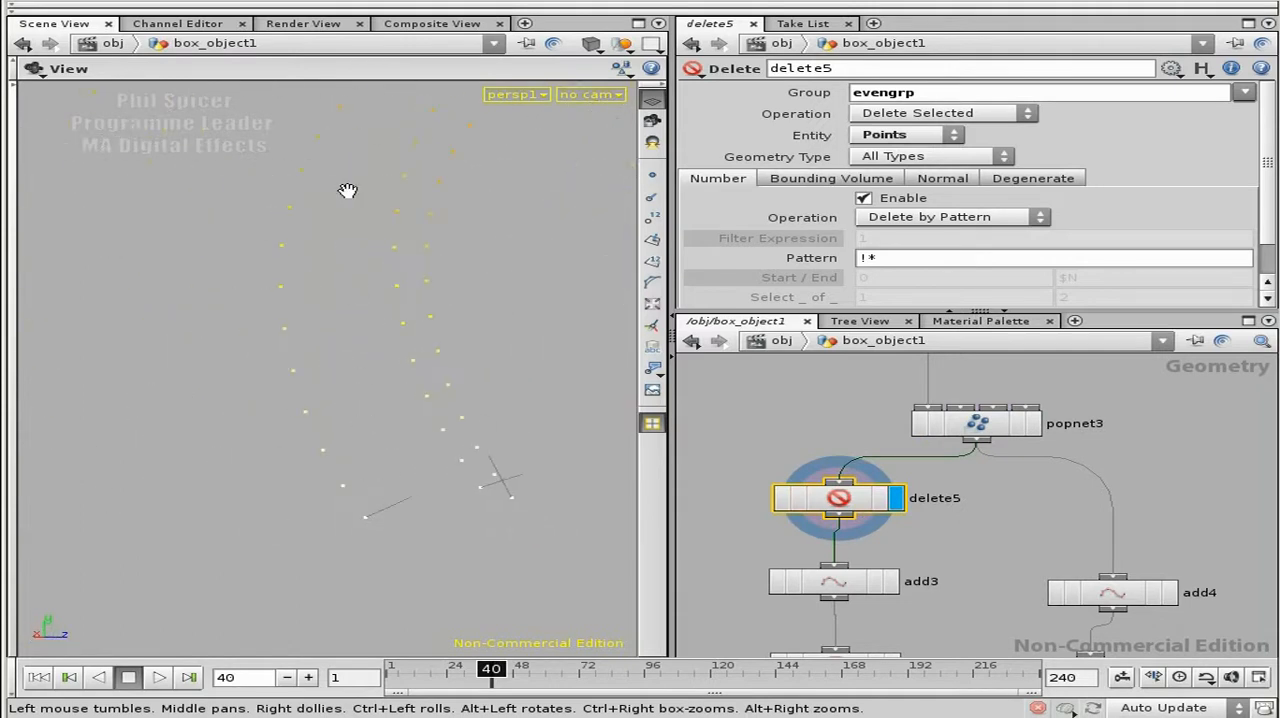
{"action": "left_click_drag", "start_coordinate": [409, 214], "coordinate": [301, 470]}
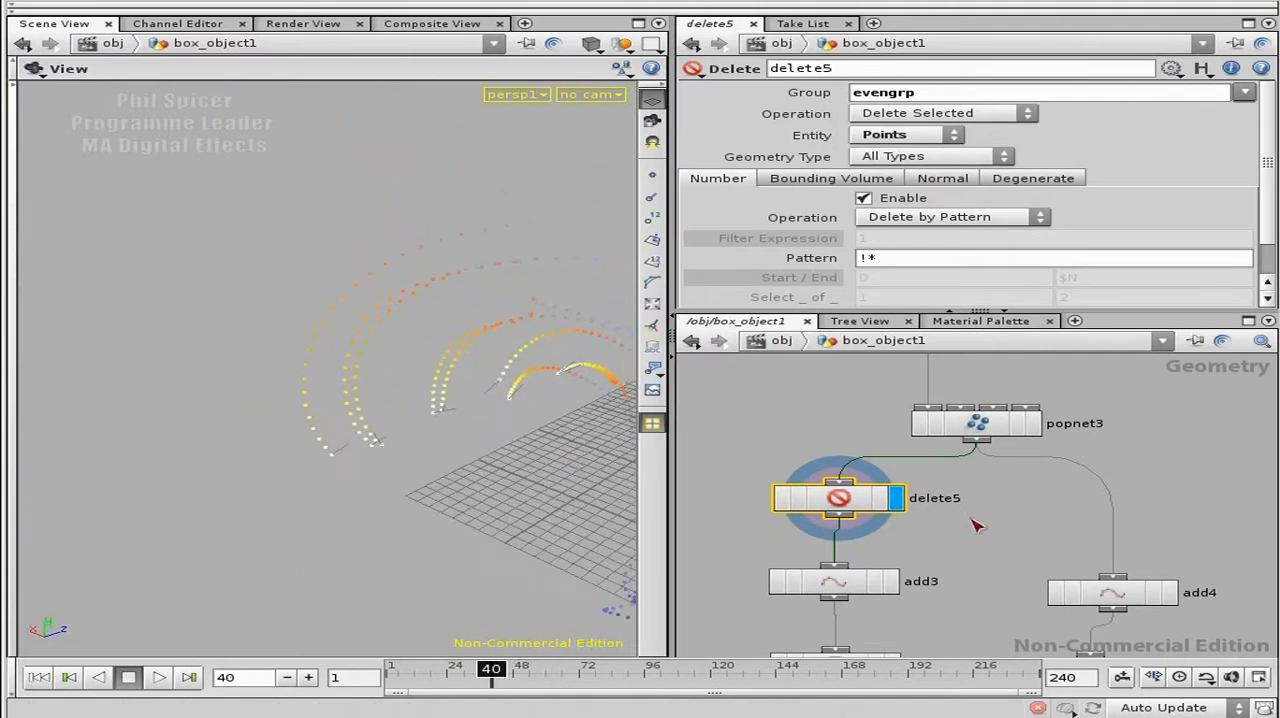
Step: Duplicate delete5, connect the copy to popnet3's output beside the add4 branch, and display it
{"action": "key", "text": "ctrl+c"}
{"action": "left_click", "coordinate": [1031, 515]}
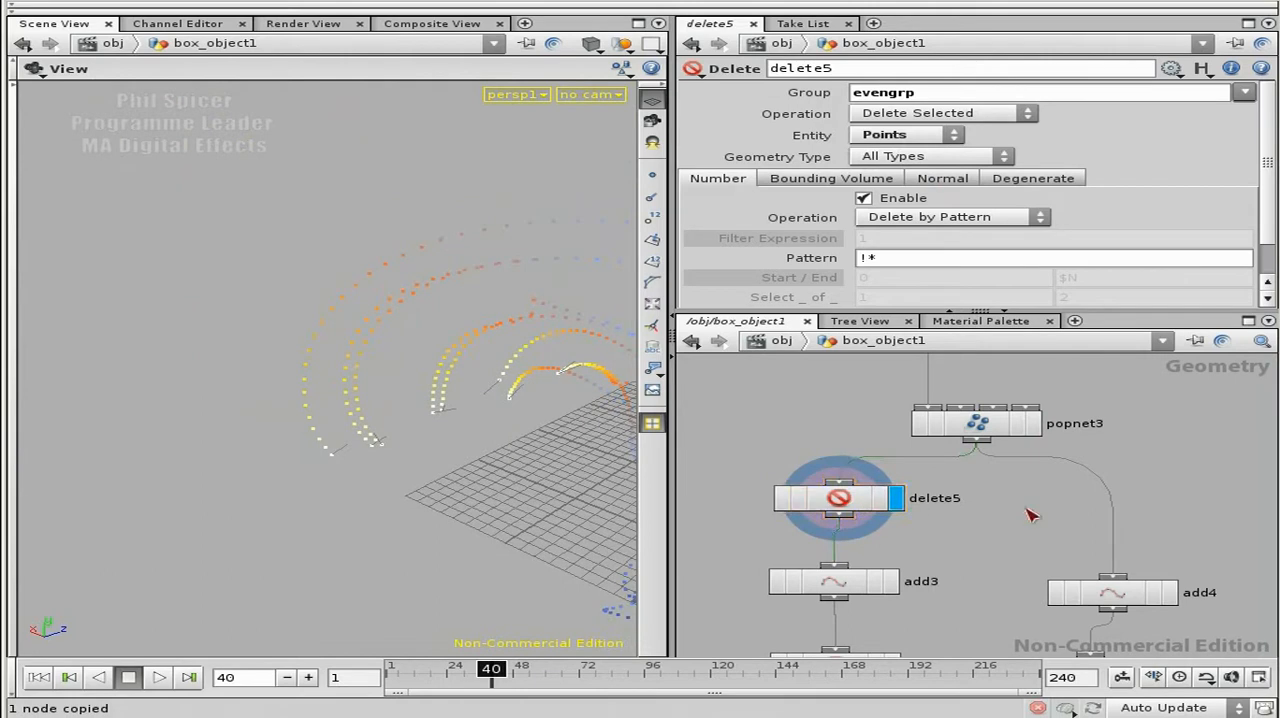
{"action": "key", "text": "ctrl+v"}
{"action": "left_click_drag", "start_coordinate": [922, 562], "coordinate": [1164, 503]}
{"action": "middle_click_drag", "start_coordinate": [1183, 456], "coordinate": [1049, 458]}
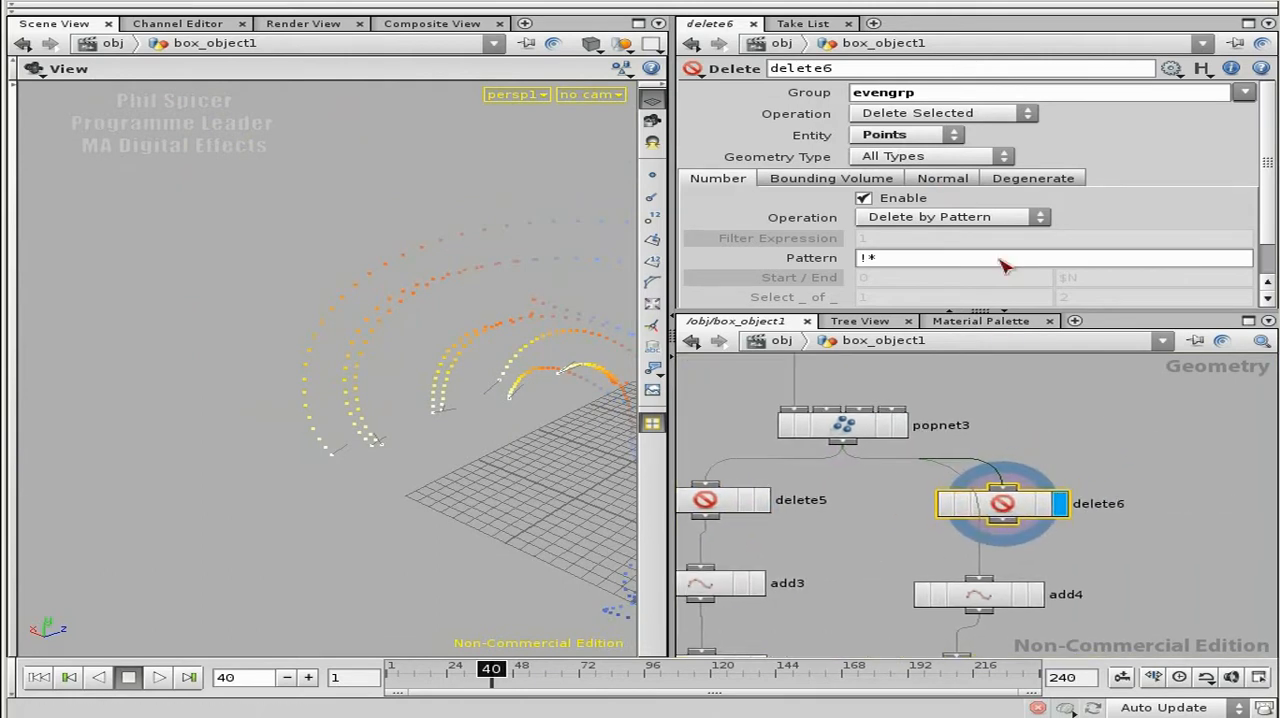
Step: Set the copied Delete node's operation to Delete Non-Selected and wire its output into add4
{"action": "left_click", "coordinate": [928, 114]}
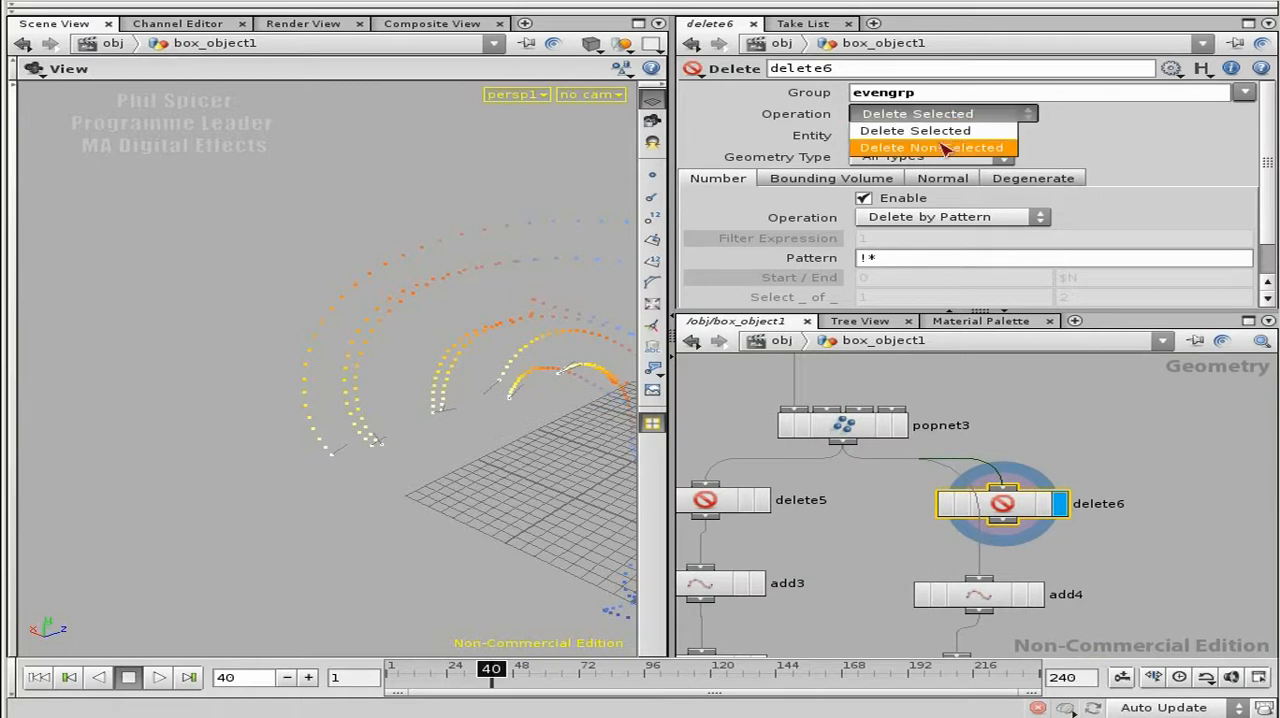
{"action": "left_click", "coordinate": [915, 148]}
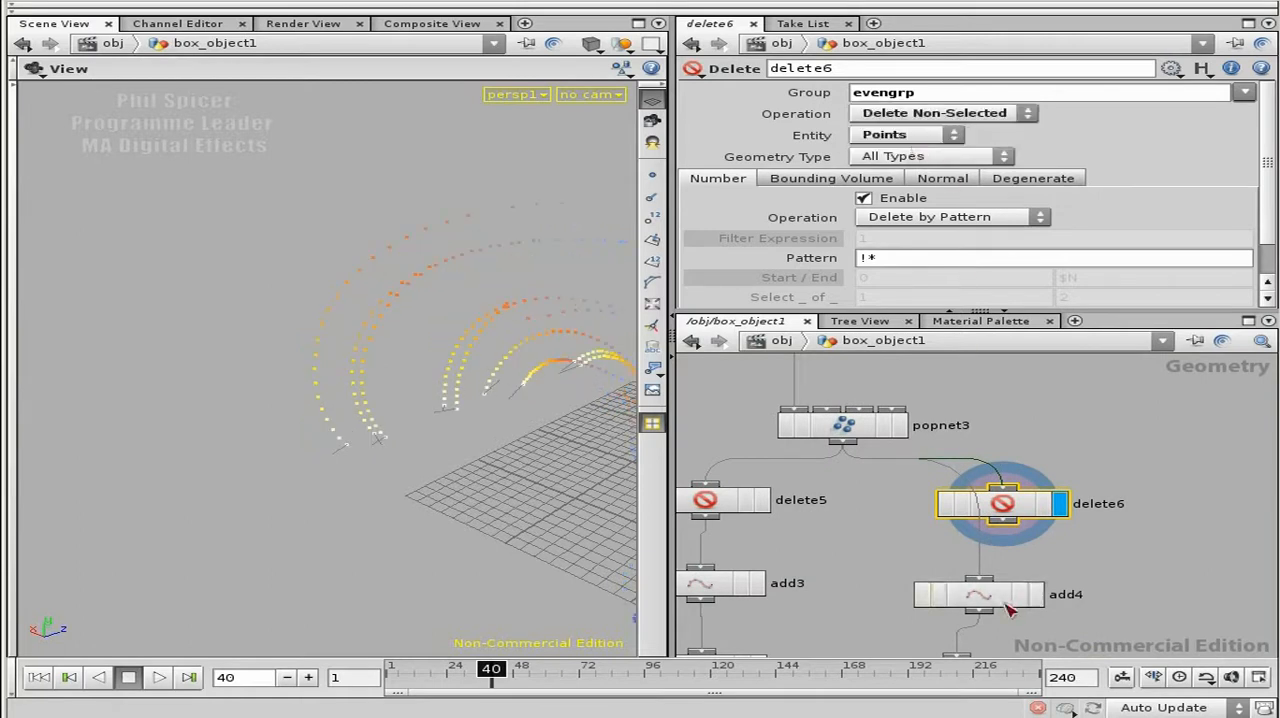
{"action": "left_click_drag", "start_coordinate": [988, 576], "coordinate": [1003, 521]}
{"action": "middle_click_drag", "start_coordinate": [912, 554], "coordinate": [1028, 529]}
Step: Compare the particles left by delete5 and delete6 near the arc ends by displaying each node in turn
{"action": "left_click_drag", "start_coordinate": [548, 478], "coordinate": [357, 420]}
{"action": "right_click_drag", "start_coordinate": [209, 339], "coordinate": [376, 334]}
{"action": "left_click_drag", "start_coordinate": [376, 334], "coordinate": [292, 454]}
{"action": "right_click_drag", "start_coordinate": [292, 454], "coordinate": [362, 450]}
{"action": "left_click_drag", "start_coordinate": [362, 450], "coordinate": [275, 433]}
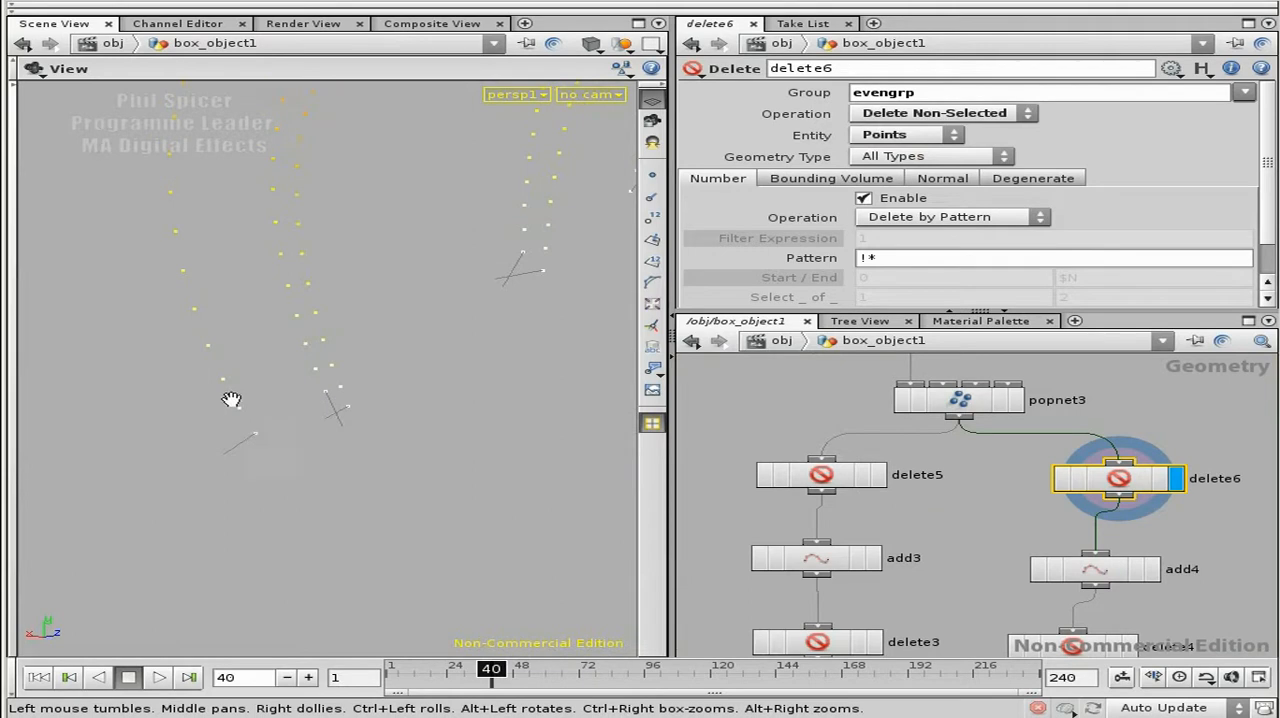
{"action": "left_click", "coordinate": [878, 476]}
{"action": "middle_click_drag", "start_coordinate": [966, 528], "coordinate": [982, 466]}
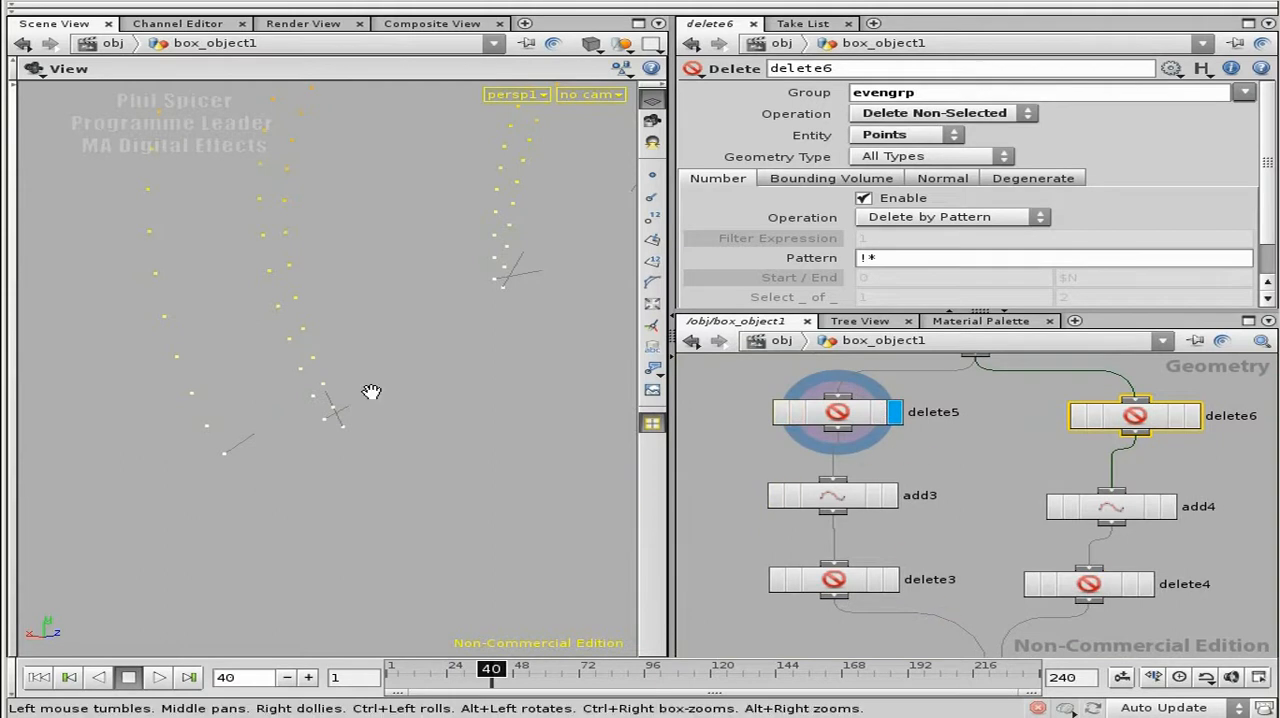
{"action": "left_click_drag", "start_coordinate": [274, 412], "coordinate": [263, 510]}
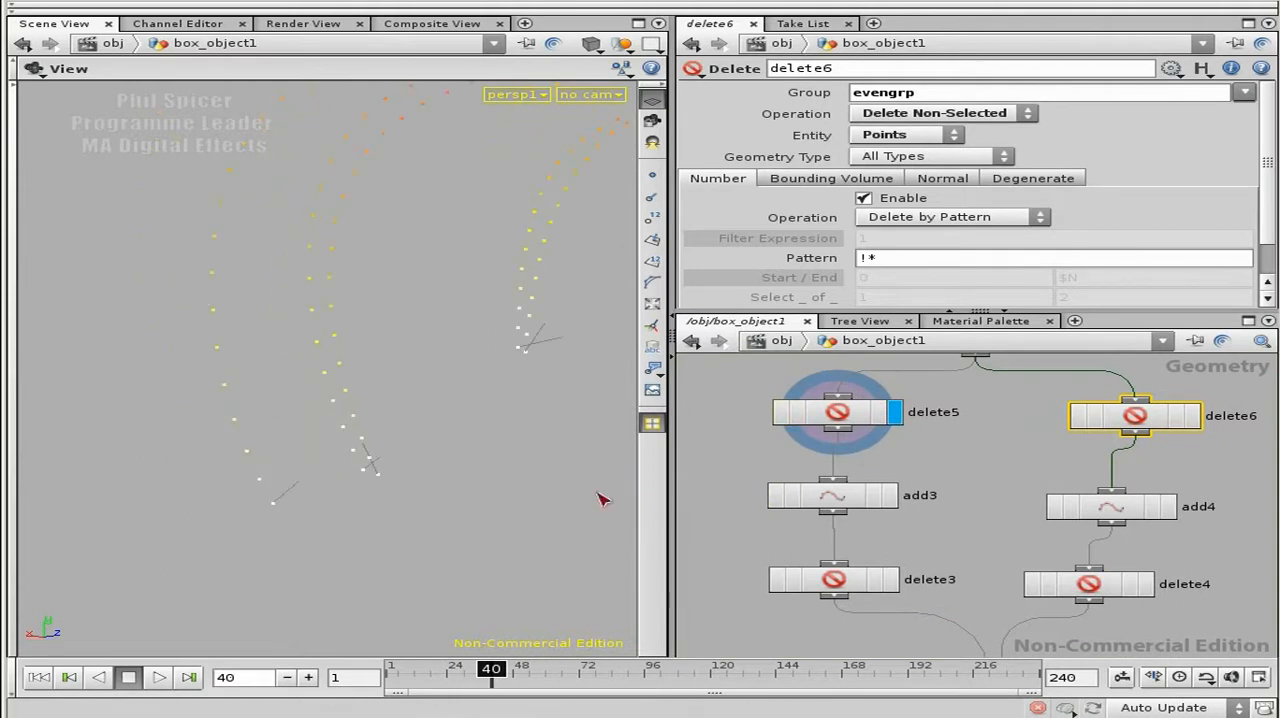
{"action": "left_click", "coordinate": [1192, 416]}
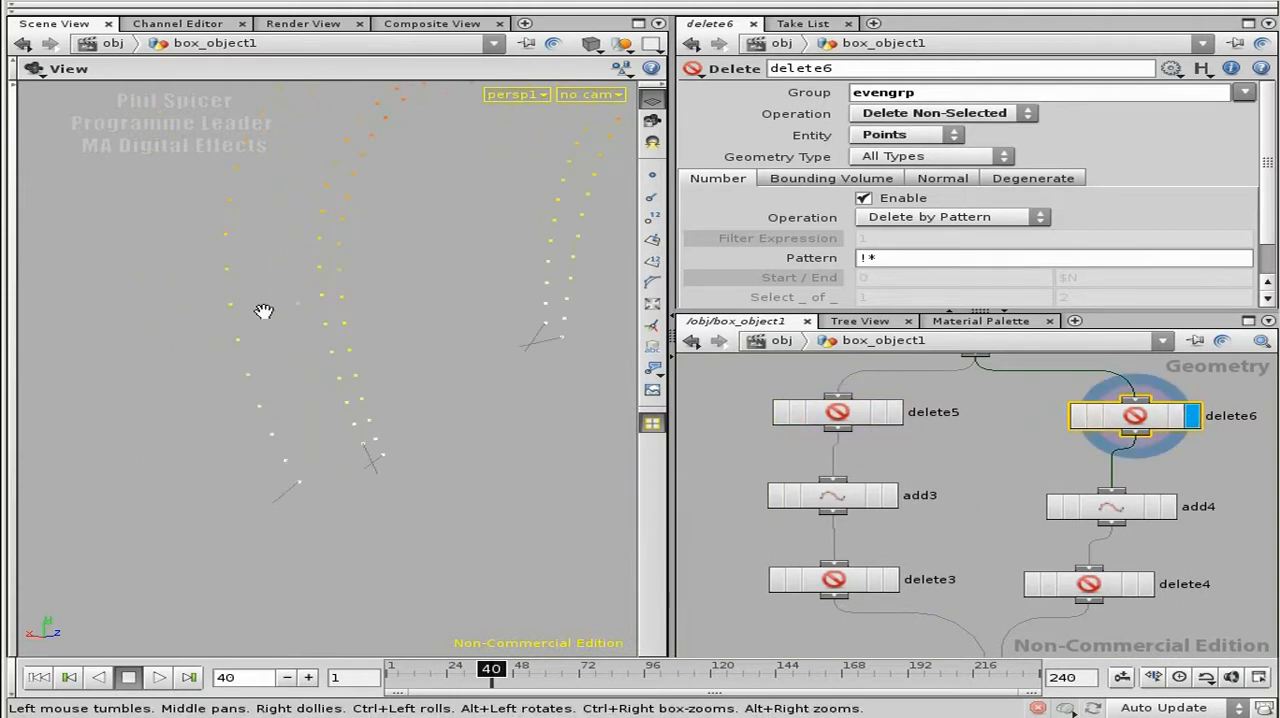
{"action": "middle_click_drag", "start_coordinate": [1050, 480], "coordinate": [1007, 510]}
Step: Check delete5's Delete Unused Groups option and compare the node information of delete5 and delete6 for point groups
{"action": "middle_click", "coordinate": [862, 425]}
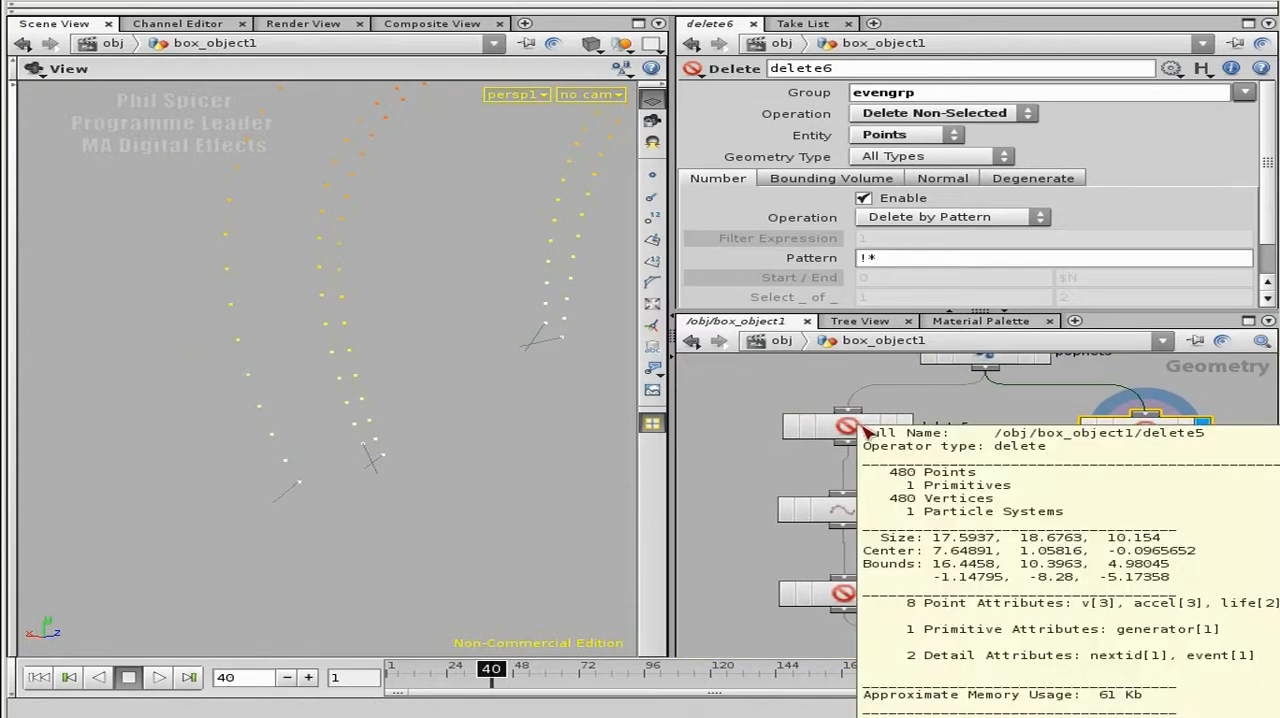
{"action": "left_click", "coordinate": [866, 428]}
{"action": "scroll", "coordinate": [1268, 237], "scroll_direction": "down", "scroll_amount": 2}
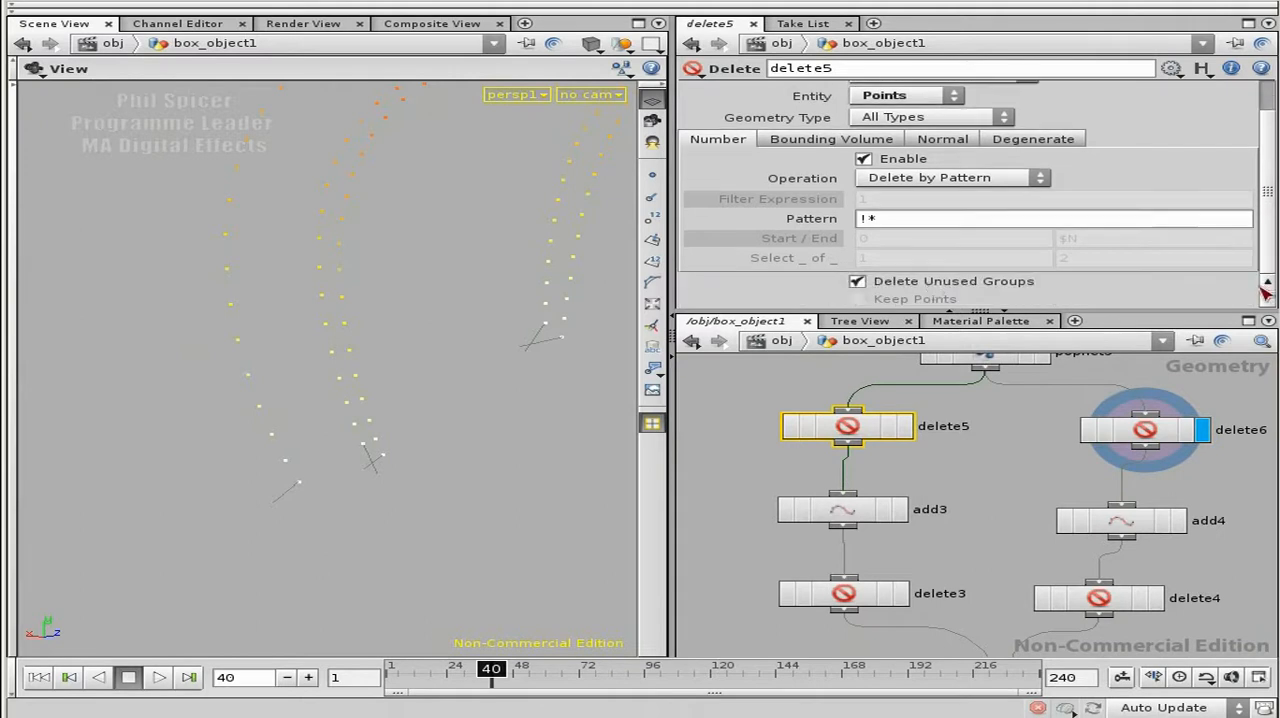
{"action": "middle_click", "coordinate": [848, 446]}
{"action": "middle_click", "coordinate": [1148, 430]}
{"action": "middle_click_drag", "start_coordinate": [1009, 470], "coordinate": [731, 458]}
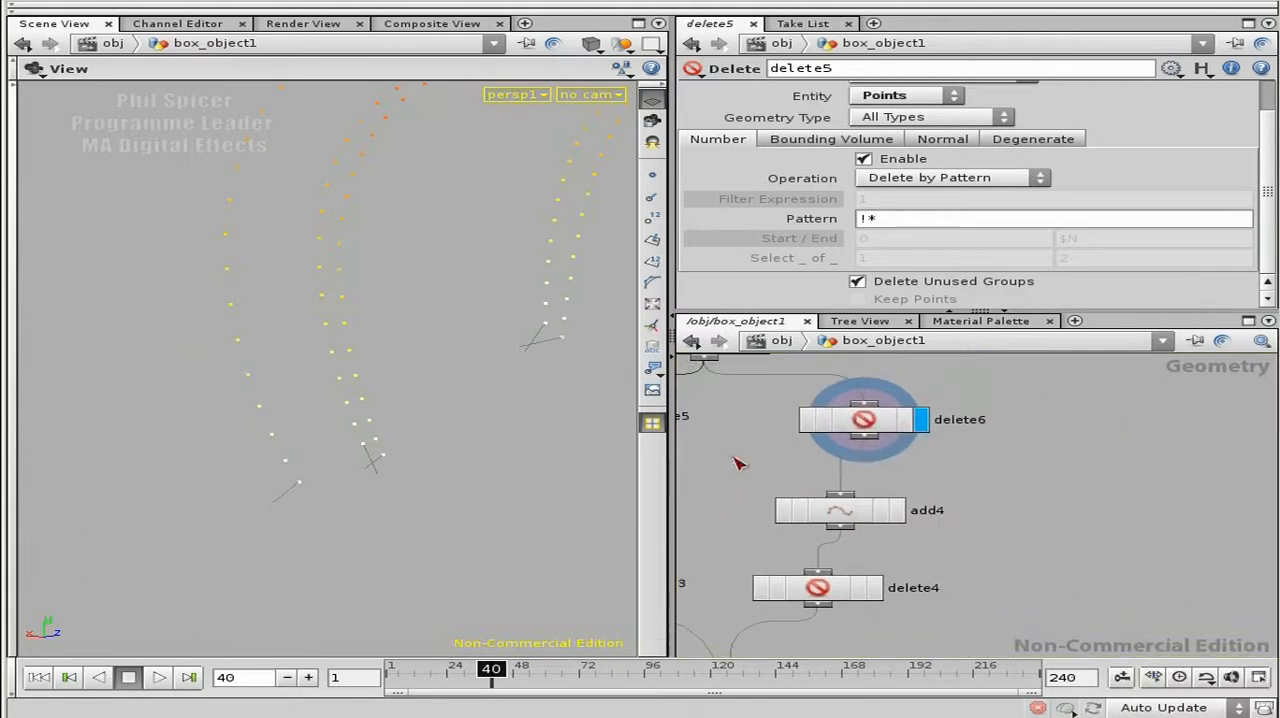
{"action": "middle_click", "coordinate": [859, 425]}
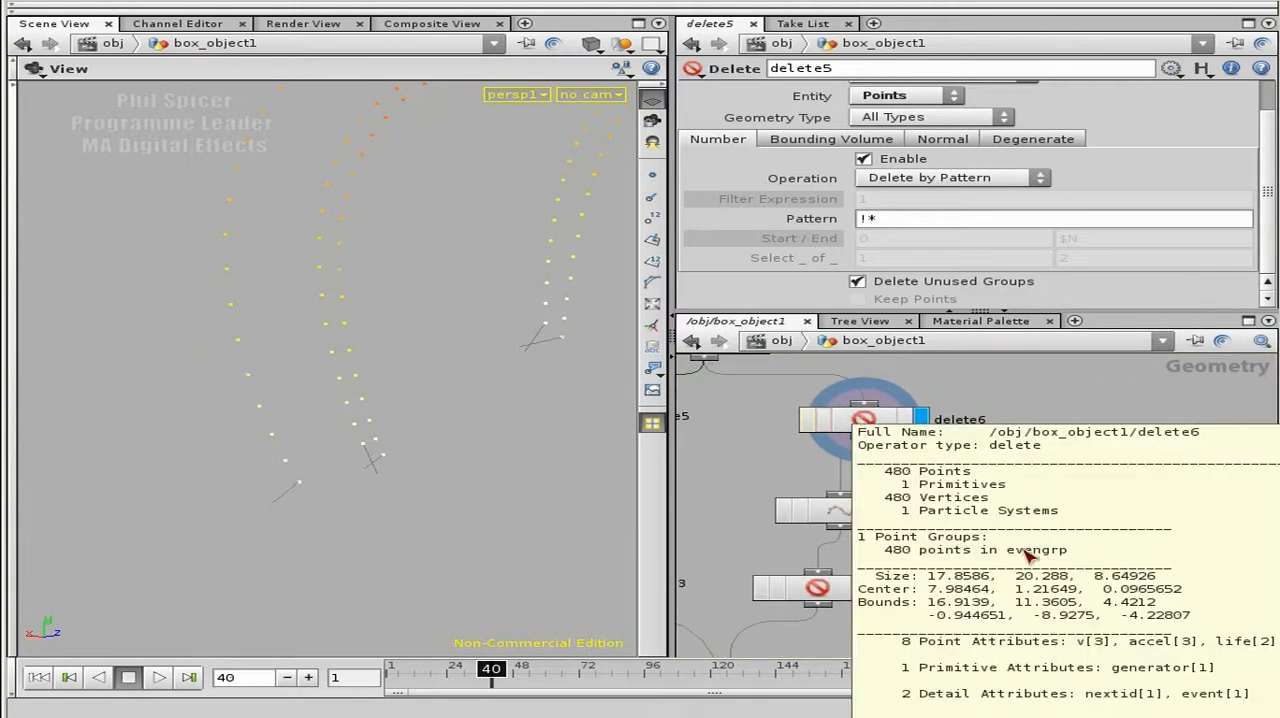
Step: Insert a Group node between delete6 and add4
{"action": "right_click_drag", "start_coordinate": [1096, 475], "coordinate": [1032, 478]}
{"action": "left_click_drag", "start_coordinate": [1006, 481], "coordinate": [899, 559]}
{"action": "left_click_drag", "start_coordinate": [926, 507], "coordinate": [931, 537]}
{"action": "right_click_drag", "start_coordinate": [1021, 498], "coordinate": [1088, 495]}
{"action": "middle_click_drag", "start_coordinate": [1028, 488], "coordinate": [1086, 525]}
{"action": "left_click", "coordinate": [1080, 524]}
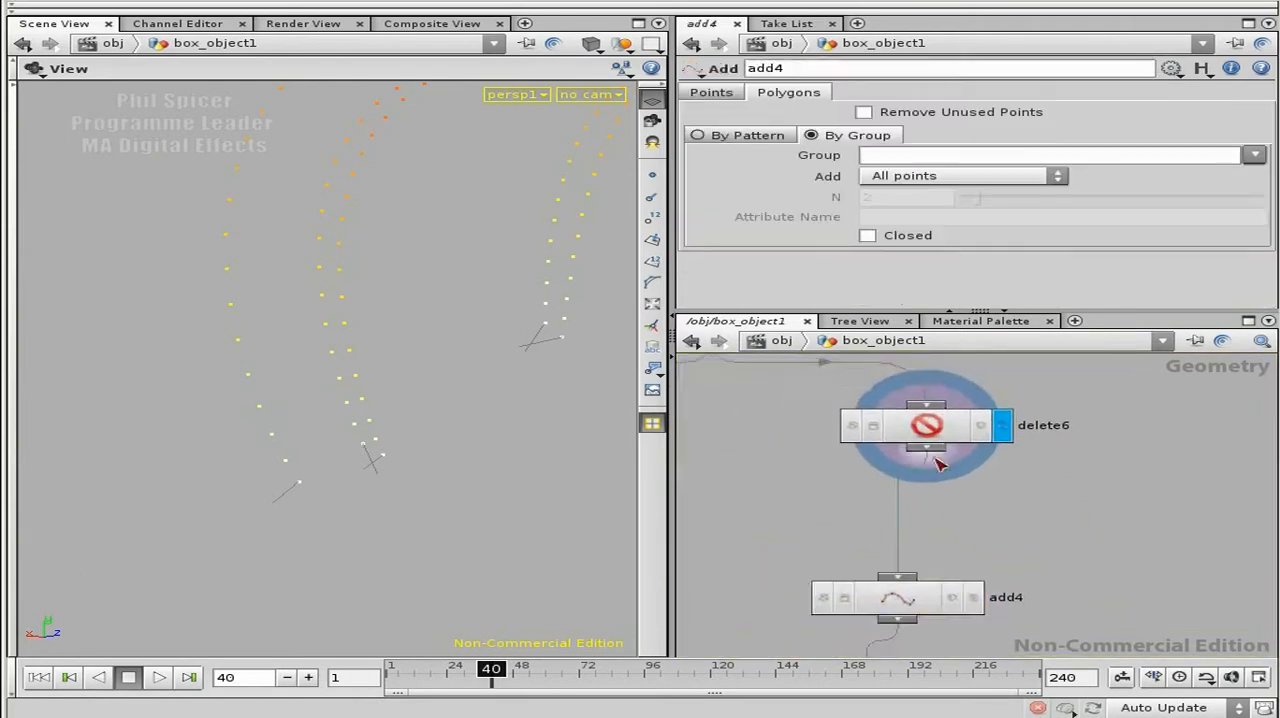
{"action": "right_click", "coordinate": [937, 463]}
{"action": "type", "text": "grou"}
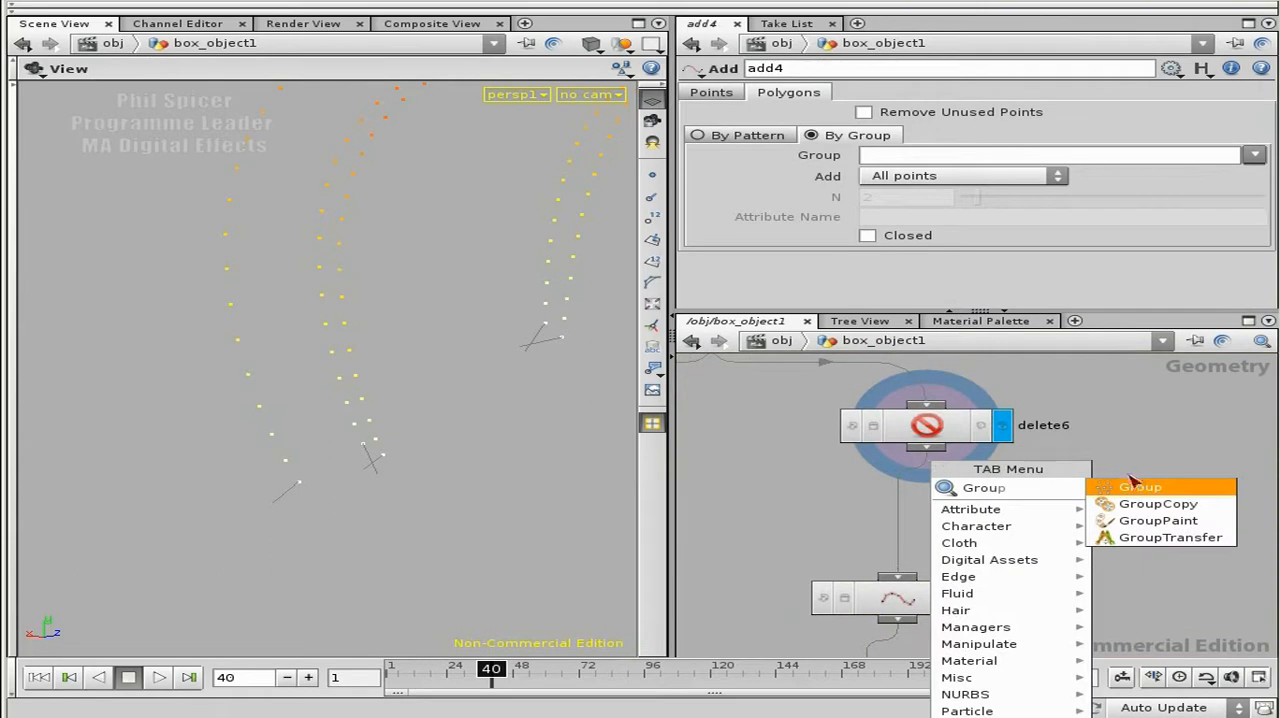
{"action": "key", "text": "Return"}
{"action": "left_click", "coordinate": [1012, 514]}
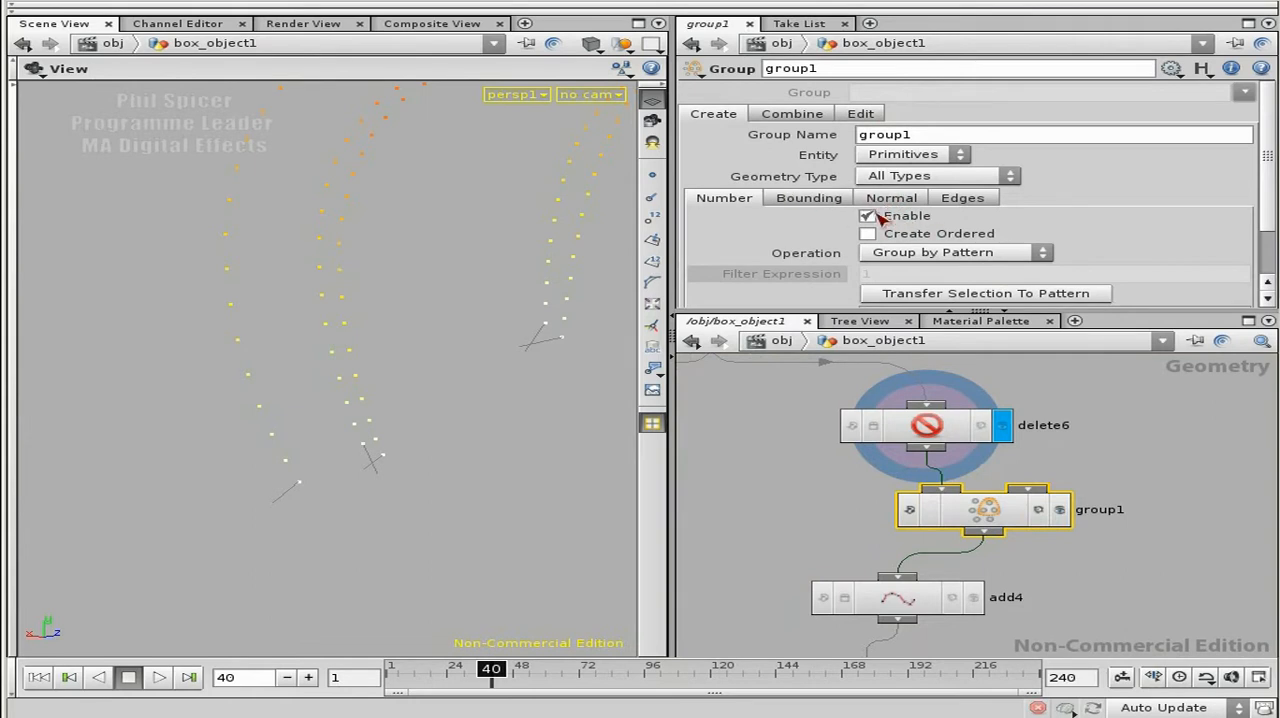
Step: Disable the Group node's creation by number and set it to delete the group evengrp
{"action": "left_click", "coordinate": [867, 217]}
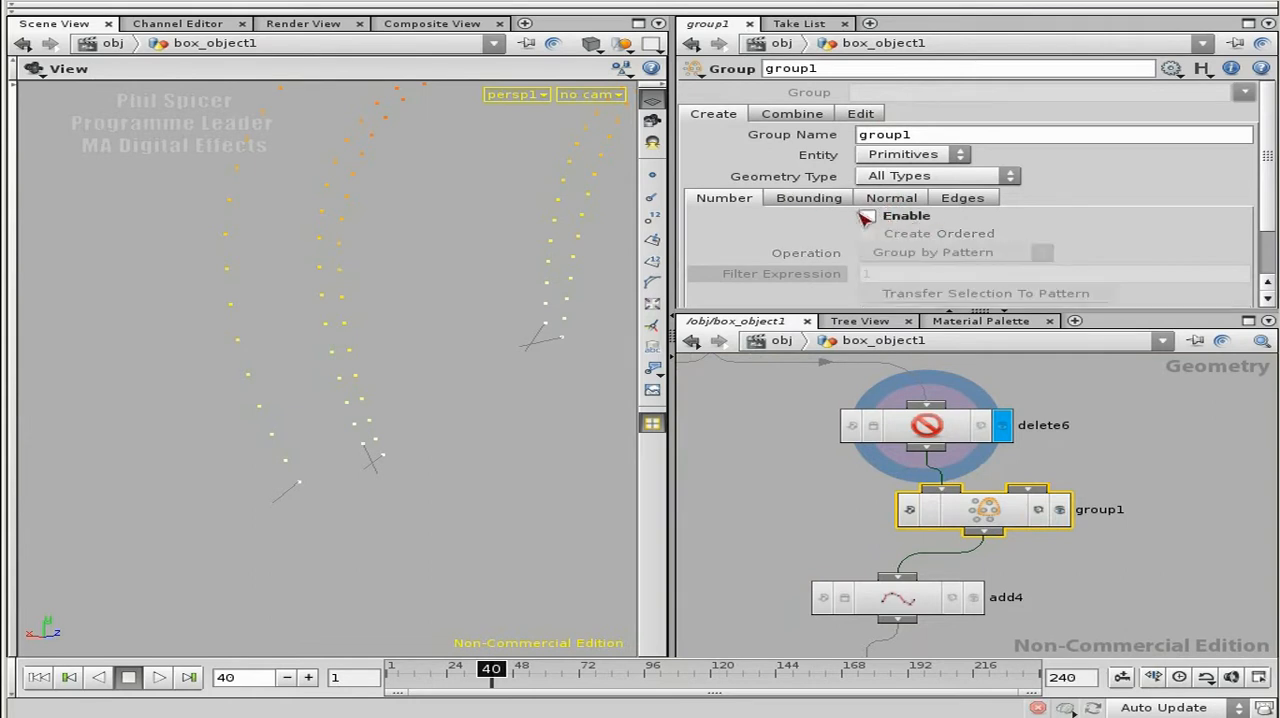
{"action": "left_click", "coordinate": [870, 114]}
{"action": "left_click", "coordinate": [888, 136]}
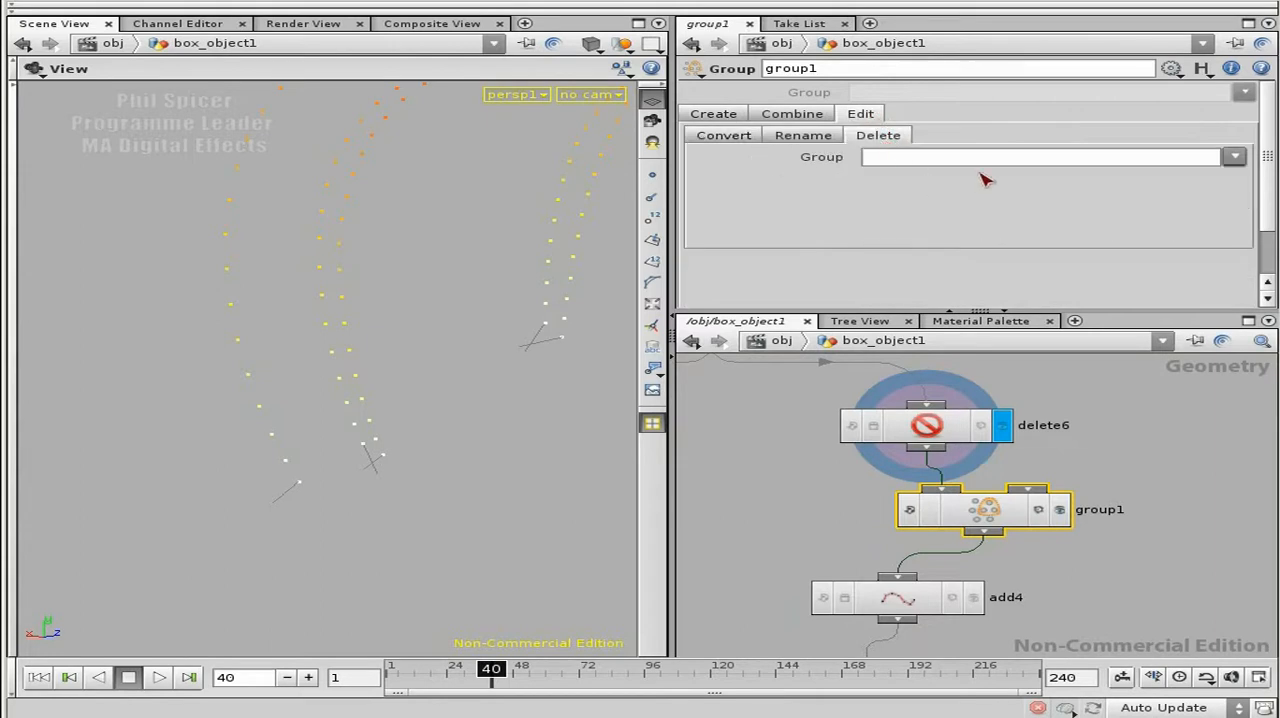
{"action": "left_click", "coordinate": [1235, 159]}
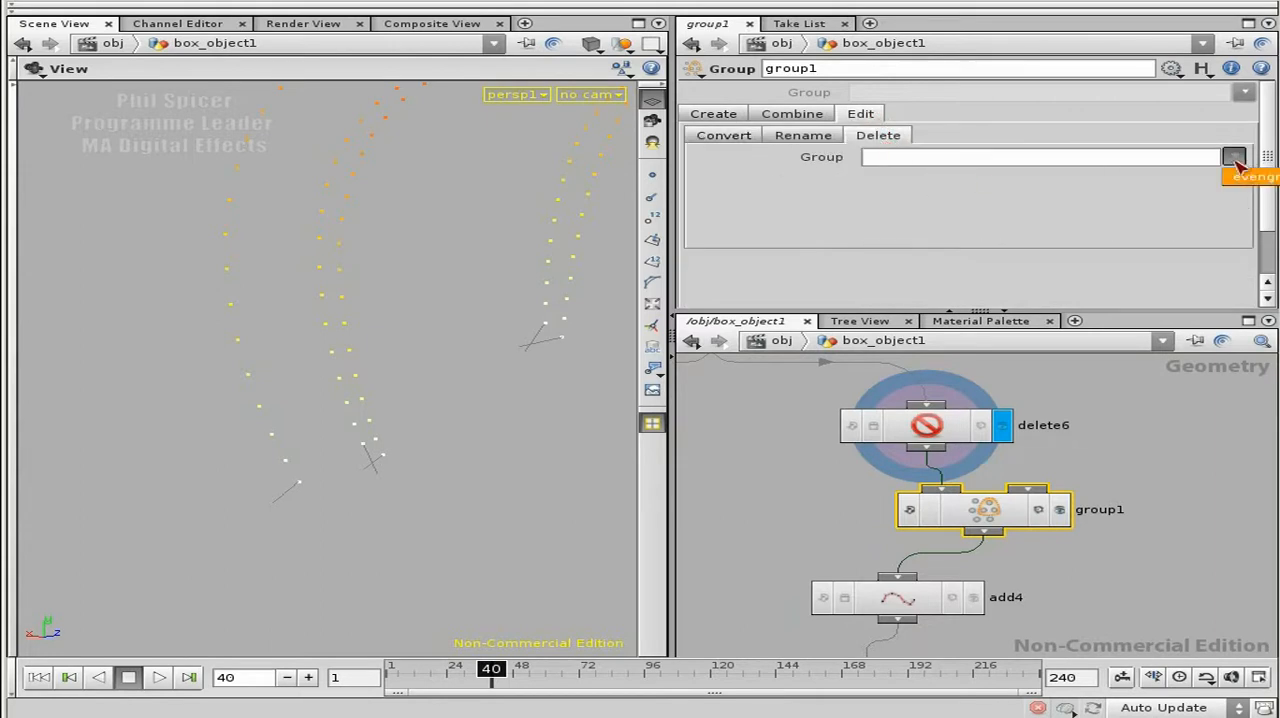
{"action": "left_click", "coordinate": [1258, 178]}
{"action": "left_click_drag", "start_coordinate": [950, 162], "coordinate": [862, 160]}
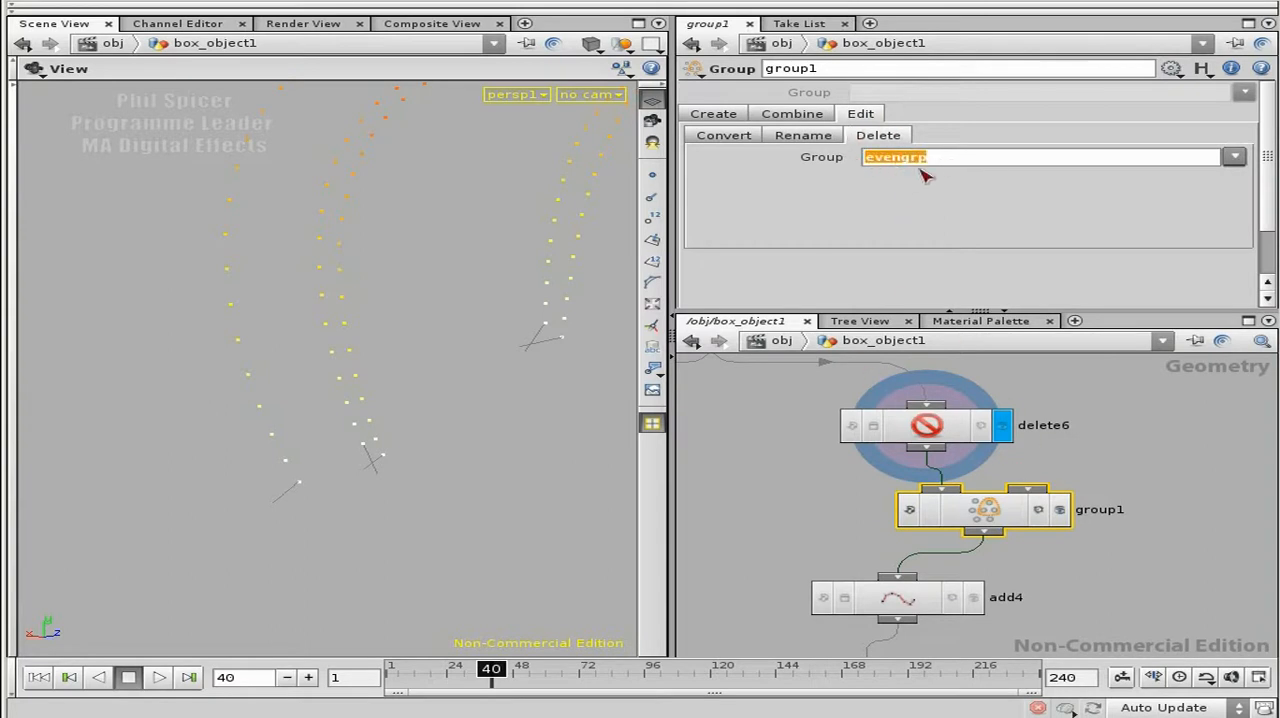
{"action": "left_click", "coordinate": [1145, 477]}
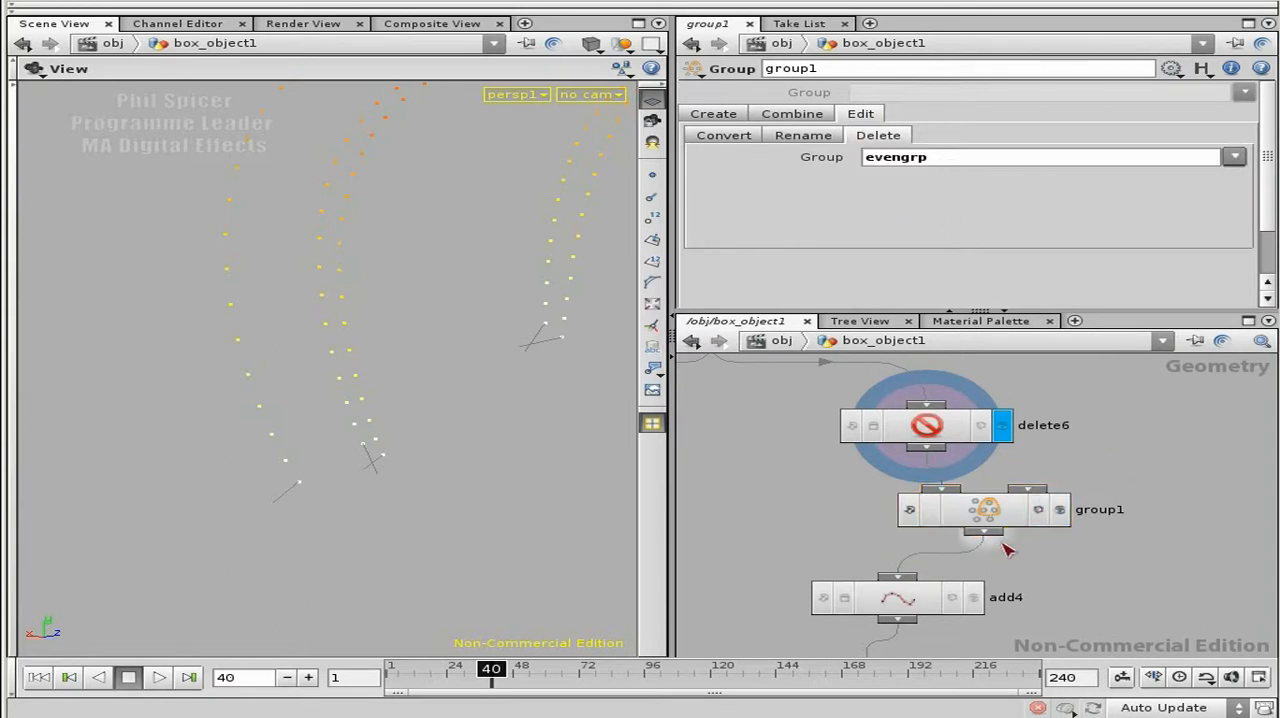
Step: Display the Group node's output and check its node information for remaining point groups
{"action": "middle_click_drag", "start_coordinate": [1044, 594], "coordinate": [1077, 497]}
{"action": "right_click_drag", "start_coordinate": [1086, 566], "coordinate": [1052, 557]}
{"action": "middle_click_drag", "start_coordinate": [1058, 620], "coordinate": [1091, 472]}
{"action": "left_click", "coordinate": [957, 530]}
{"action": "mouse_move", "coordinate": [1139, 467]}
{"action": "middle_mouse_down"}
{"action": "mouse_move", "coordinate": [1151, 572]}
{"action": "mouse_move", "coordinate": [1156, 528]}
{"action": "middle_mouse_up"}
{"action": "left_click", "coordinate": [1176, 456]}
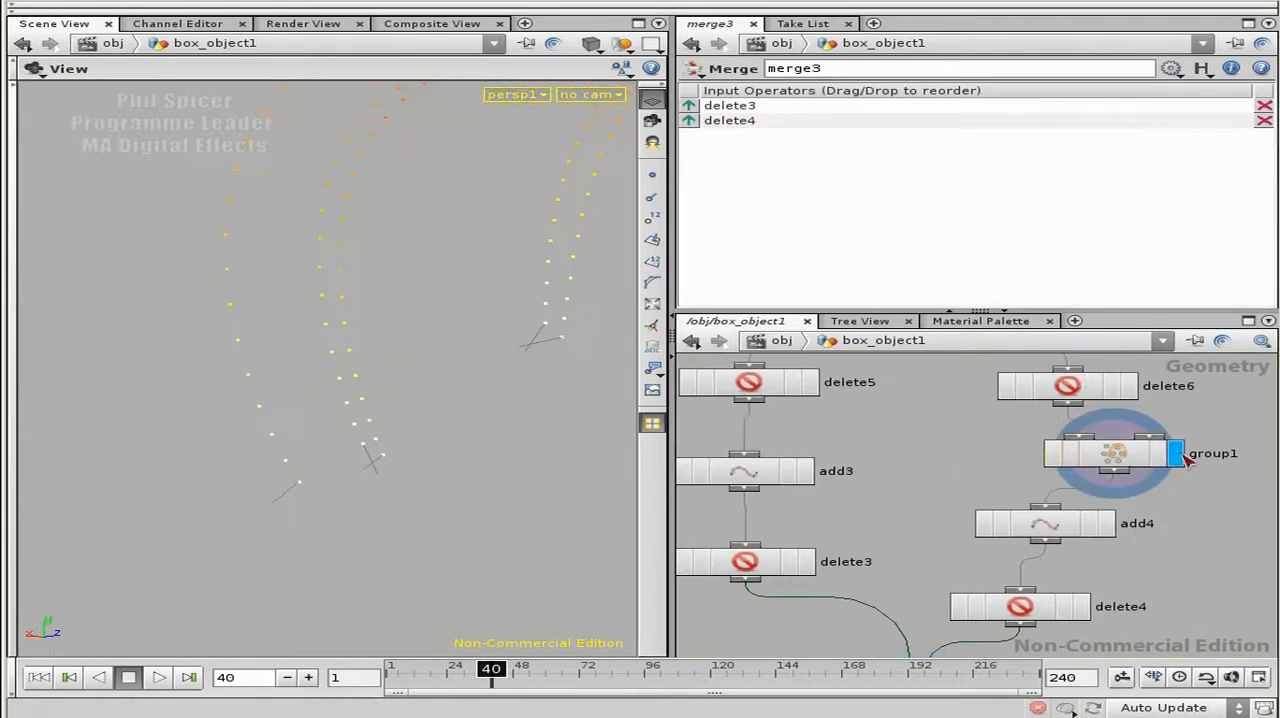
{"action": "left_click", "coordinate": [1140, 455]}
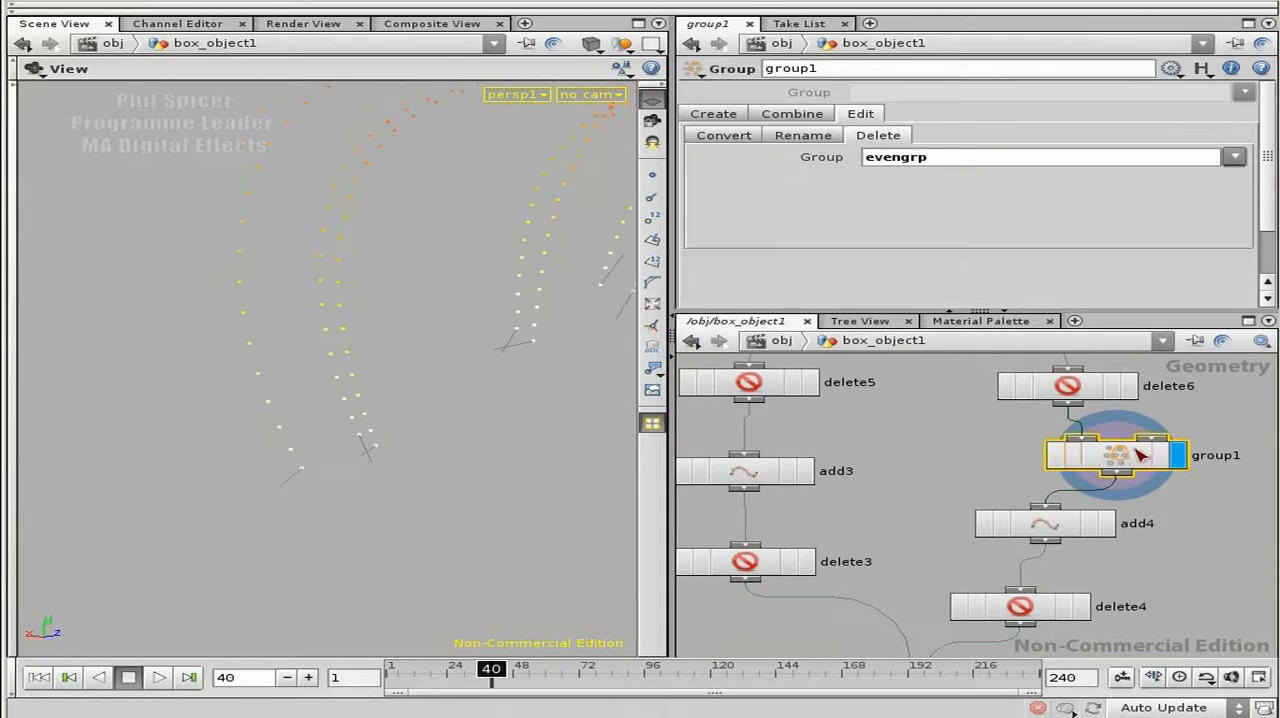
{"action": "middle_click", "coordinate": [1118, 456]}
{"action": "middle_click_drag", "start_coordinate": [981, 446], "coordinate": [749, 417]}
{"action": "middle_click", "coordinate": [887, 427]}
Step: Review the two branches from popnet3 through merge3 down to skin2
{"action": "right_click_drag", "start_coordinate": [1033, 491], "coordinate": [1050, 574]}
{"action": "middle_click_drag", "start_coordinate": [1042, 596], "coordinate": [1098, 590]}
{"action": "right_click_drag", "start_coordinate": [1097, 583], "coordinate": [1100, 604]}
{"action": "middle_click_drag", "start_coordinate": [1107, 448], "coordinate": [1130, 480]}
{"action": "right_click_drag", "start_coordinate": [1129, 478], "coordinate": [1125, 525]}
{"action": "middle_click_drag", "start_coordinate": [853, 517], "coordinate": [842, 434]}
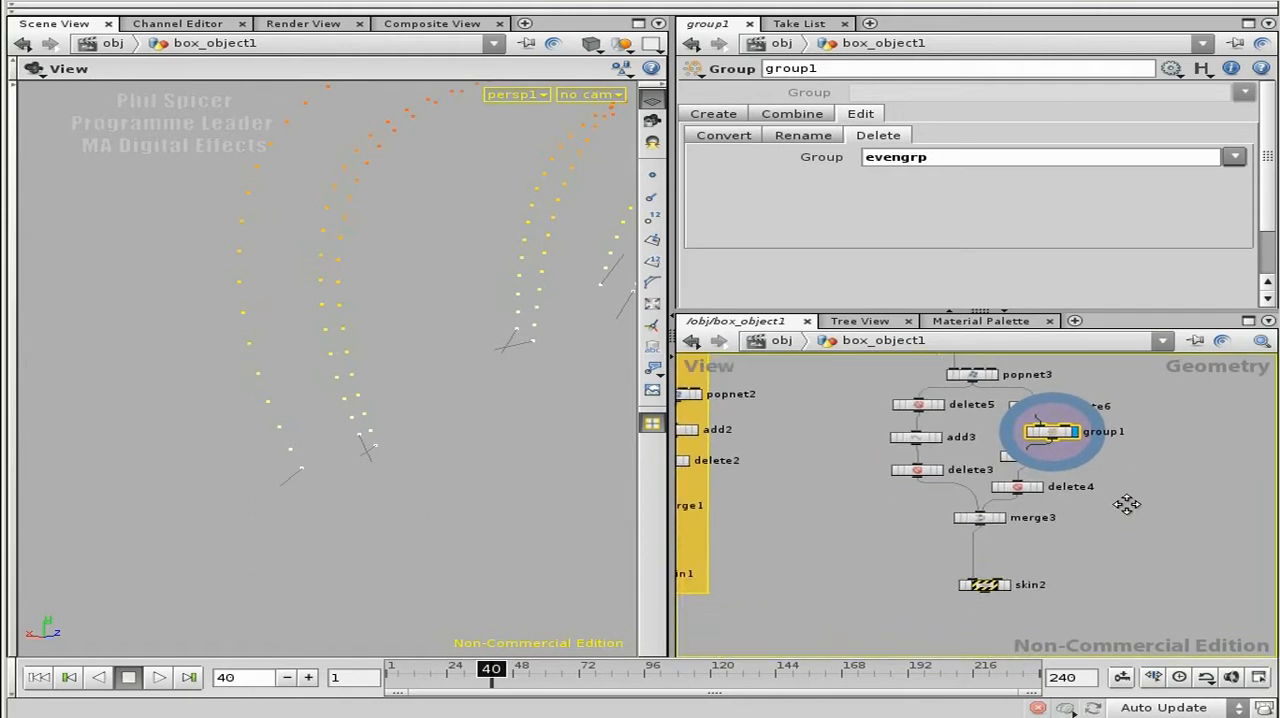
{"action": "middle_click_drag", "start_coordinate": [1123, 500], "coordinate": [1126, 553]}
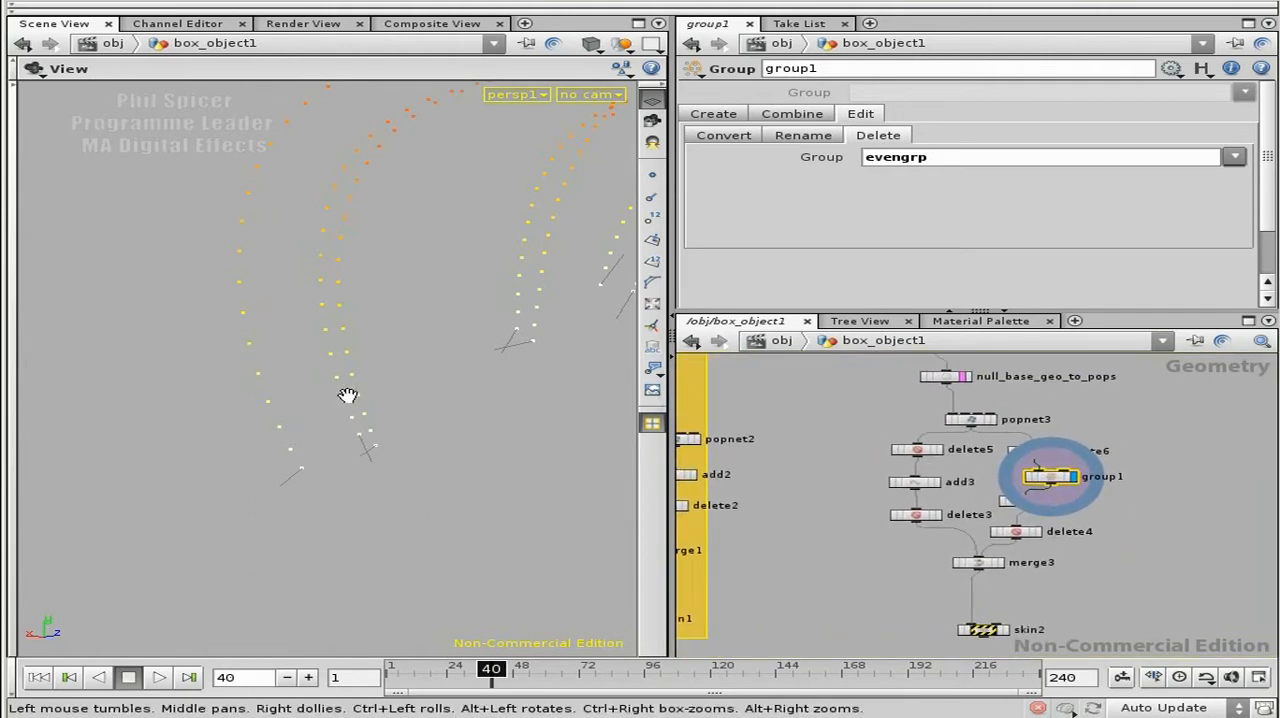